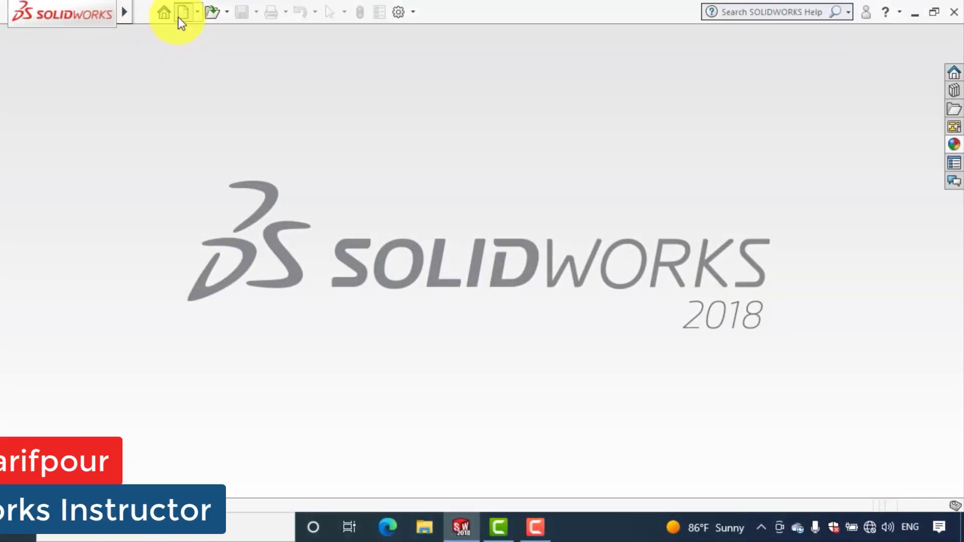
Create a new blank Part document (Part11)
click(179, 17)
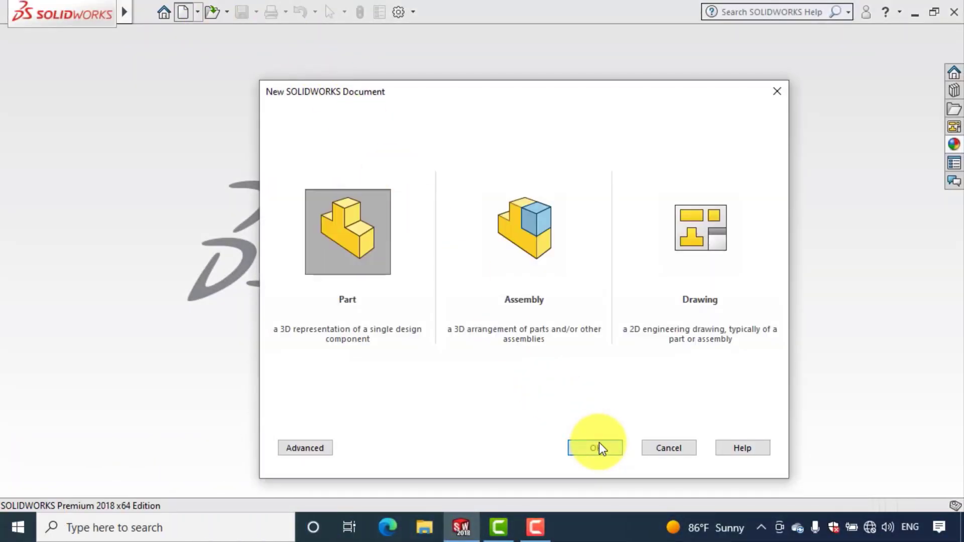
click(599, 447)
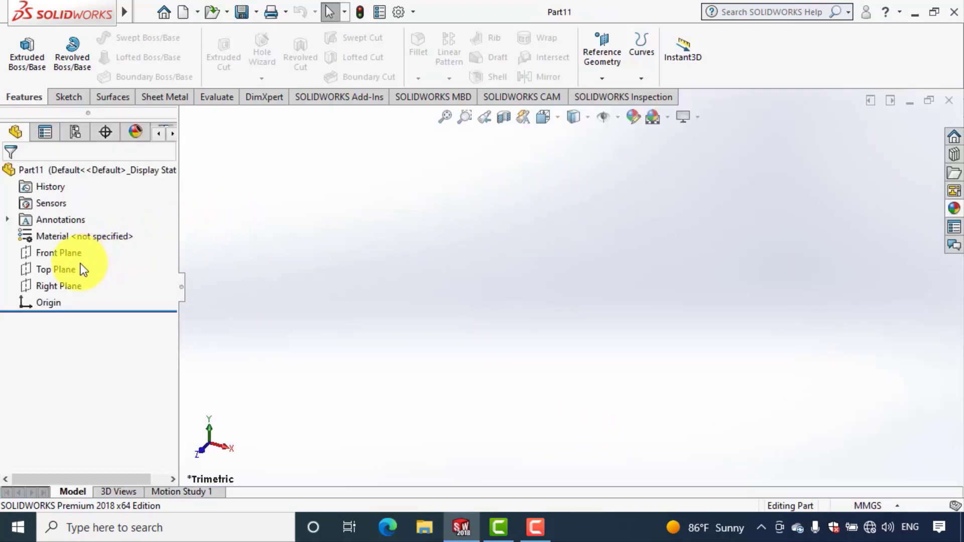
Start a sketch on the Top Plane and draw a circle centred on the origin
click(58, 271)
click(67, 251)
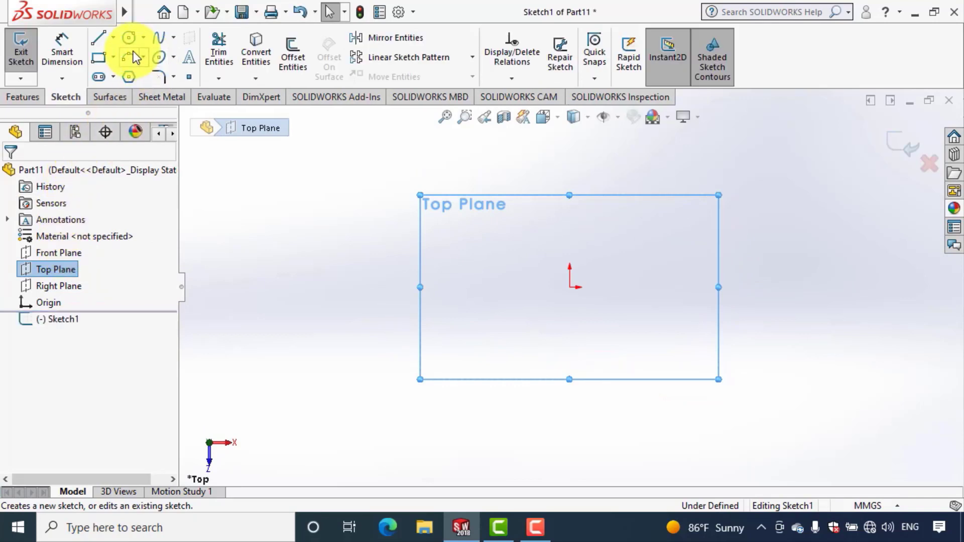
click(134, 36)
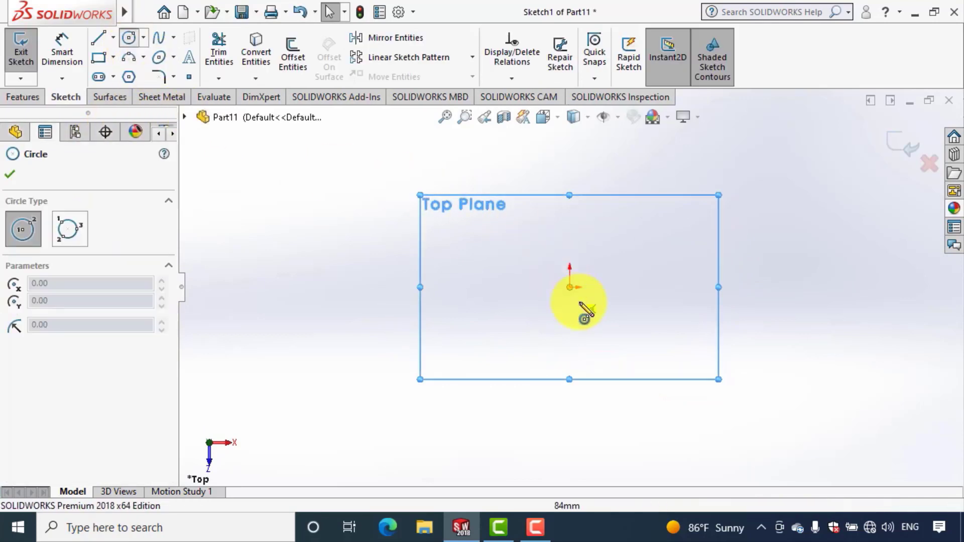
click(569, 288)
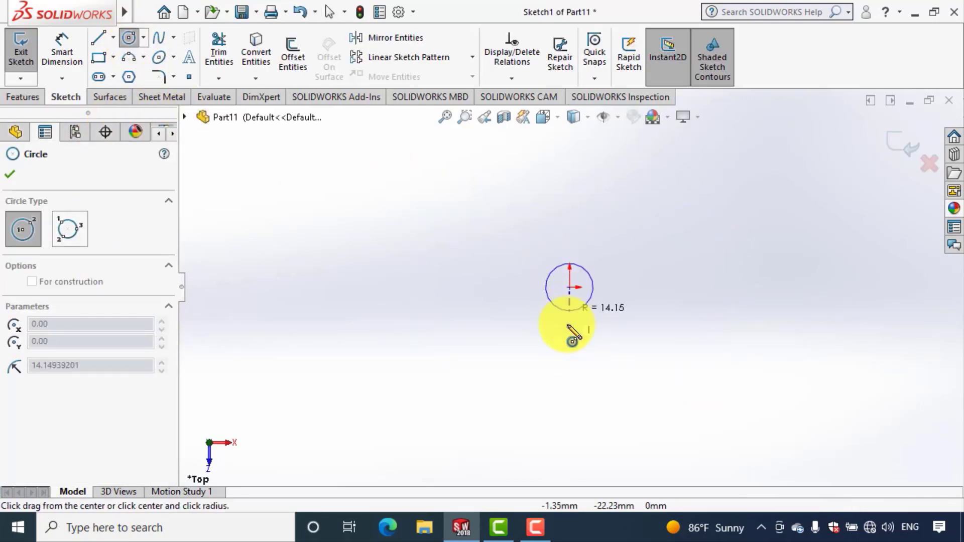
click(569, 368)
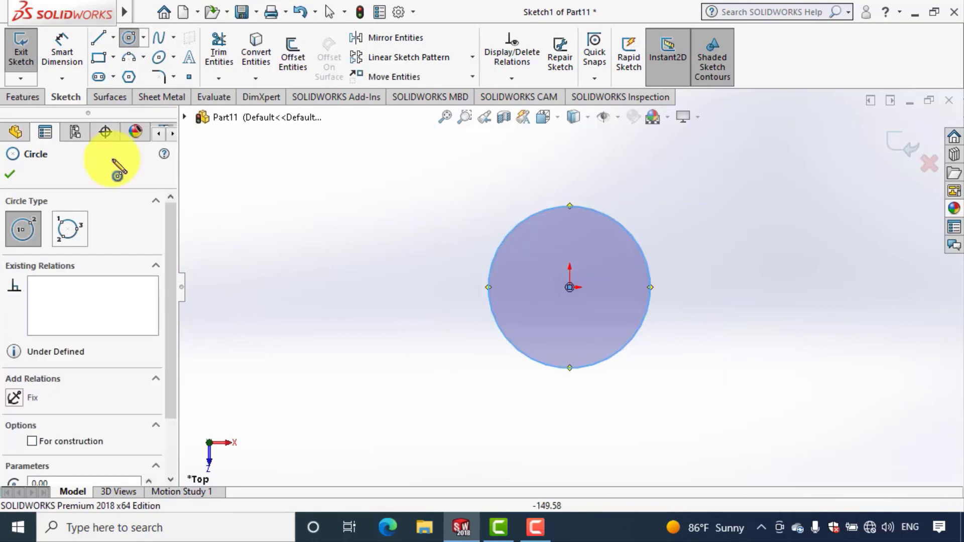
Dimension the circle to 6.50 mm diameter and exit Sketch1
click(59, 56)
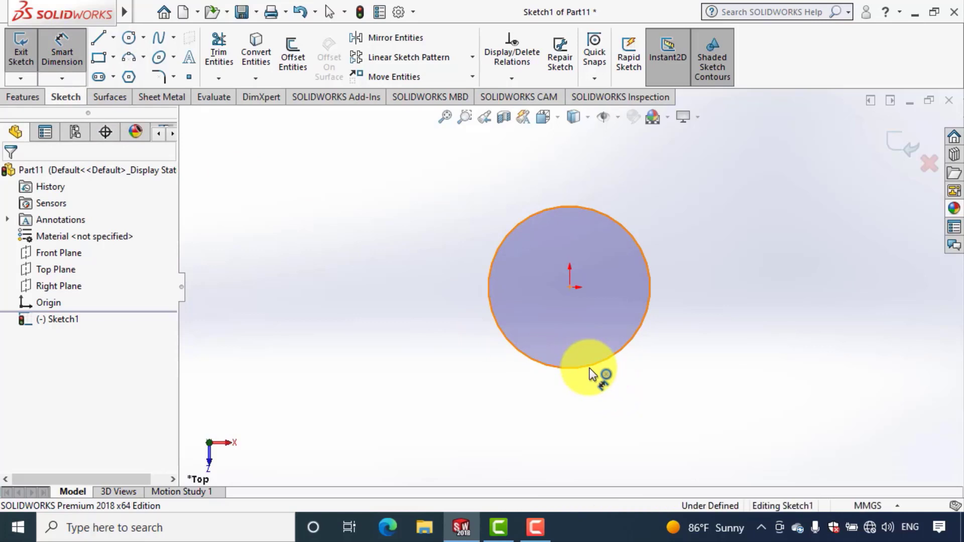
click(590, 370)
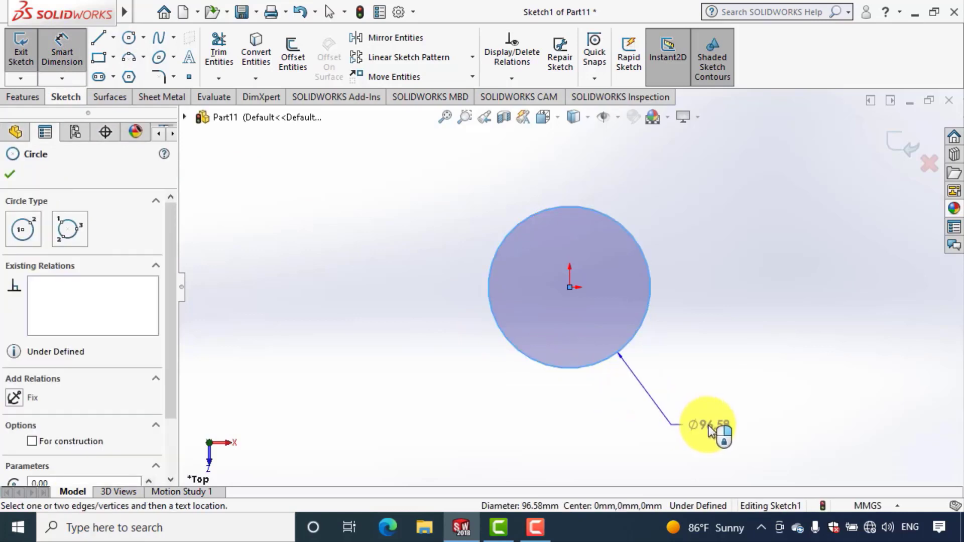
click(713, 429)
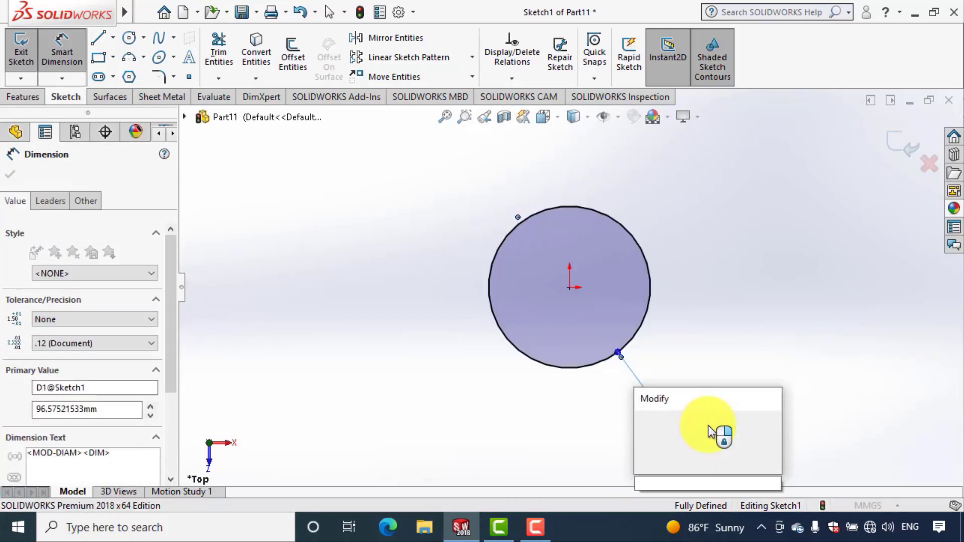
text(6.5)
click(648, 423)
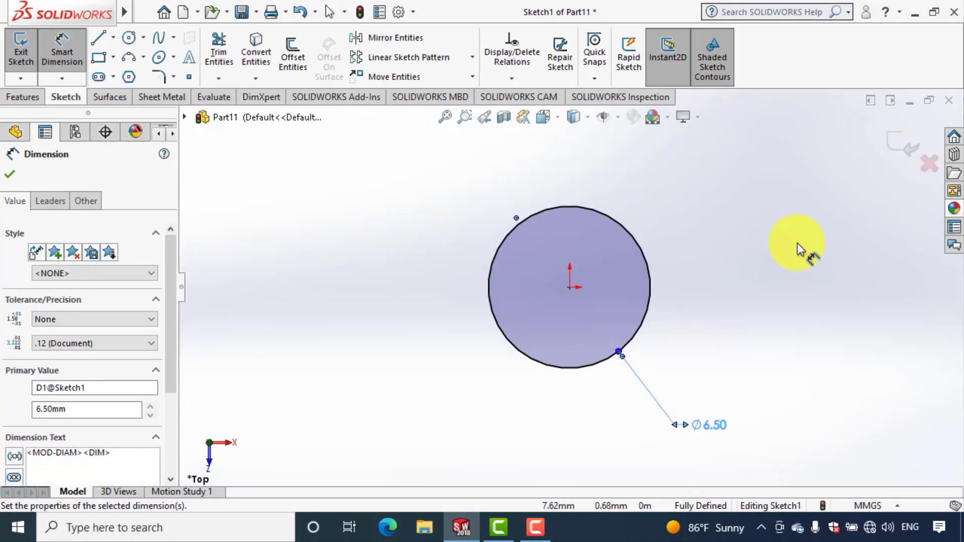
click(893, 146)
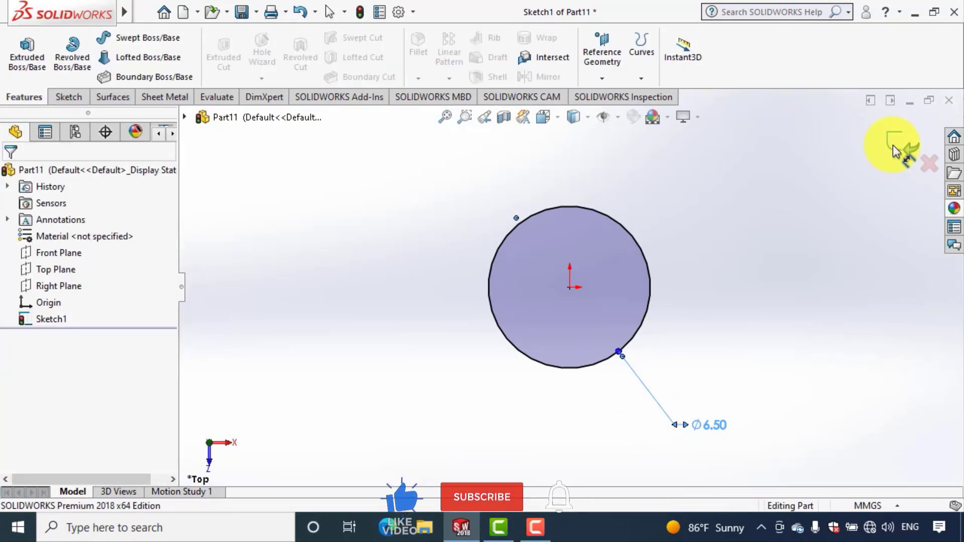
middle_drag(716, 250, 710, 83)
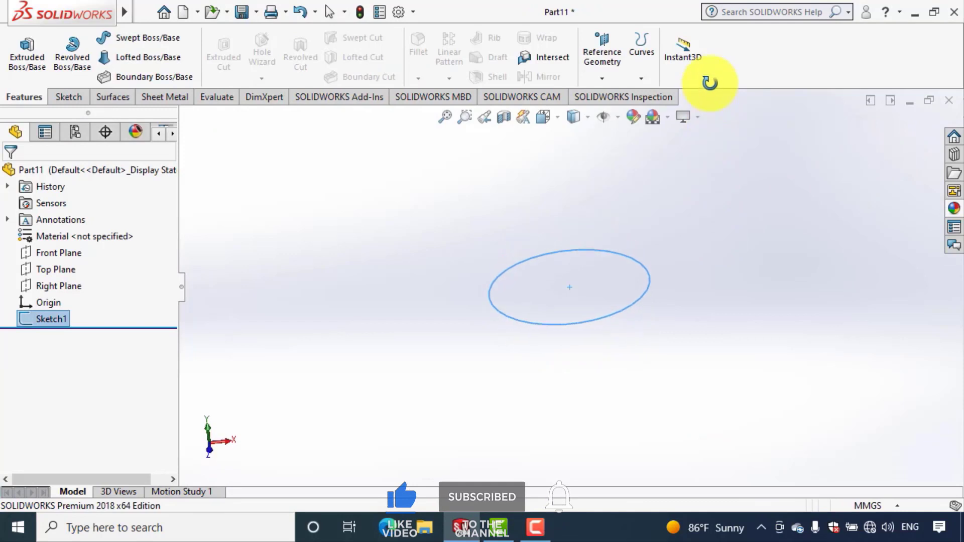
Create Plane1 offset 1.50 mm from the Top Plane with the offset flipped
click(602, 79)
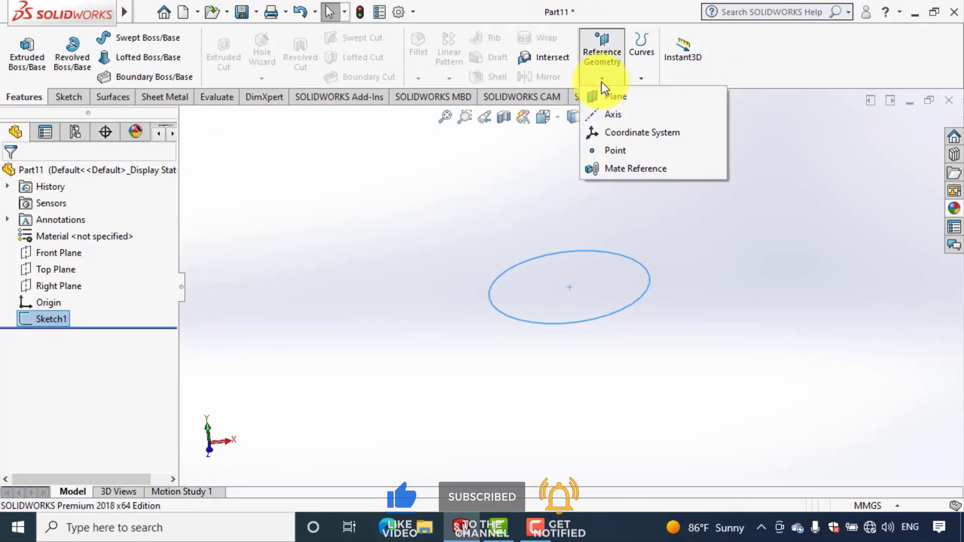
click(619, 94)
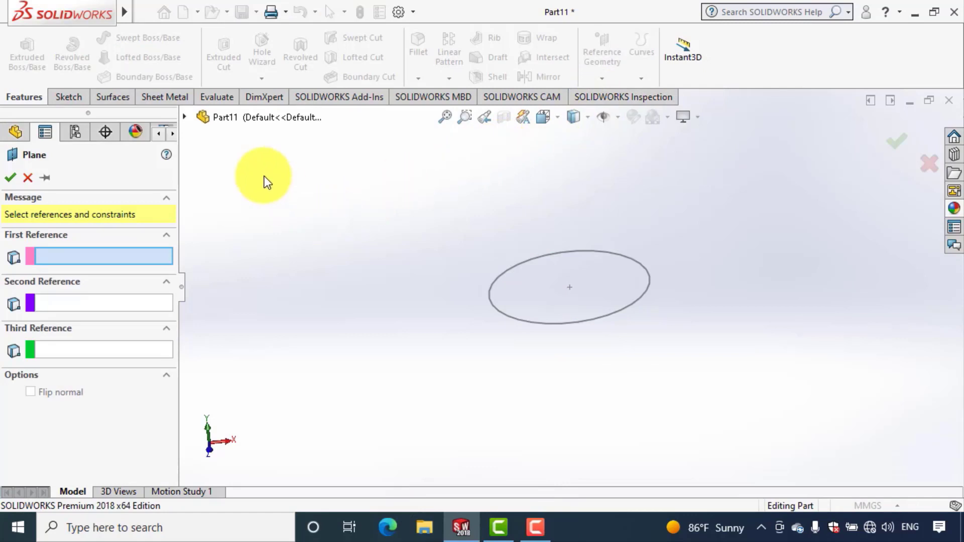
click(184, 116)
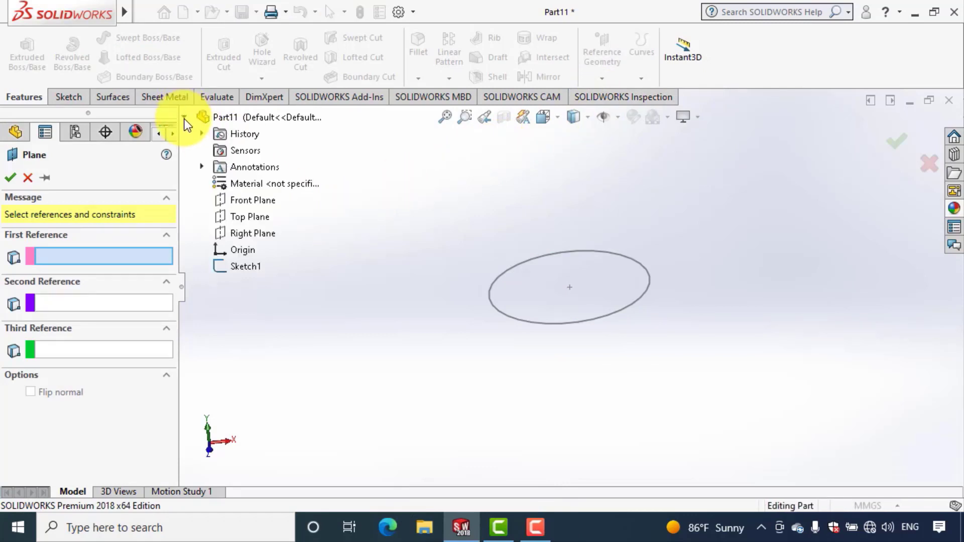
click(234, 217)
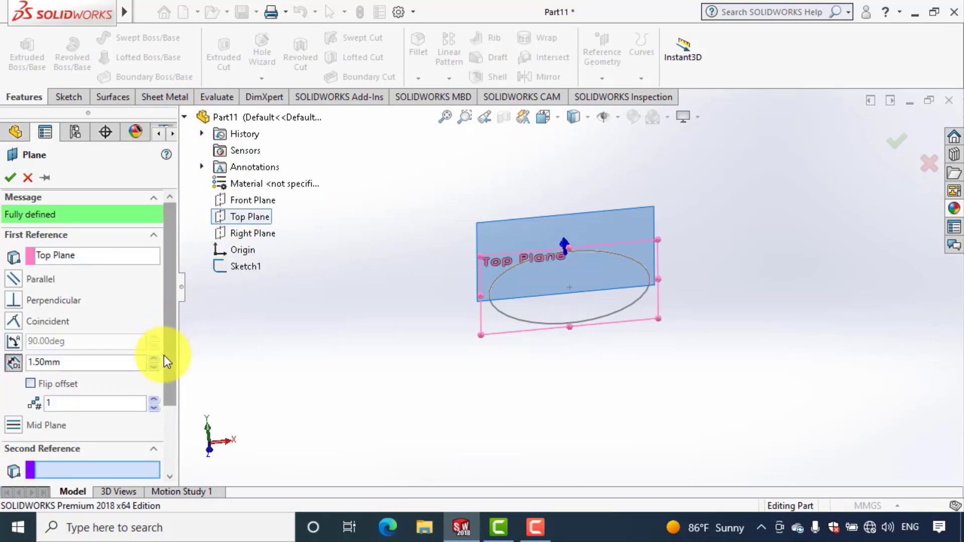
scroll(164, 355, down, 3)
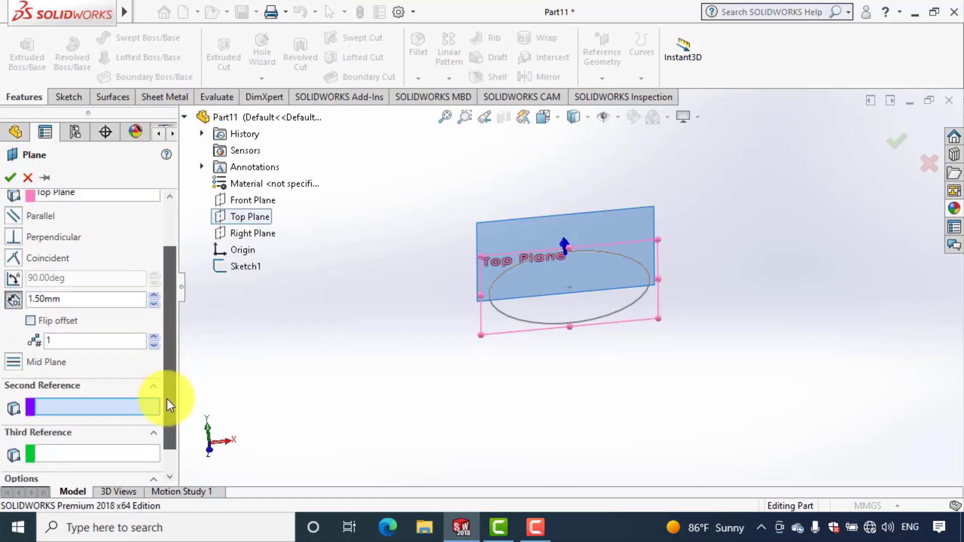
click(31, 322)
middle_drag(382, 347, 385, 320)
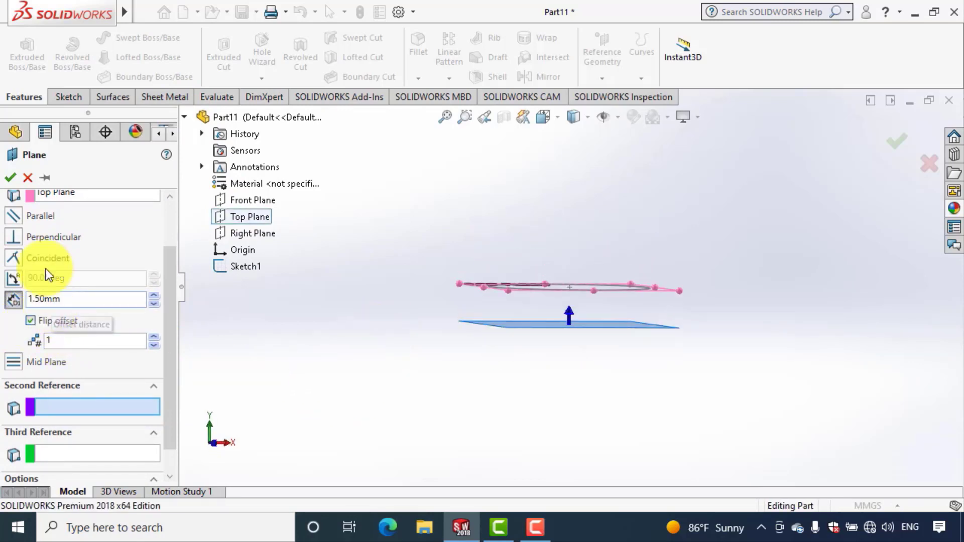
click(12, 179)
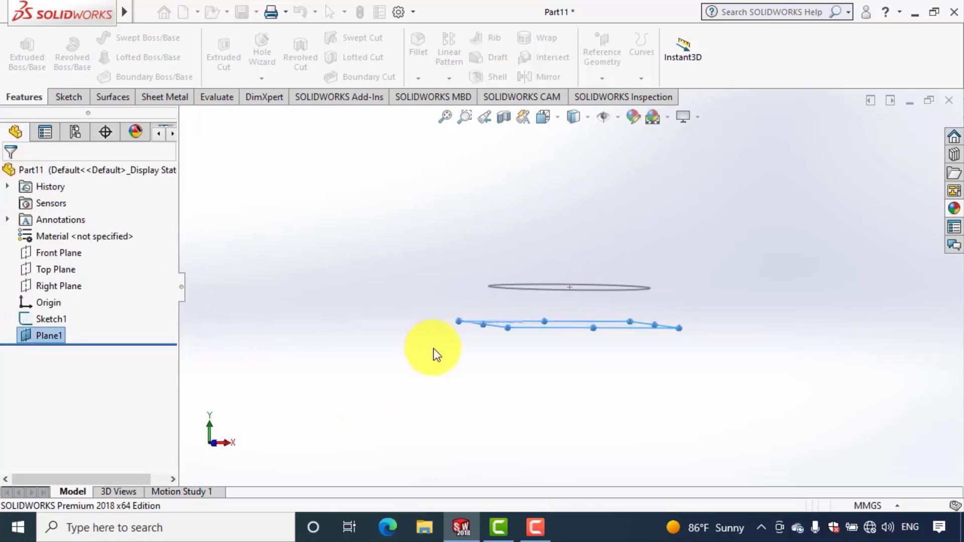
middle_drag(463, 436, 538, 381)
Start Sketch2 on Plane1, view it face-on, and draw an origin-centred circle
click(555, 374)
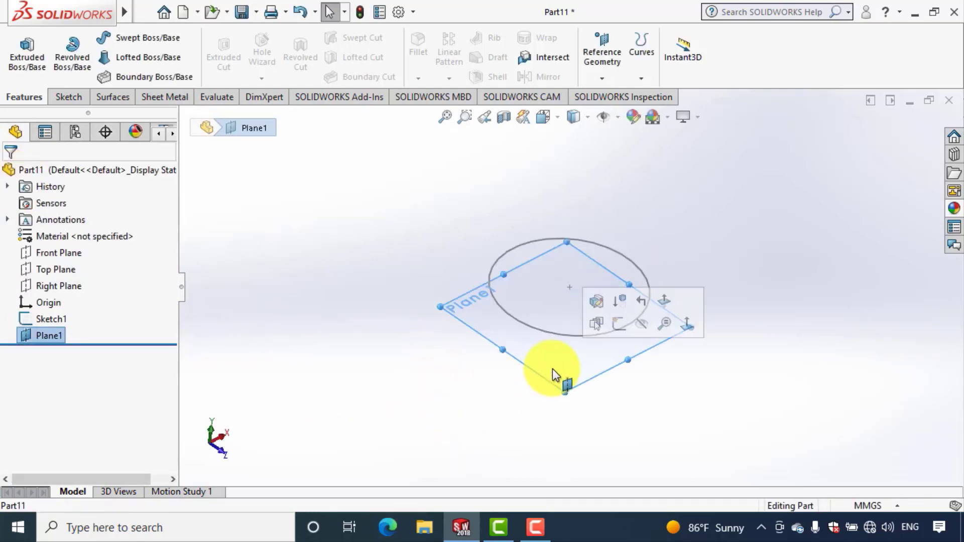
click(625, 324)
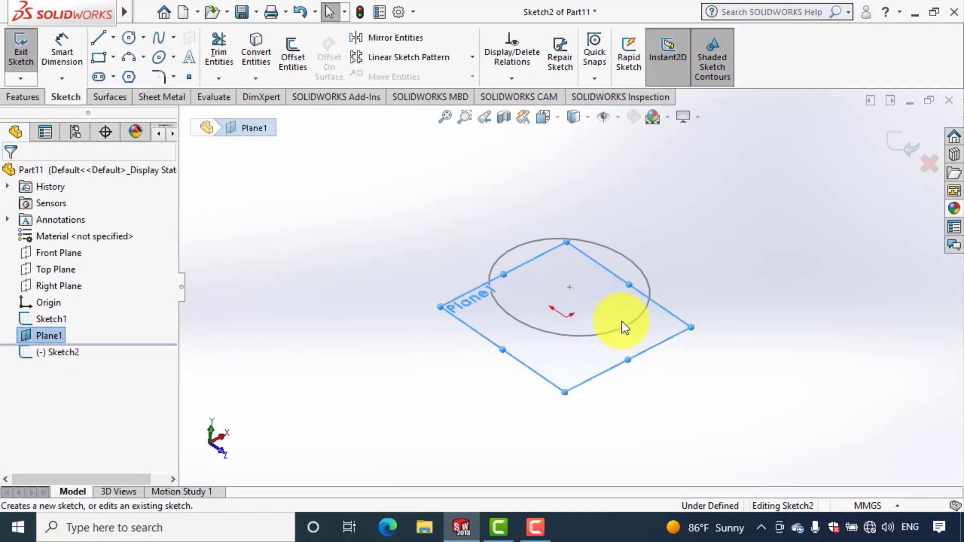
click(25, 357)
click(68, 340)
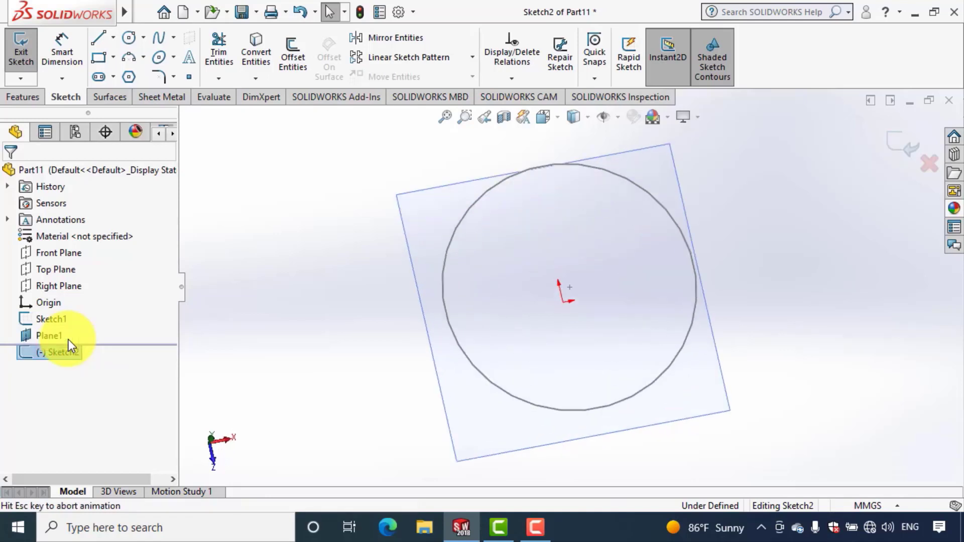
click(123, 42)
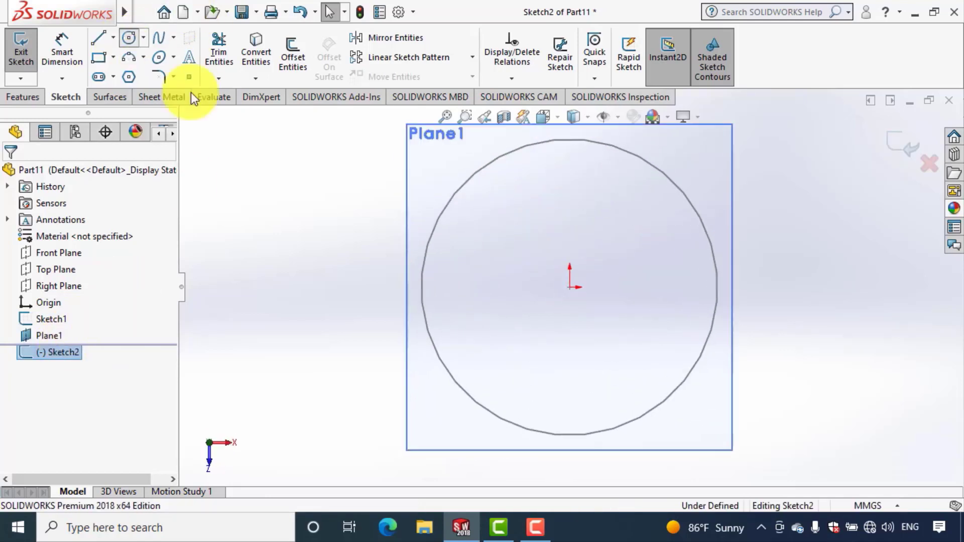
click(570, 288)
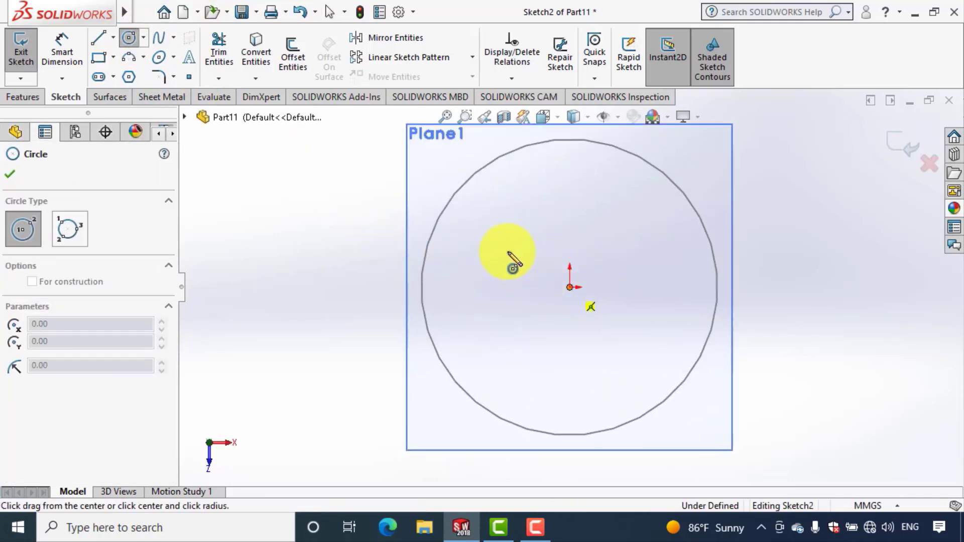
click(393, 193)
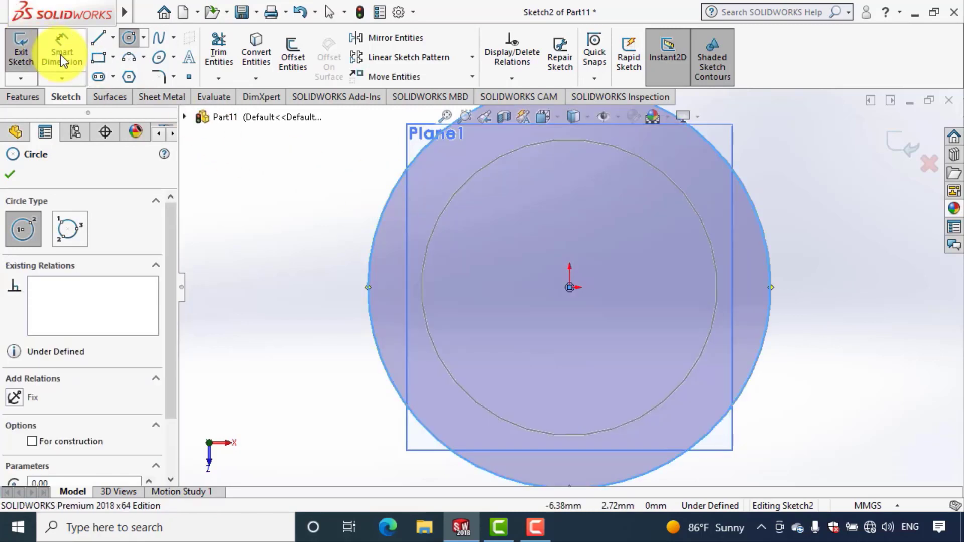
Dimension the circle to 13 mm diameter and exit Sketch2
click(63, 60)
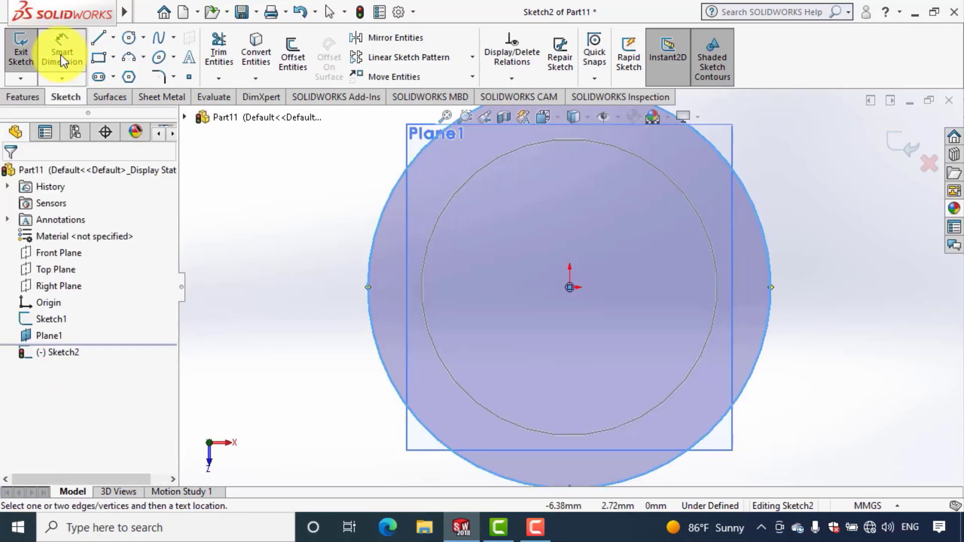
click(773, 266)
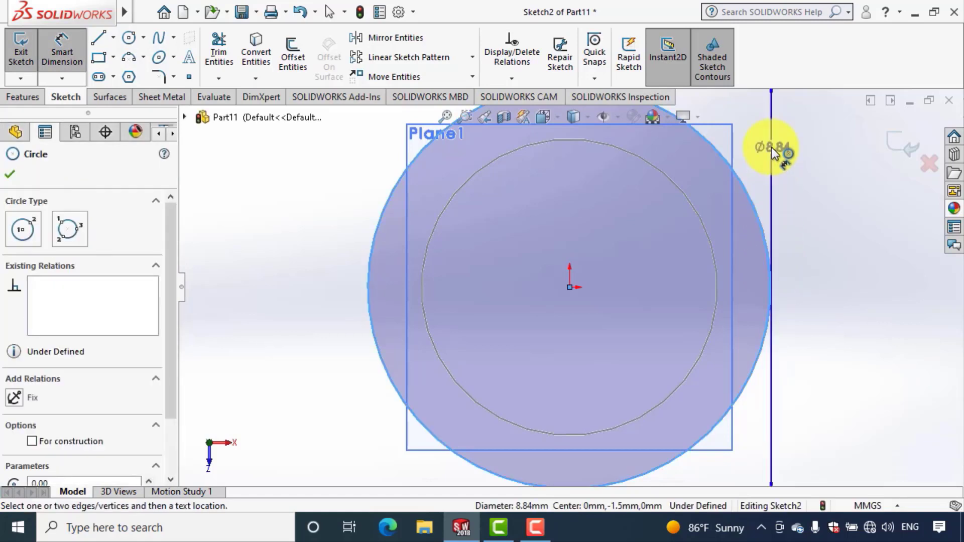
click(835, 229)
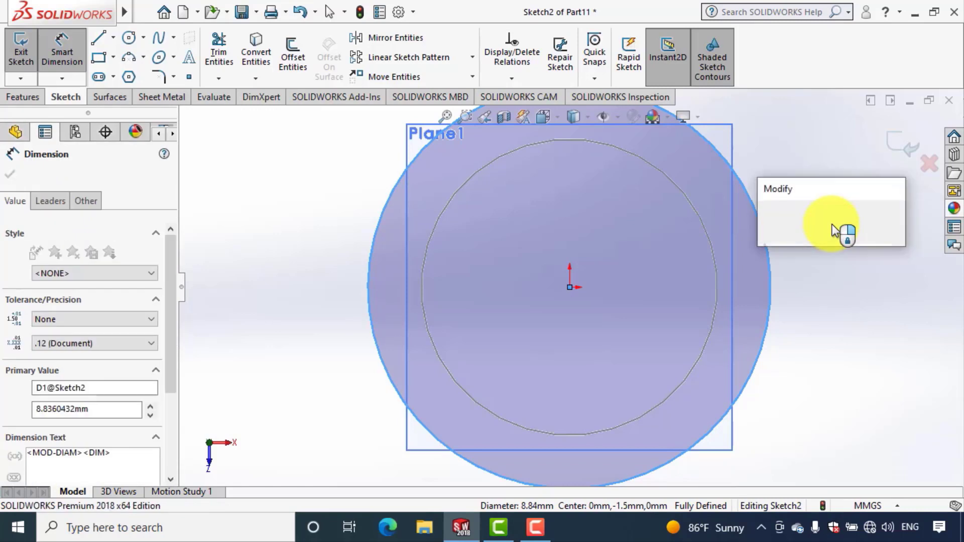
text(1)
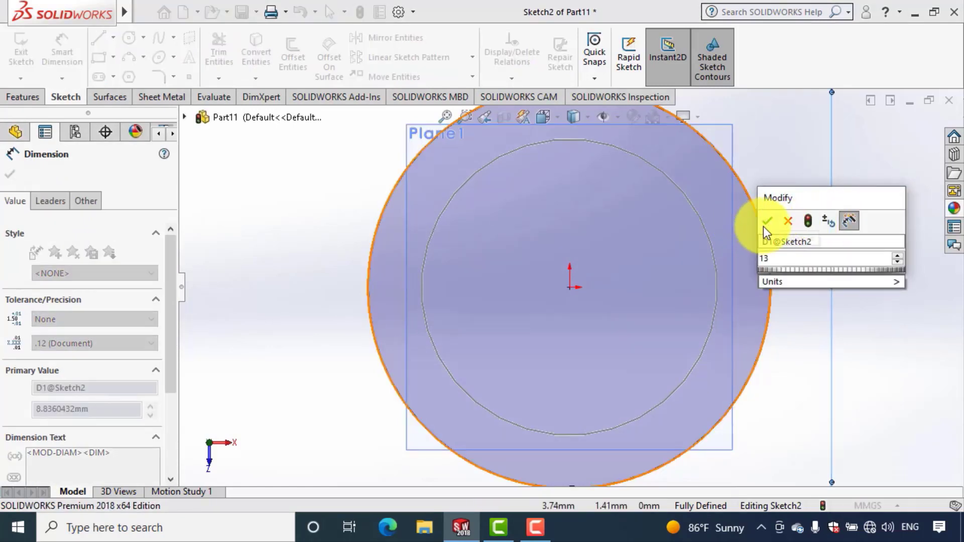
text(3)
click(764, 222)
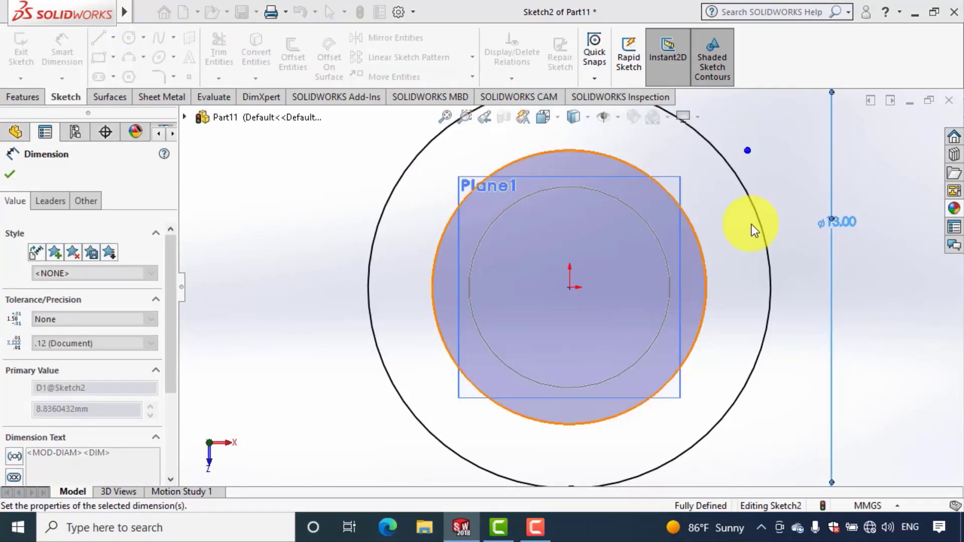
click(7, 181)
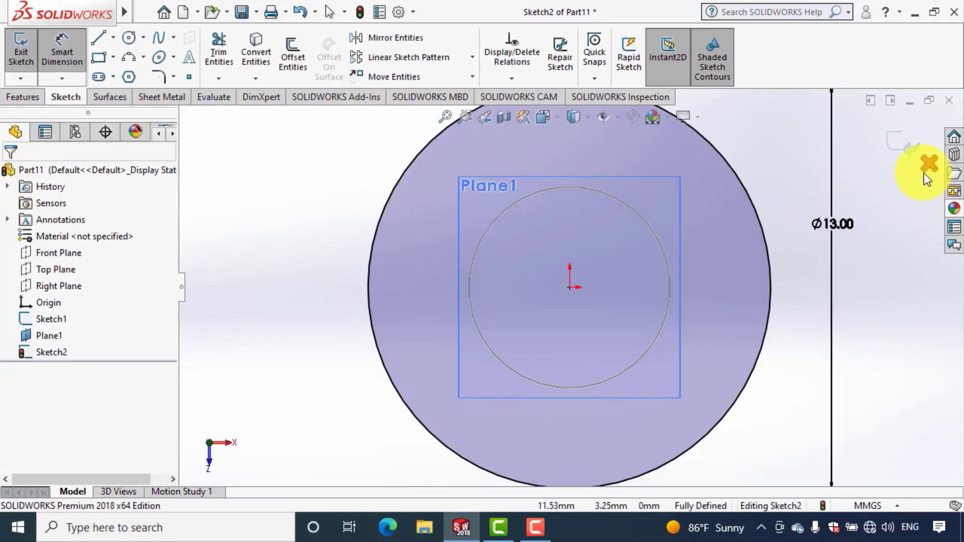
click(902, 144)
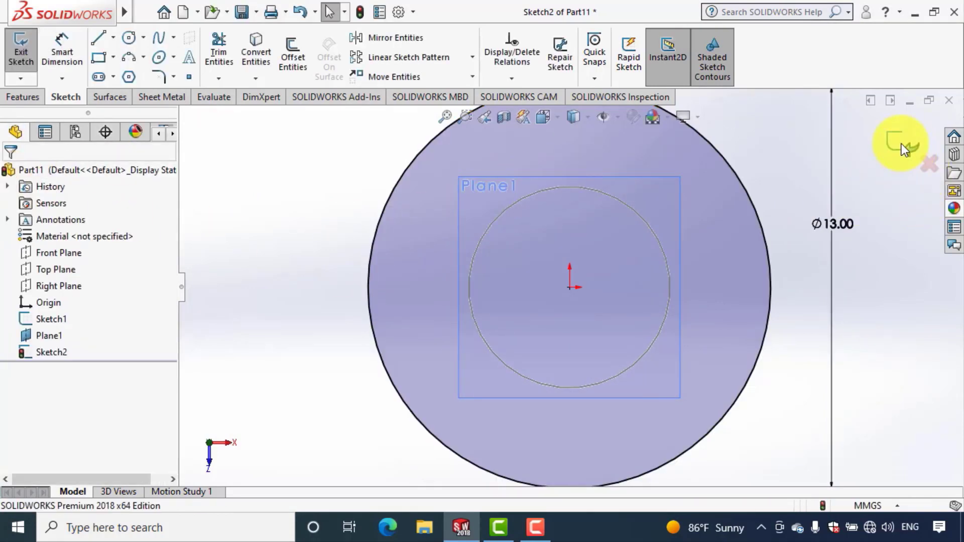
click(902, 143)
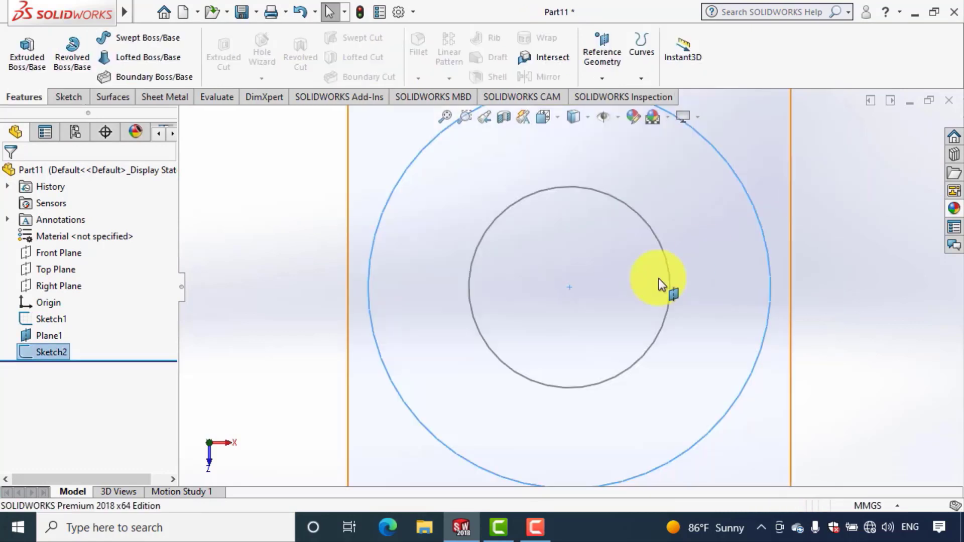
Hide Plane1 so only the 6.50 mm and 13 mm circle sketches show
mouse_move(671, 280)
middle_down()
mouse_move(601, 266)
mouse_move(592, 82)
middle_up()
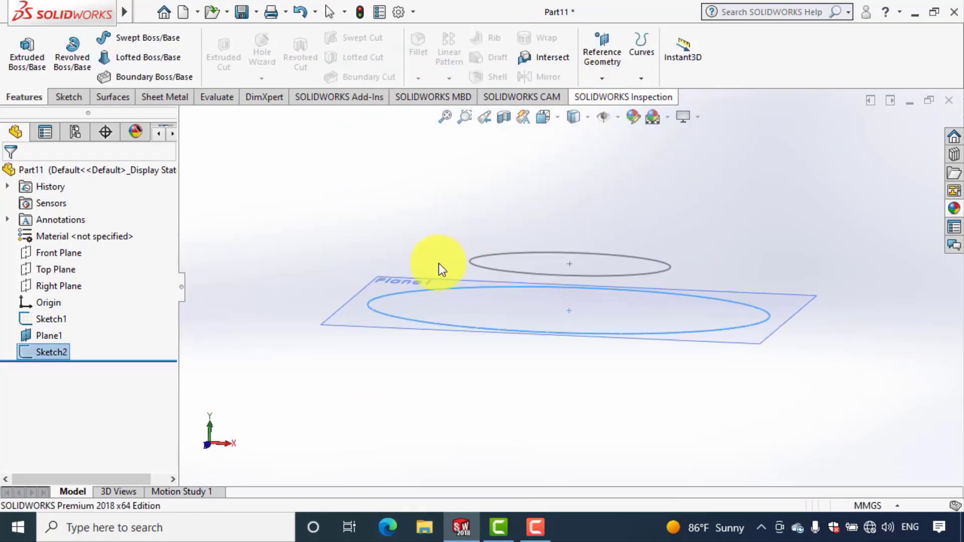
click(350, 322)
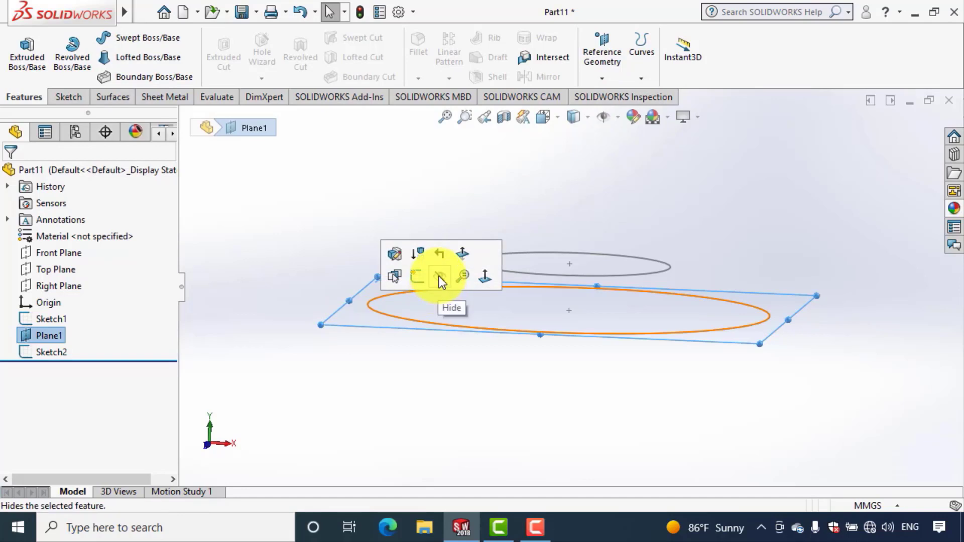
click(439, 276)
mouse_move(435, 320)
middle_down()
mouse_move(419, 381)
mouse_move(415, 366)
middle_up()
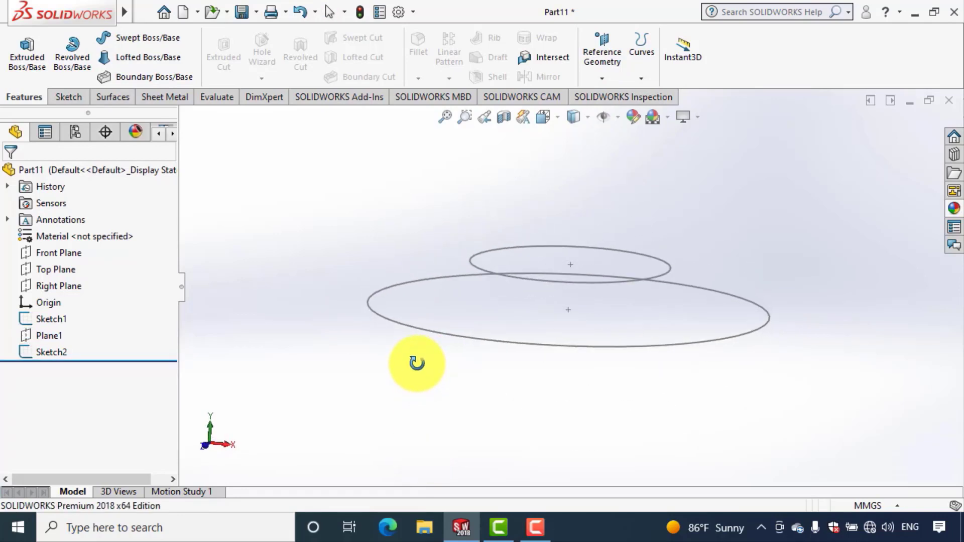
Loft Loft1 from the small Sketch1 circle to the large Sketch2 circle
click(177, 62)
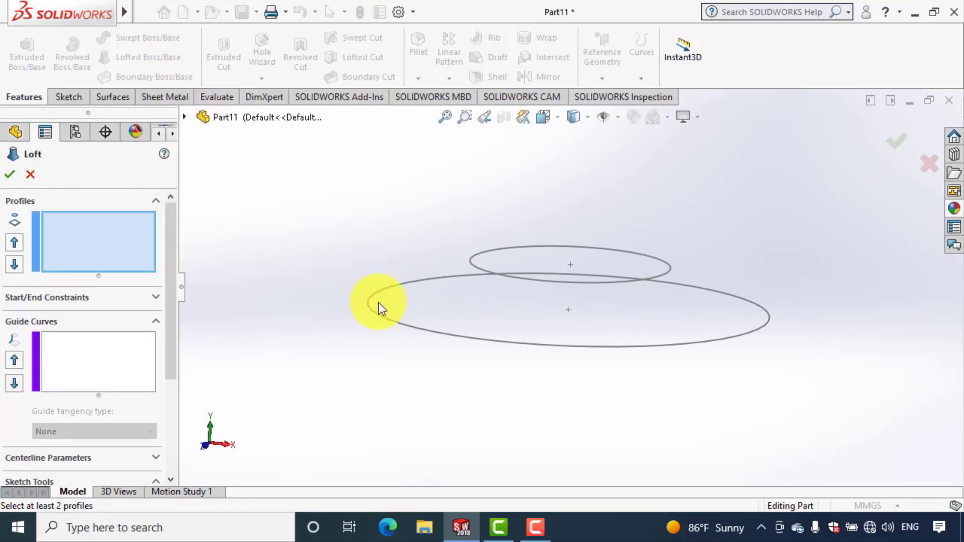
click(526, 281)
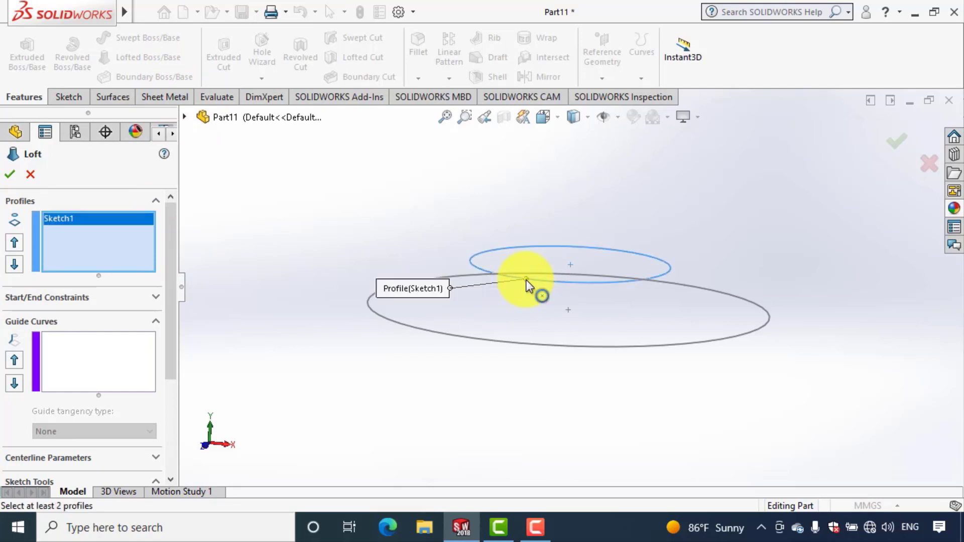
click(526, 344)
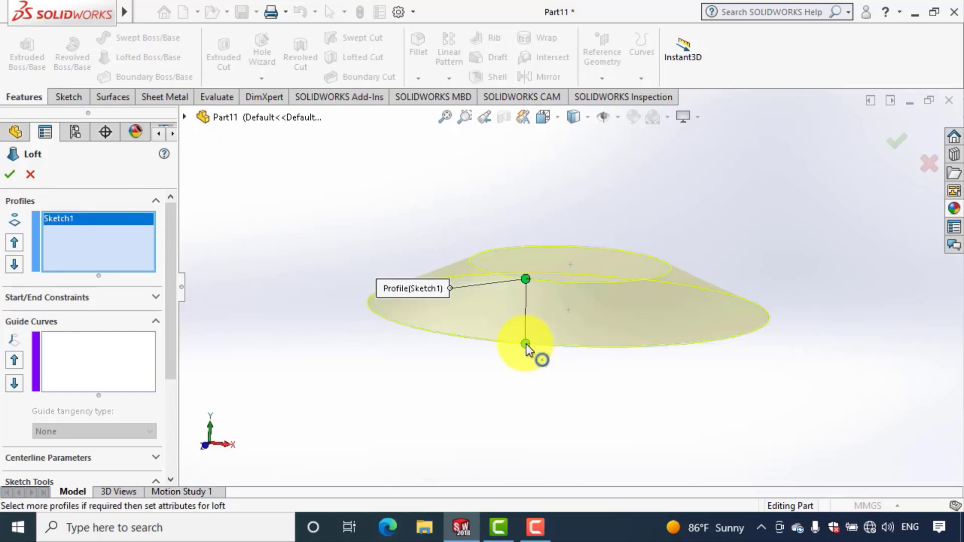
middle_drag(499, 402, 372, 395)
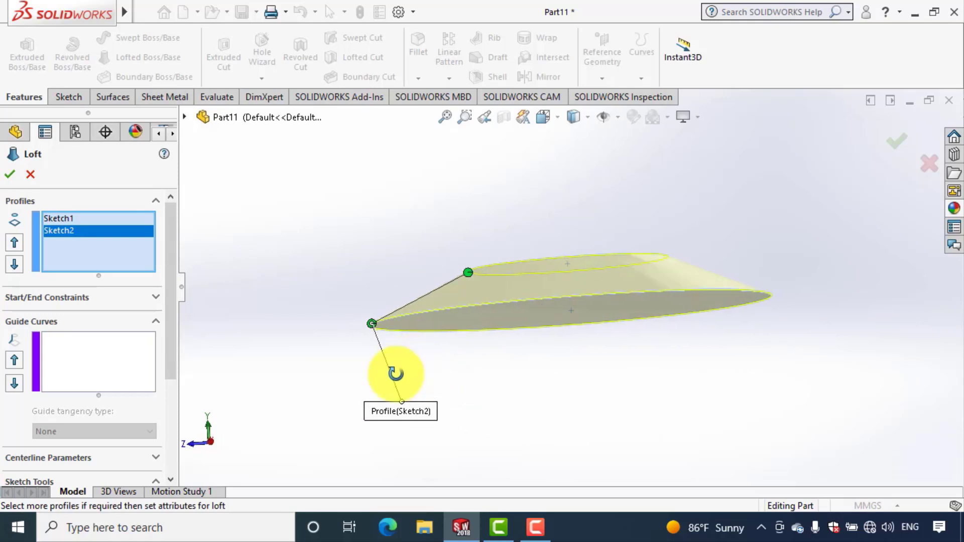
click(12, 175)
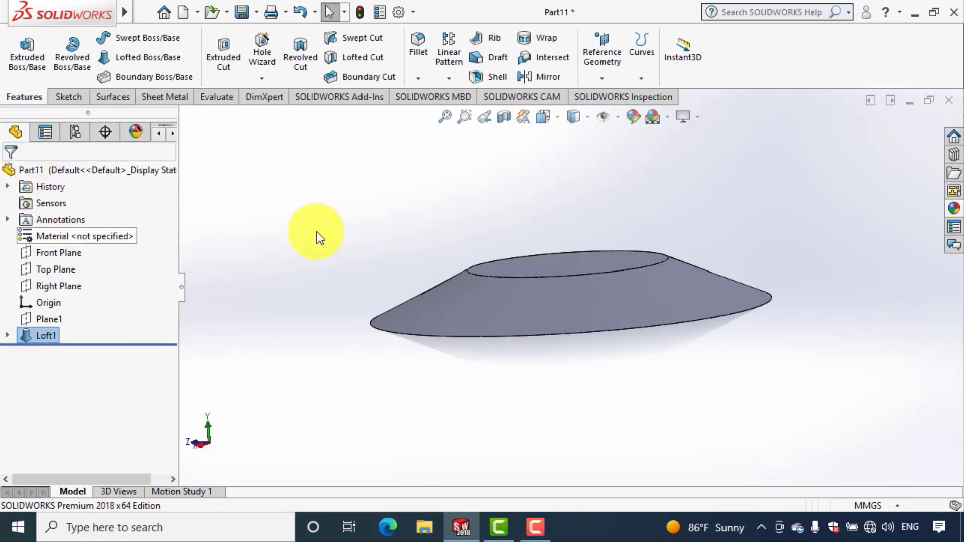
Sketch on the loft's top face and convert its circular edge into a 6.5 mm circle
click(534, 264)
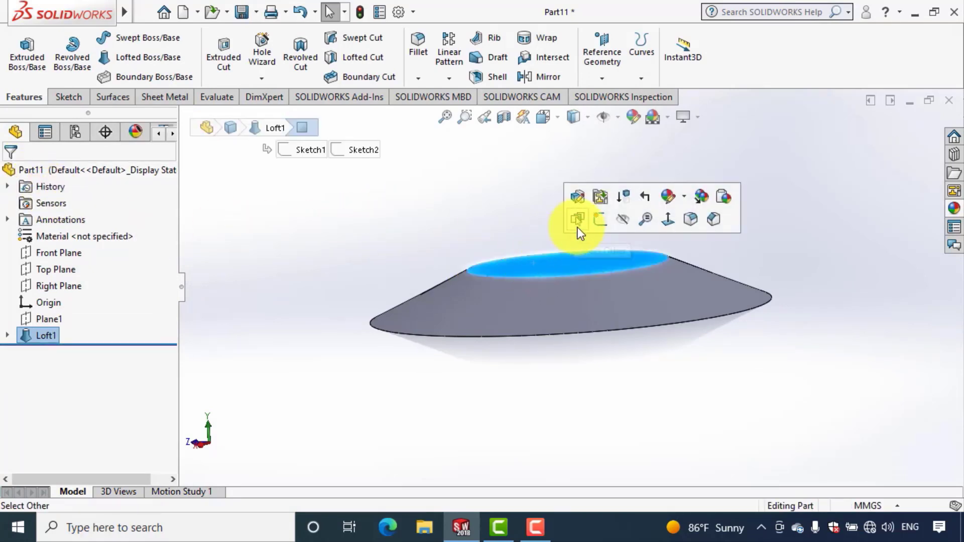
click(599, 219)
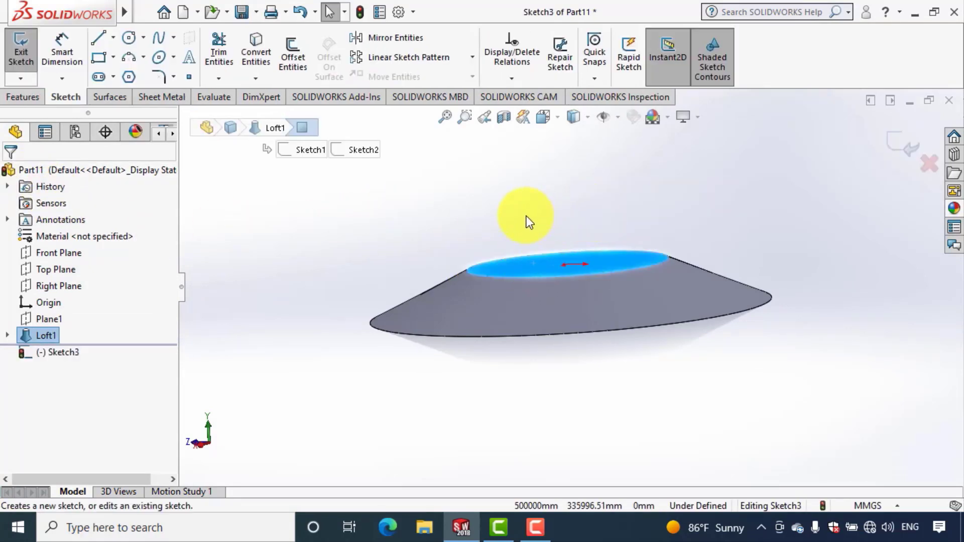
middle_drag(519, 213, 533, 269)
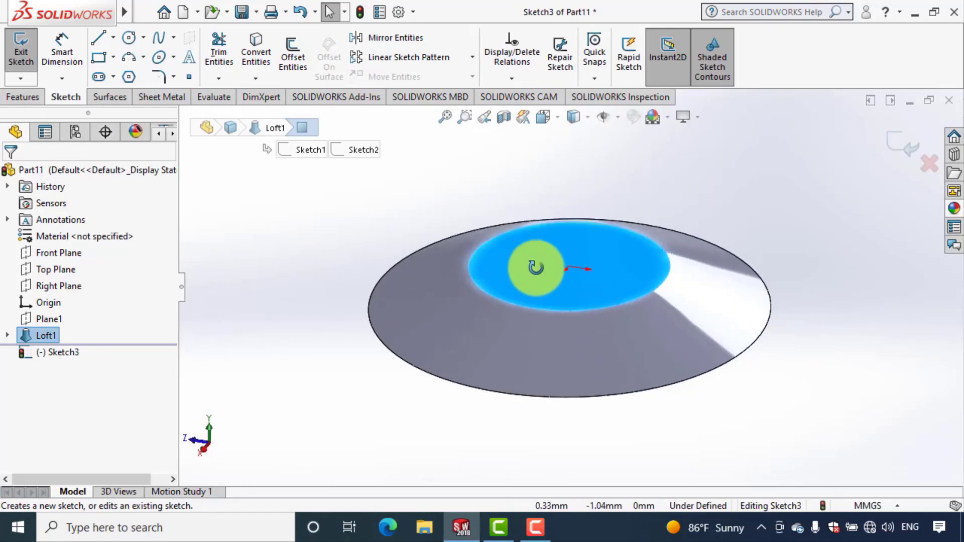
click(501, 180)
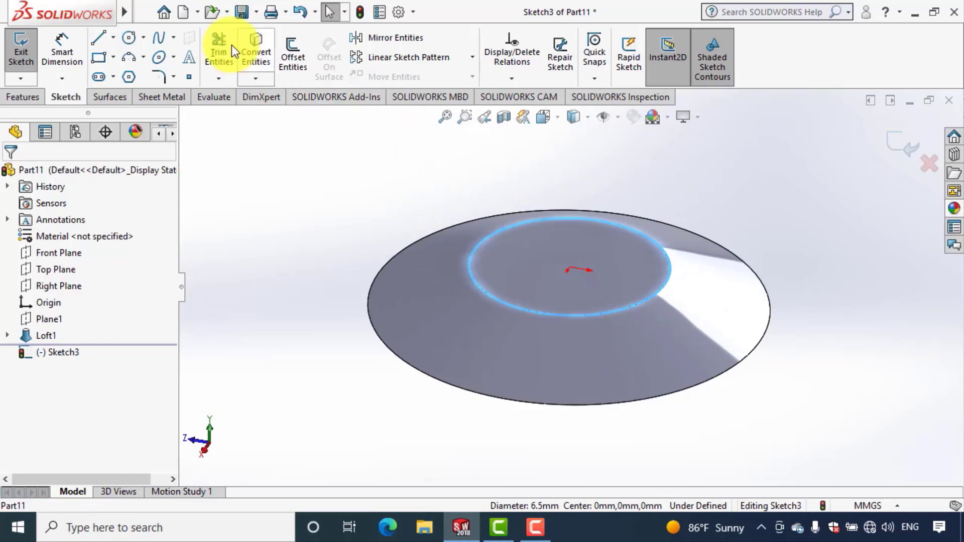
click(260, 67)
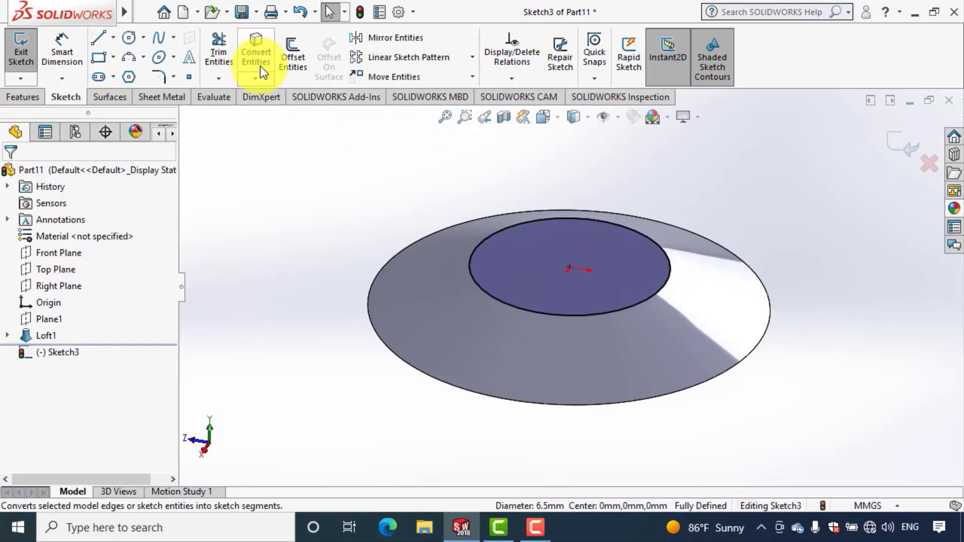
click(31, 95)
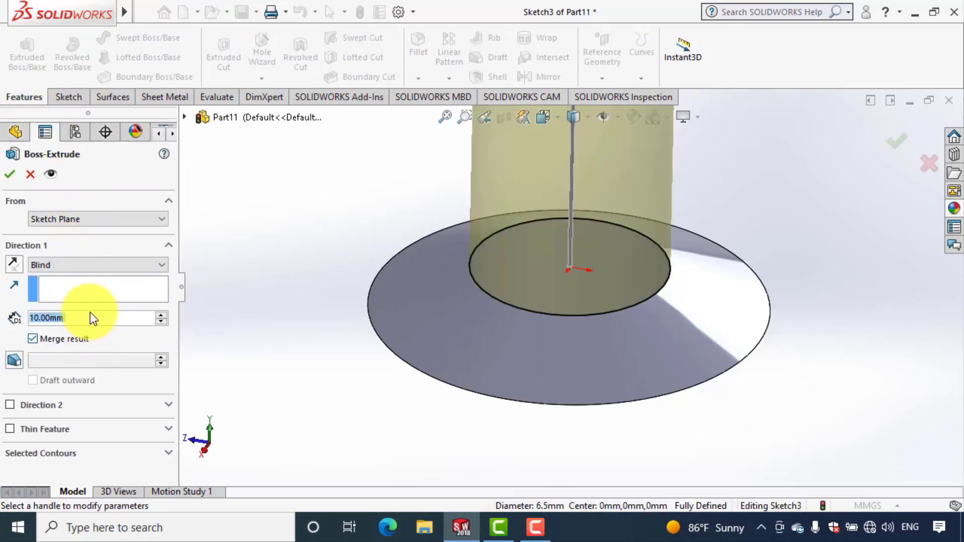
Extrude the Sketch3 circle 1.00 mm blind as Boss-Extrude1
text(1)
key(Return)
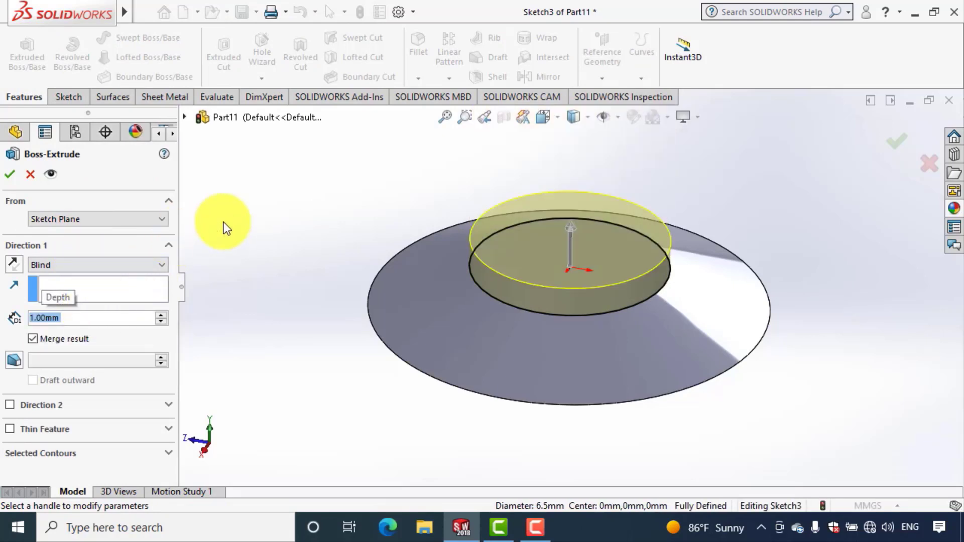
middle_drag(276, 234, 273, 196)
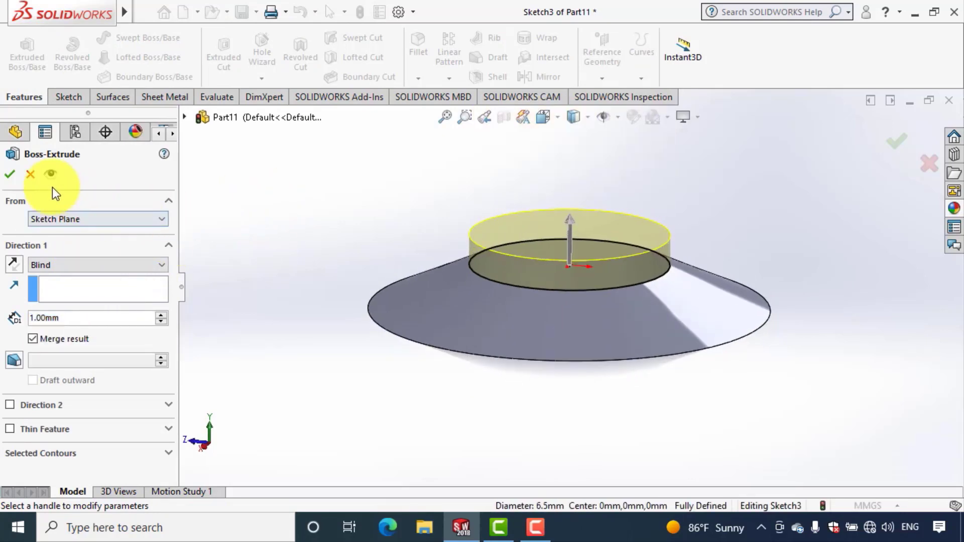
click(7, 180)
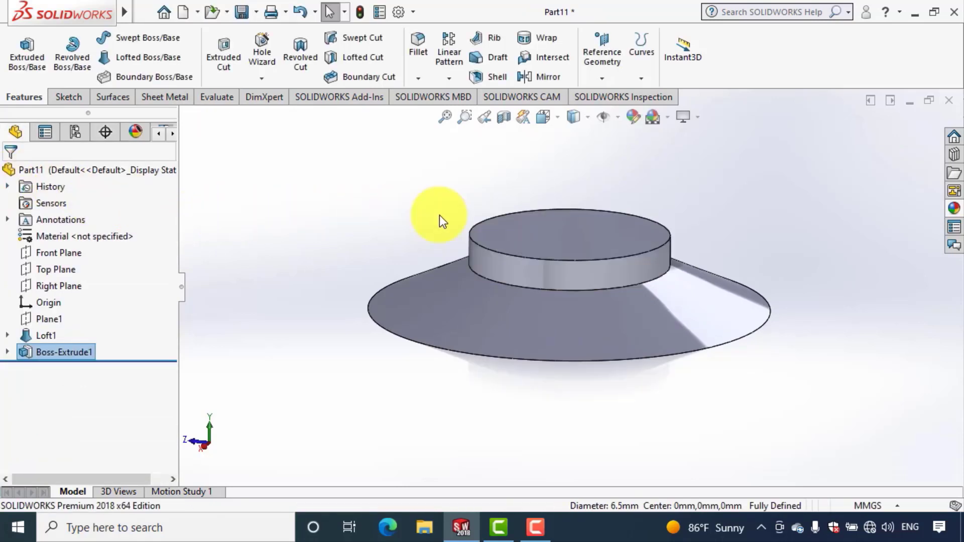
Start Sketch4 on the boss top face and draw an origin-centred circle
click(511, 231)
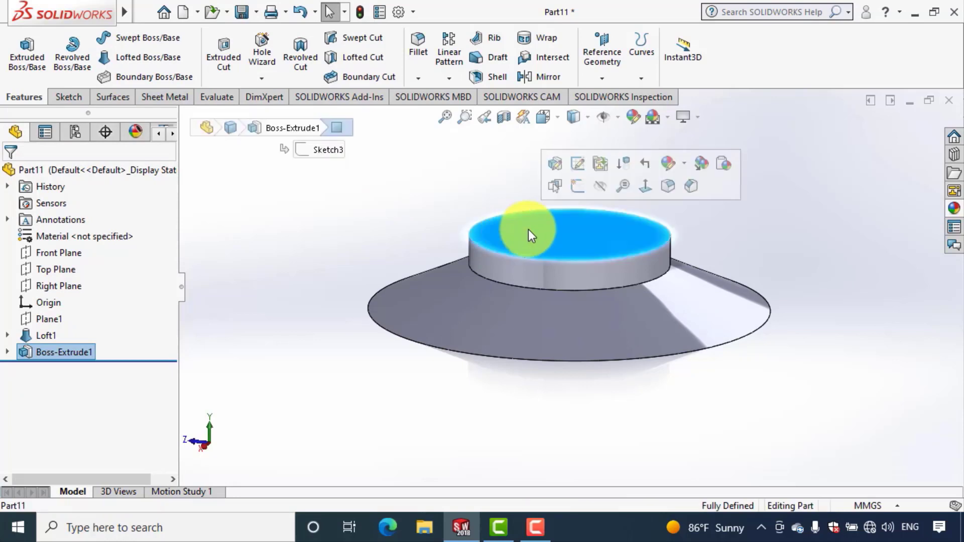
click(565, 188)
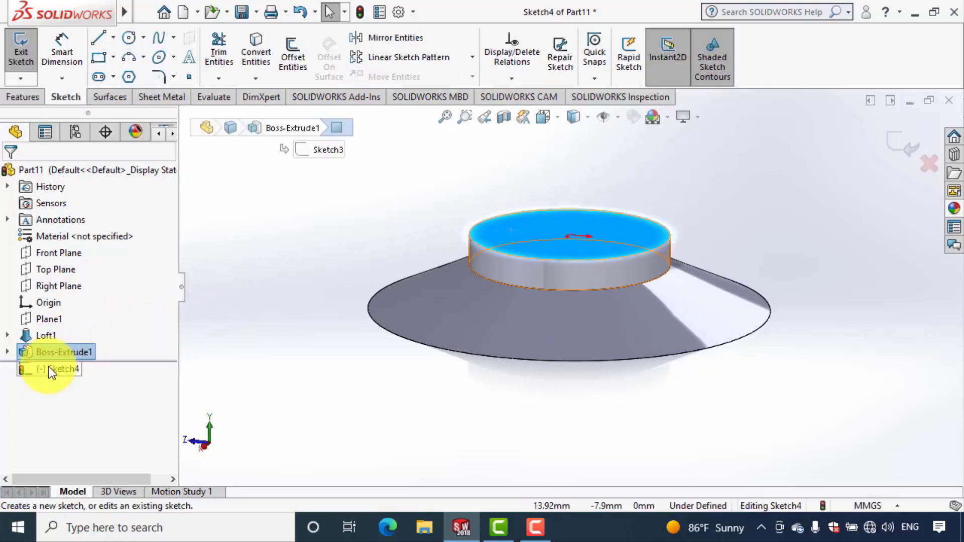
click(30, 370)
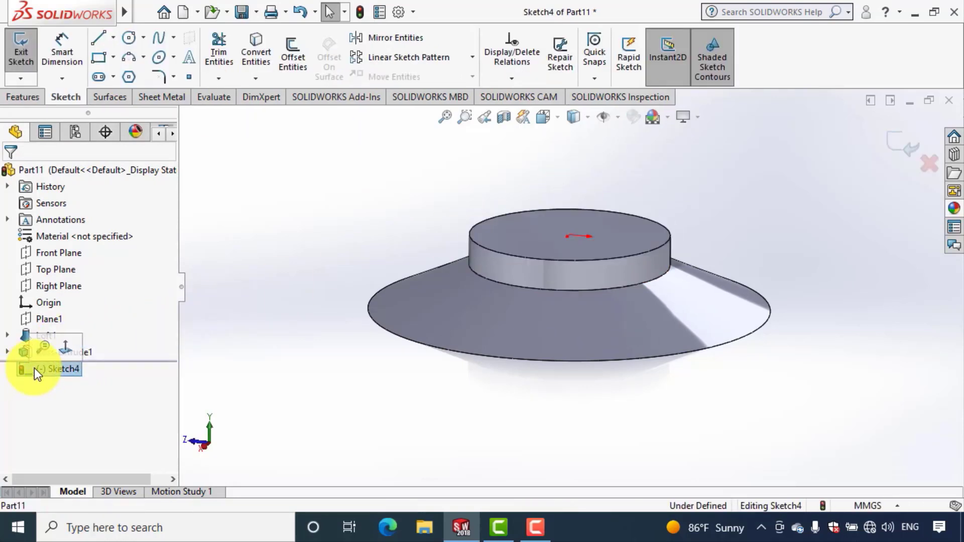
click(71, 345)
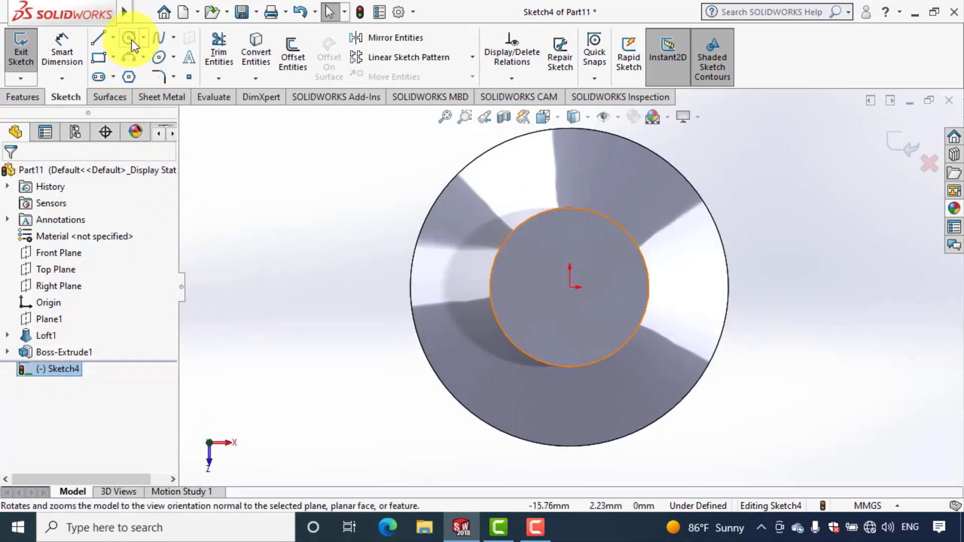
click(569, 287)
click(466, 246)
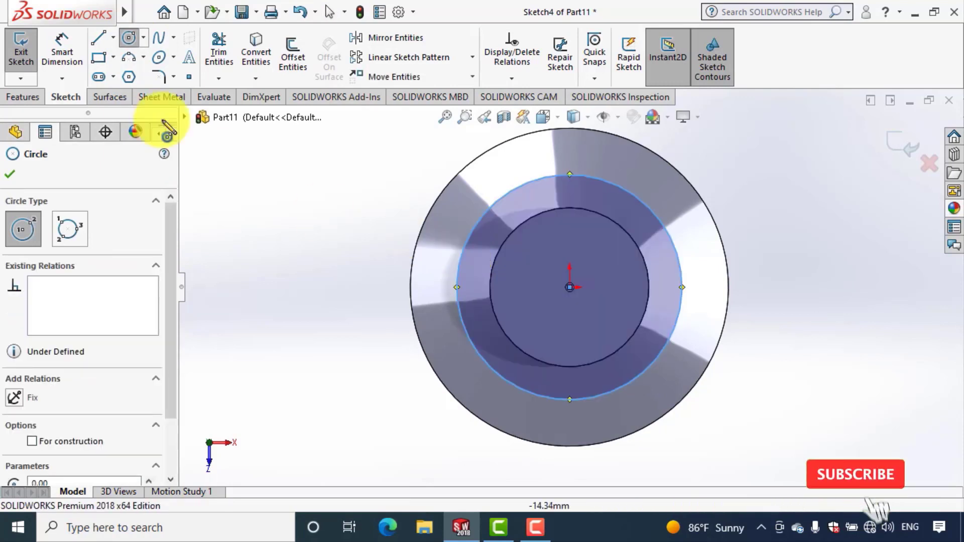
Dimension the circle to 7.50 mm diameter, fully defining Sketch4
click(57, 52)
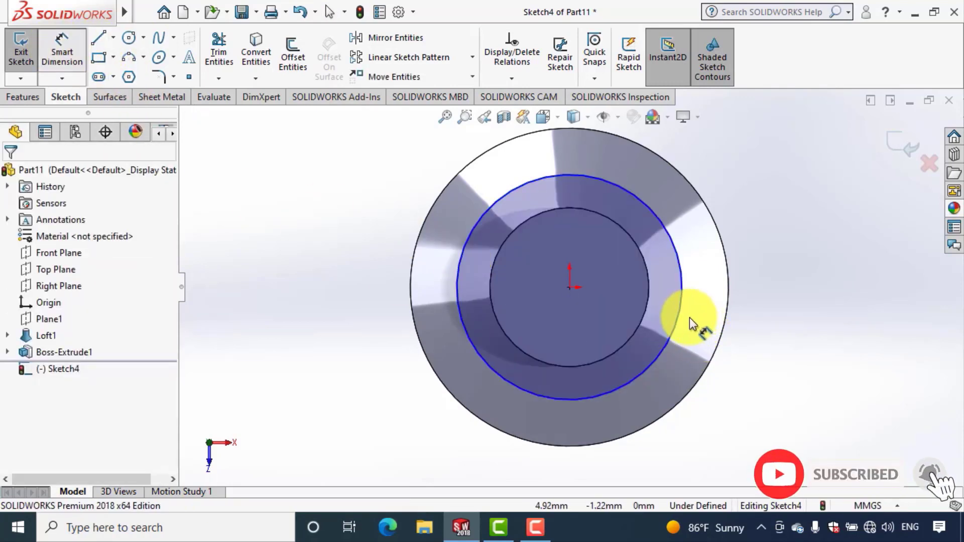
click(773, 293)
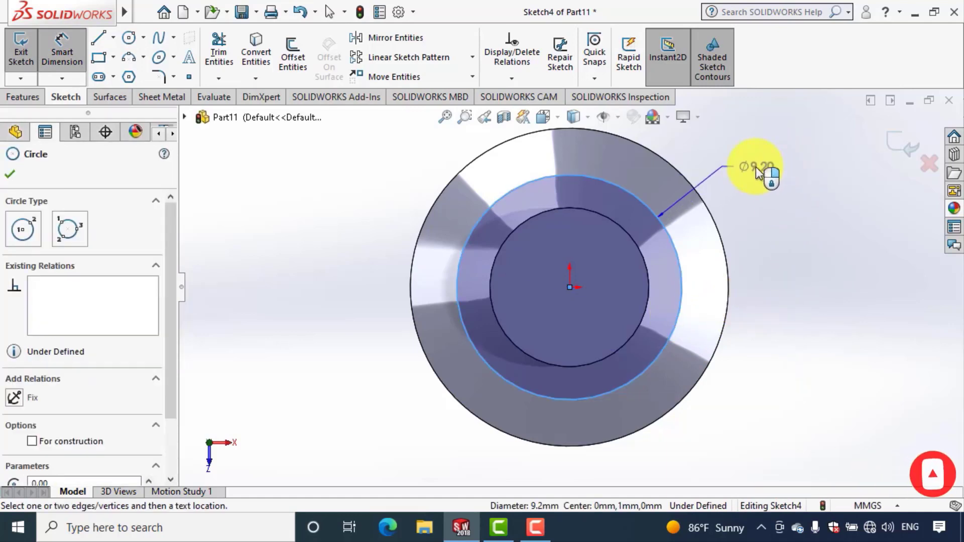
click(776, 158)
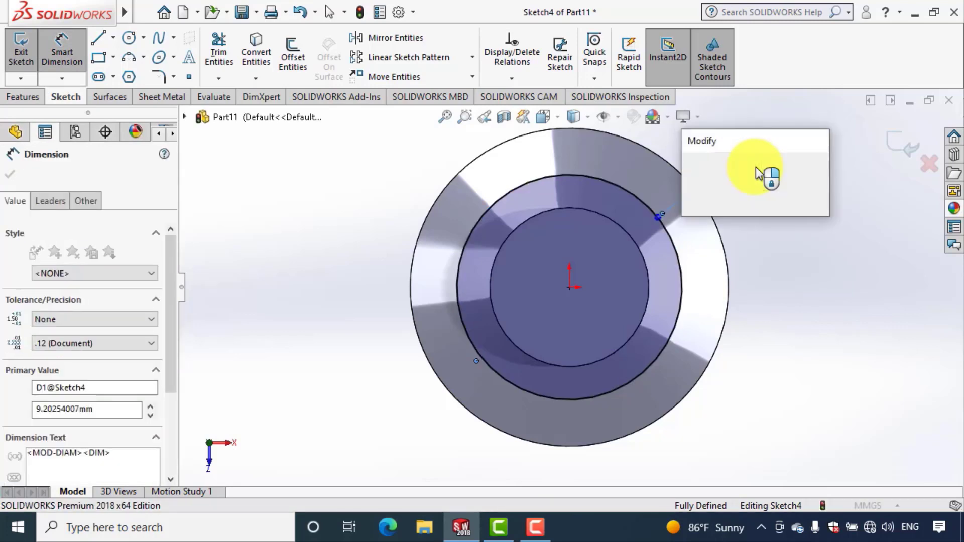
text(7.5)
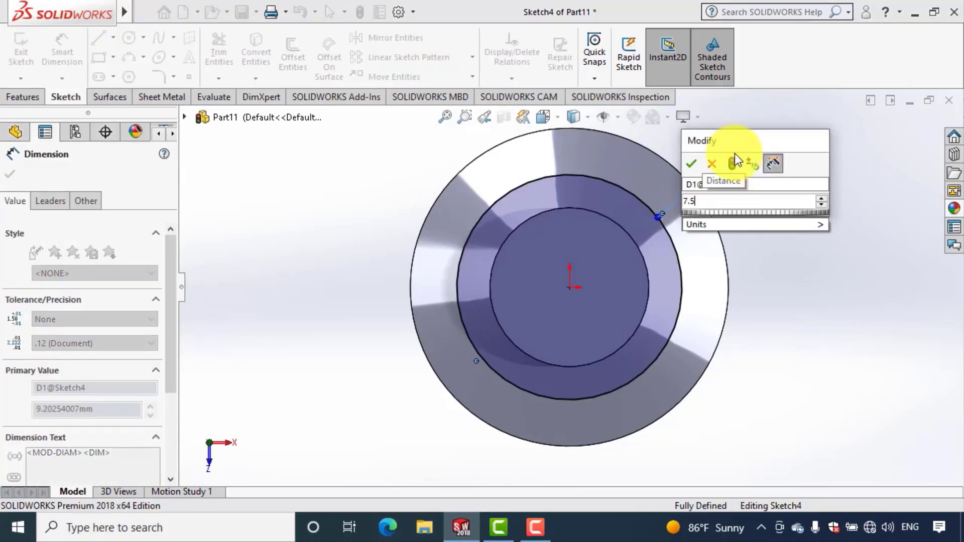
click(690, 163)
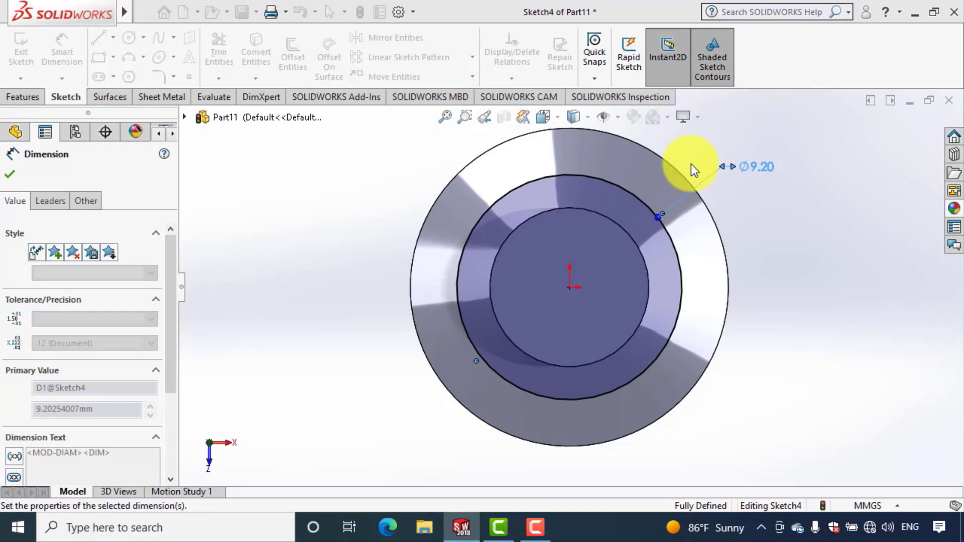
click(12, 173)
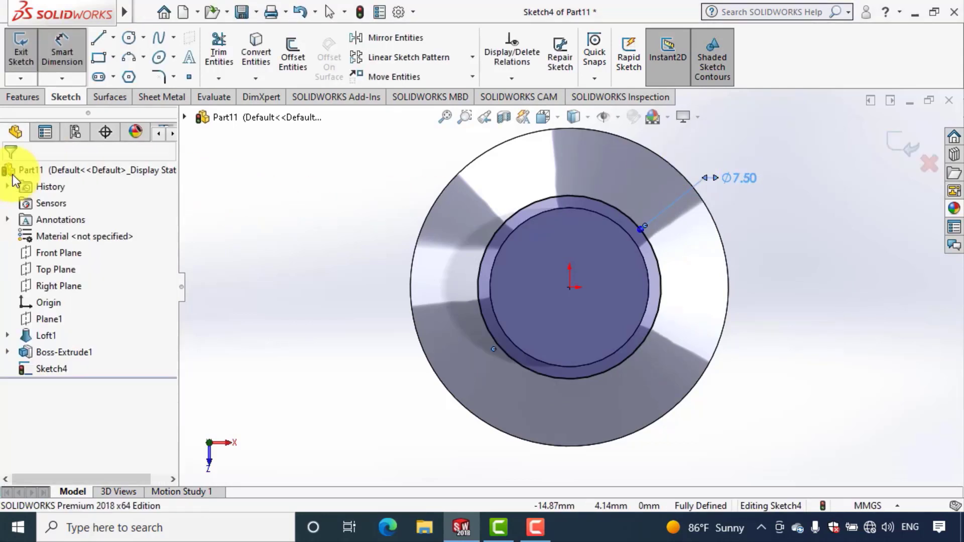
click(20, 96)
Extrude the Ø7.50 mm circle 0.30 mm blind as Boss-Extrude2
click(19, 72)
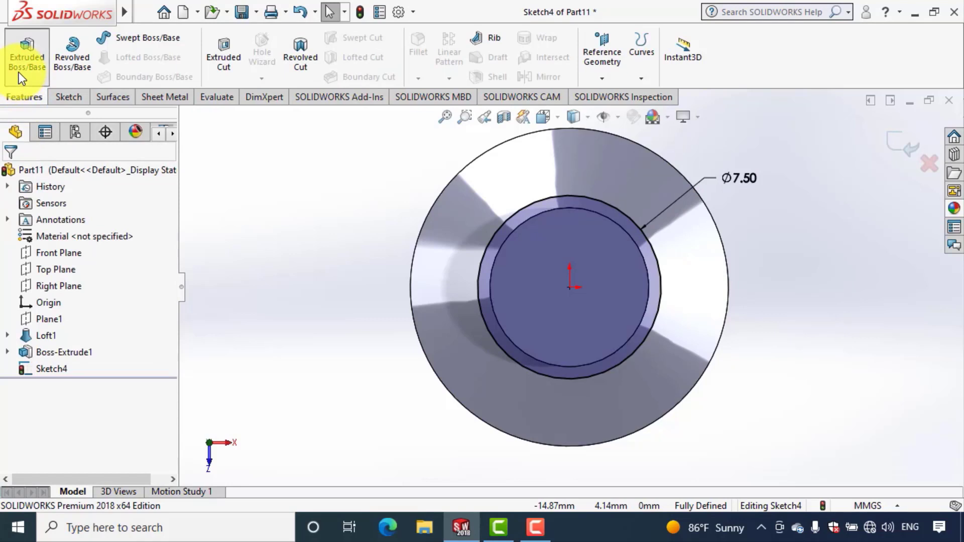
click(23, 62)
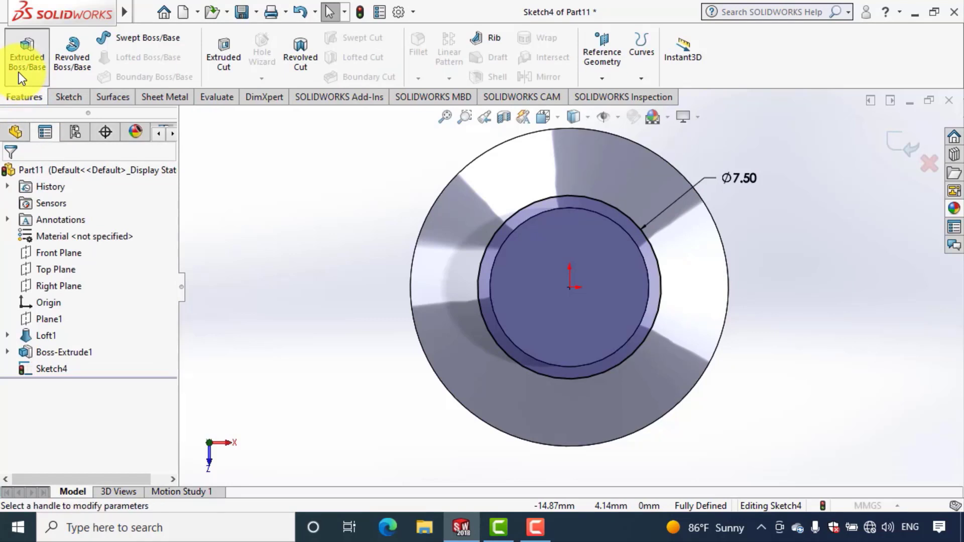
middle_drag(341, 331, 326, 150)
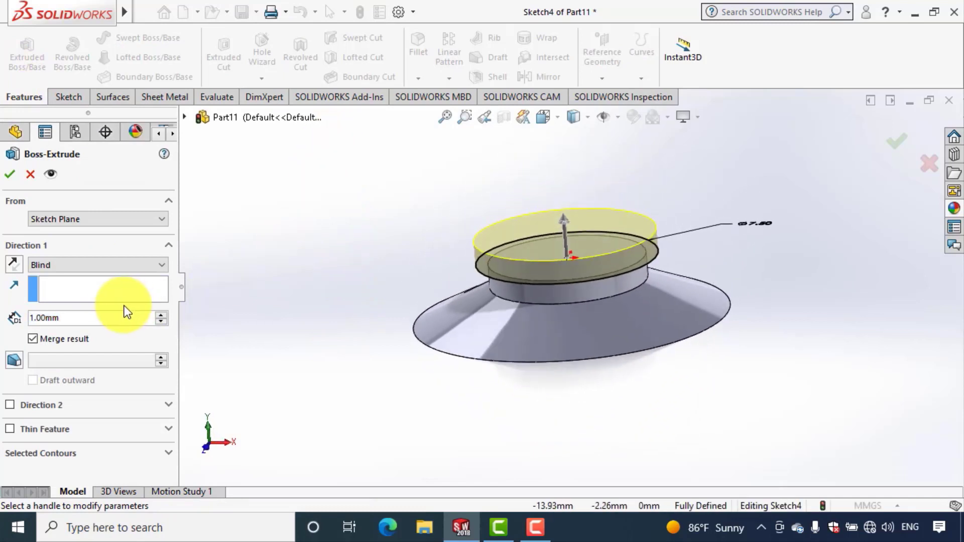
click(124, 315)
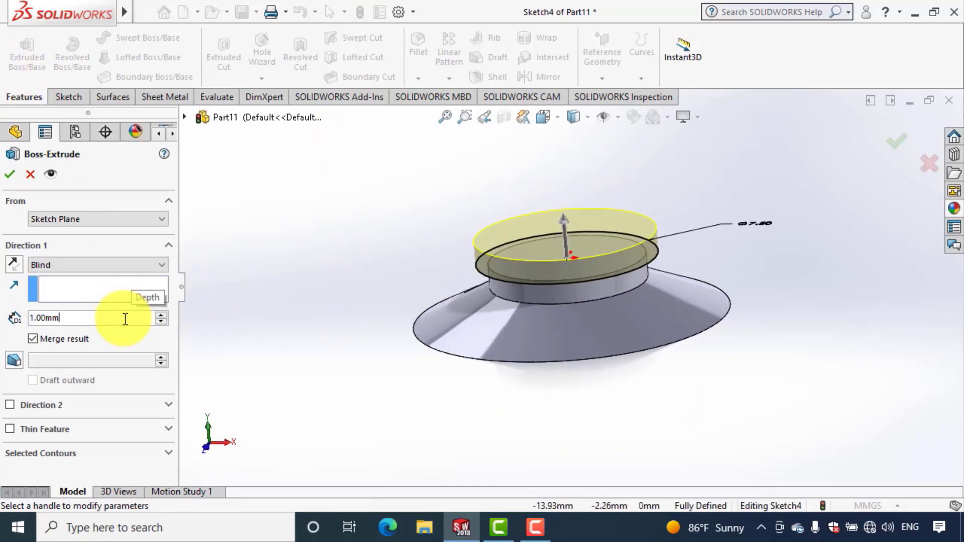
text(0.)
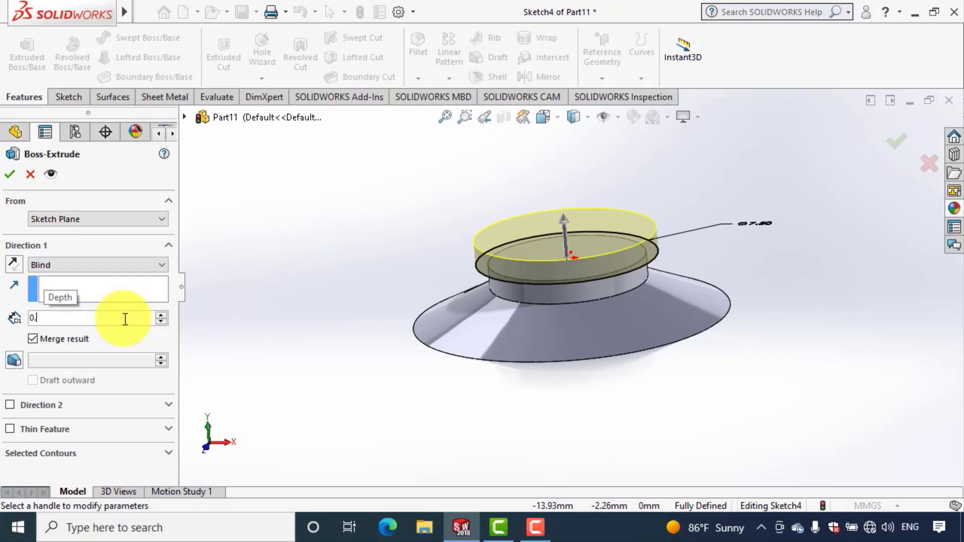
text(3)
key(Return)
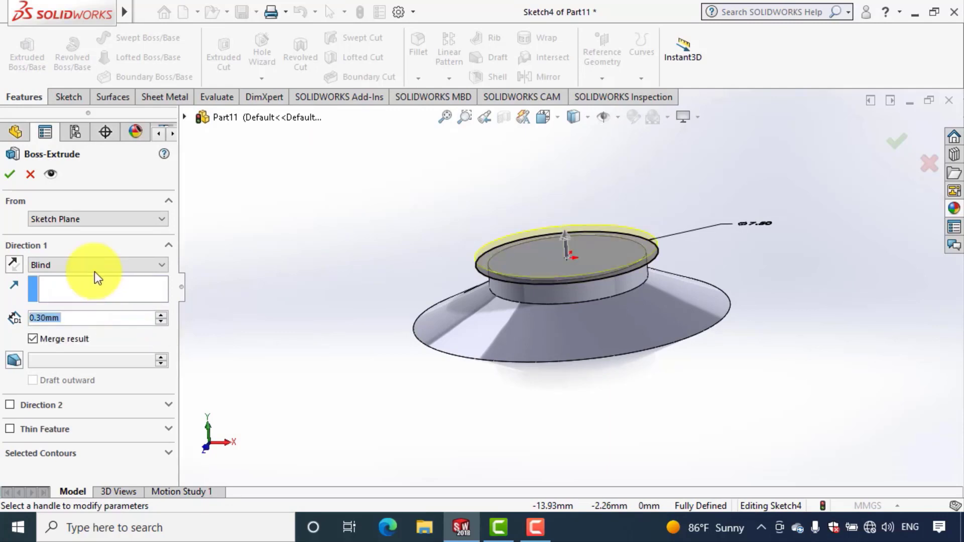
click(11, 175)
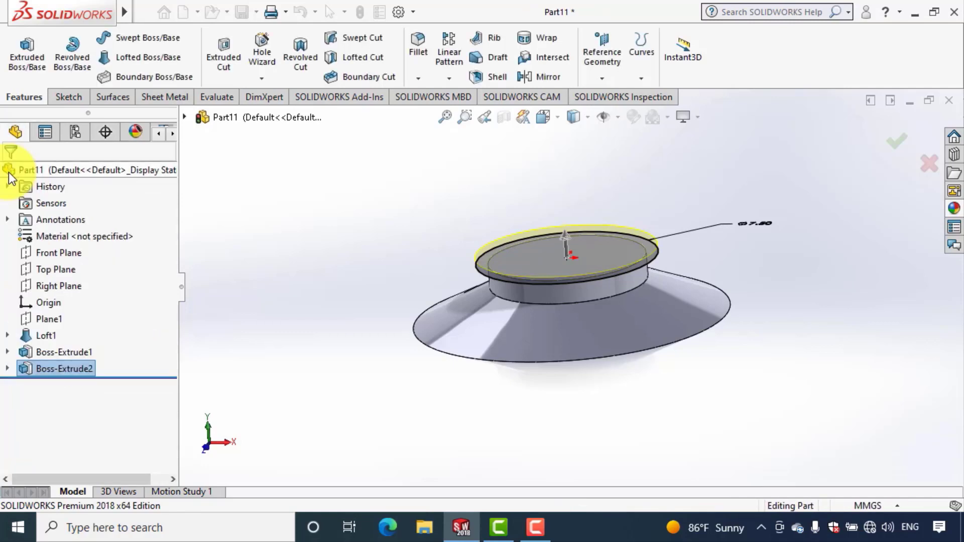
Start a sketch on the thin boss's top face and draw a circle centred at the origin
click(540, 255)
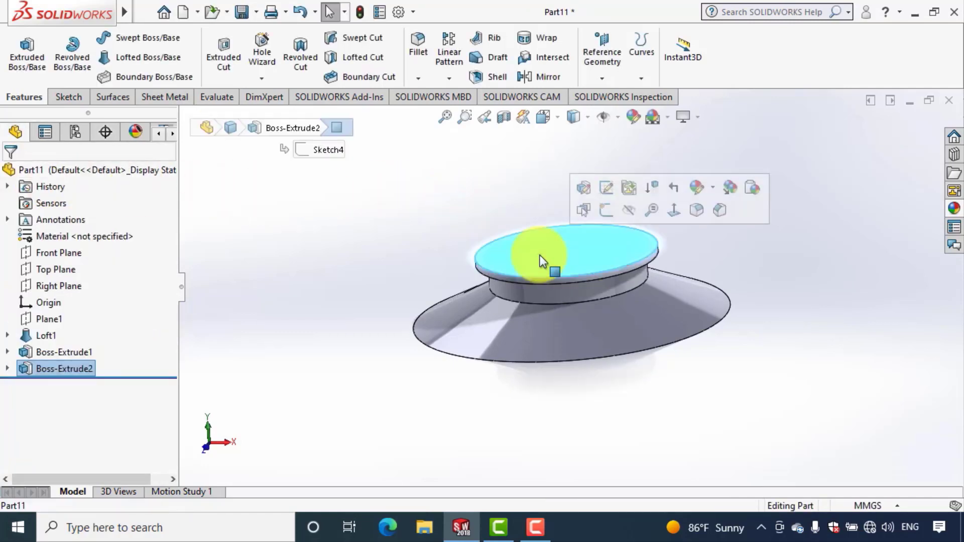
click(603, 209)
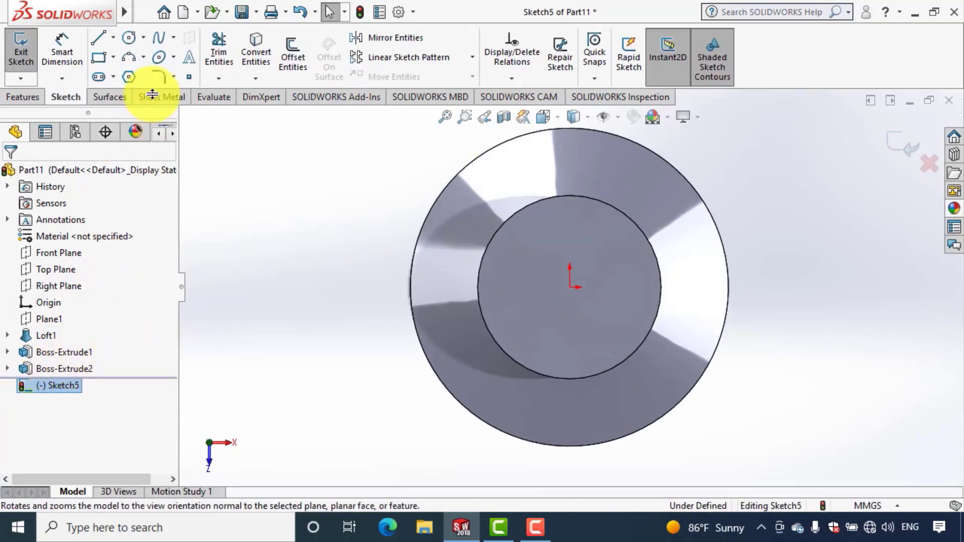
click(128, 45)
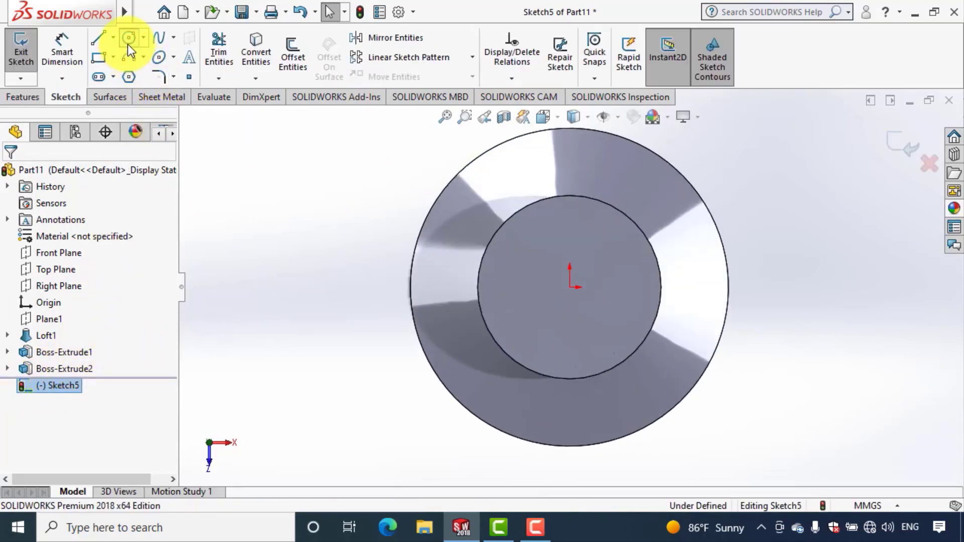
click(570, 288)
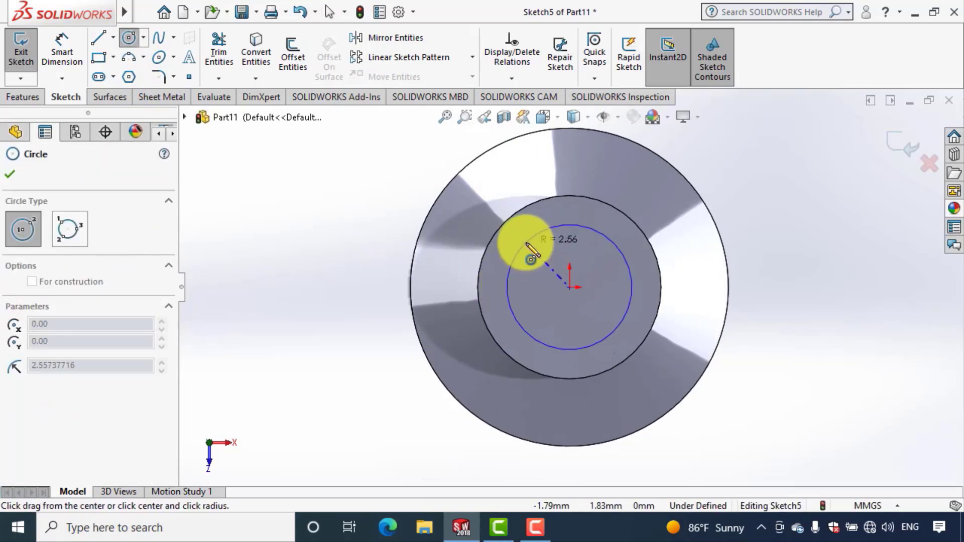
click(526, 244)
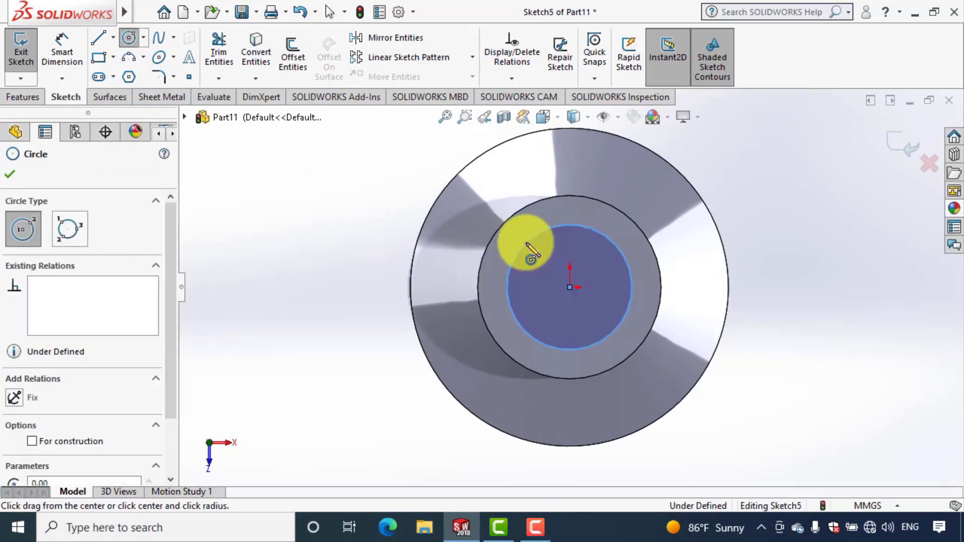
Dimension the circle's diameter to 6.50 mm, fully defining it
click(52, 50)
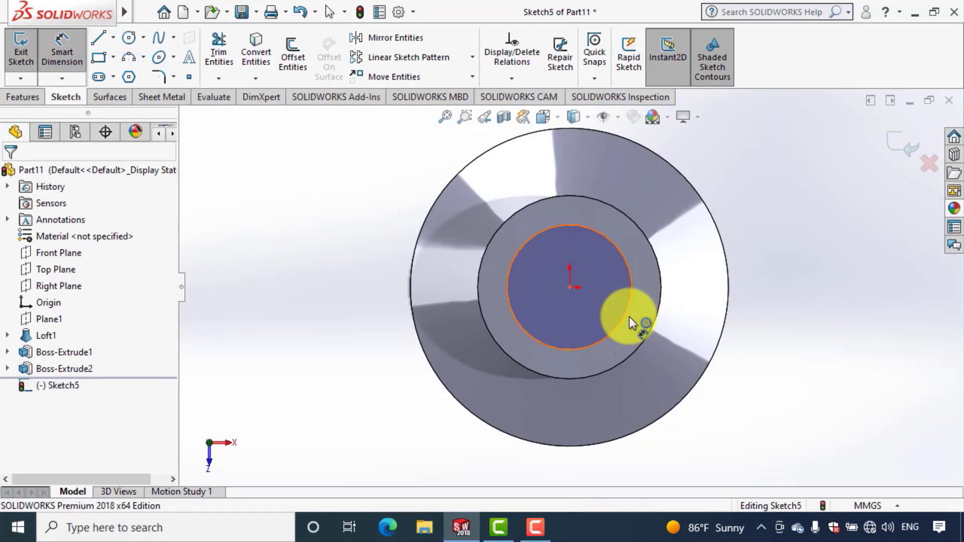
click(719, 243)
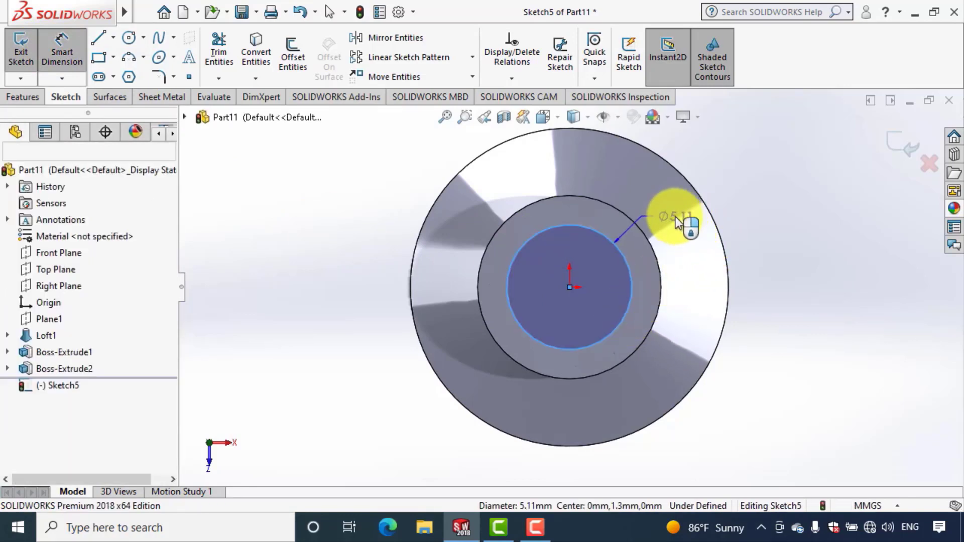
click(678, 222)
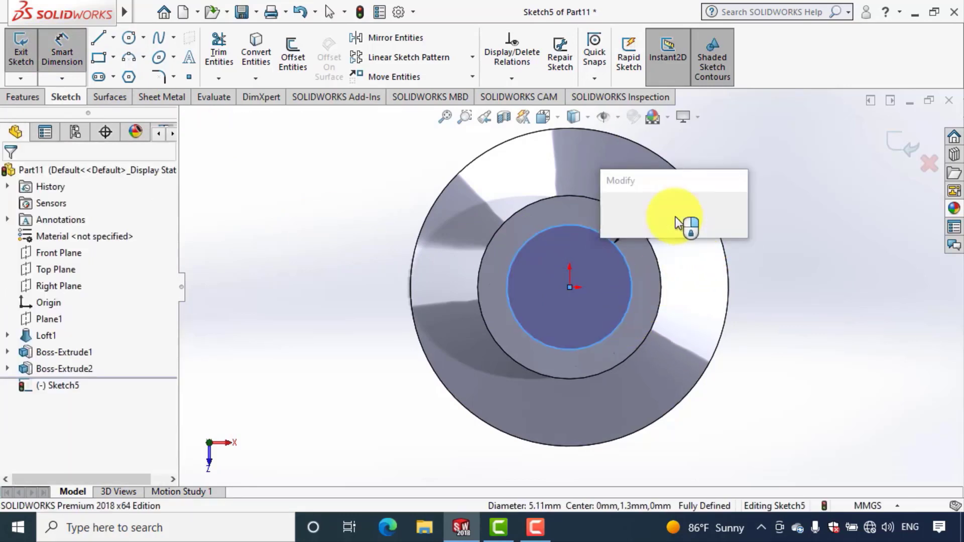
text(6.5)
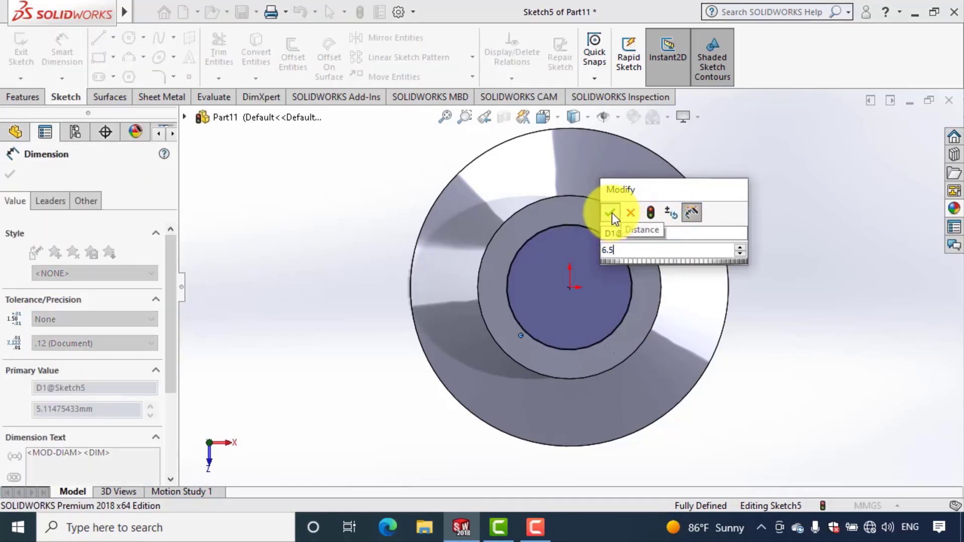
click(612, 212)
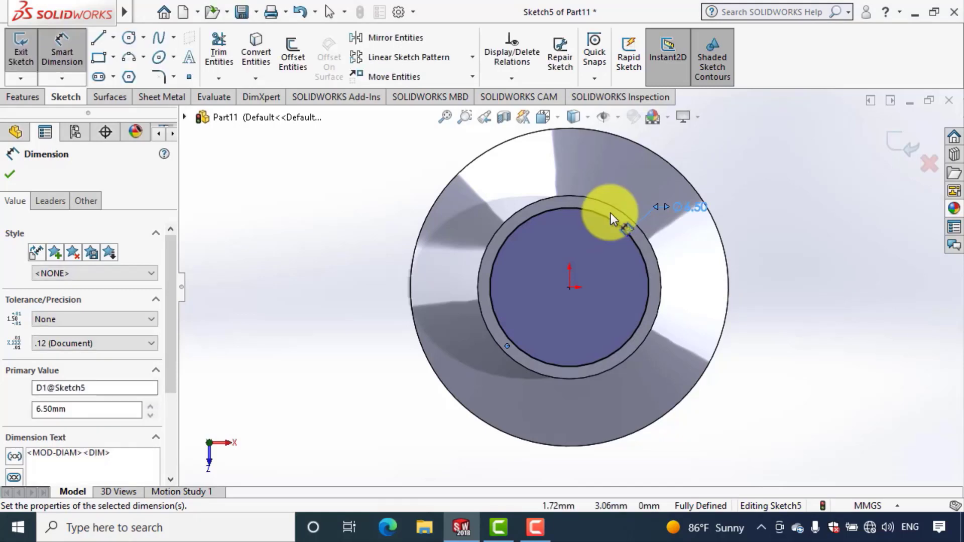
key(Escape)
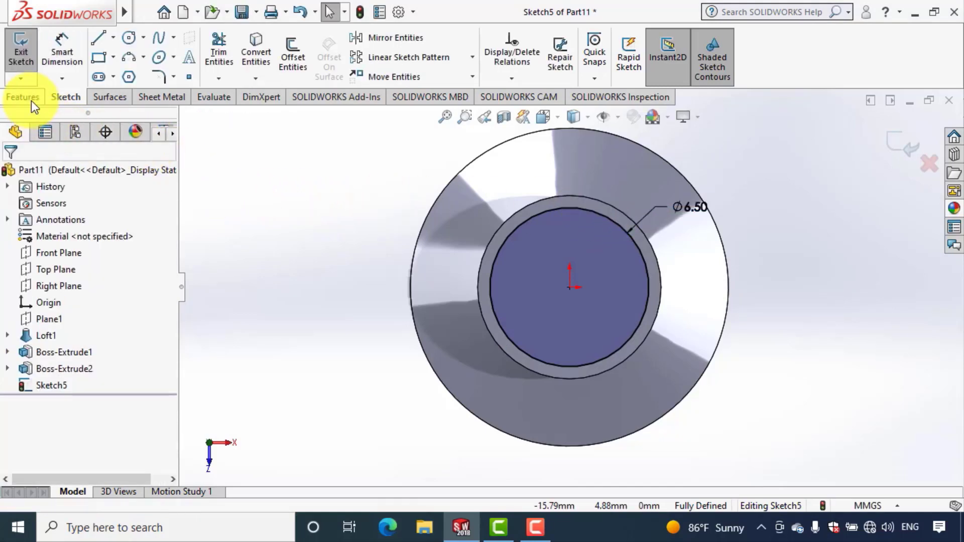
click(31, 99)
Extrude the Ø6.50 mm circle 3 mm blind into the cylindrical Boss-Extrude3
click(25, 59)
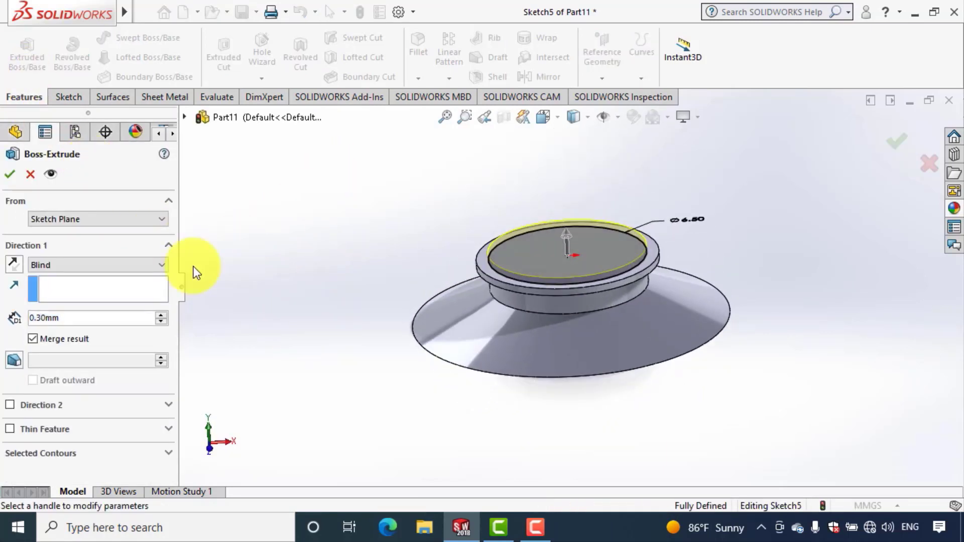
click(89, 321)
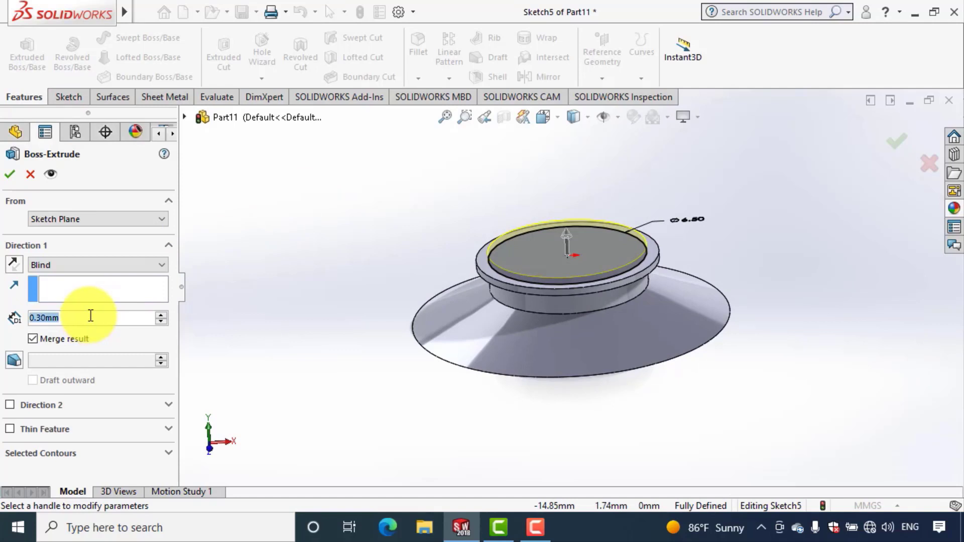
text(3)
key(Return)
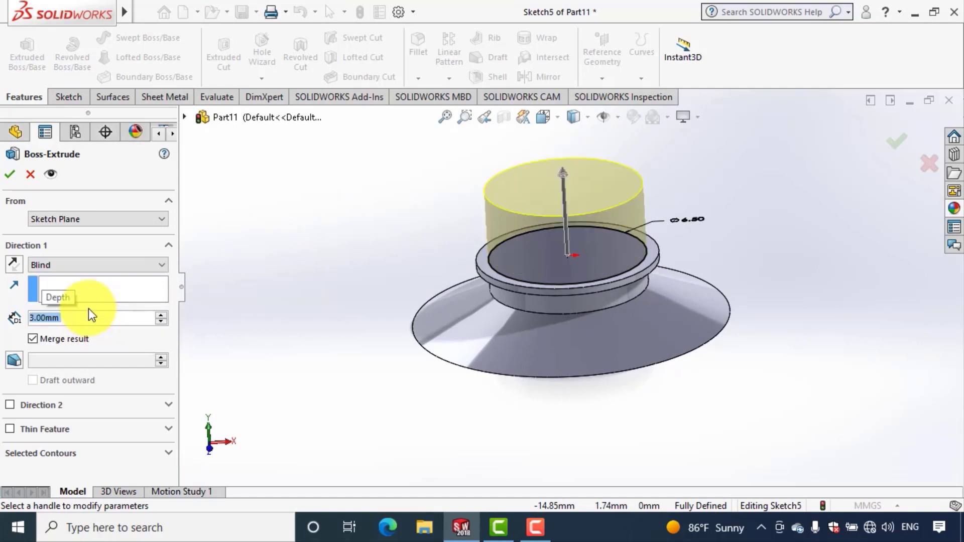
click(16, 178)
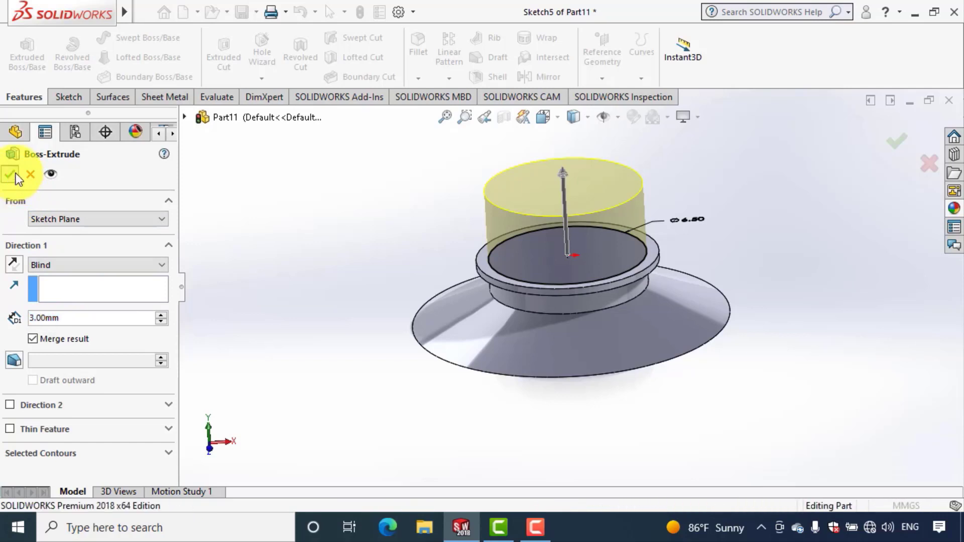
click(263, 269)
middle_drag(351, 328, 344, 167)
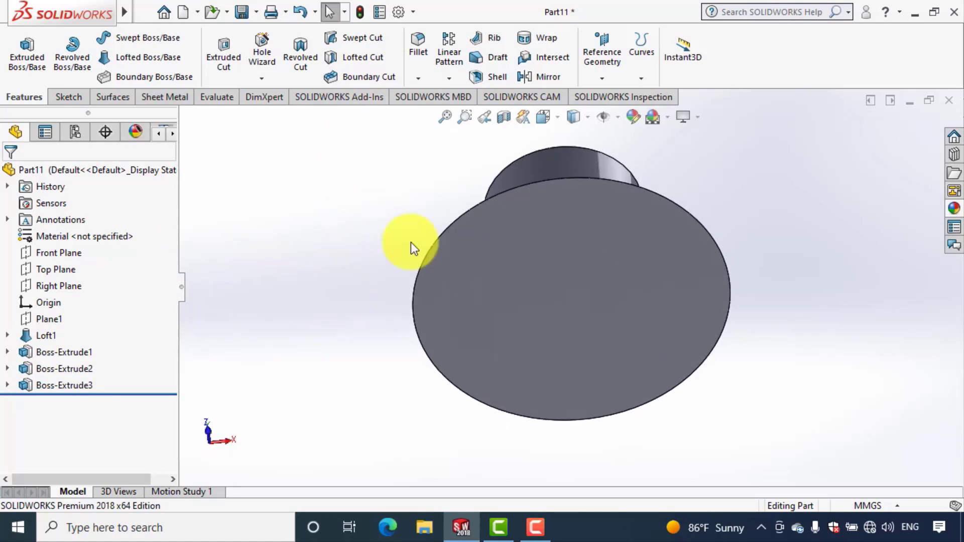
Start Sketch6 on the brim's underside and draw an origin-centred circle around the part
click(466, 294)
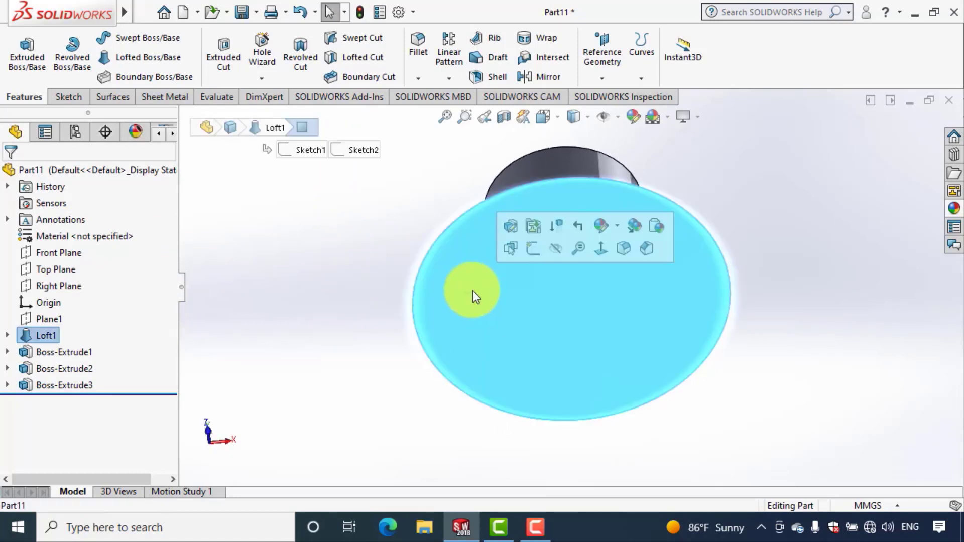
click(534, 256)
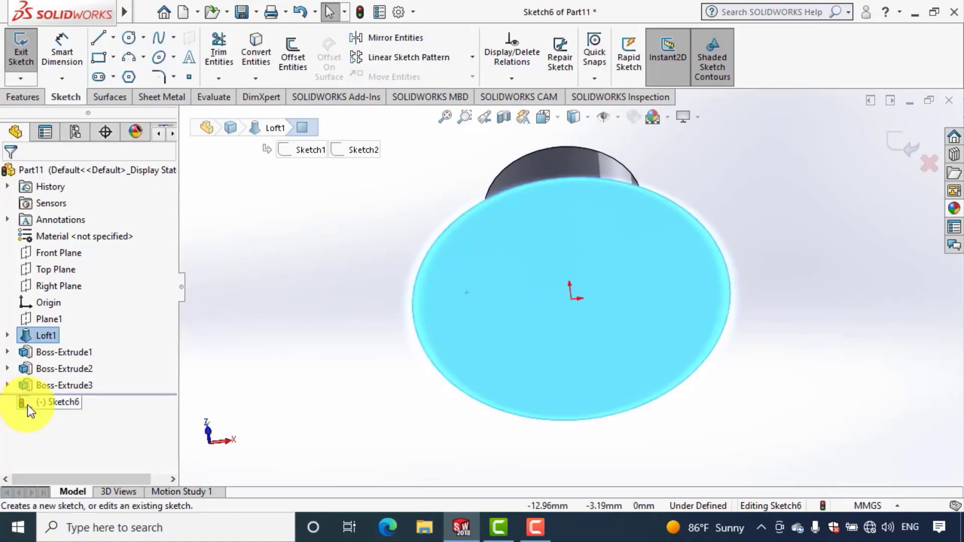
click(52, 403)
click(64, 381)
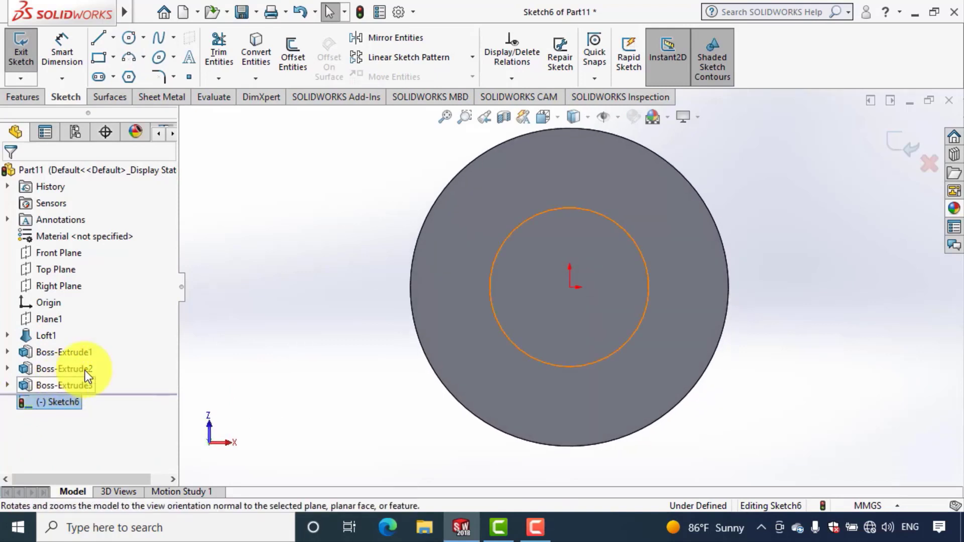
click(294, 230)
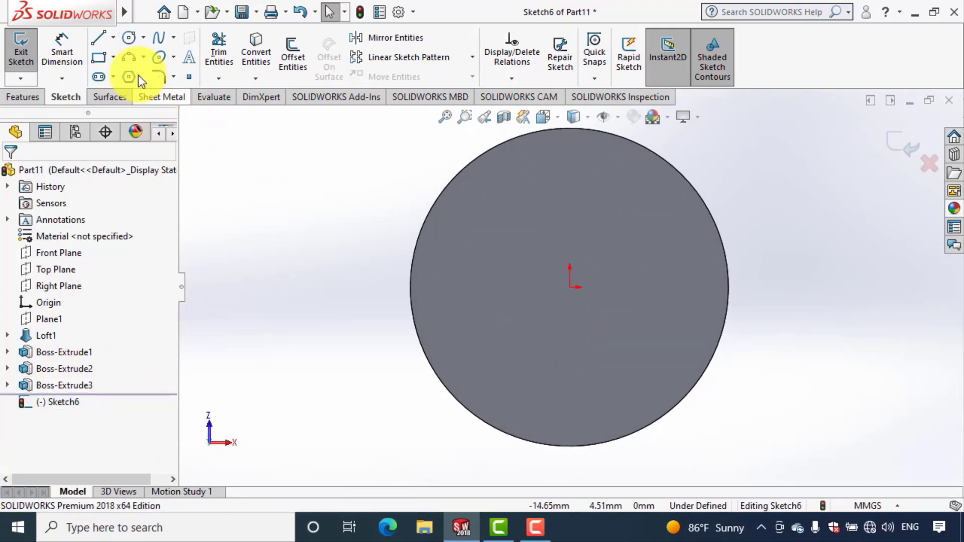
click(129, 38)
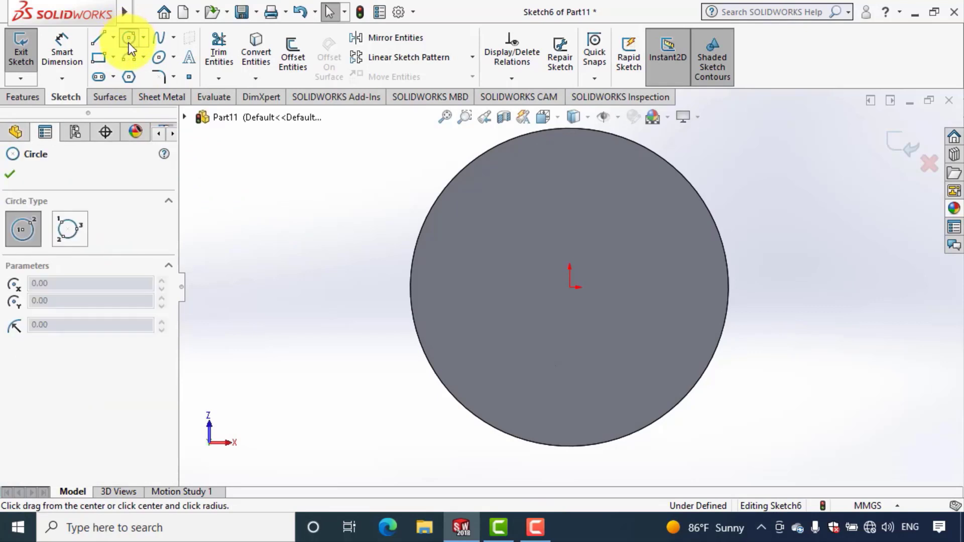
click(568, 288)
click(414, 226)
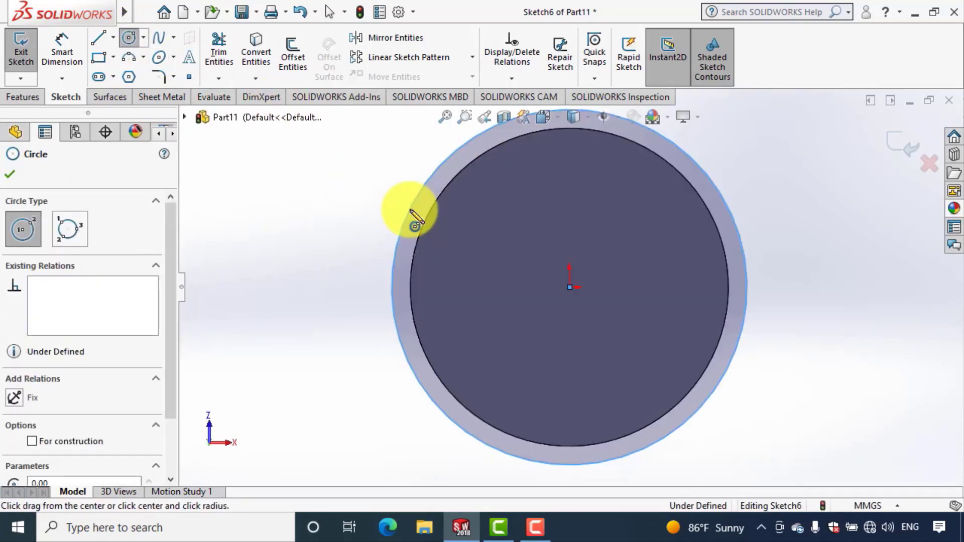
key(Escape)
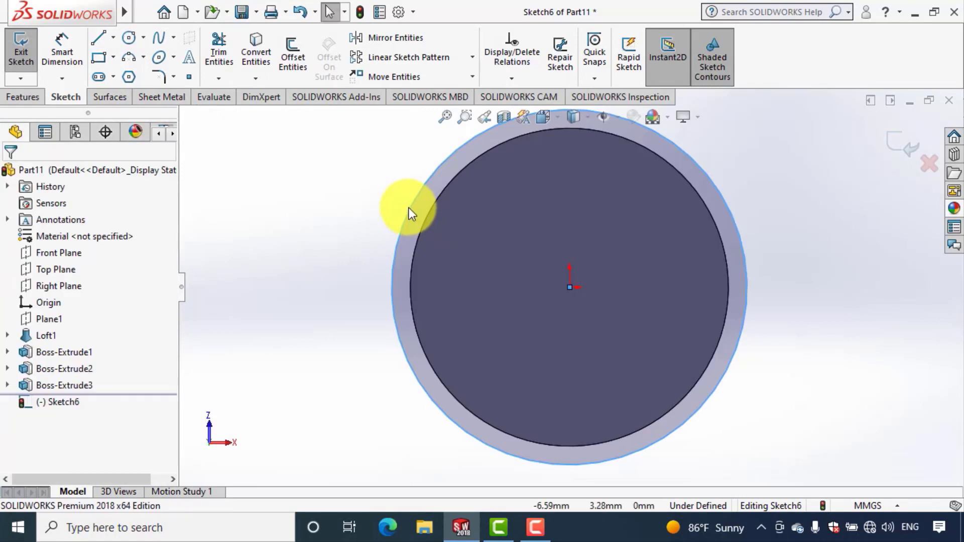
Dimension the outer circle to a 14 mm diameter
click(56, 47)
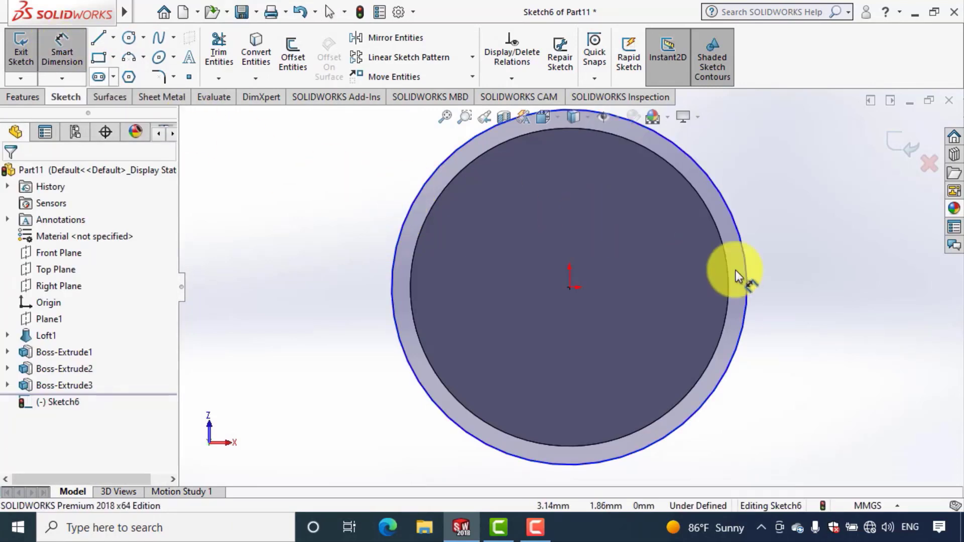
click(737, 221)
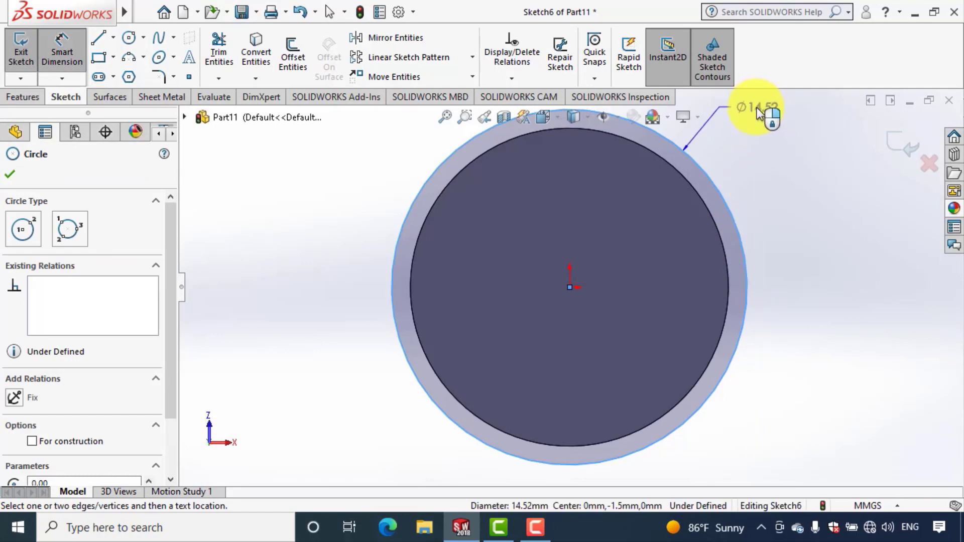
click(758, 112)
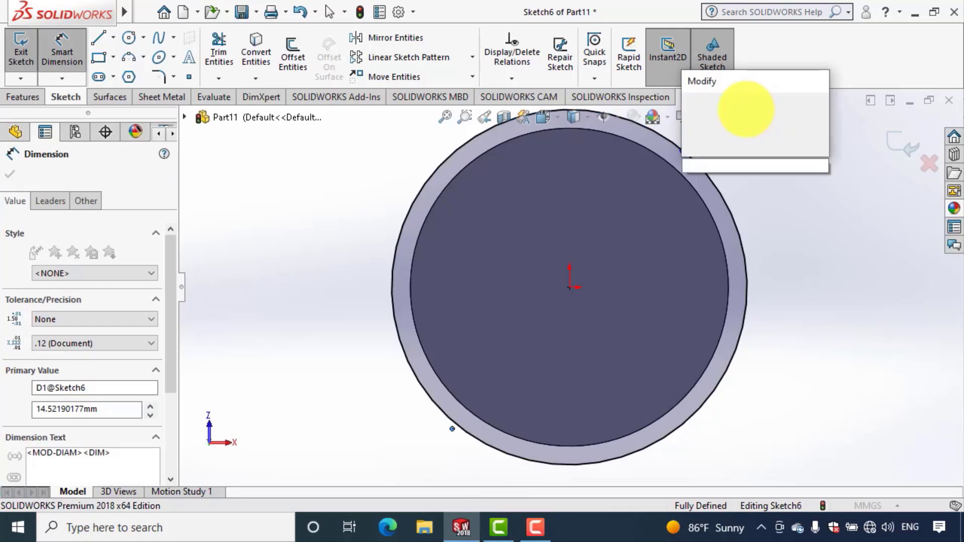
text(14)
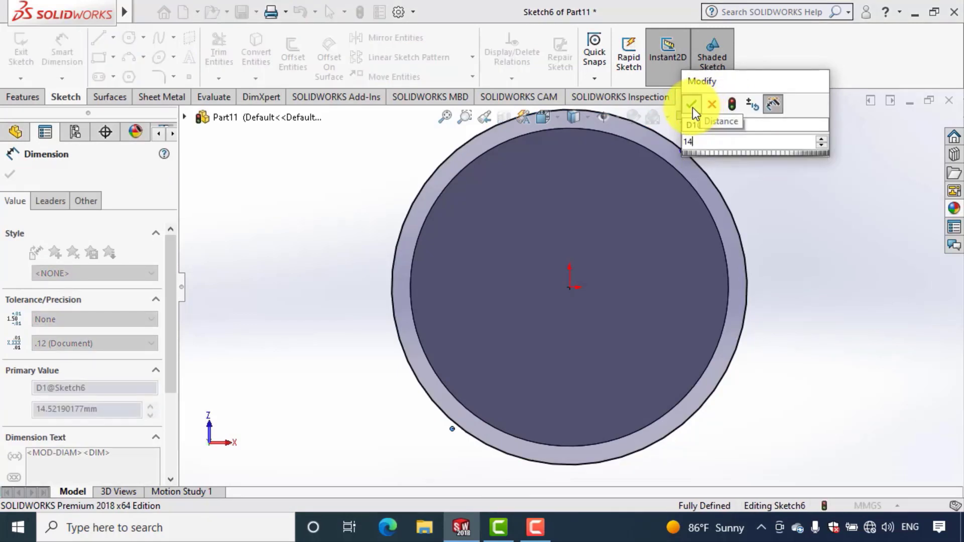
click(692, 107)
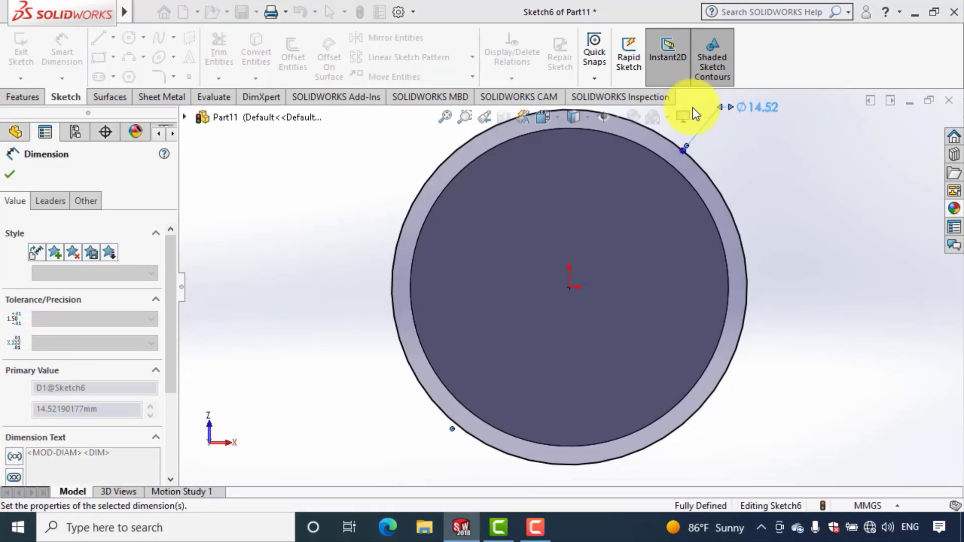
click(442, 116)
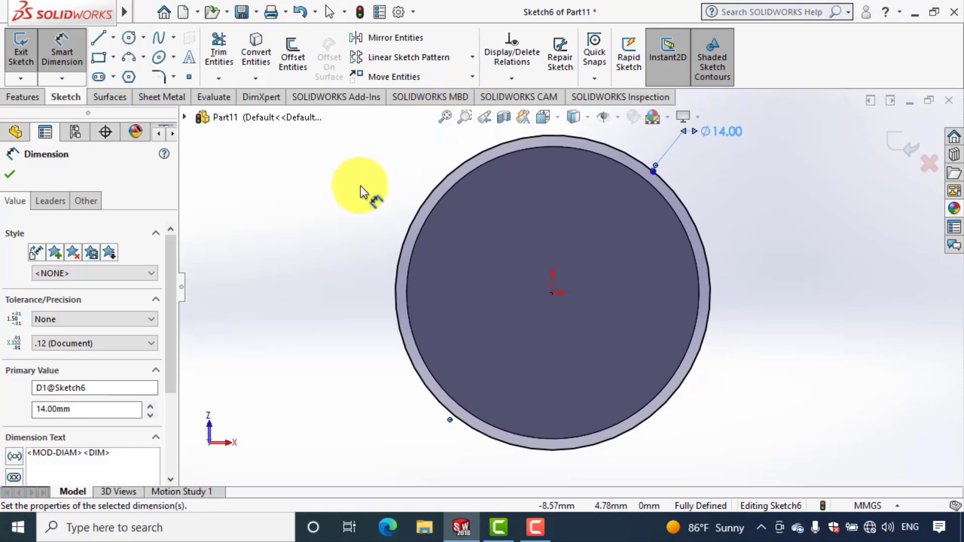
key(Escape)
key(Escape)
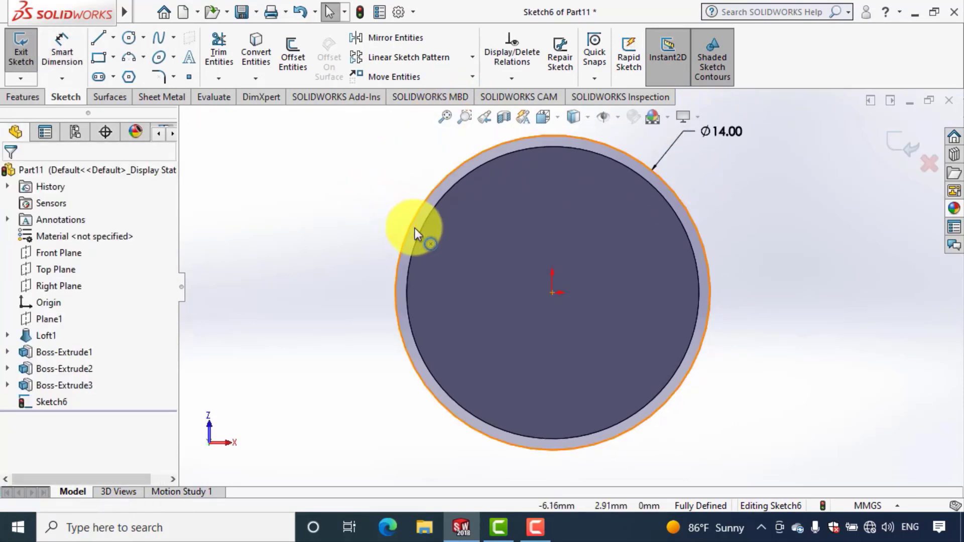
Convert the 13 mm inner edge into Sketch6
click(417, 239)
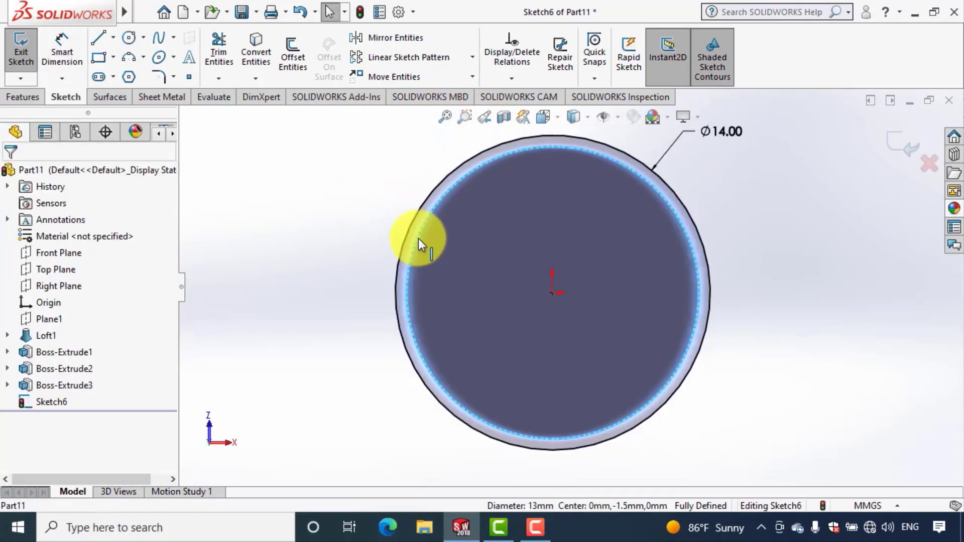
click(267, 52)
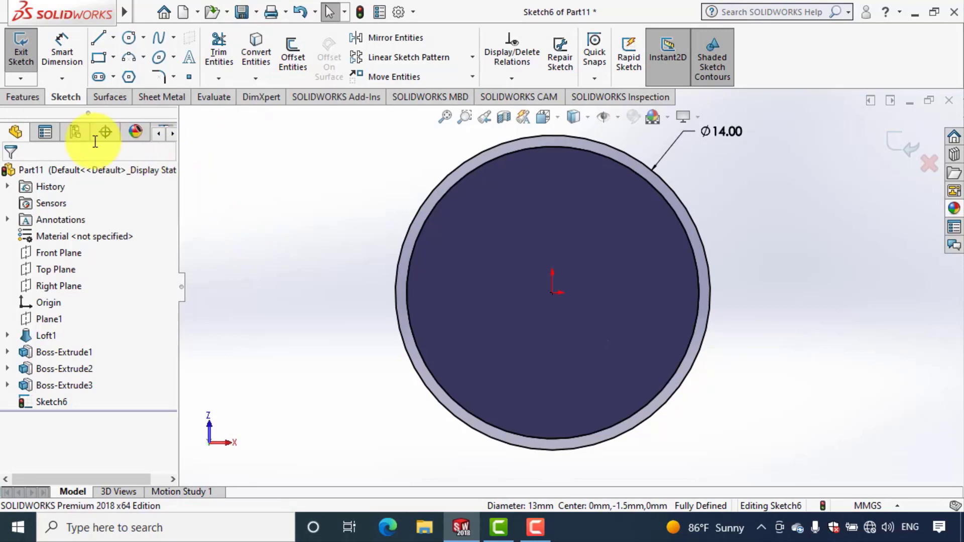
click(11, 99)
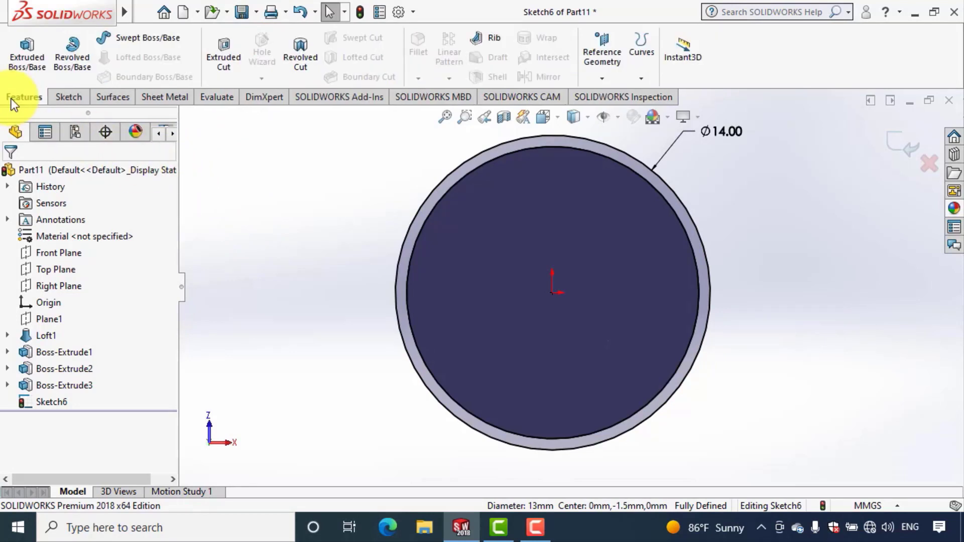
Extrude Sketch6 0.4 mm blind into a thin rim at the cone's wide end
click(33, 73)
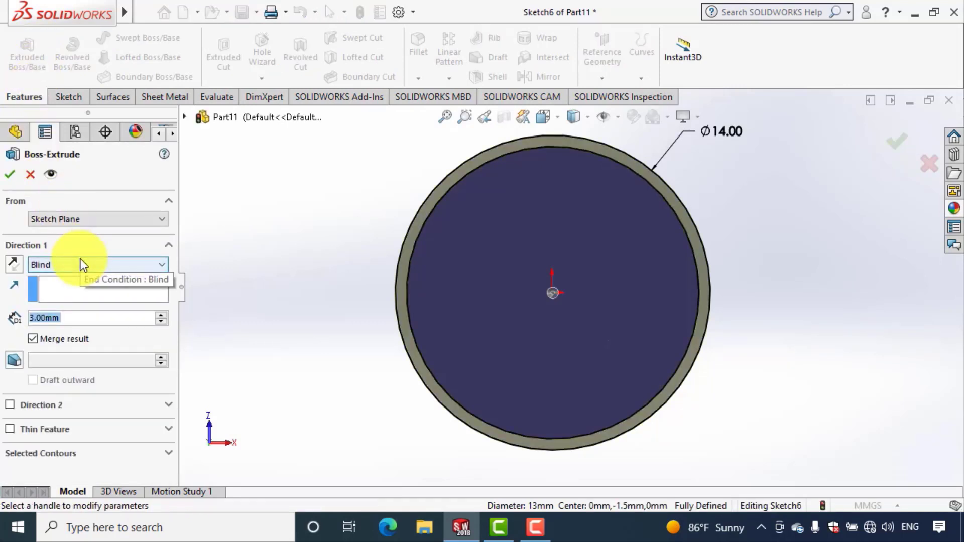
text(0.4)
key(Return)
mouse_move(332, 248)
middle_down()
mouse_move(322, 458)
mouse_move(344, 510)
middle_up()
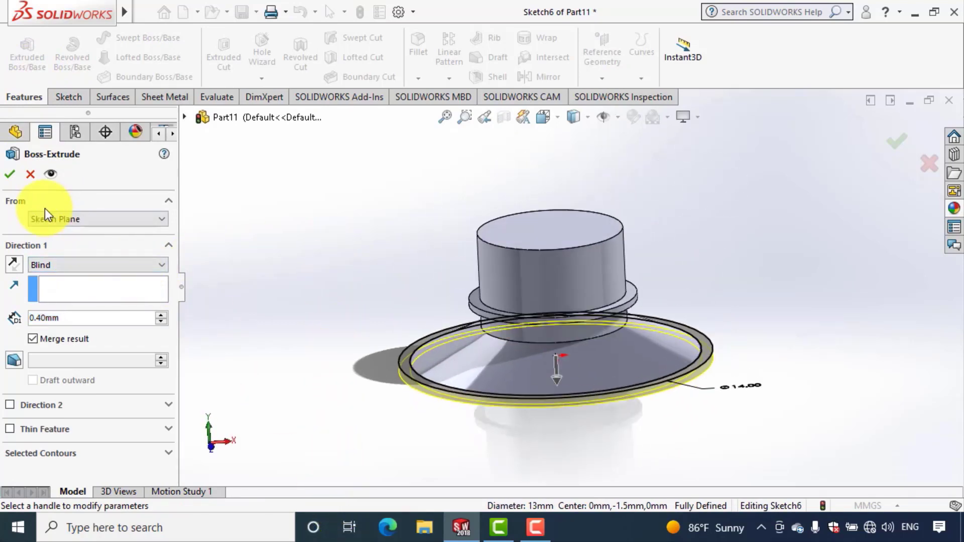
click(8, 175)
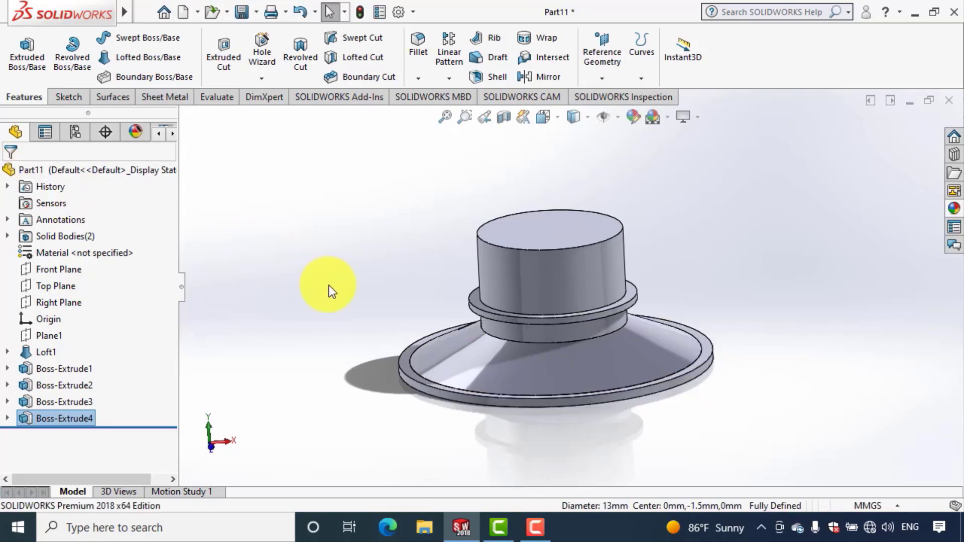
Start Sketch7 on the part's bottom face and convert its outer edge into the sketch
middle_drag(329, 285, 331, 145)
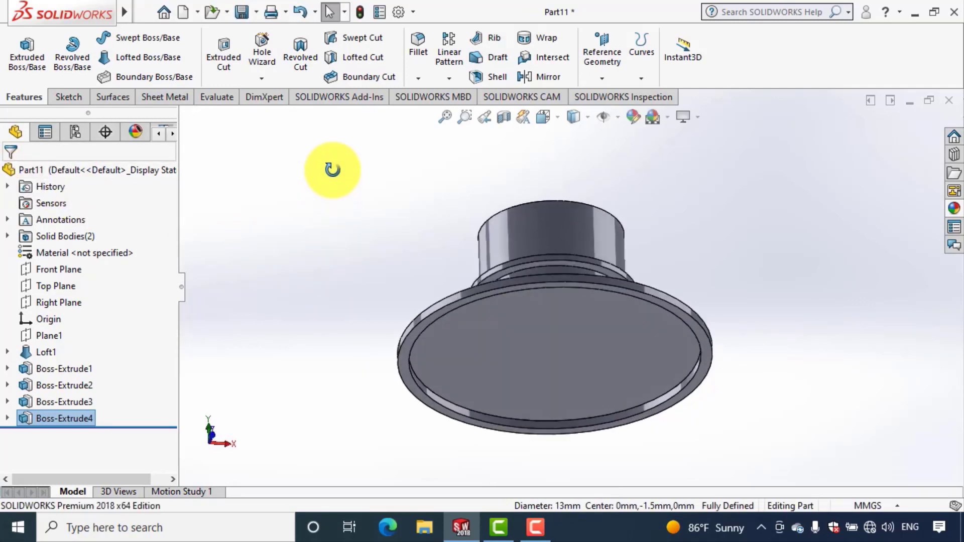
click(405, 375)
click(475, 330)
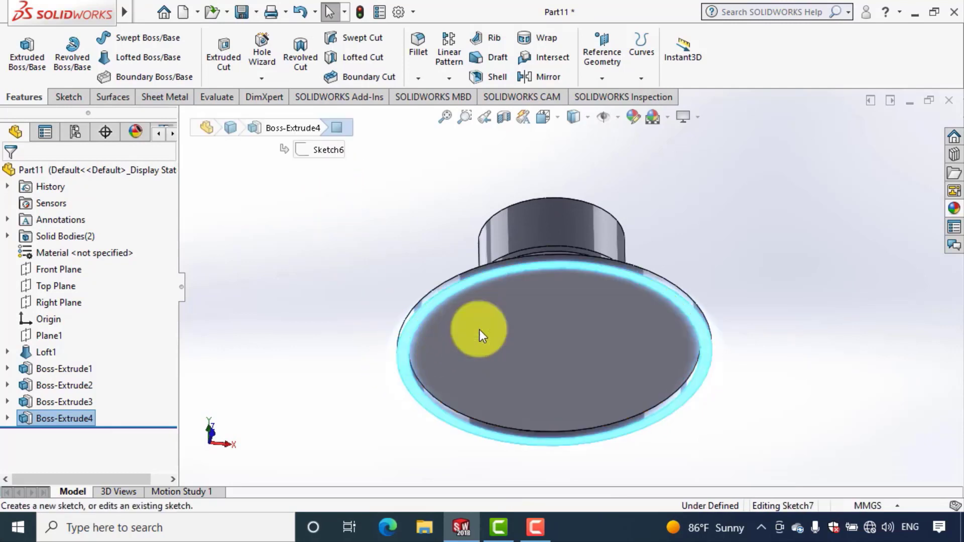
click(25, 432)
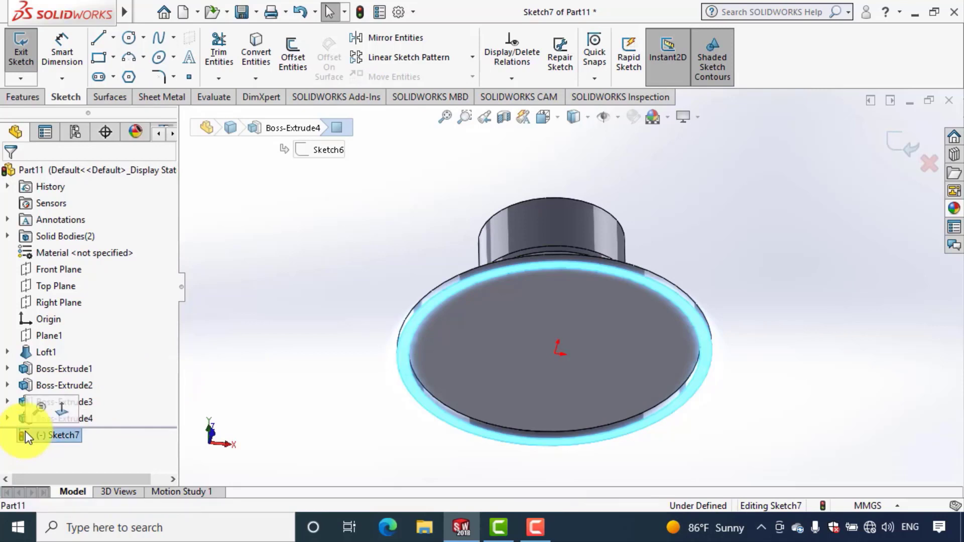
click(58, 416)
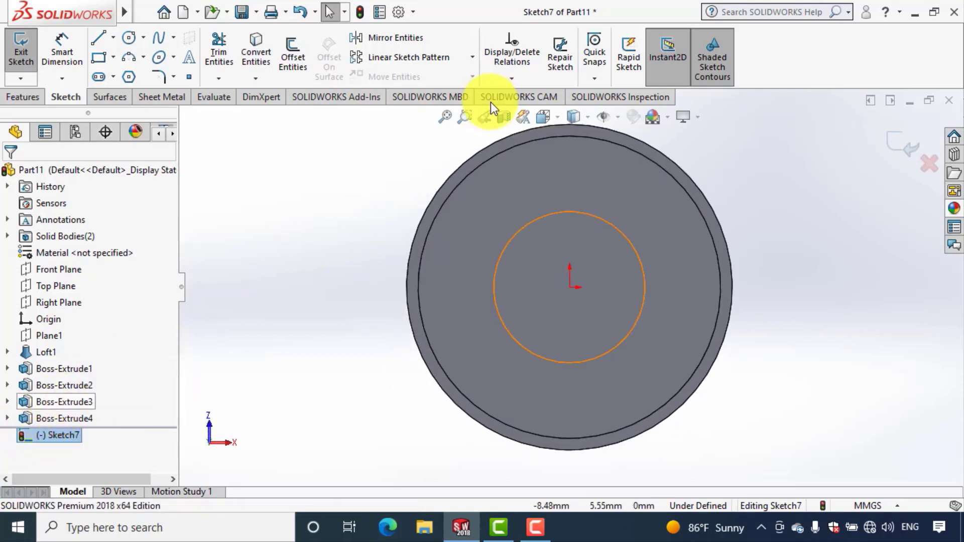
click(462, 168)
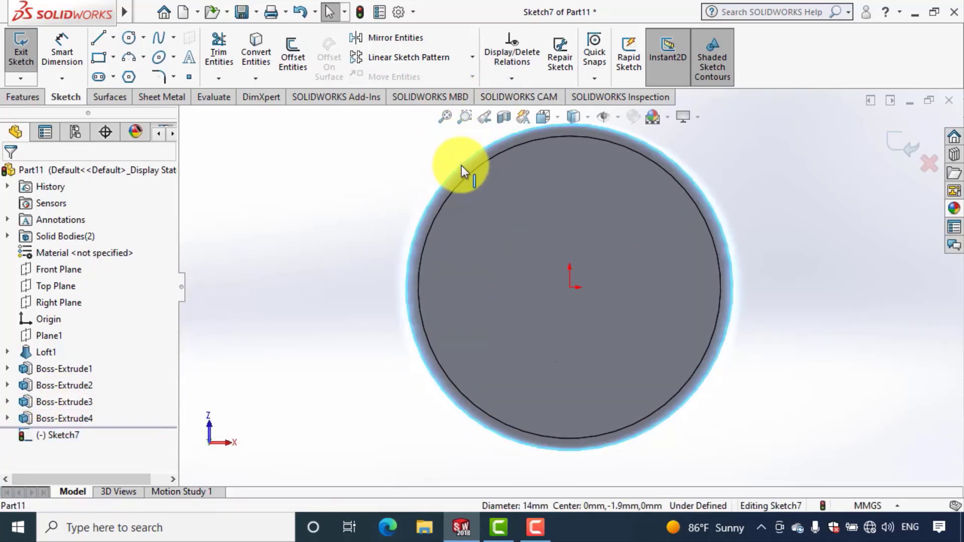
click(266, 56)
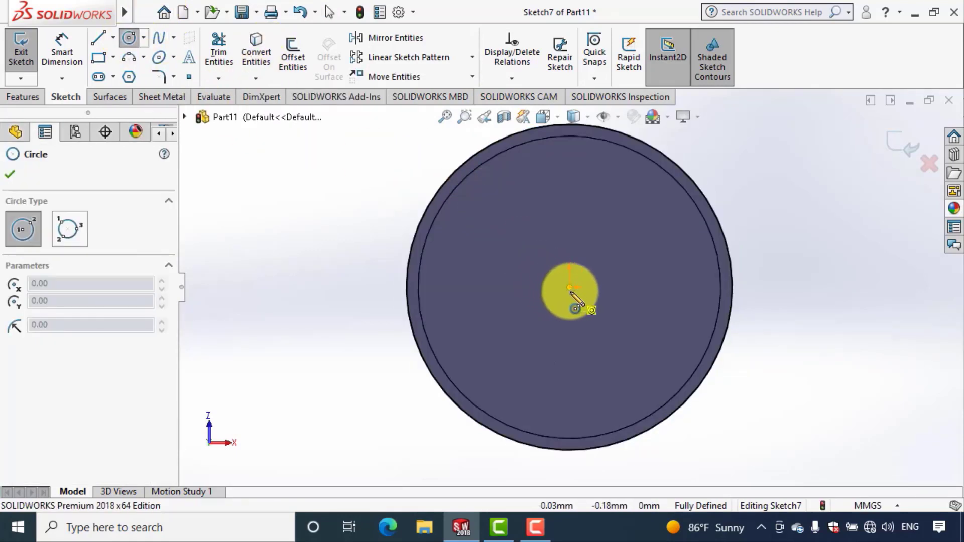
Draw an origin-centred circle and dimension it to 15 mm diameter
click(571, 291)
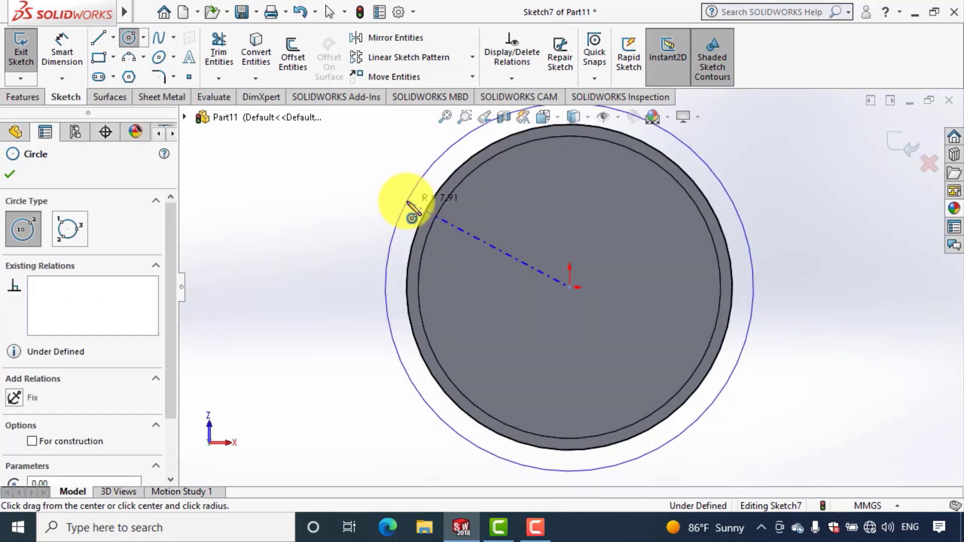
click(407, 201)
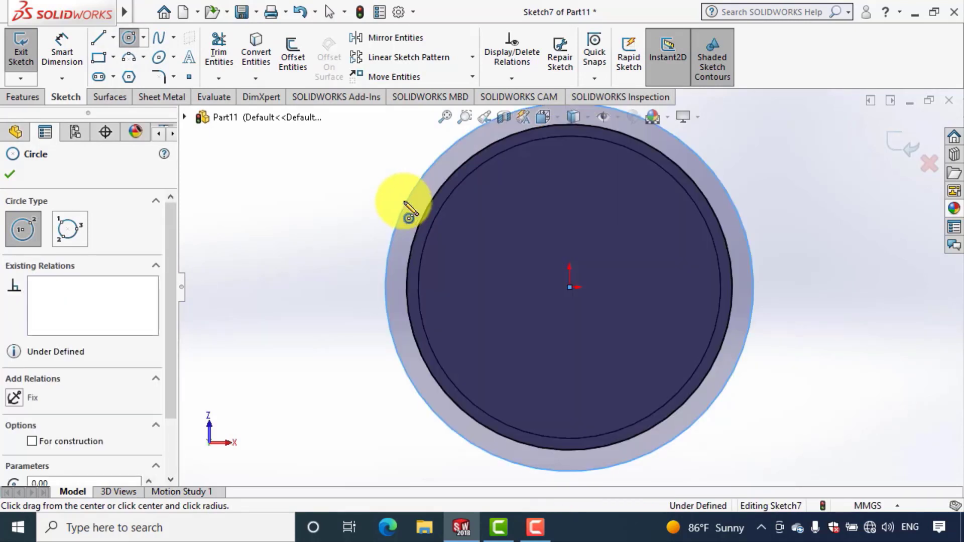
click(57, 64)
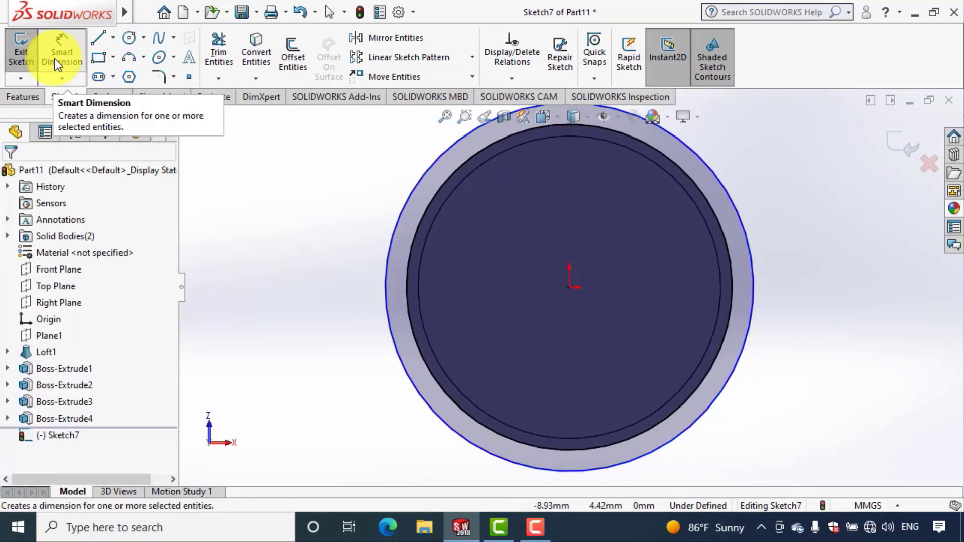
click(399, 217)
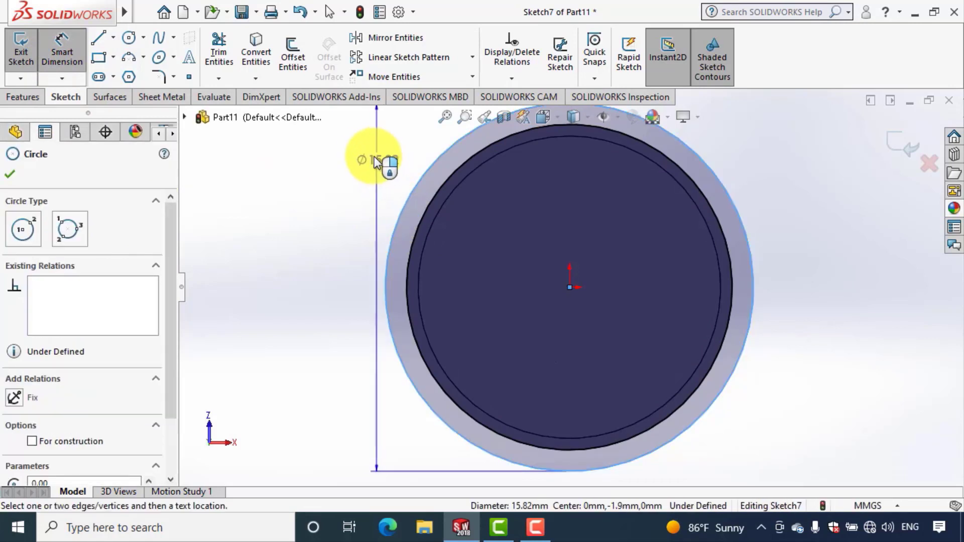
scroll(387, 160, down, 2)
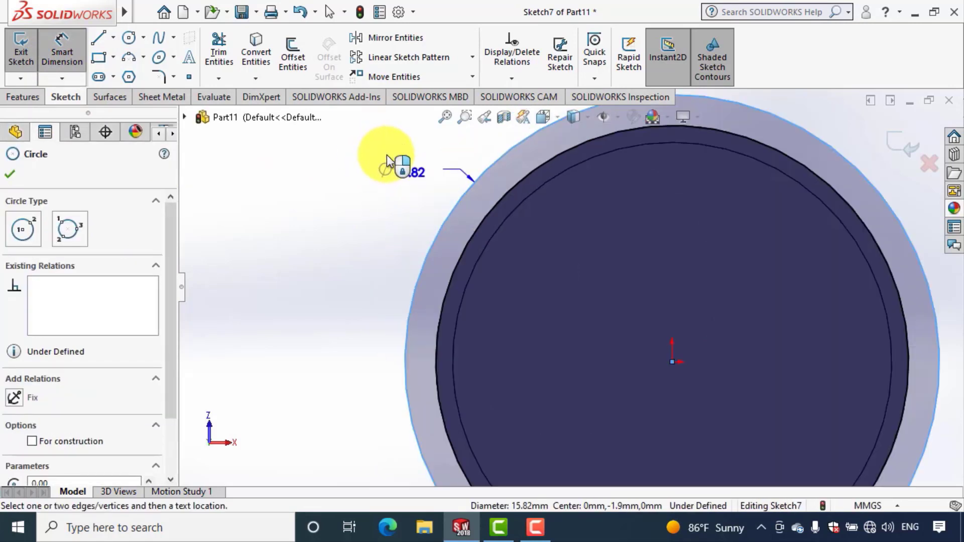
click(397, 178)
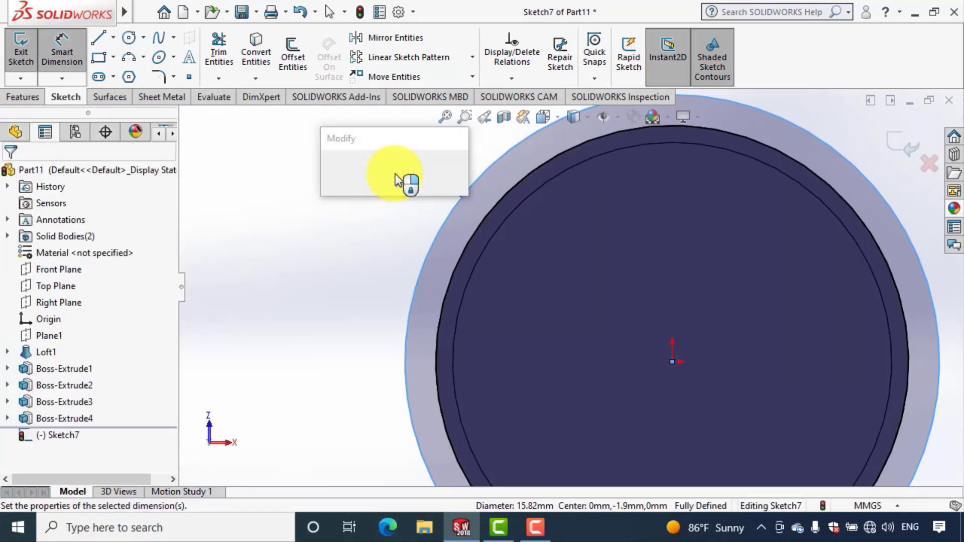
text(15)
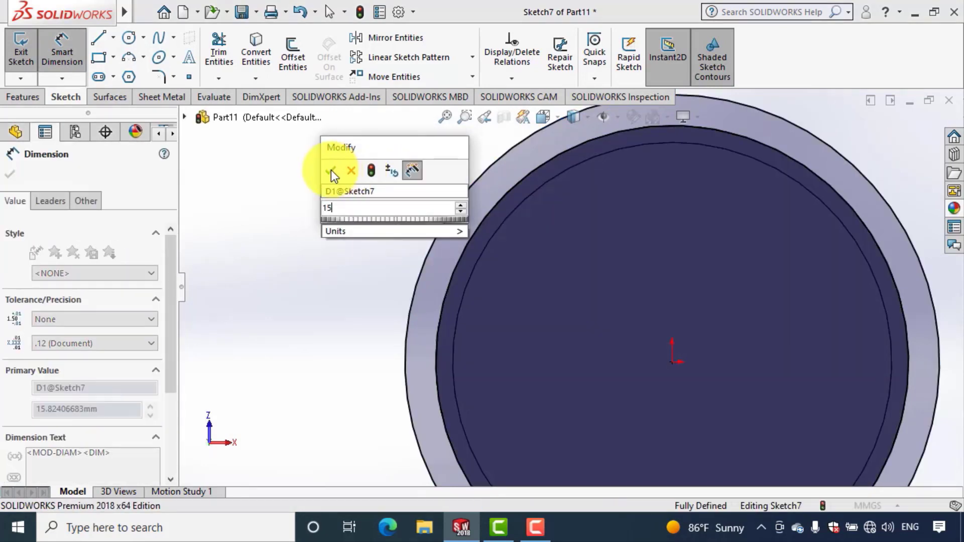
click(330, 172)
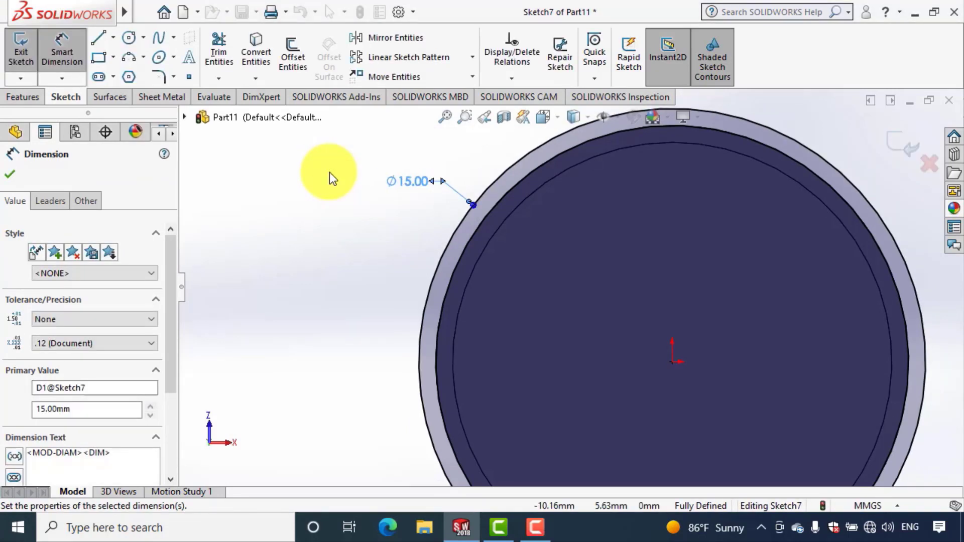
click(330, 173)
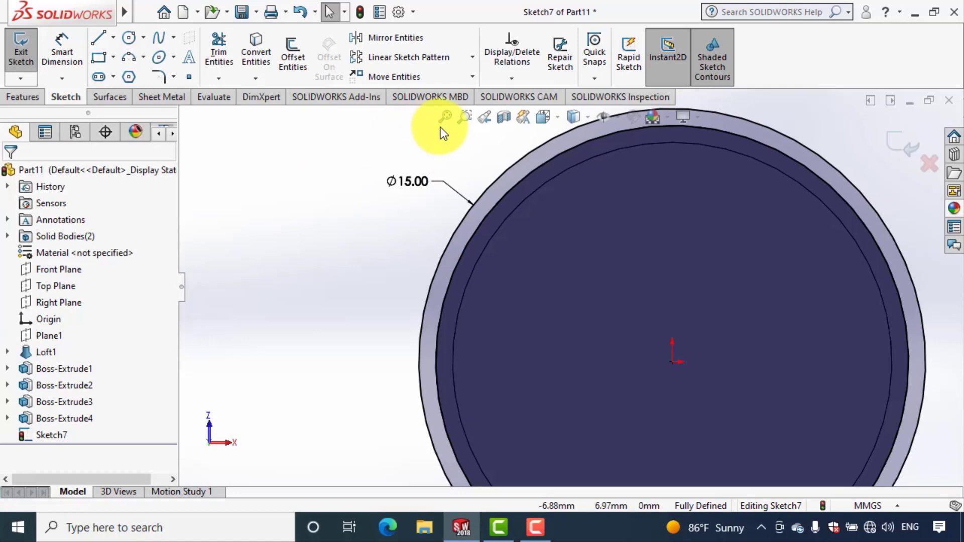
click(441, 109)
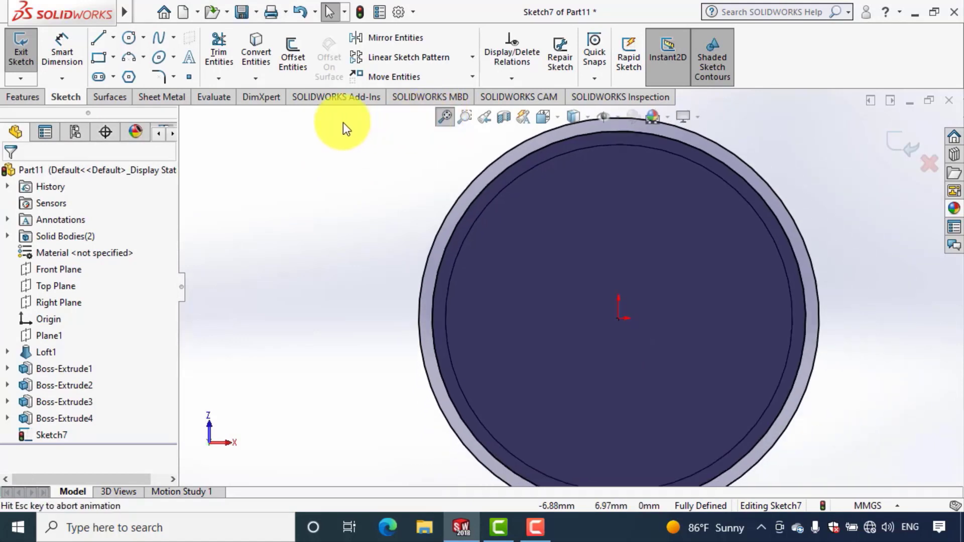
Extrude the 15 mm circle 0.80 mm blind as Boss-Extrude5
click(29, 97)
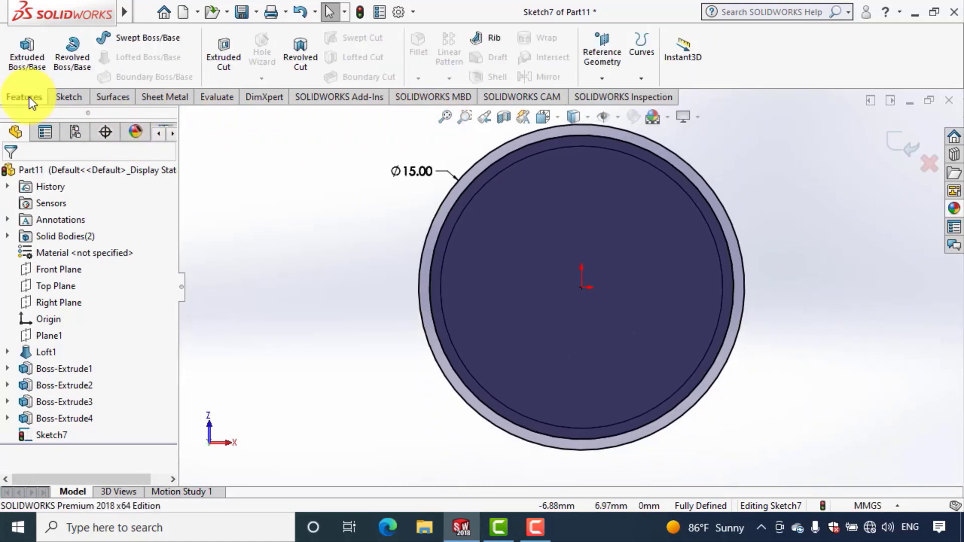
click(30, 70)
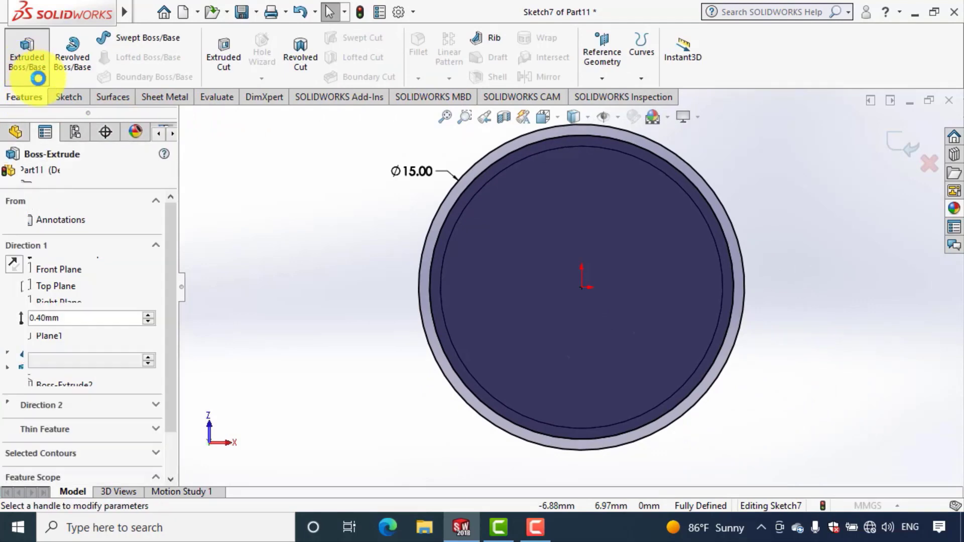
mouse_move(260, 210)
middle_down()
mouse_move(281, 307)
mouse_move(327, 394)
mouse_move(378, 345)
middle_up()
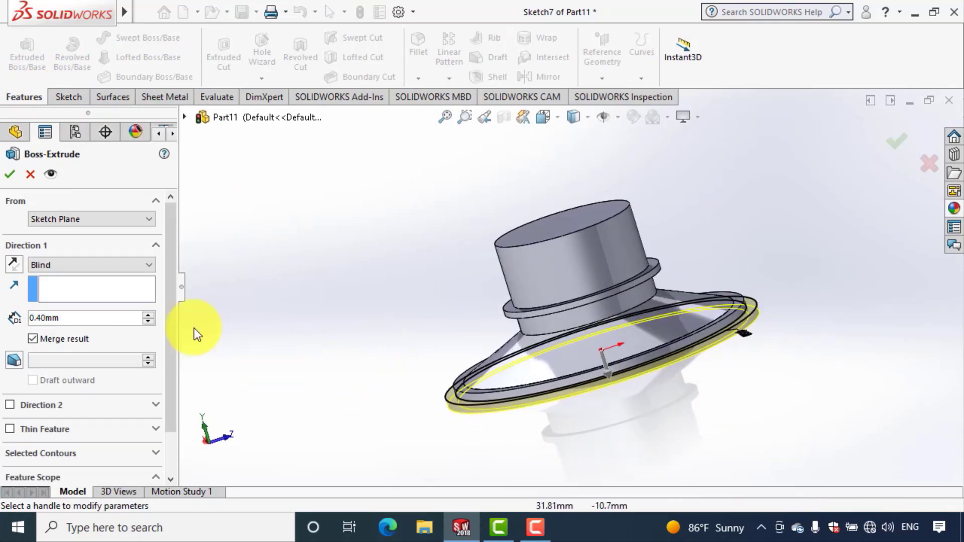
click(84, 321)
text(0.)
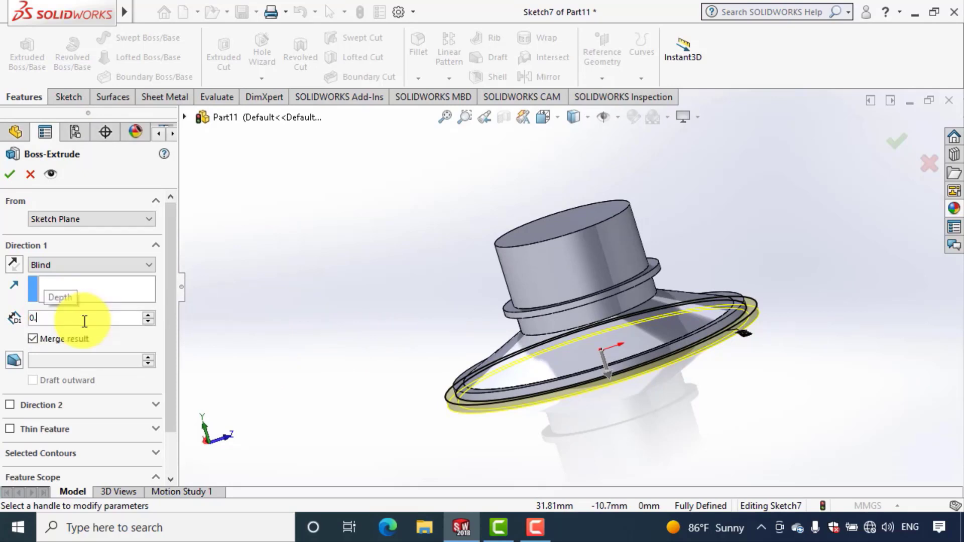
text(8)
key(Return)
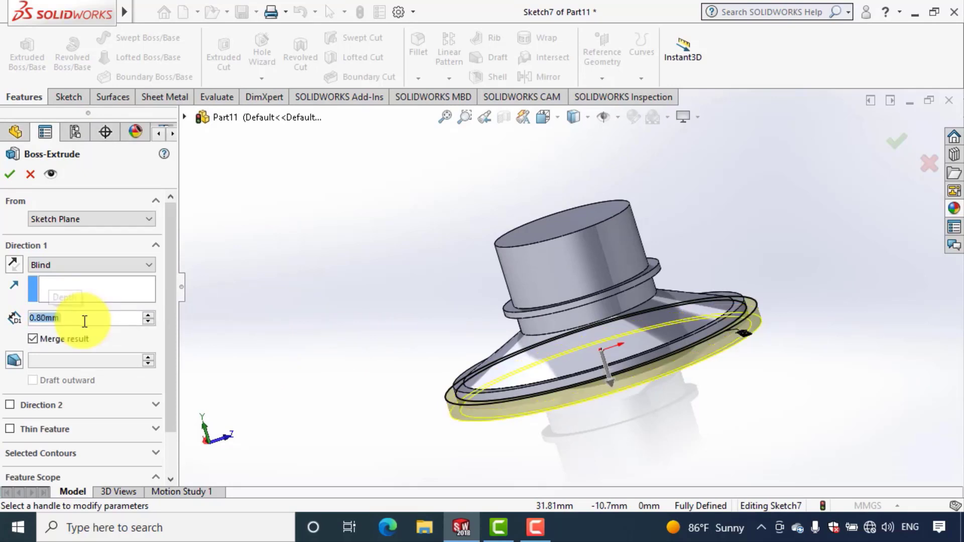
click(10, 174)
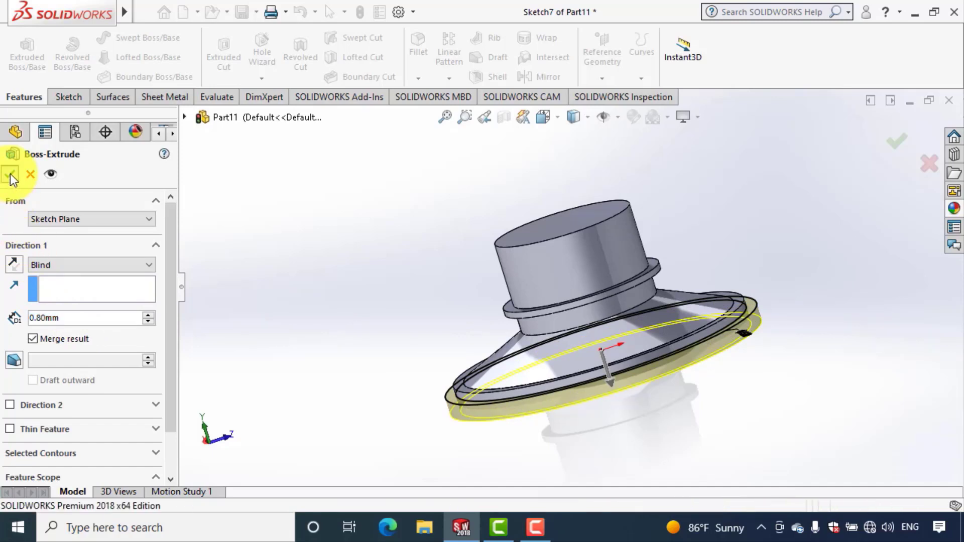
click(10, 174)
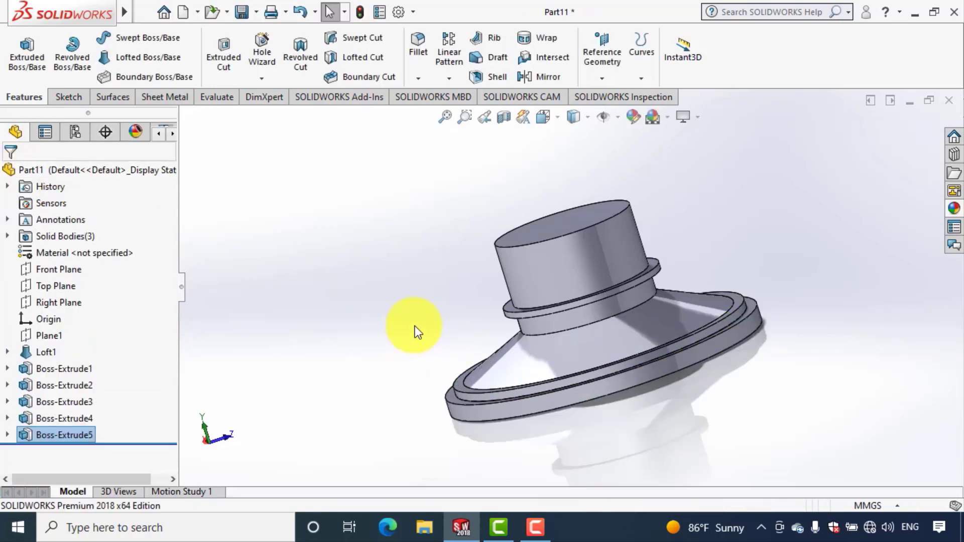
Start Sketch8 on the loft's flat end face, viewed normal, and draw a circle at the origin
mouse_move(412, 331)
middle_down()
mouse_move(364, 172)
mouse_move(357, 316)
mouse_move(340, 347)
mouse_move(331, 217)
middle_up()
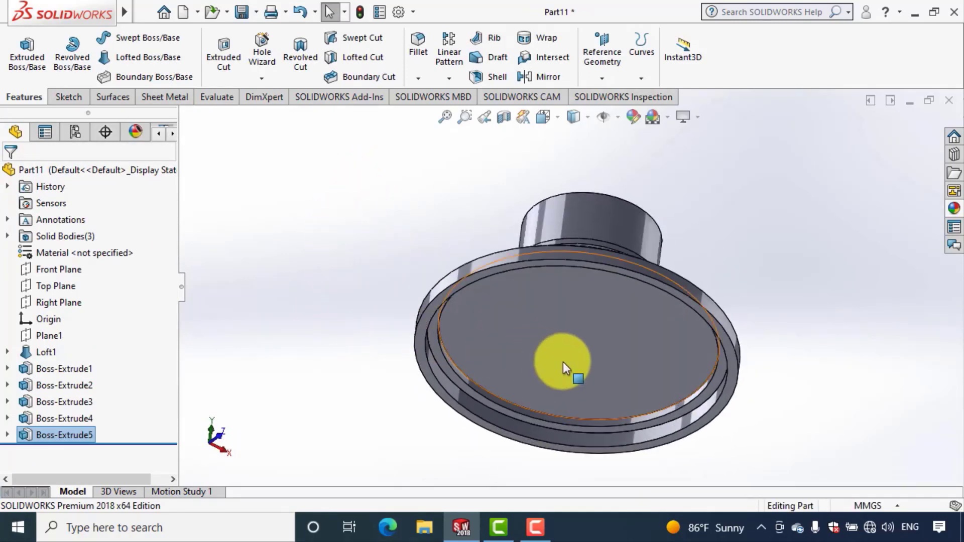
click(553, 348)
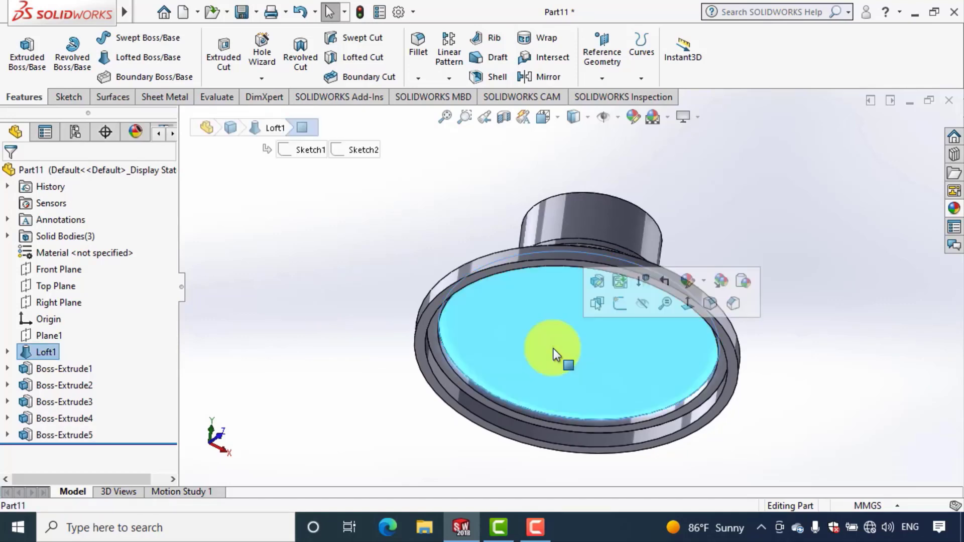
click(619, 308)
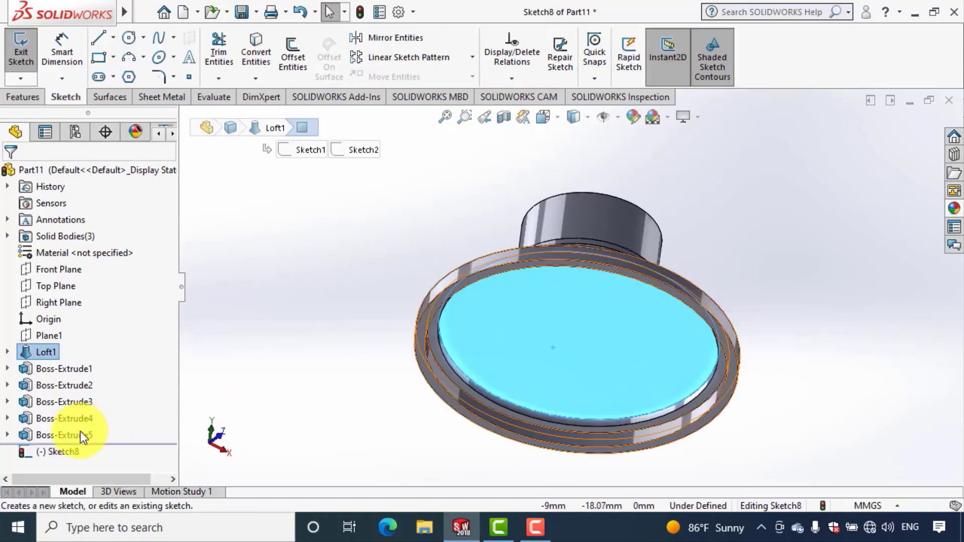
click(75, 453)
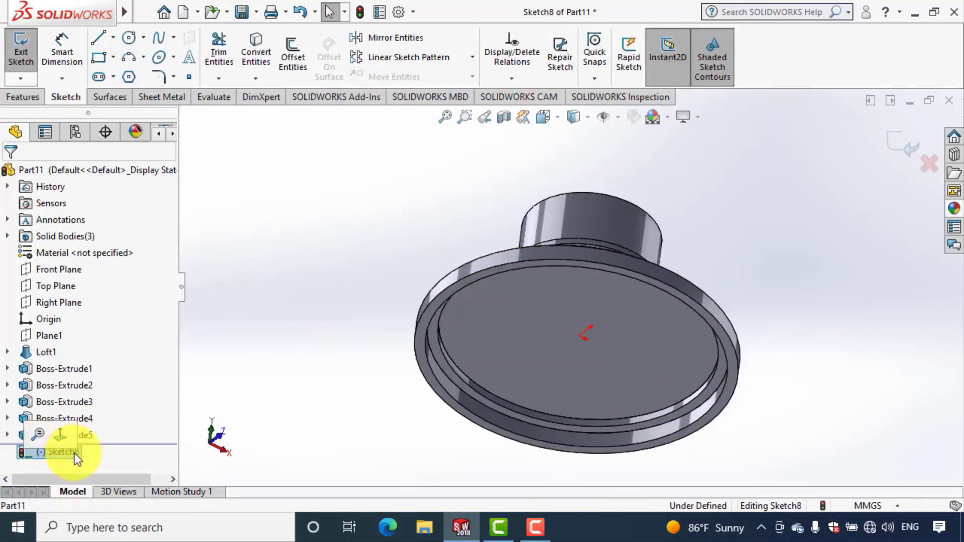
click(61, 431)
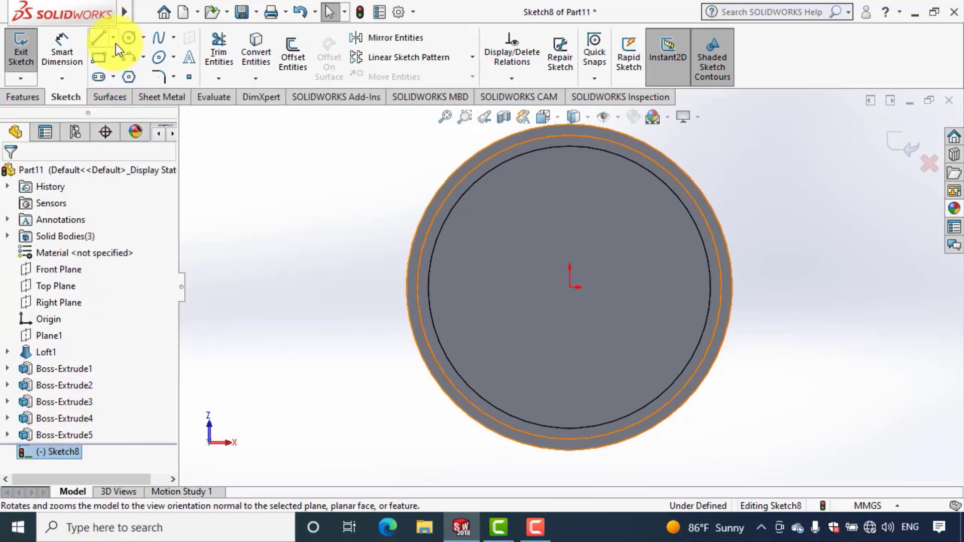
click(128, 39)
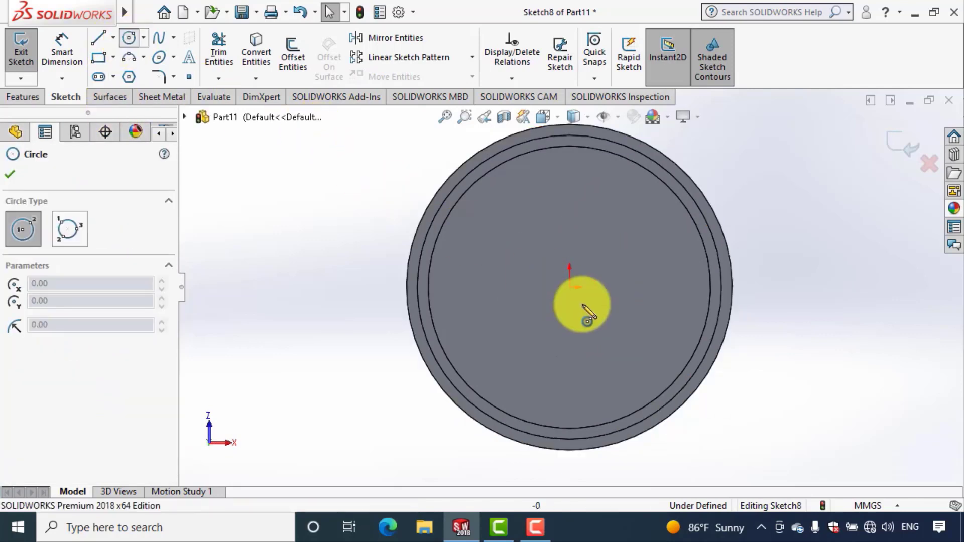
click(569, 287)
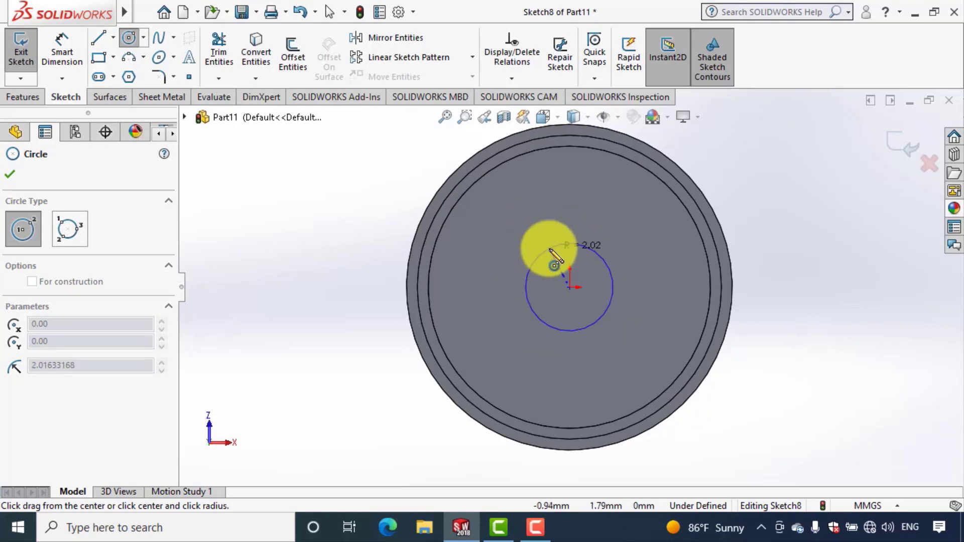
click(560, 251)
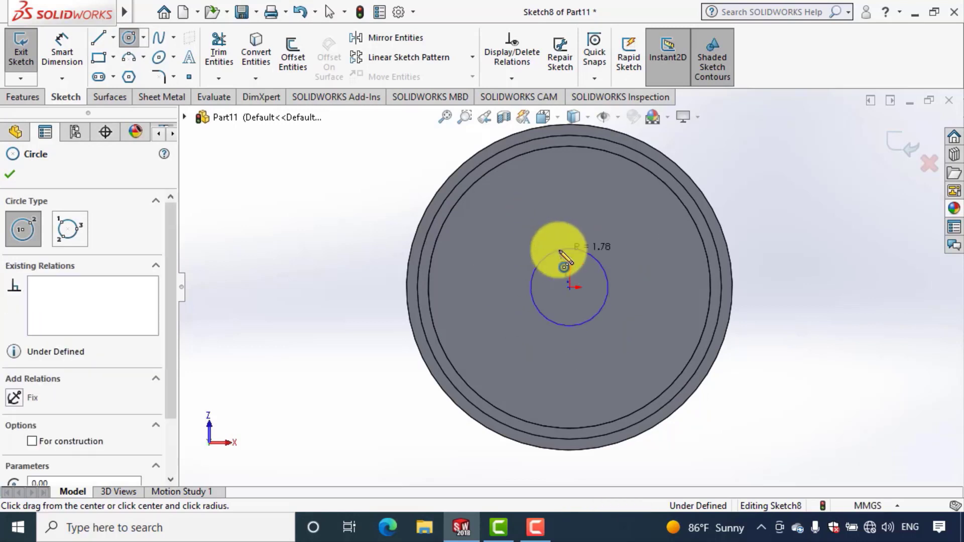
key(Escape)
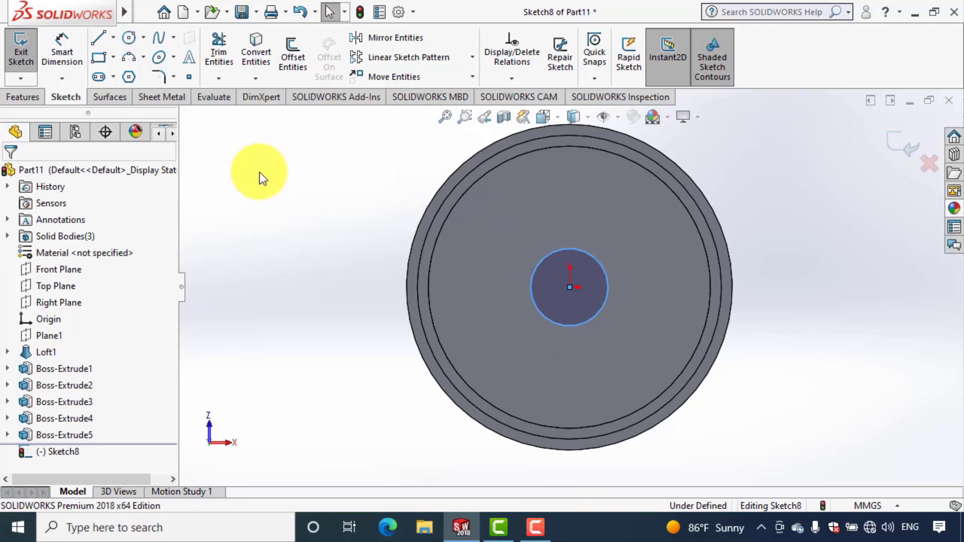
Dimension the circle to a 3.50 mm diameter
click(62, 51)
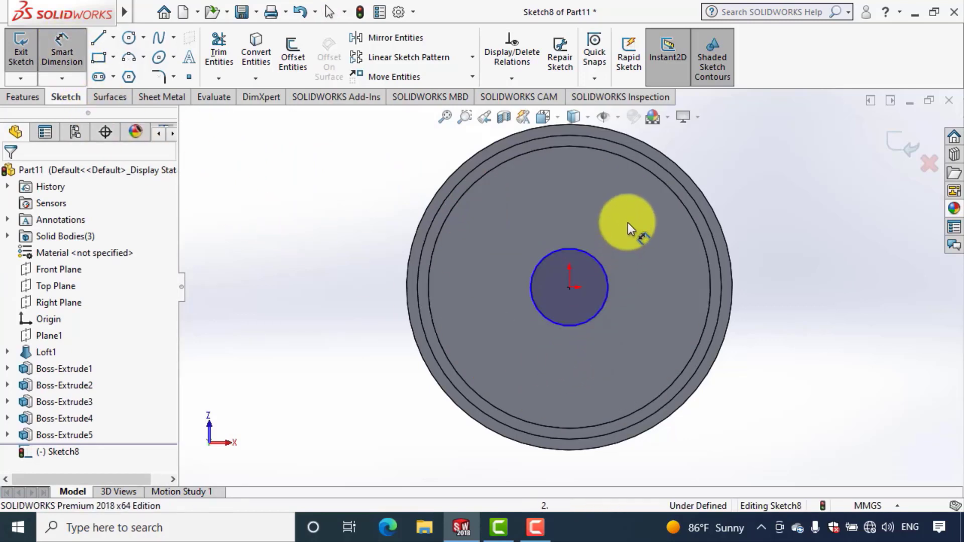
click(607, 302)
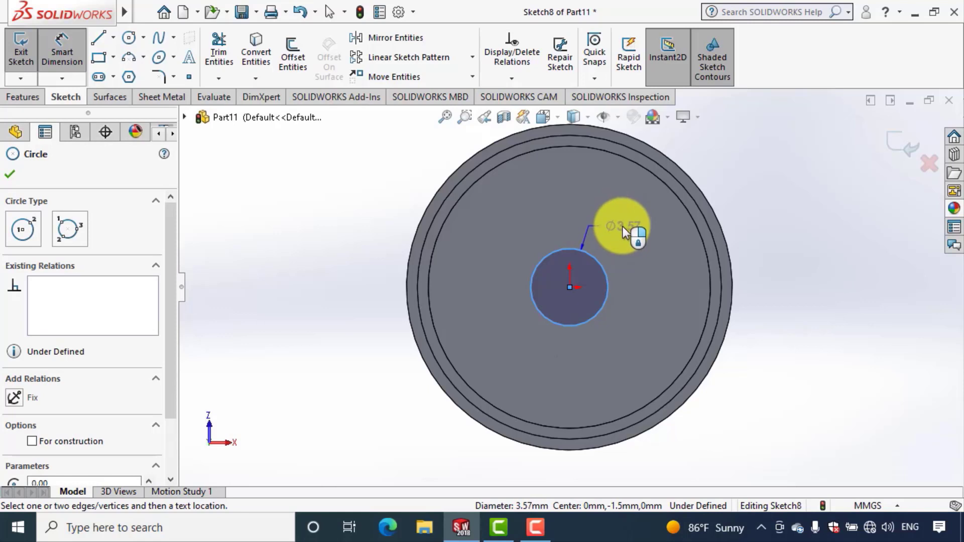
click(622, 227)
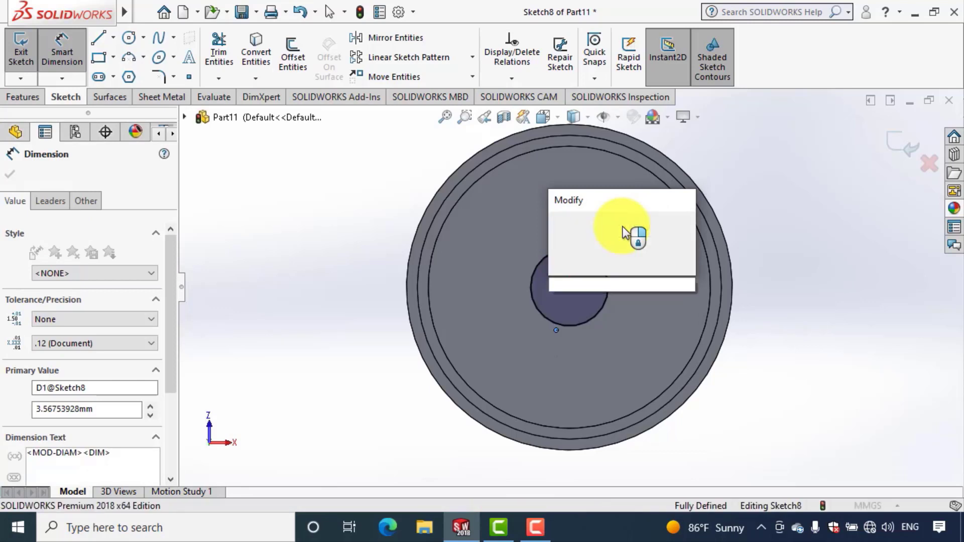
text(3.5)
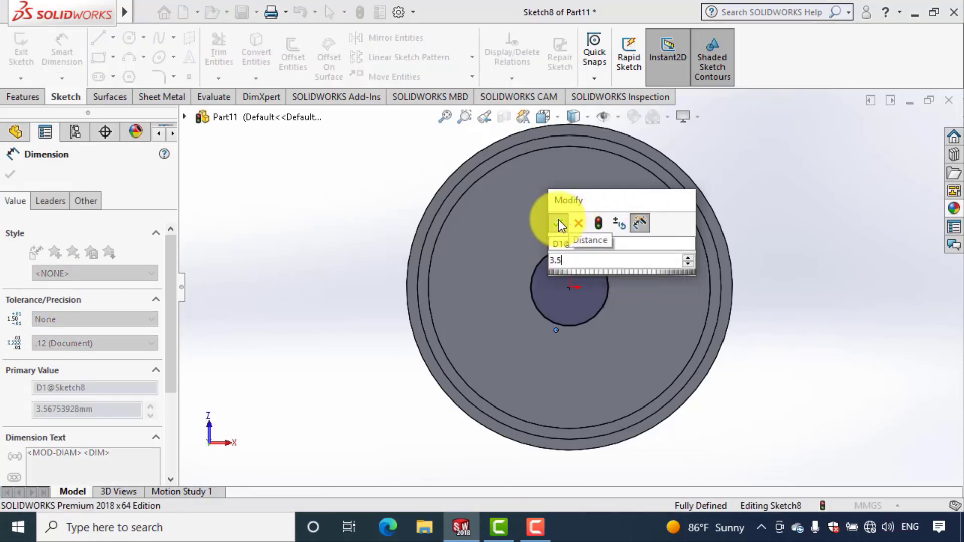
click(558, 221)
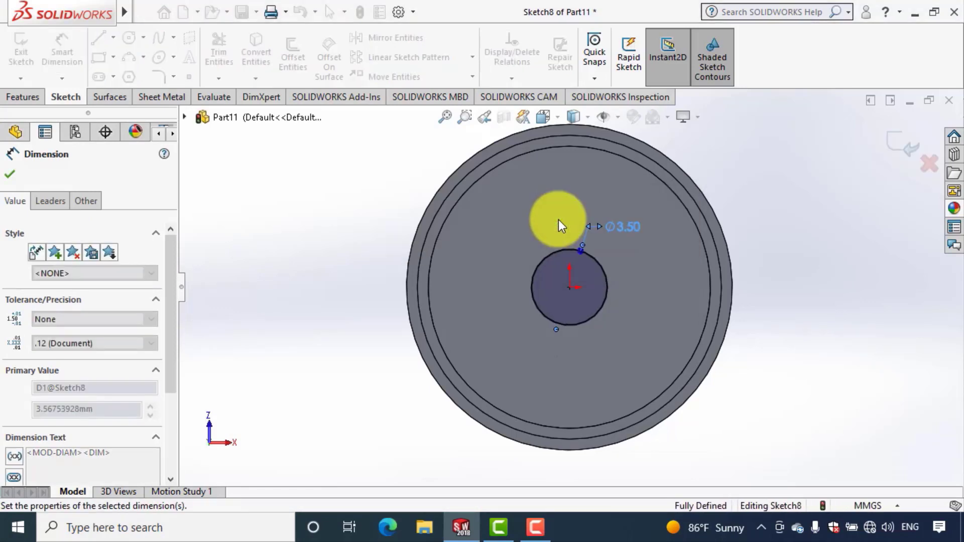
click(739, 194)
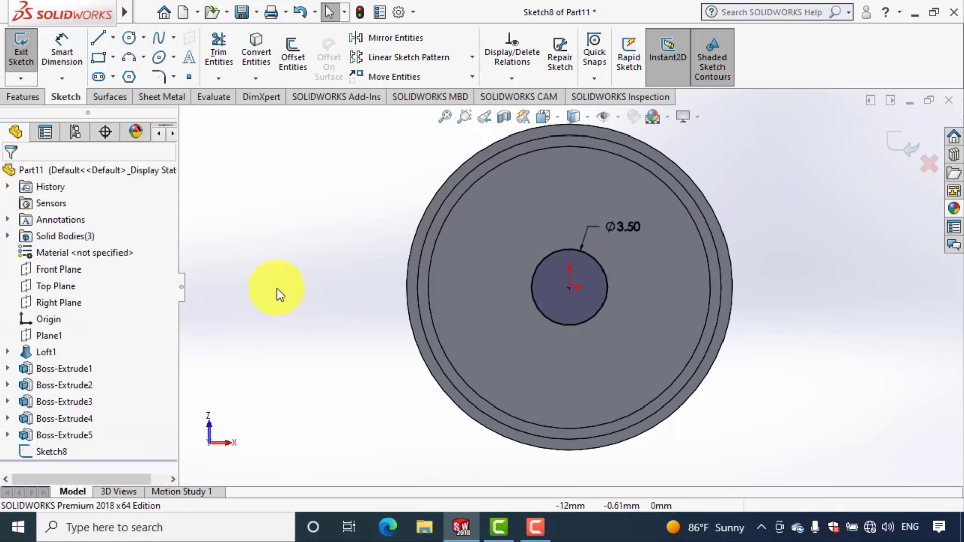
Extrude the Ø3.50 mm circle 0.03 mm blind as Boss-Extrude6
click(25, 103)
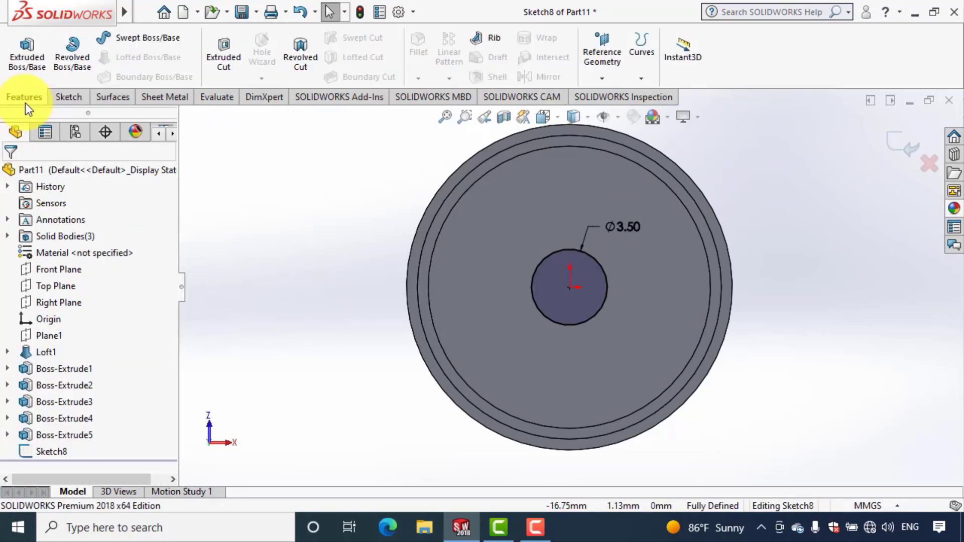
click(25, 71)
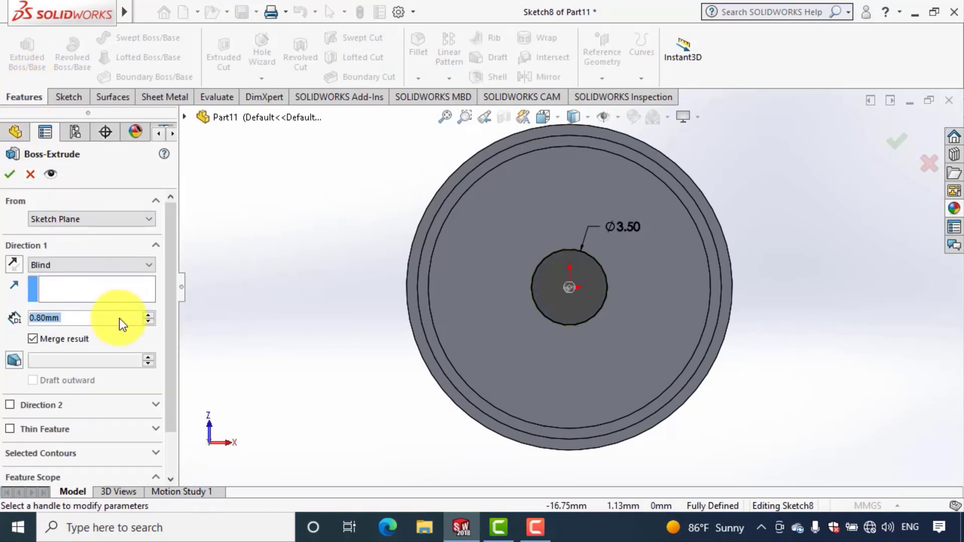
text(0.0)
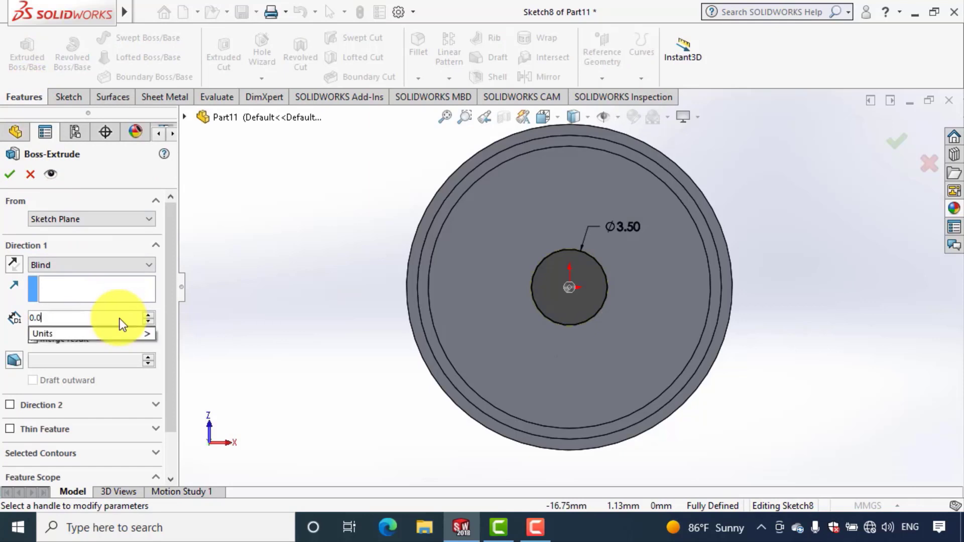
text(3)
key(Return)
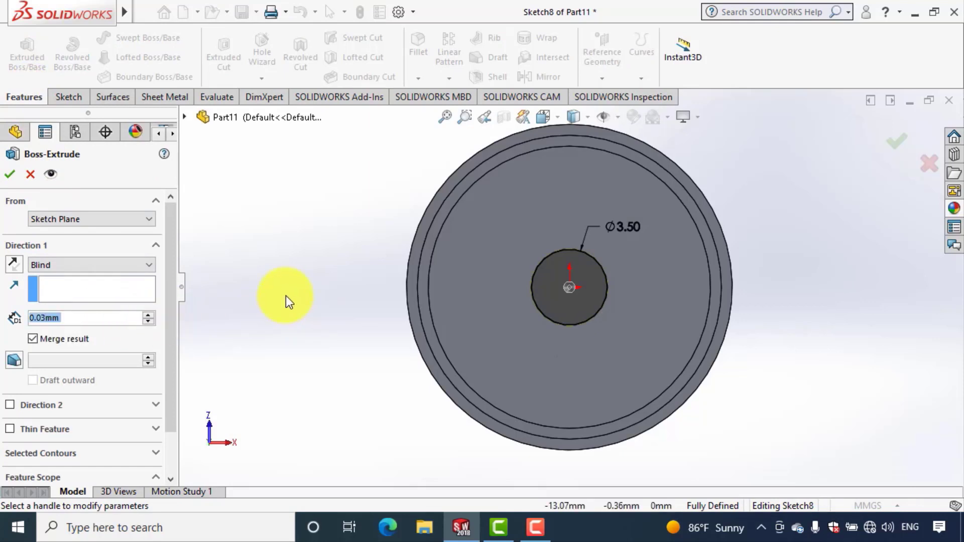
click(9, 175)
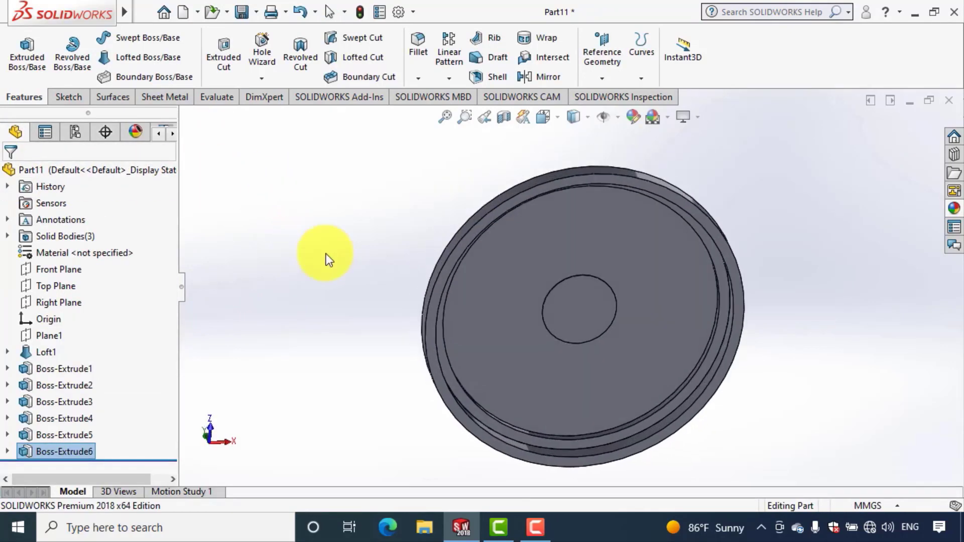
Add a 0.70 mm dome on the small central circular face, then orbit to inspect it
click(231, 12)
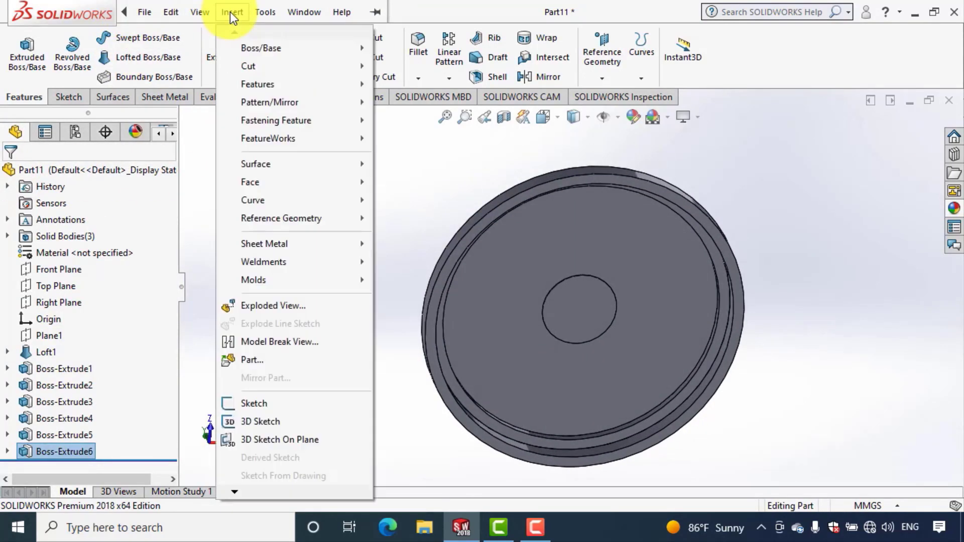
mouse_move(258, 83)
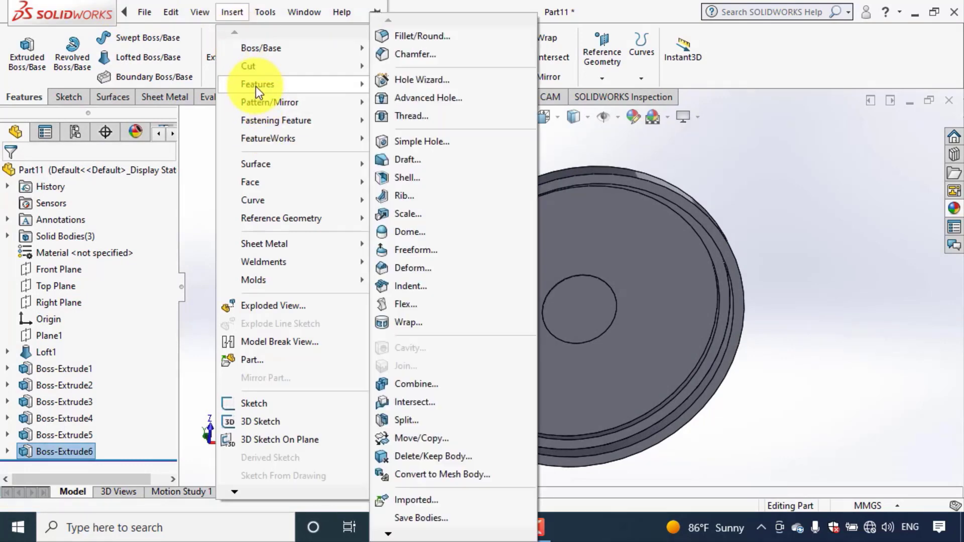
click(430, 232)
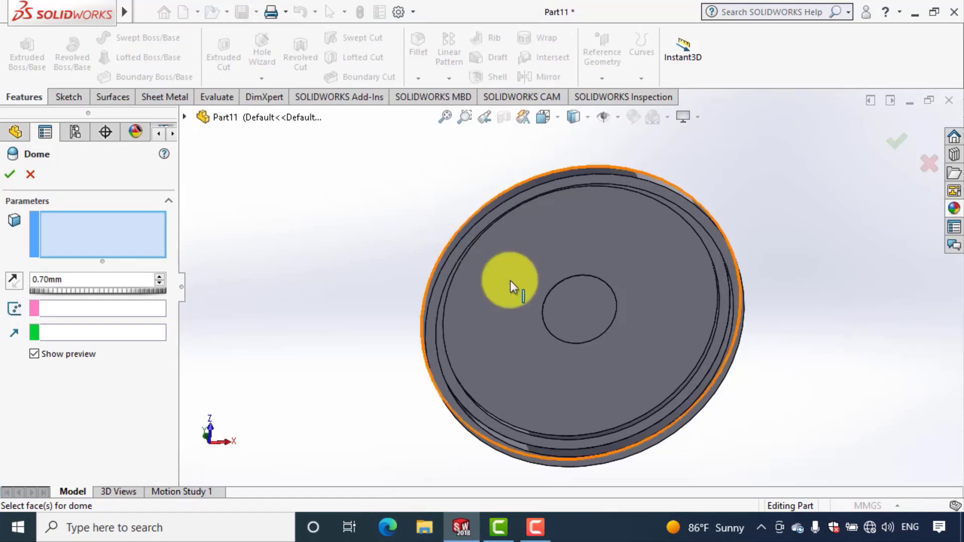
click(571, 309)
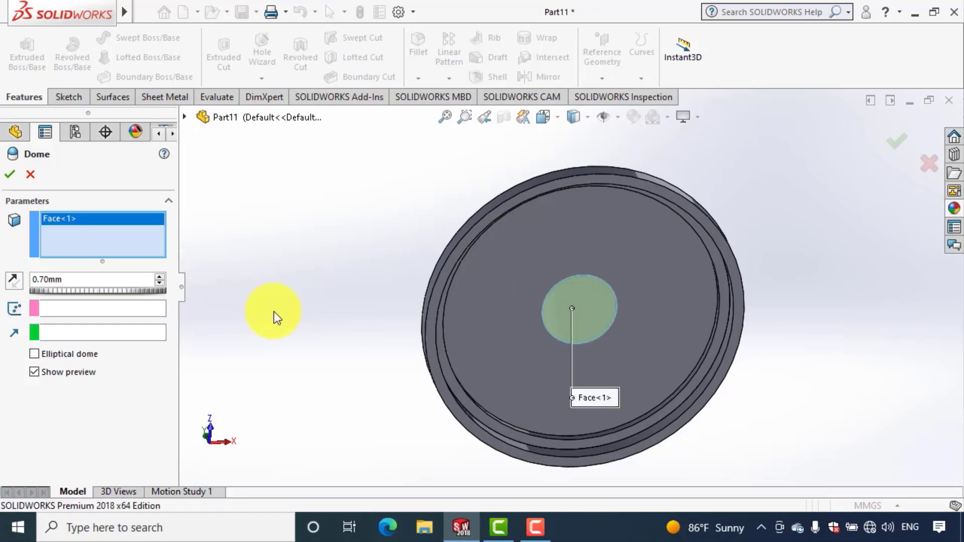
middle_drag(300, 279, 323, 346)
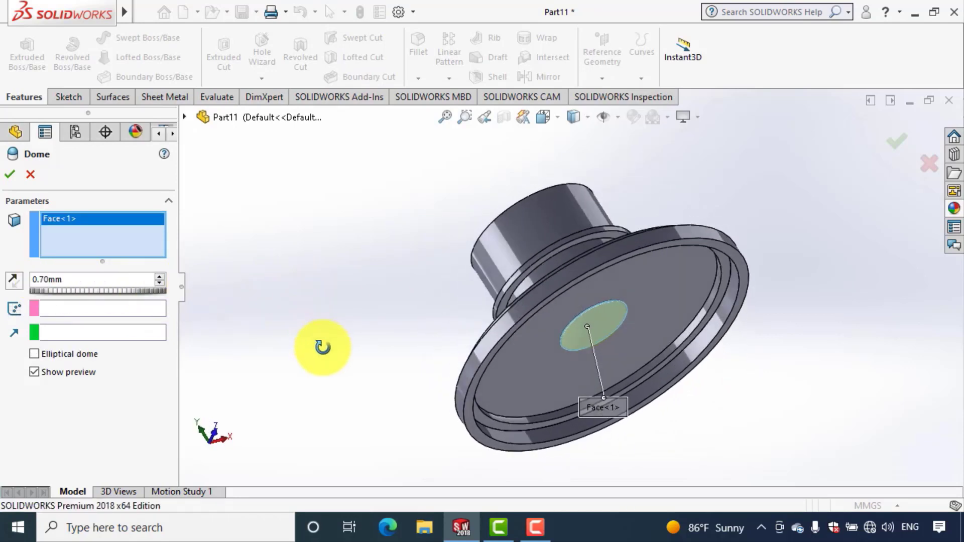
click(8, 177)
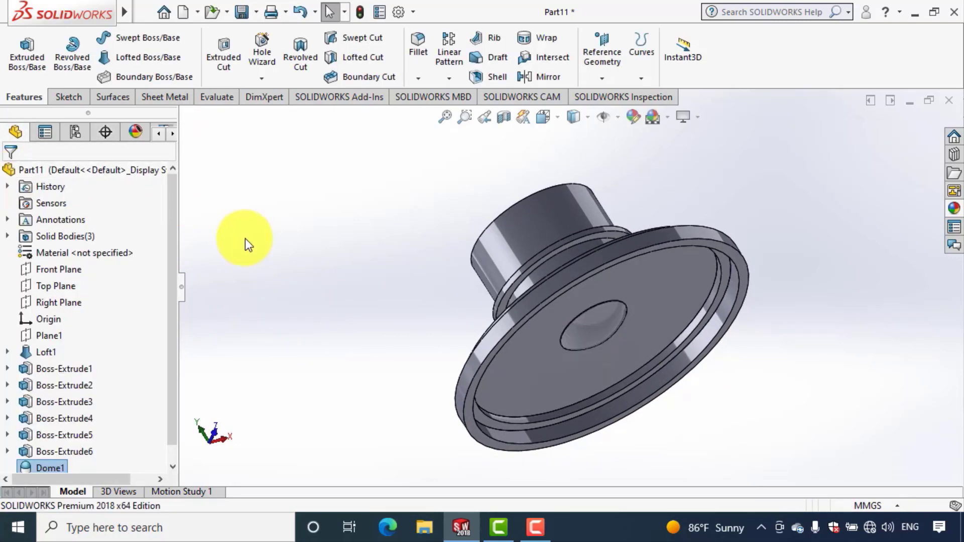
mouse_move(357, 285)
middle_down()
mouse_move(295, 194)
mouse_move(314, 304)
middle_up()
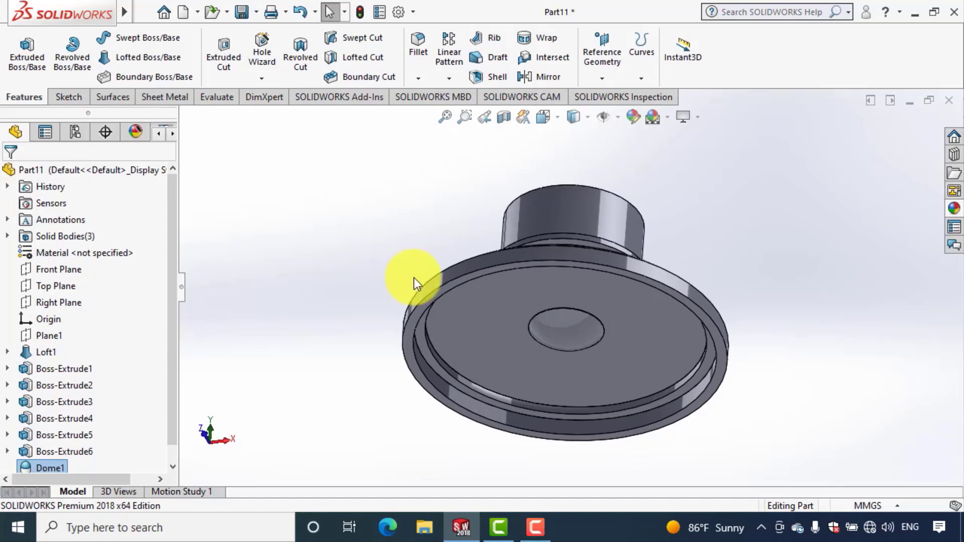
middle_drag(362, 245, 362, 383)
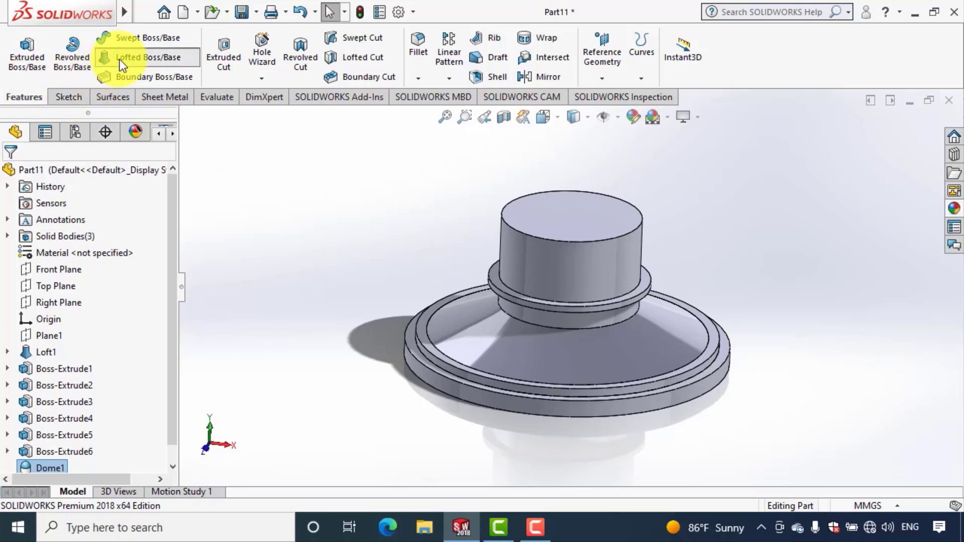
Loft between the ring under the boss and the outer base ring as a 0.40 mm inward thin feature
click(146, 59)
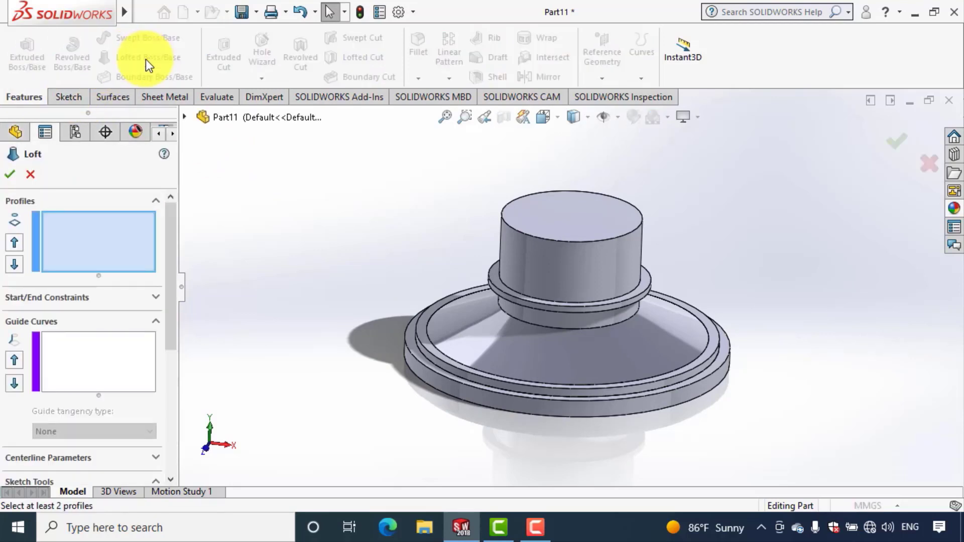
click(504, 295)
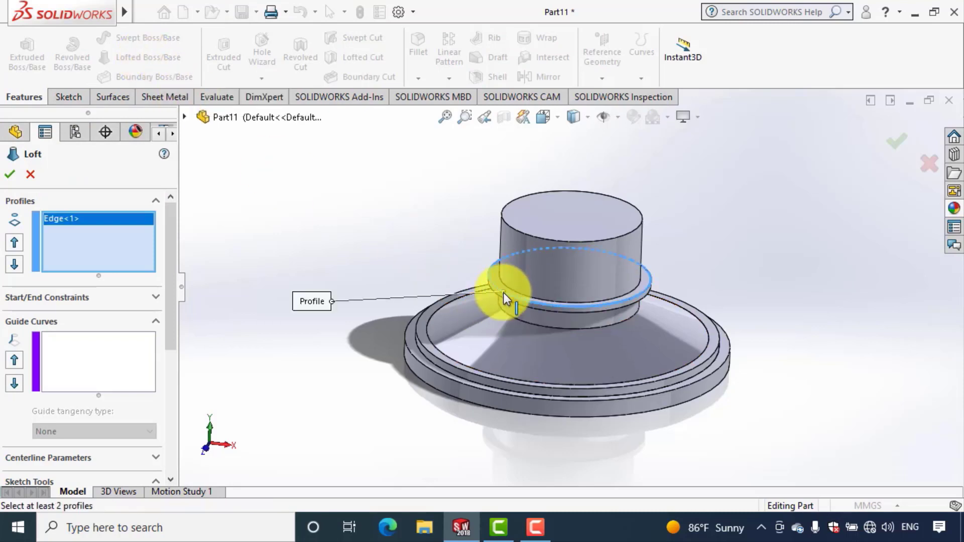
click(441, 363)
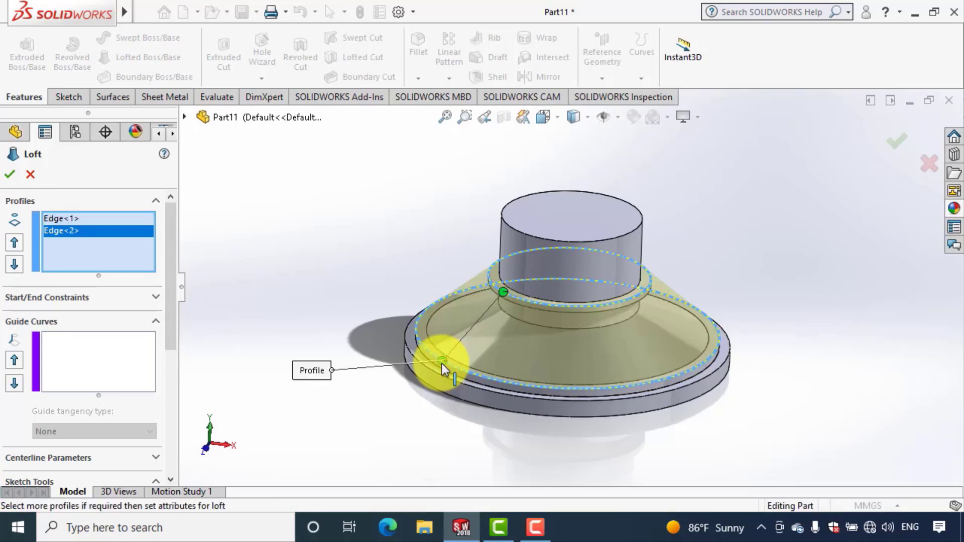
scroll(164, 336, down, 5)
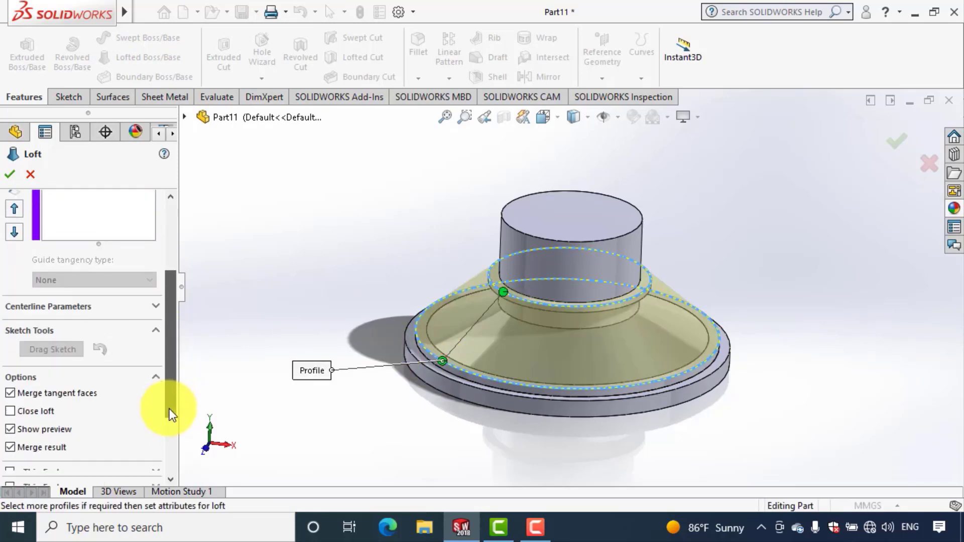
scroll(169, 409, down, 3)
scroll(174, 444, down, 1)
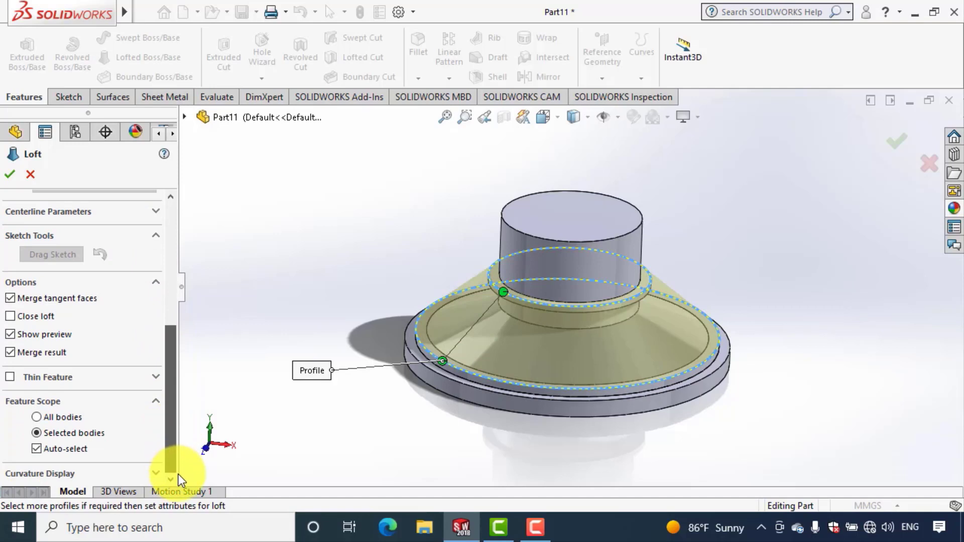
click(10, 377)
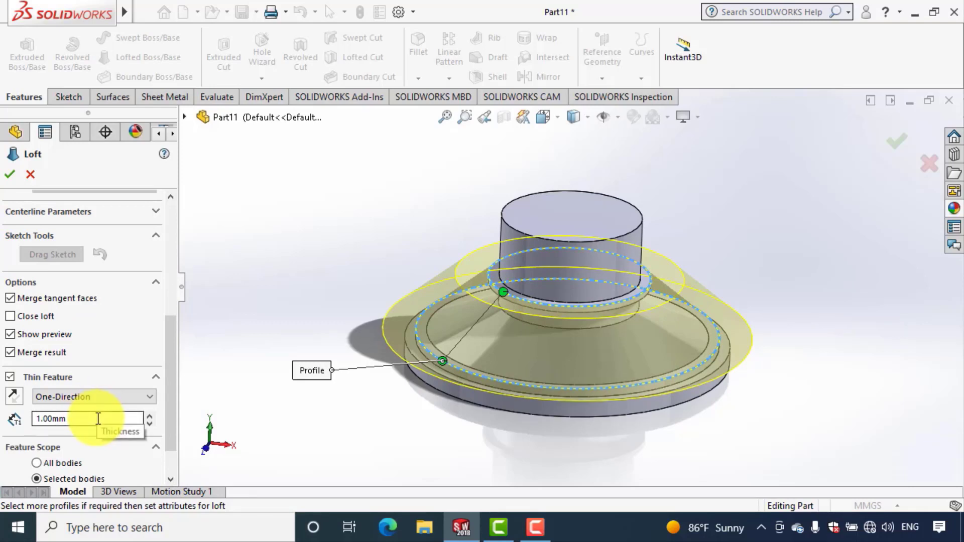
click(97, 418)
text(0.4)
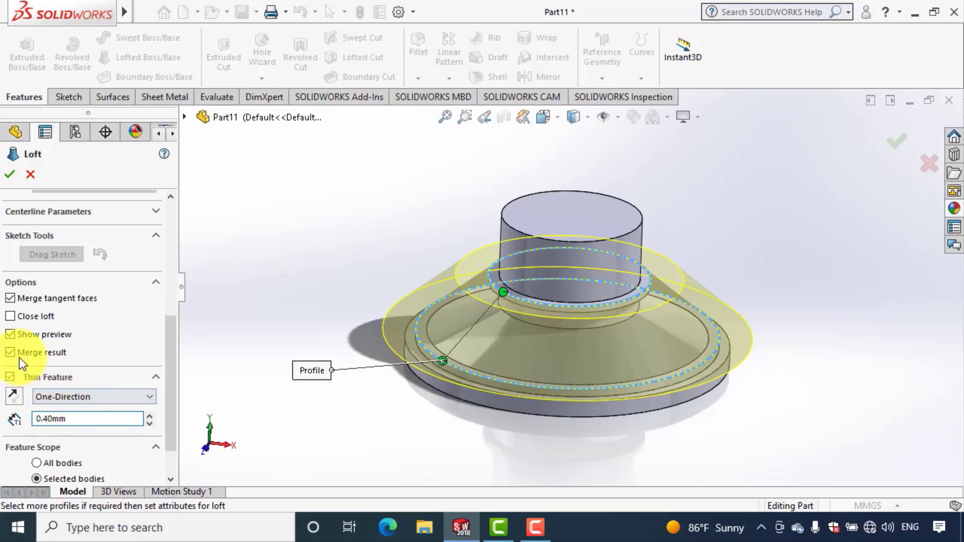
click(18, 394)
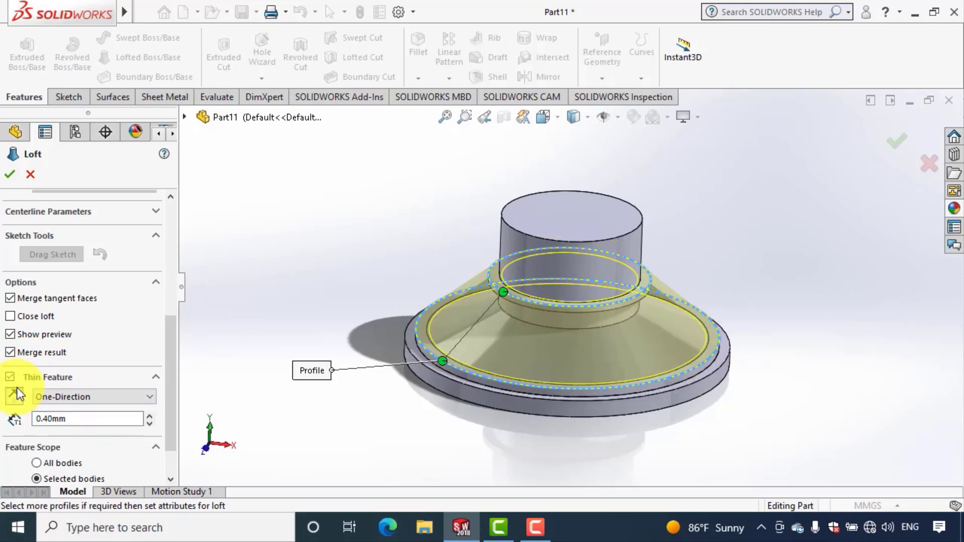
click(11, 171)
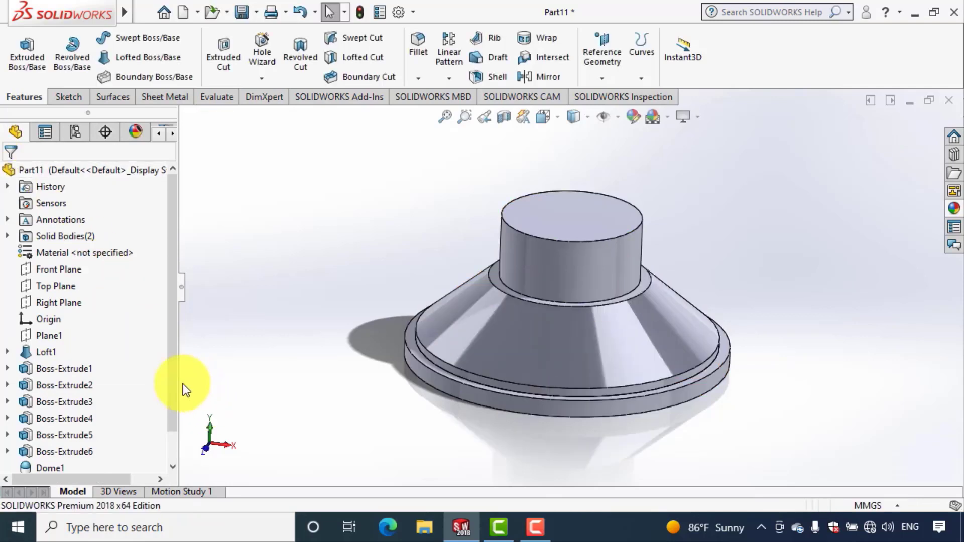
Start Sketch9 on the Right Plane and view it normal to the sketch plane
click(62, 304)
click(77, 284)
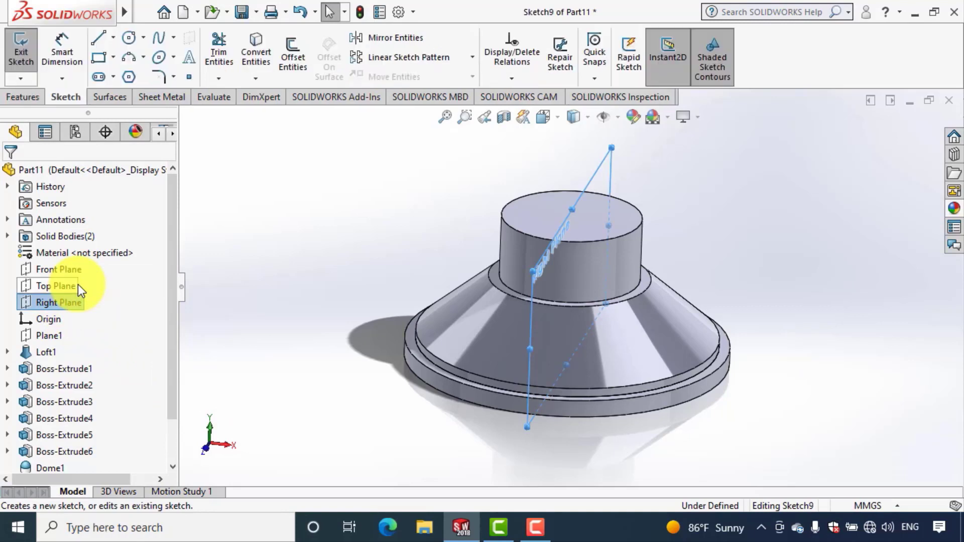
drag(174, 407, 180, 466)
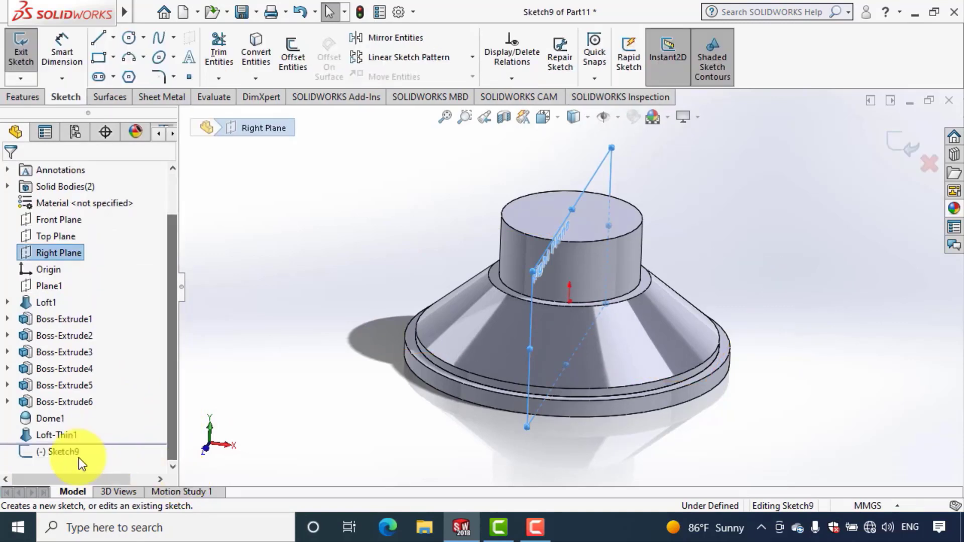
click(32, 451)
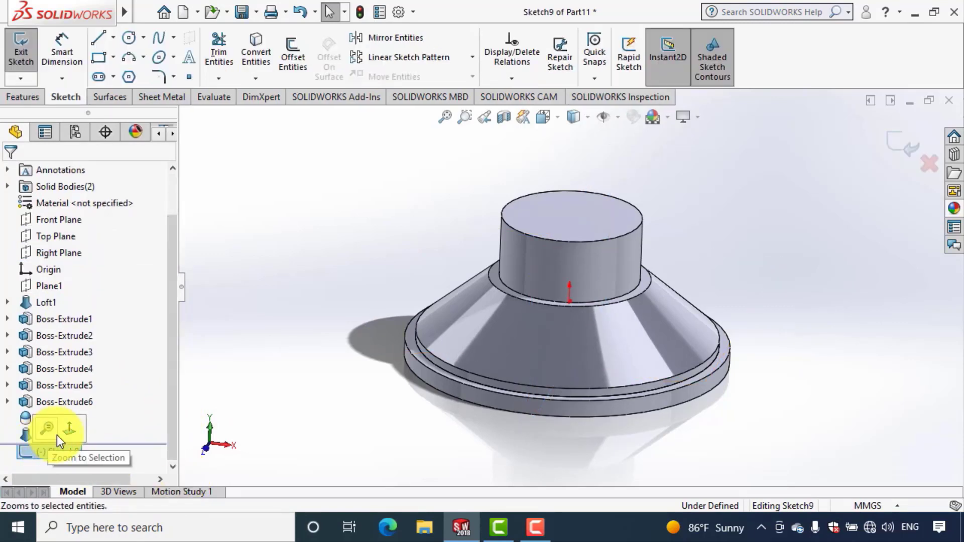
click(65, 433)
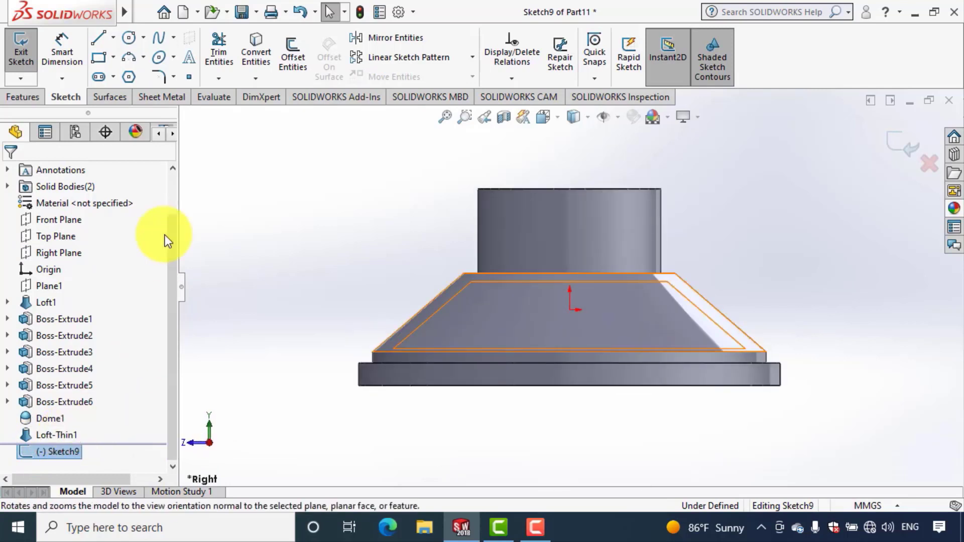
Draw one line along the cone's right slanted side from rim to boss, then exit the sketch
click(104, 41)
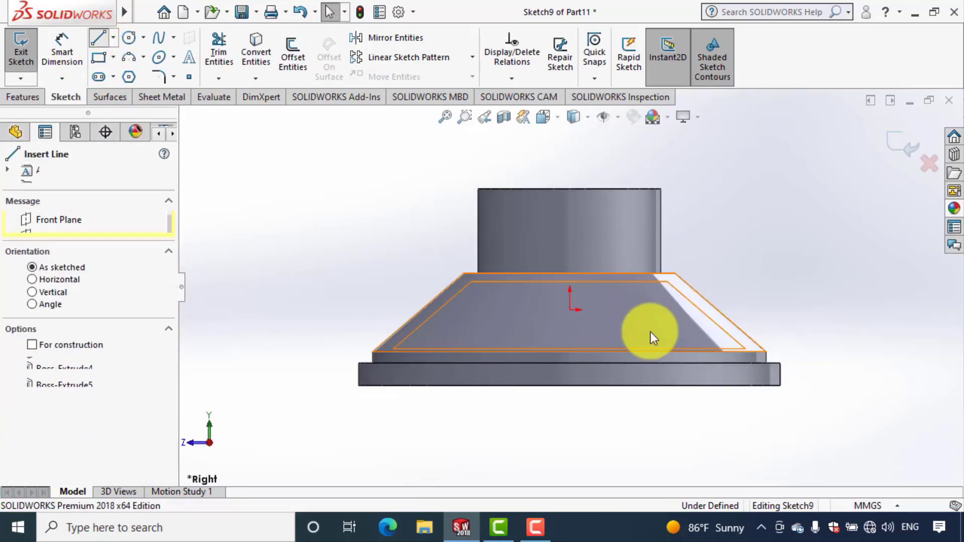
click(765, 352)
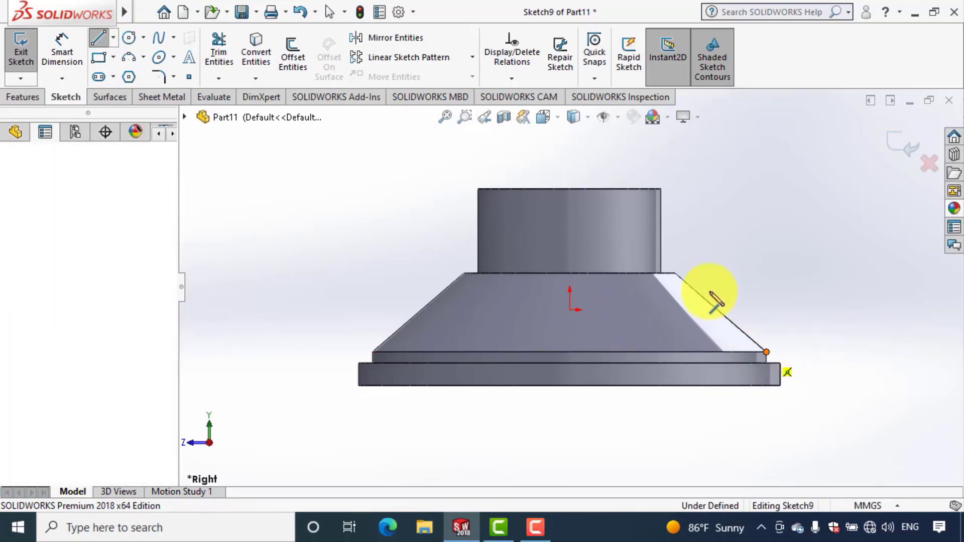
click(674, 273)
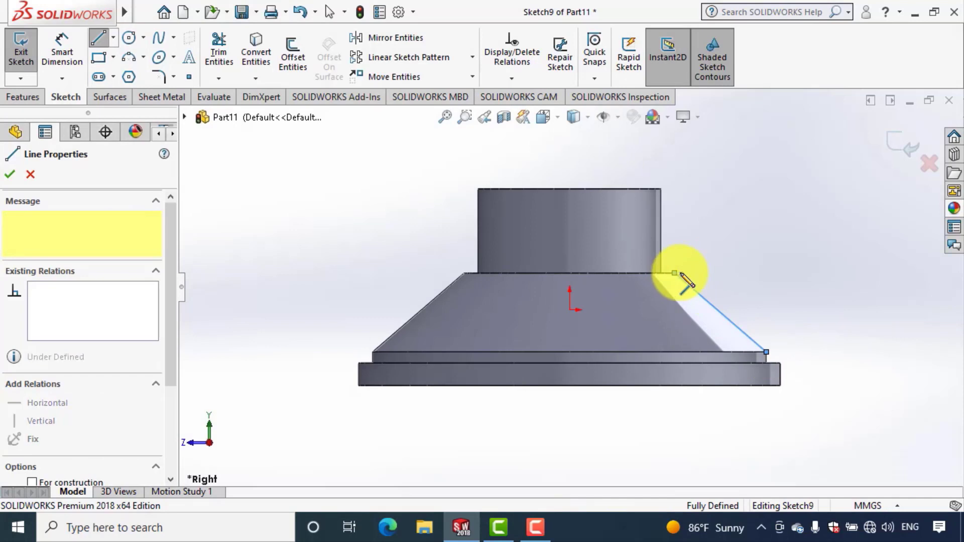
key(Escape)
key(Escape)
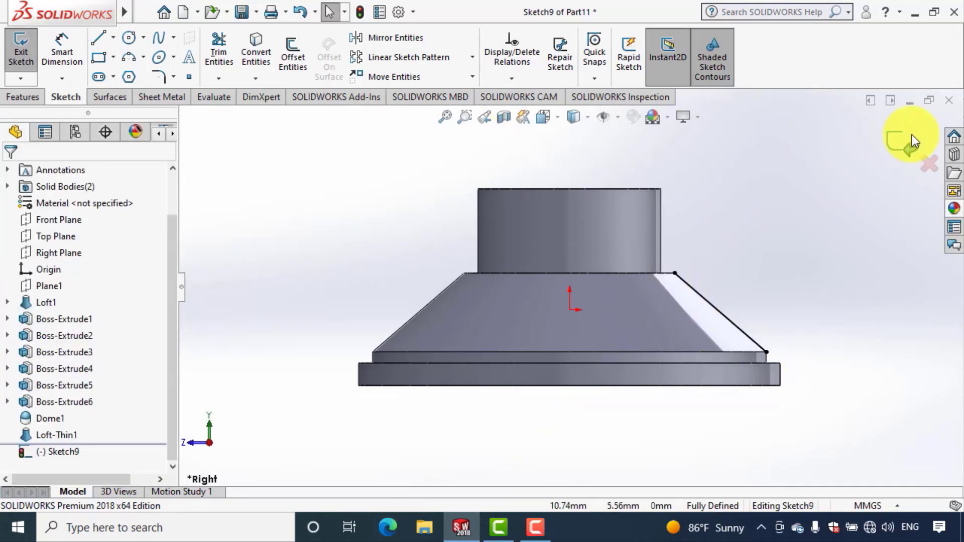
click(903, 145)
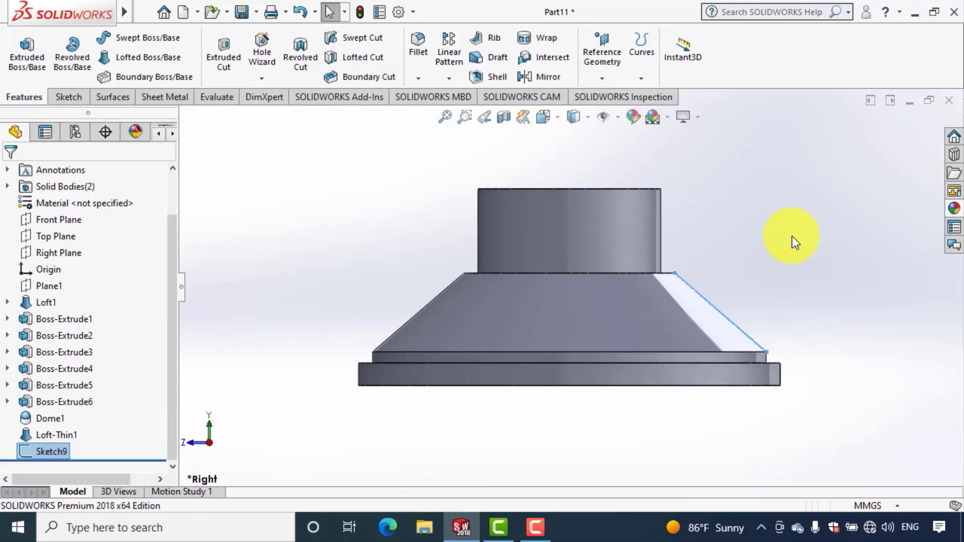
Zoom to fit the model and orbit it to a 3D angle
scroll(736, 245, down, 2)
scroll(736, 244, down, 3)
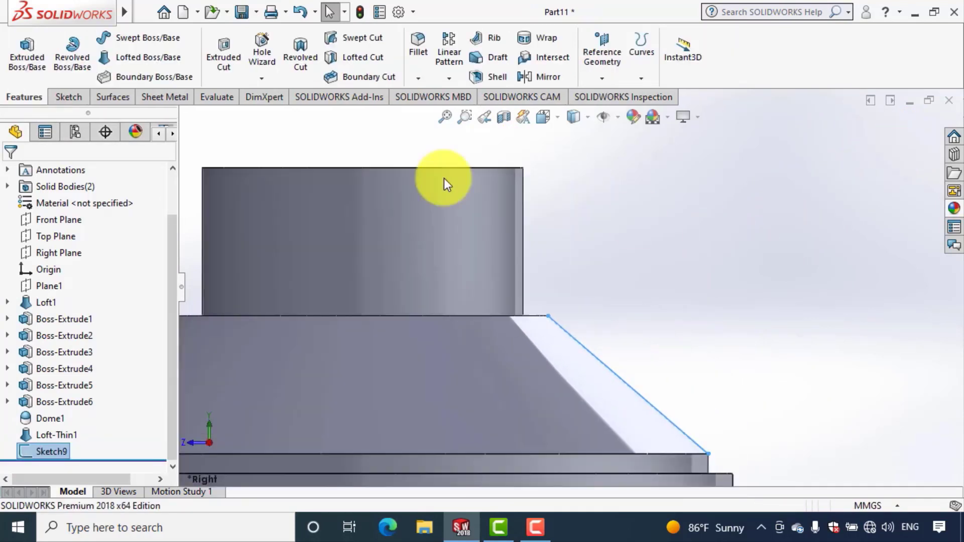
click(444, 118)
middle_drag(394, 208, 303, 246)
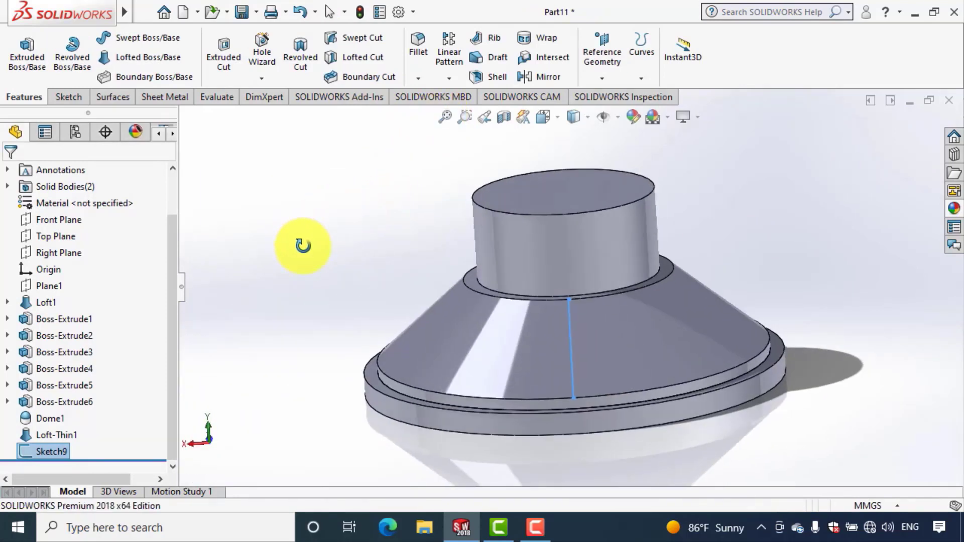
click(302, 246)
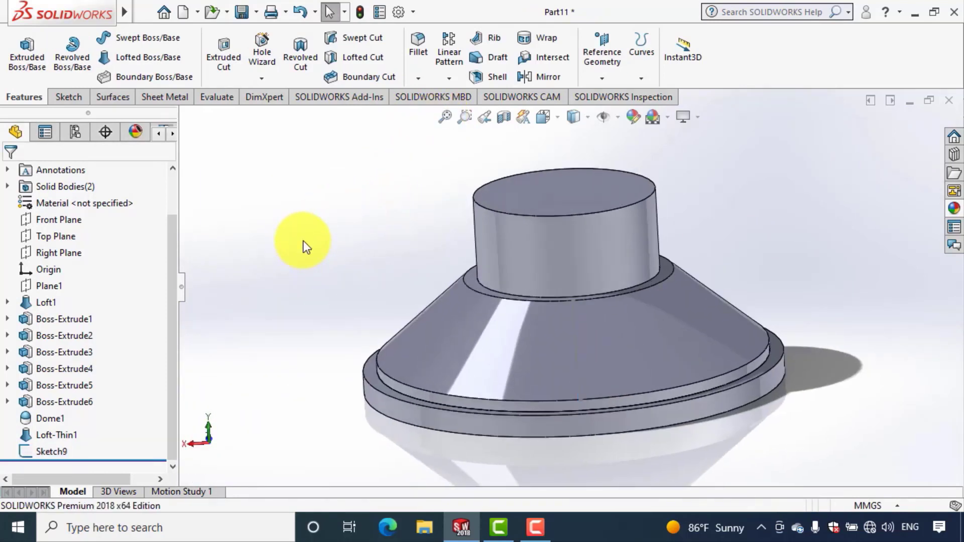
Define Plane2 from Line1@Sketch9 and the cone face set to Tangent, then accept it
click(595, 83)
click(607, 97)
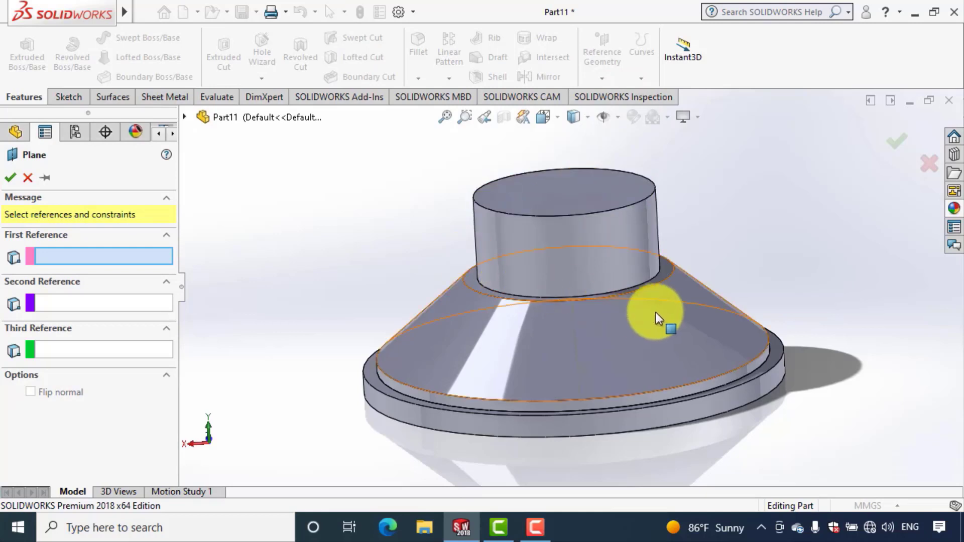
click(576, 341)
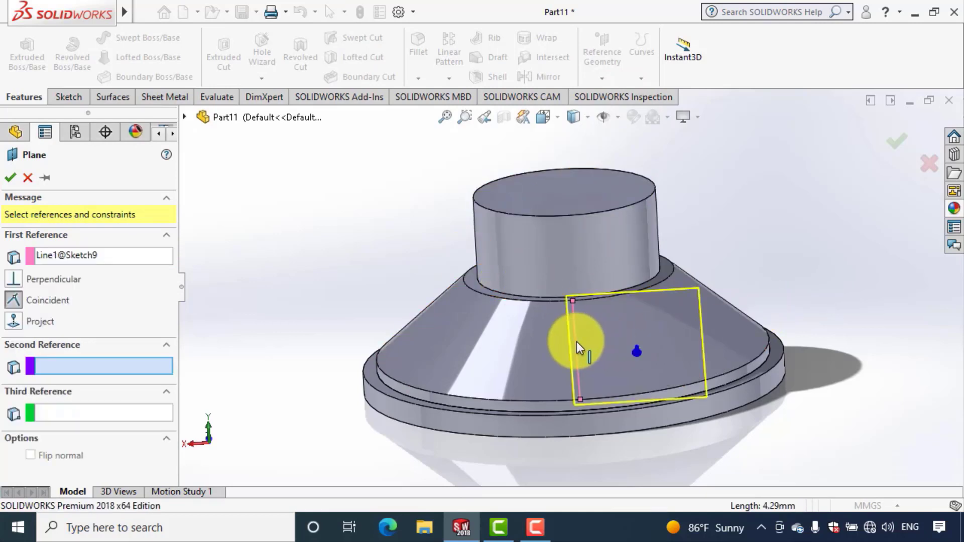
click(508, 351)
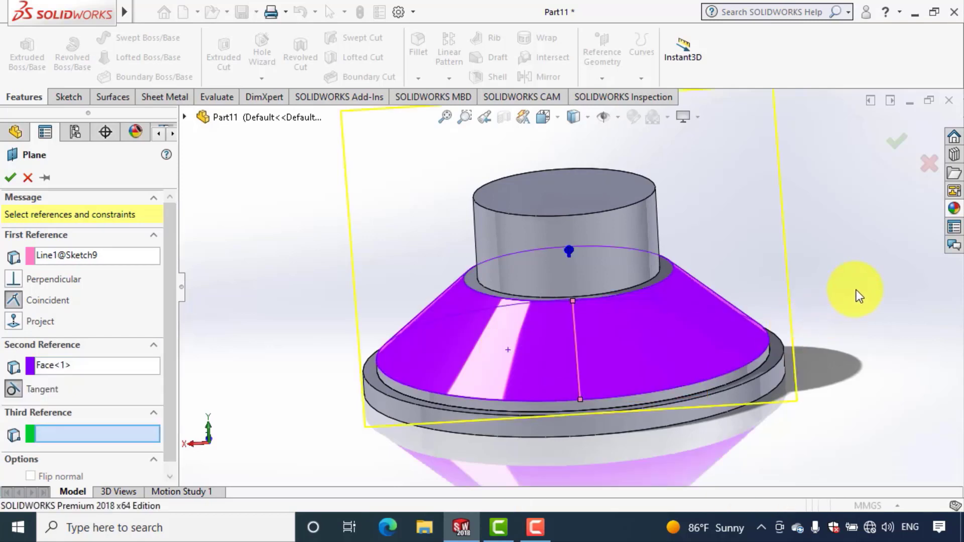
key(f)
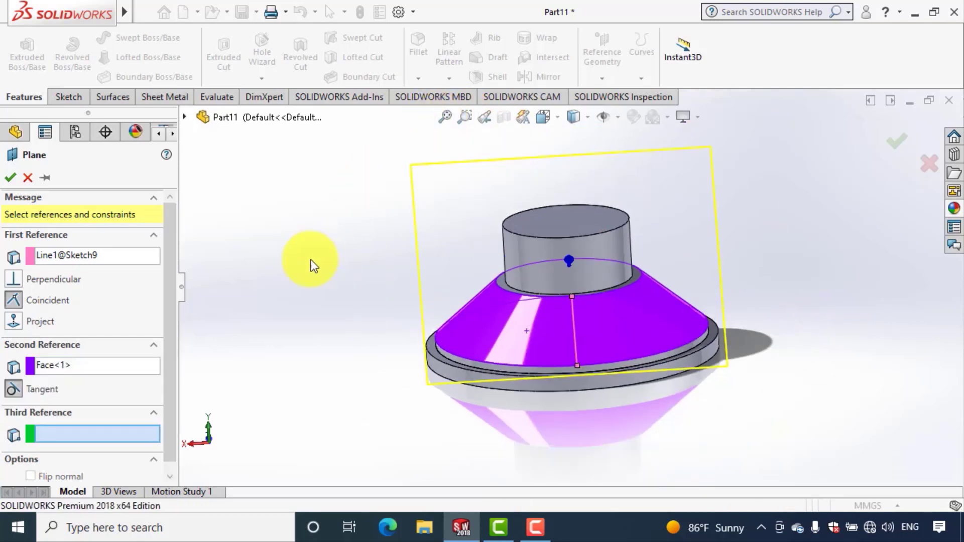
click(444, 116)
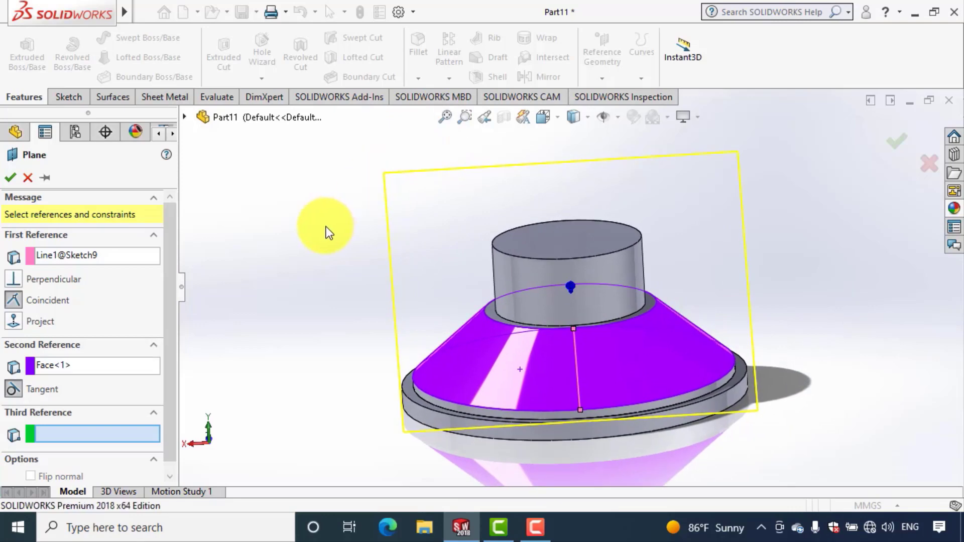
middle_drag(327, 231, 205, 242)
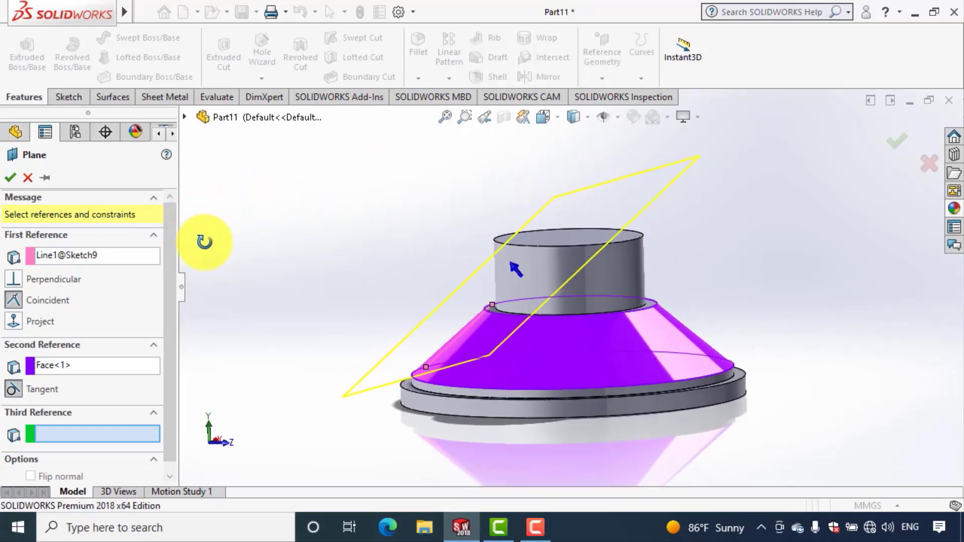
click(10, 178)
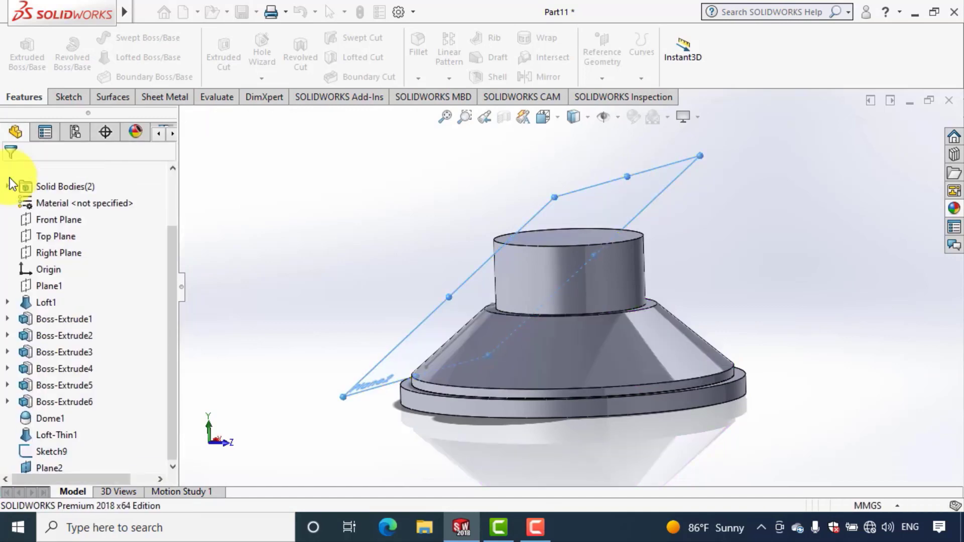
middle_drag(595, 199, 675, 240)
Open Sketch10 on Plane2 and view it normal to the sketch plane
click(672, 235)
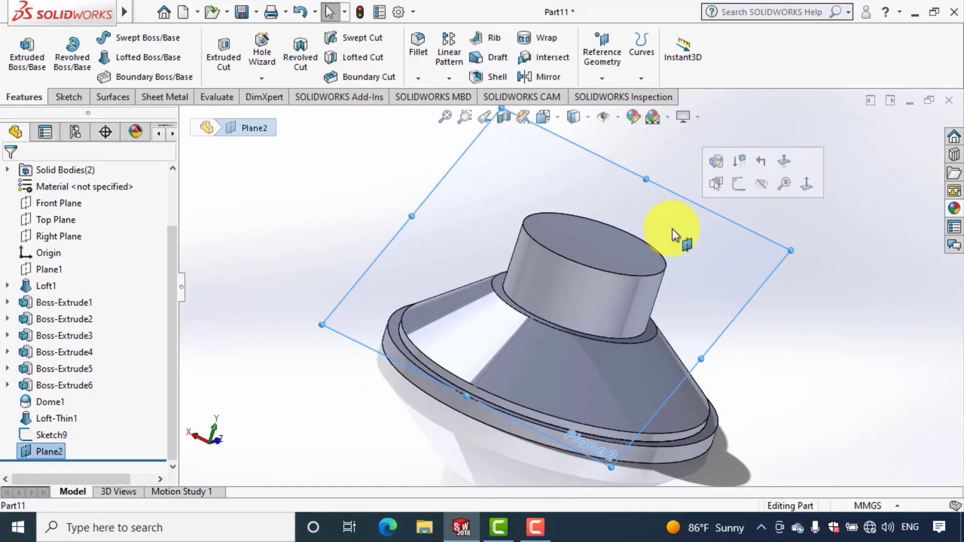
click(738, 184)
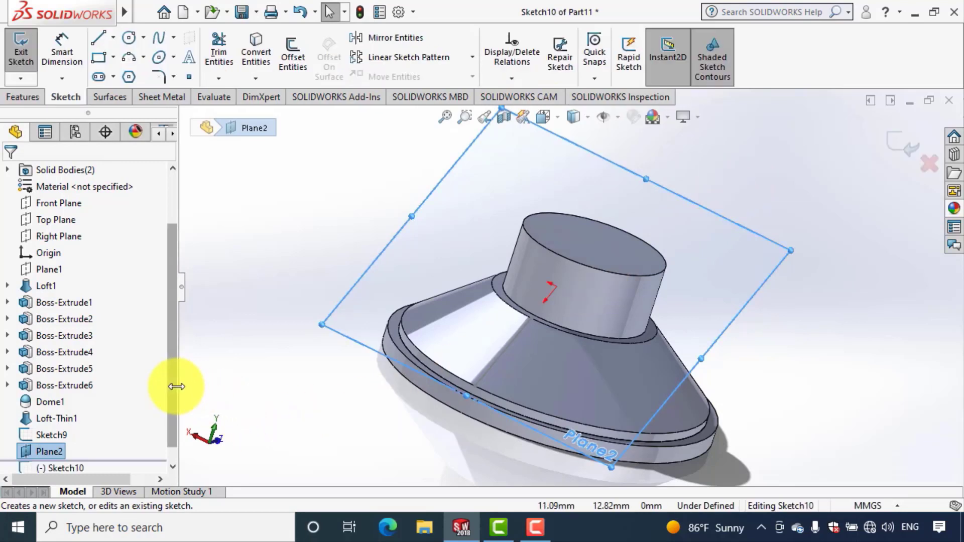
scroll(173, 387, down, 1)
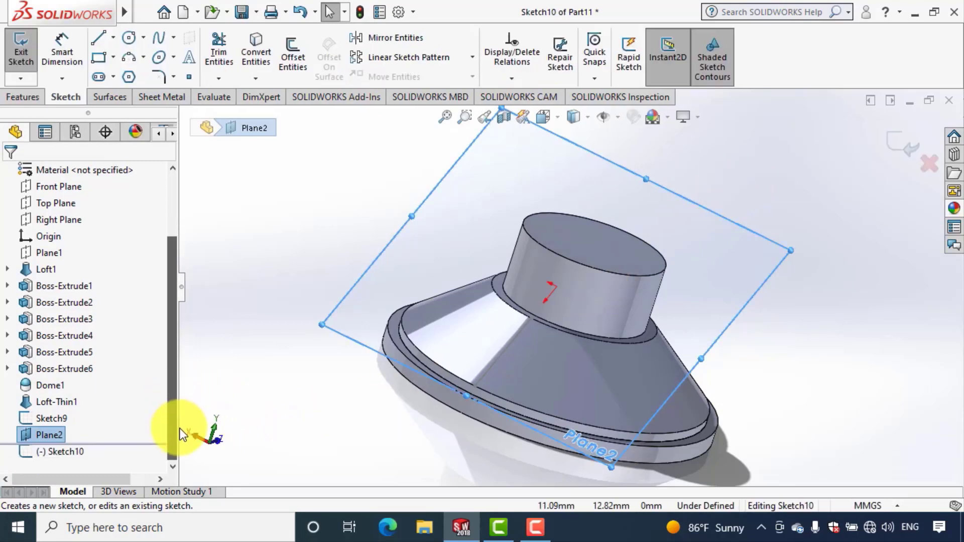
click(27, 451)
click(58, 429)
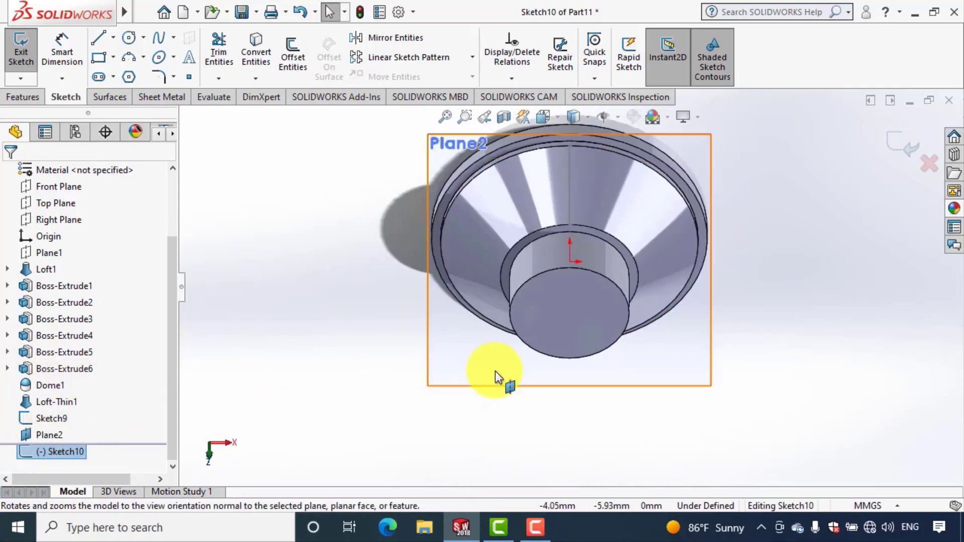
Draw a closed four-line trapezoid with horizontal top and bottom edges and slanted sides
click(100, 38)
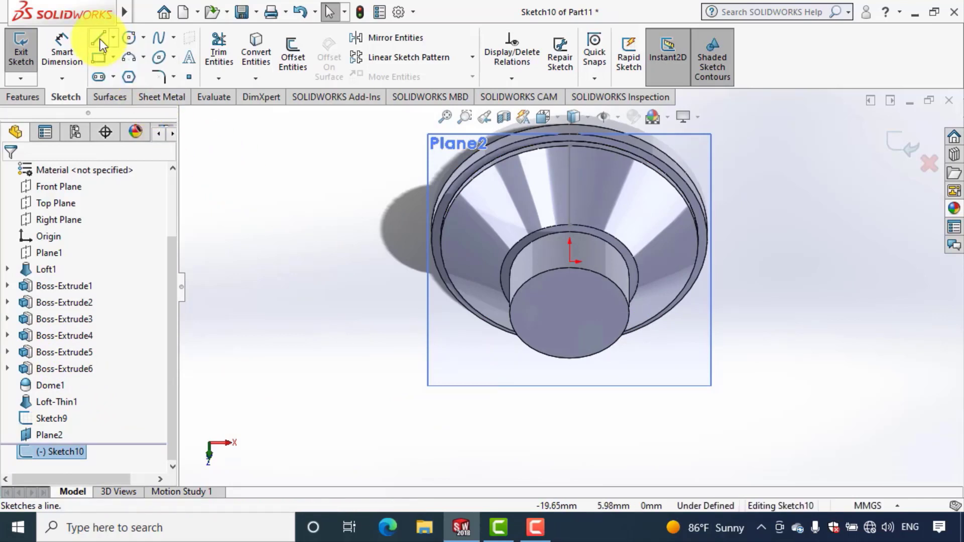
click(552, 224)
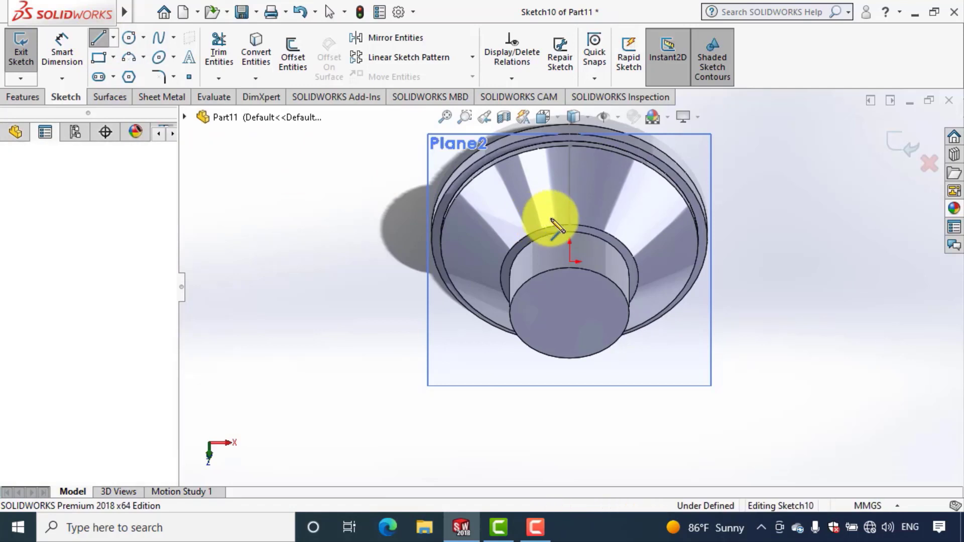
click(602, 218)
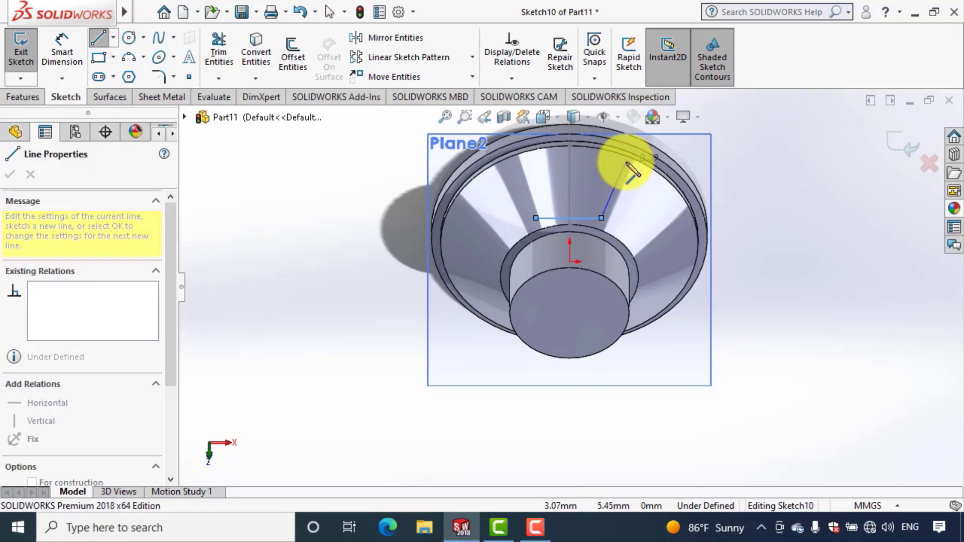
click(626, 167)
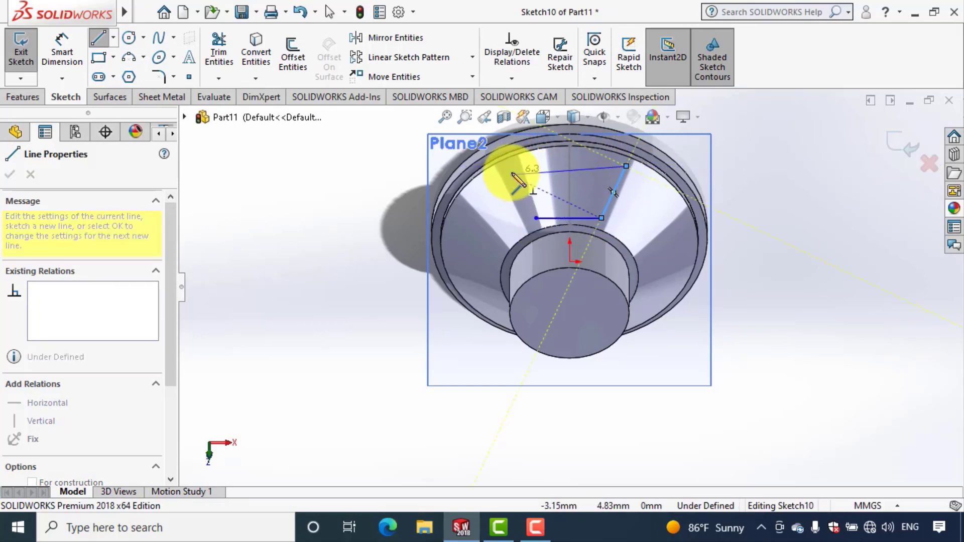
key(Escape)
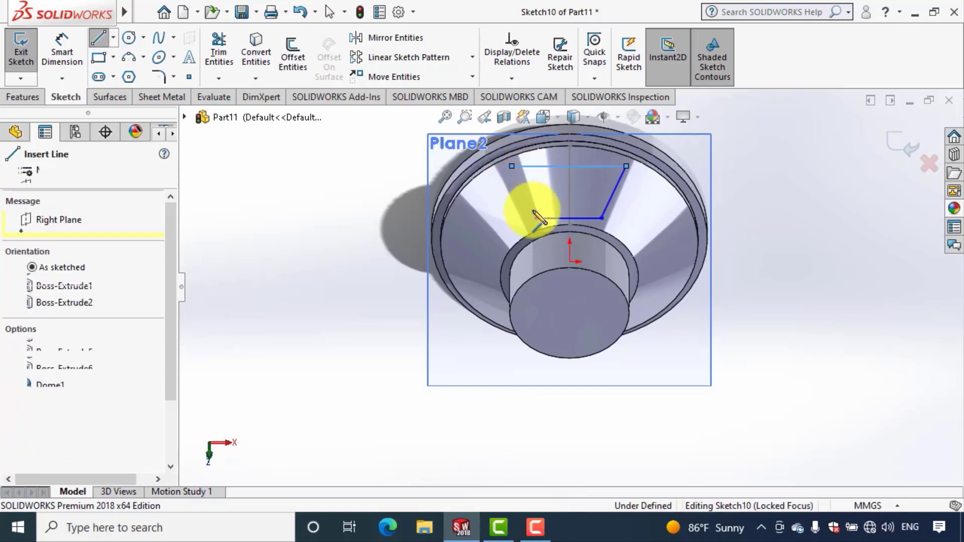
click(626, 166)
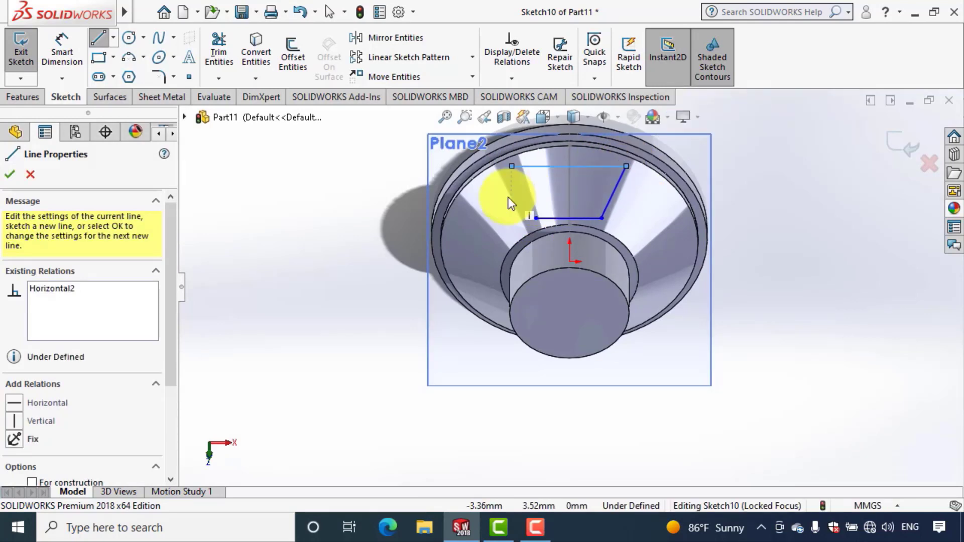
click(512, 166)
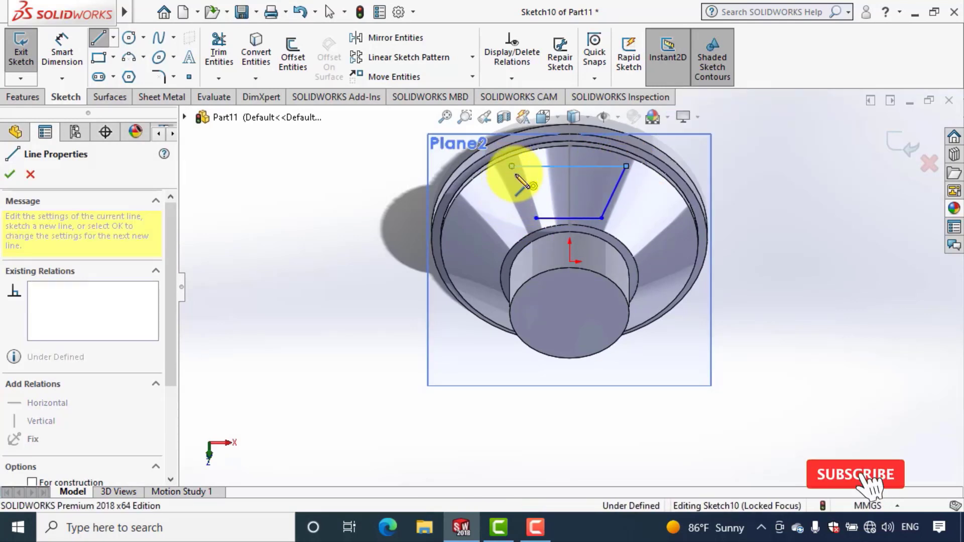
click(537, 219)
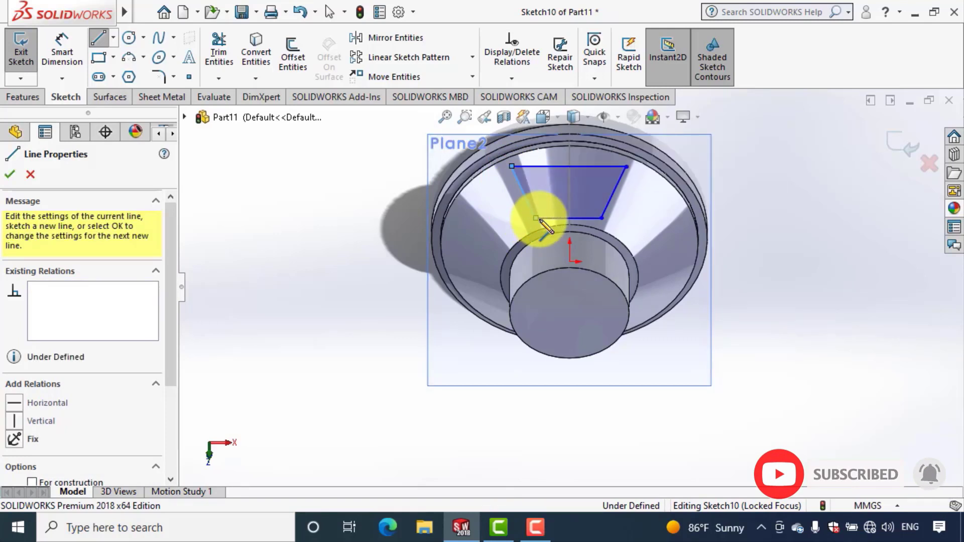
click(379, 193)
key(Escape)
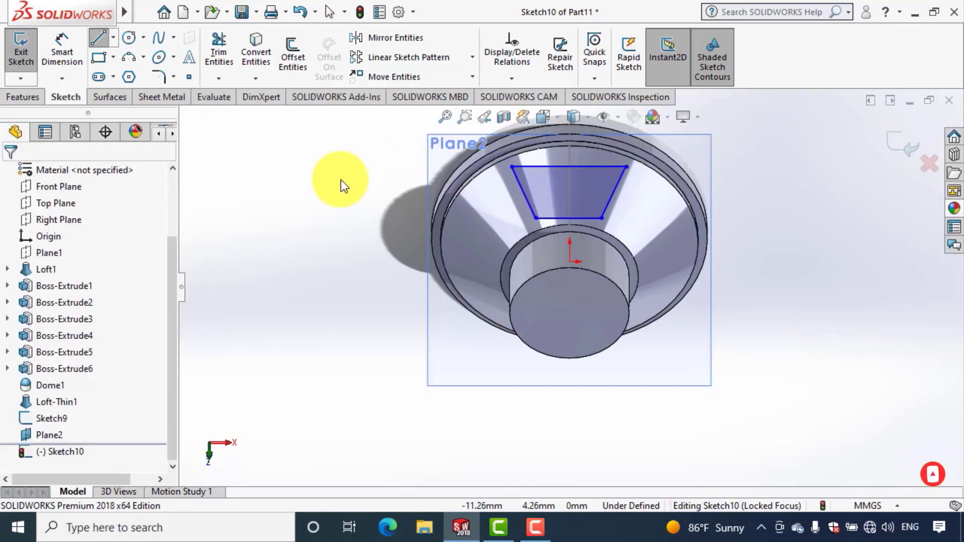
click(76, 53)
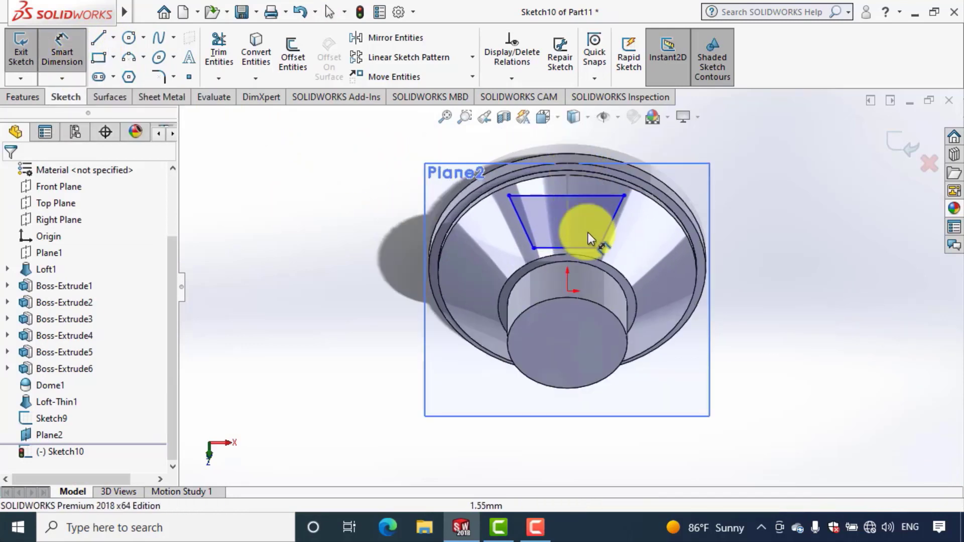
scroll(585, 243, up, 3)
scroll(557, 226, up, 2)
scroll(432, 97, up, 7)
scroll(462, 111, up, 2)
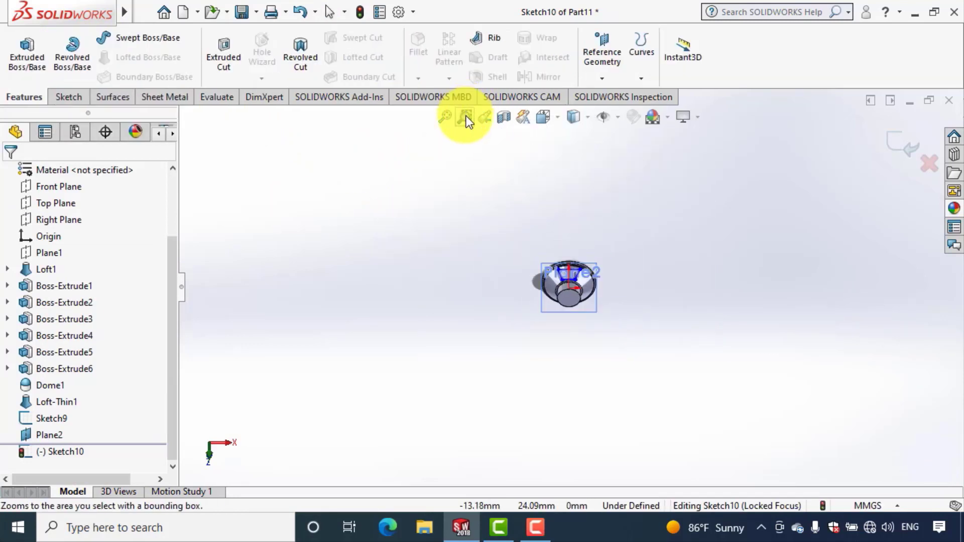
scroll(465, 113, down, 2)
scroll(466, 115, down, 1)
click(466, 115)
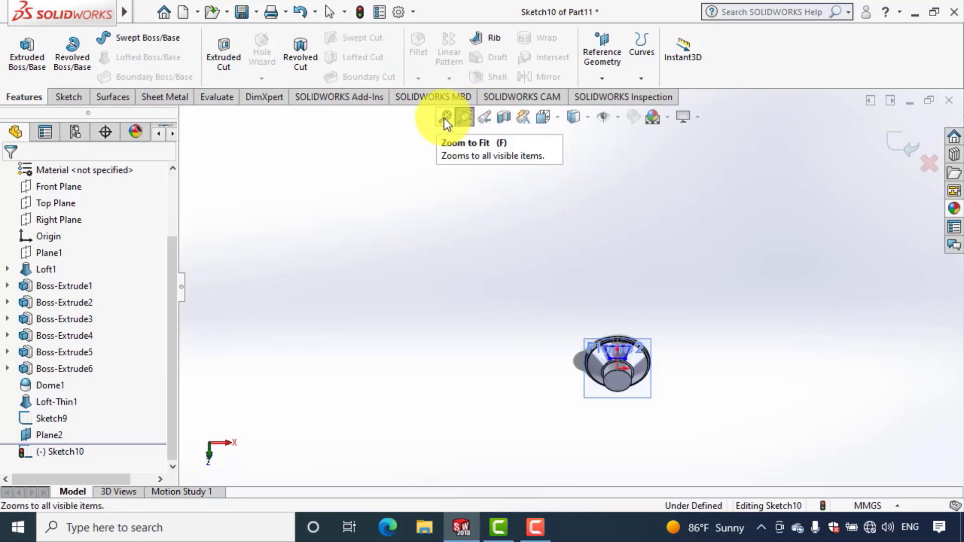
click(444, 118)
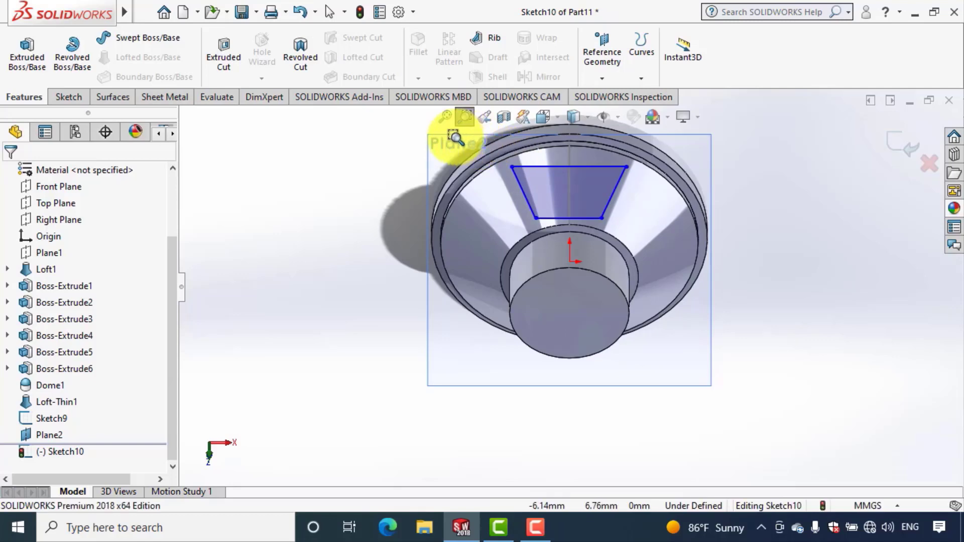
drag(742, 296, 380, 75)
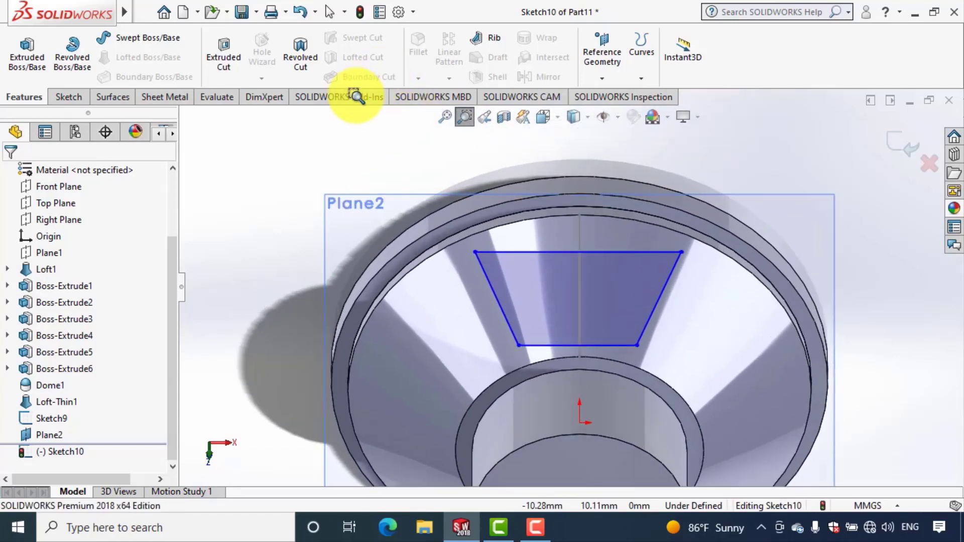
key(Escape)
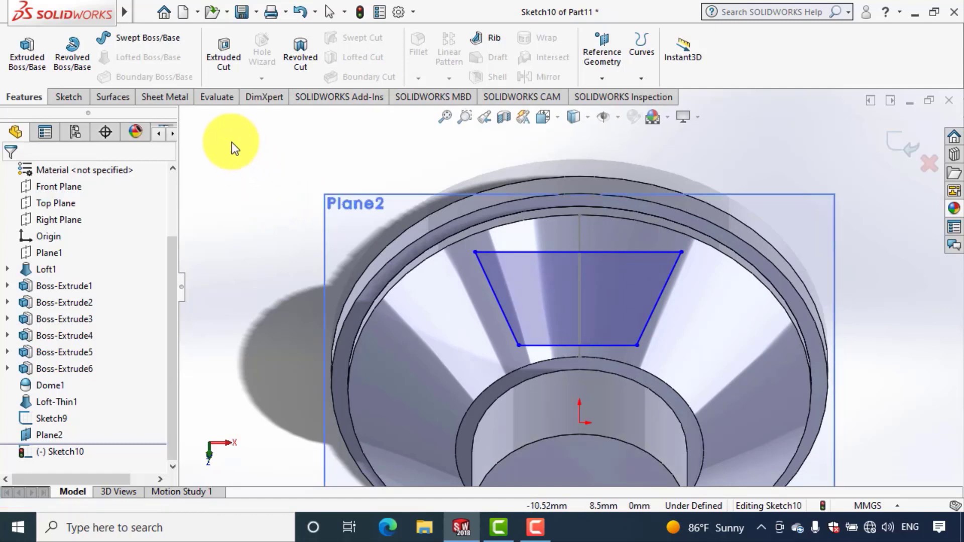
key(Escape)
click(111, 97)
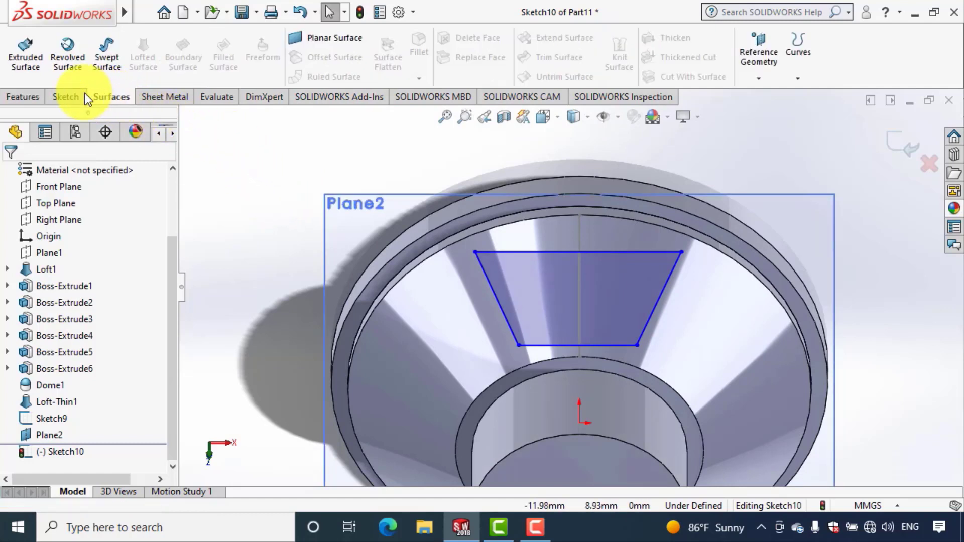
click(69, 98)
Dimension the trapezoid's bottom edge at 3
click(56, 40)
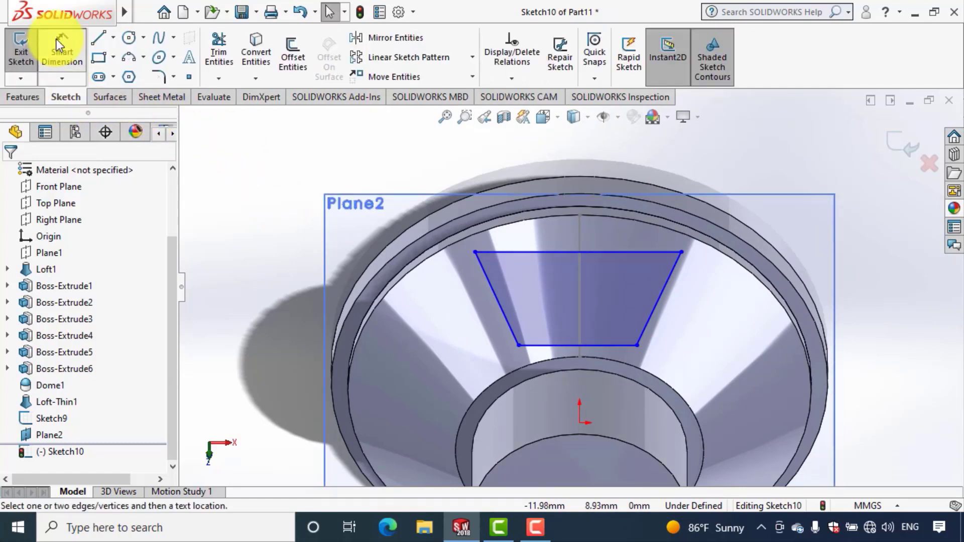
click(591, 347)
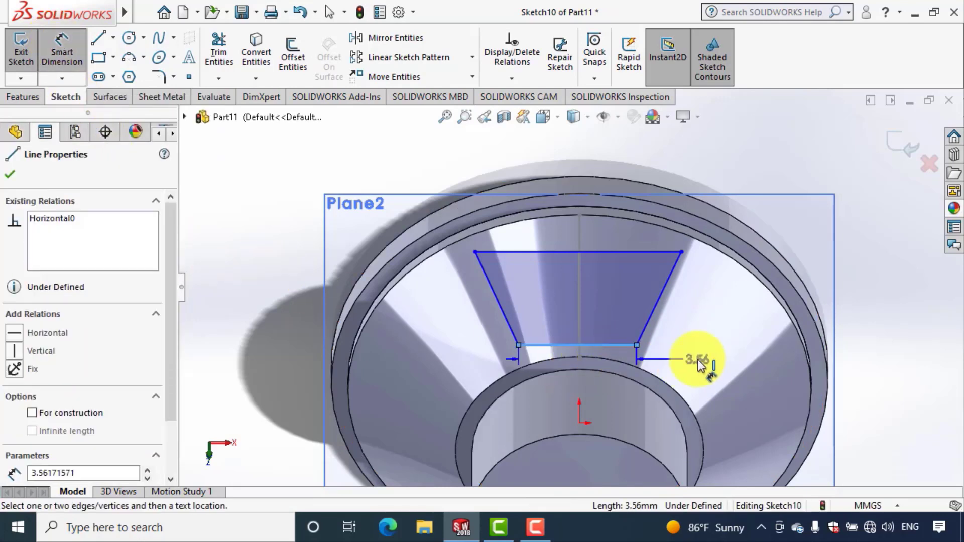
click(701, 355)
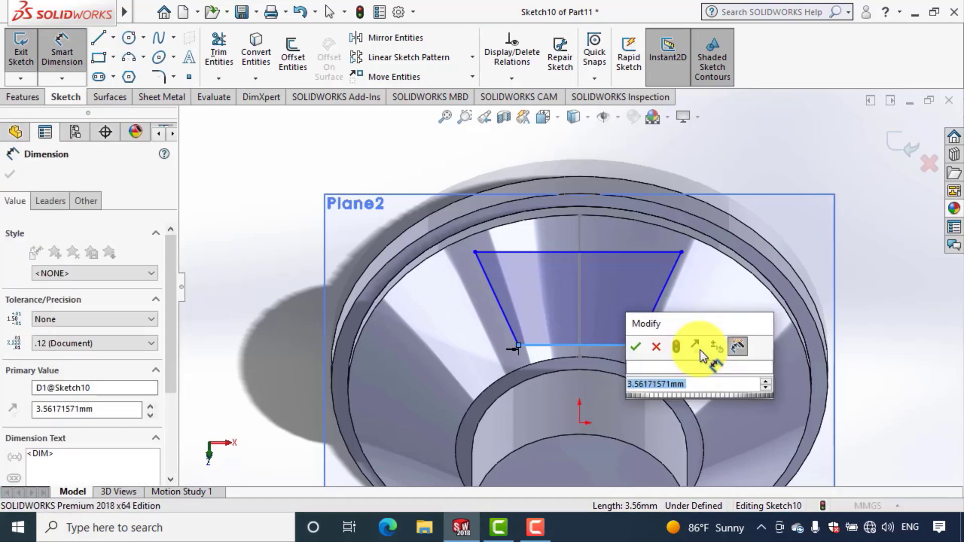
text(3)
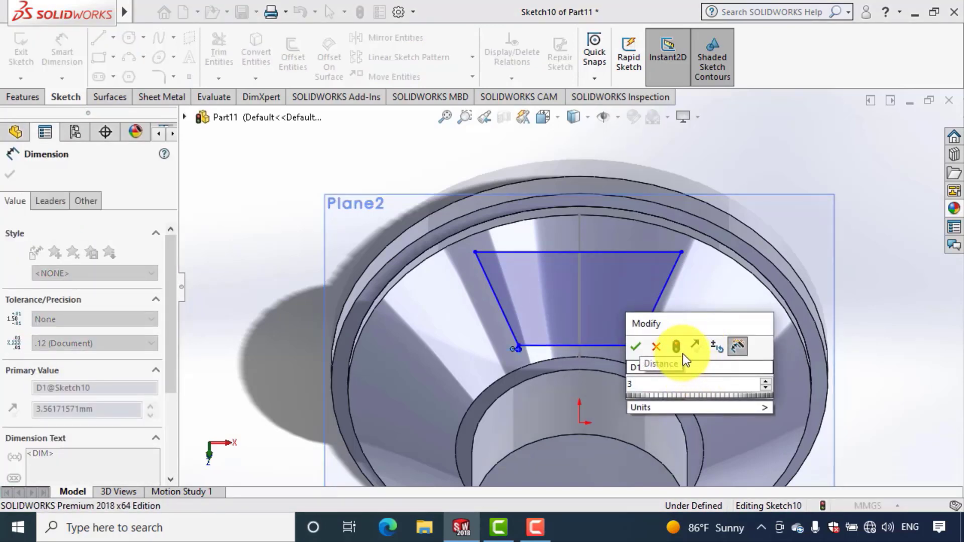
click(636, 347)
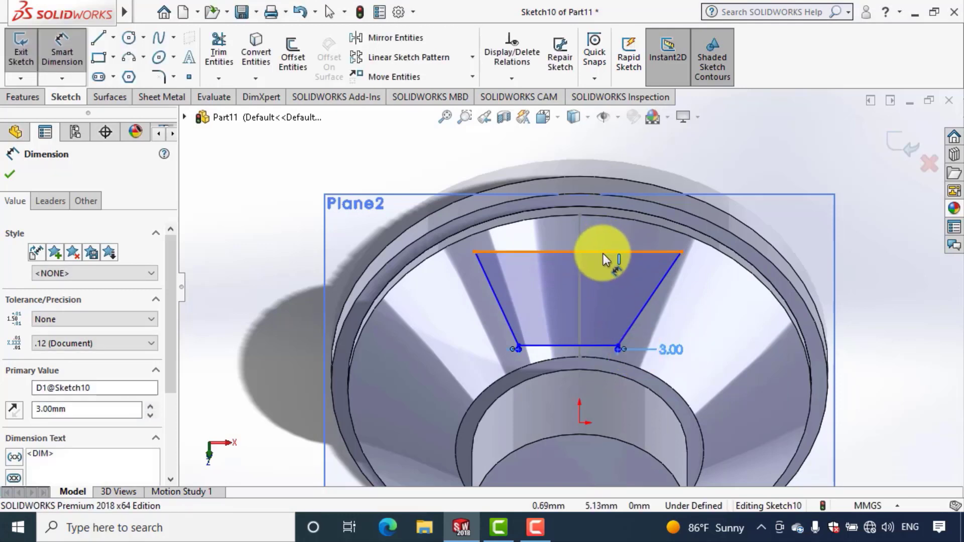
Set the top edge width to 4 and change the bottom edge from 3.00 to 2.00
click(593, 234)
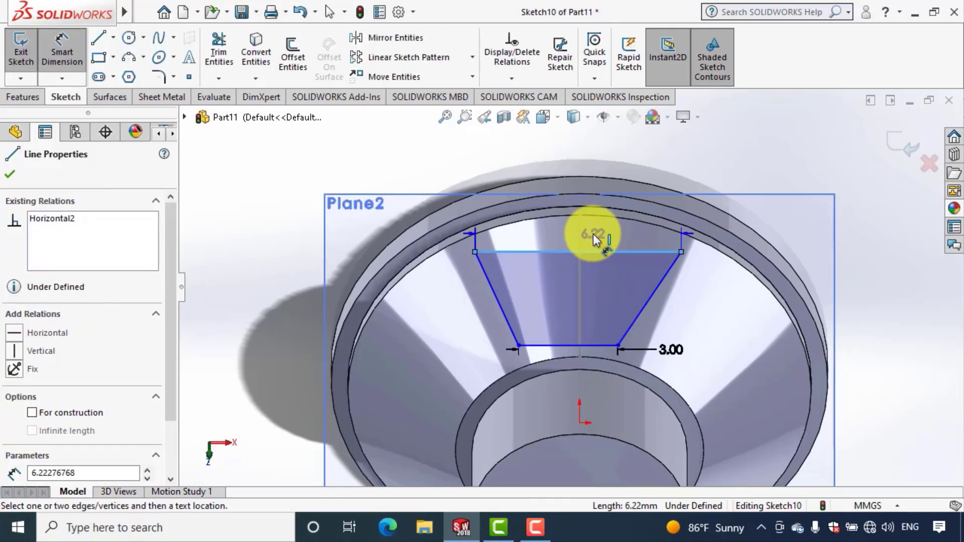
click(592, 234)
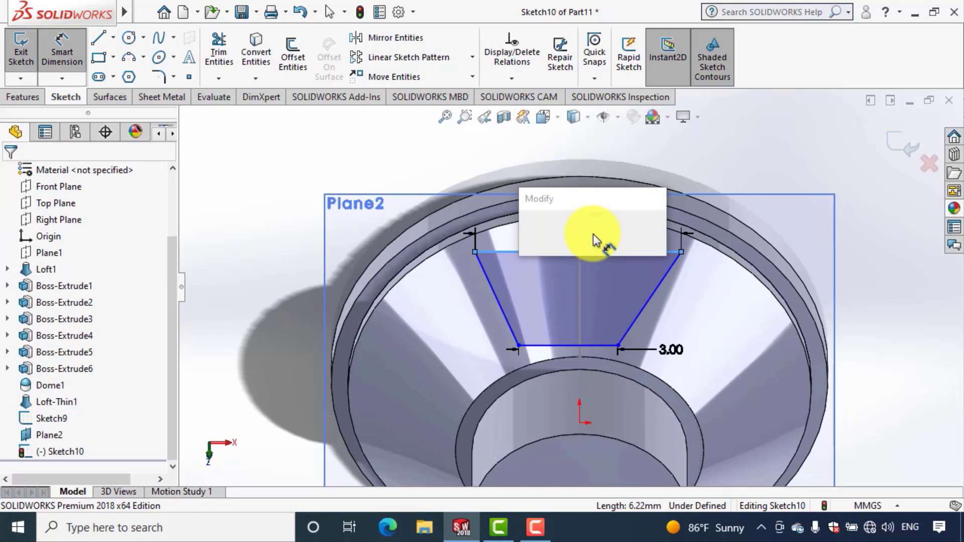
text(4)
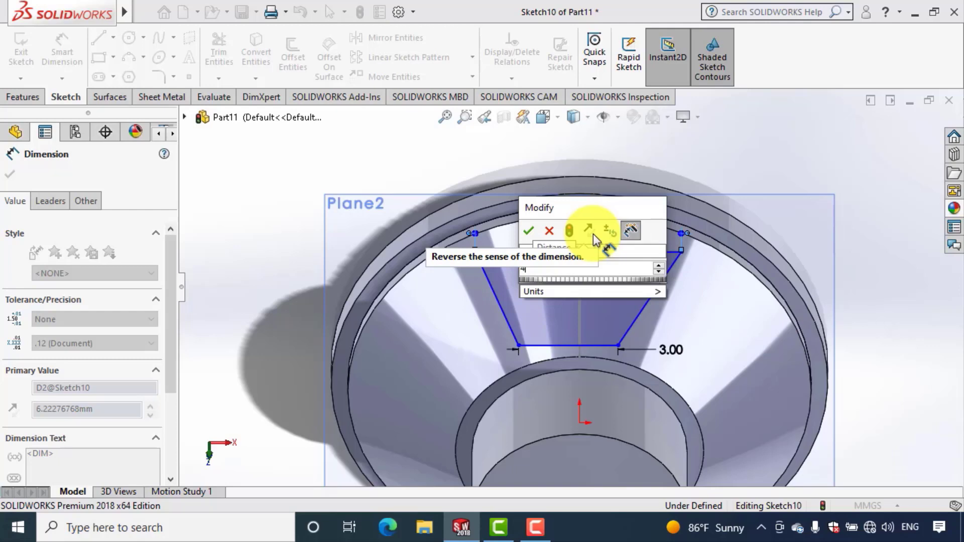
click(526, 231)
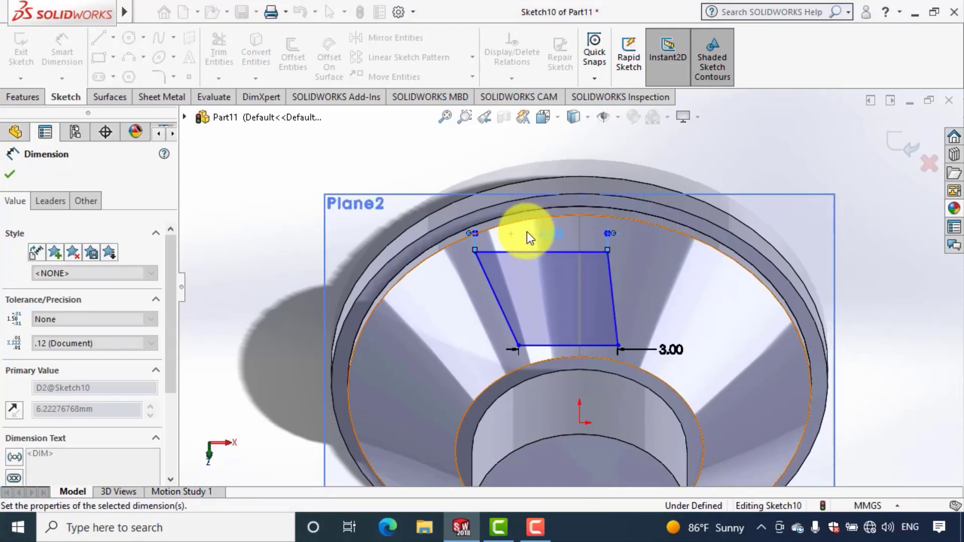
double_click(660, 351)
text(2)
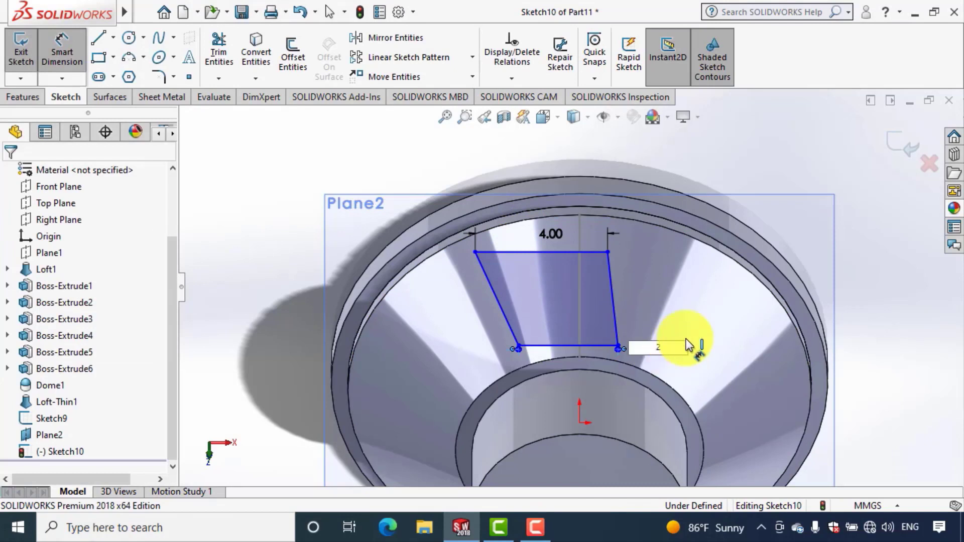
key(Return)
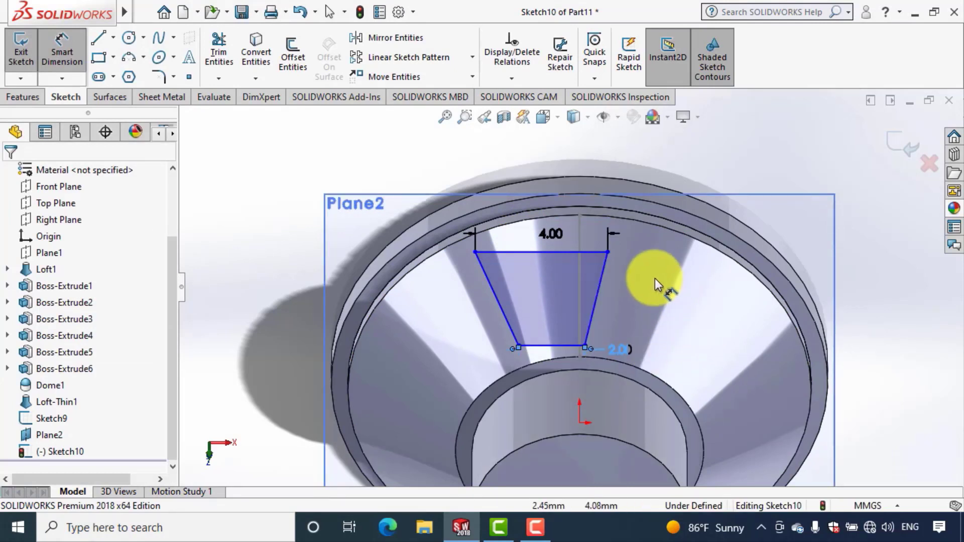
key(Escape)
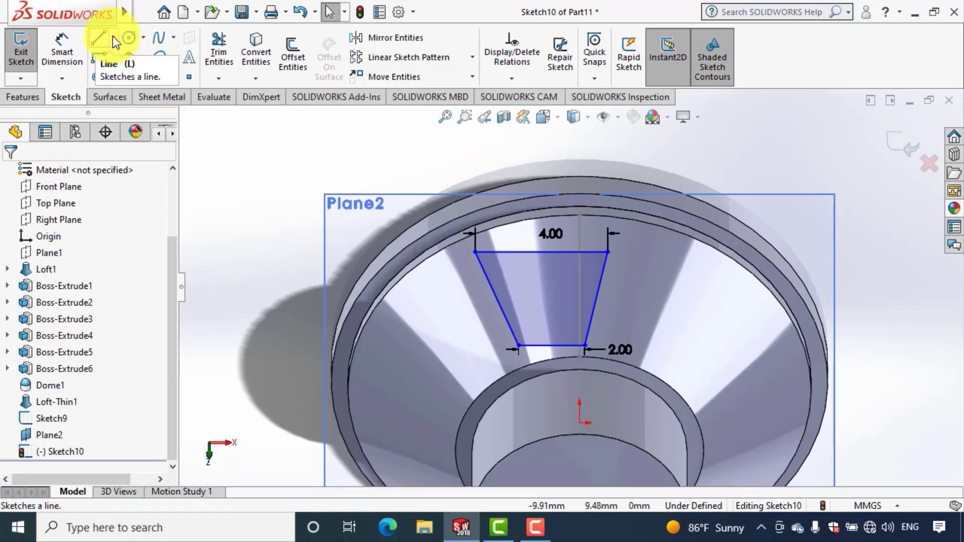
Draw a vertical centerline from the bottom edge's midpoint up to the top edge
click(113, 36)
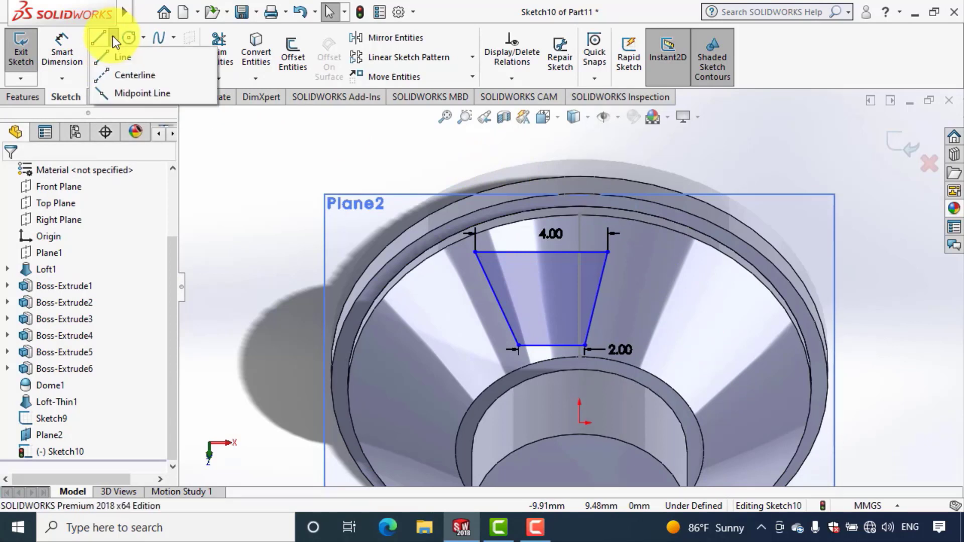
click(171, 74)
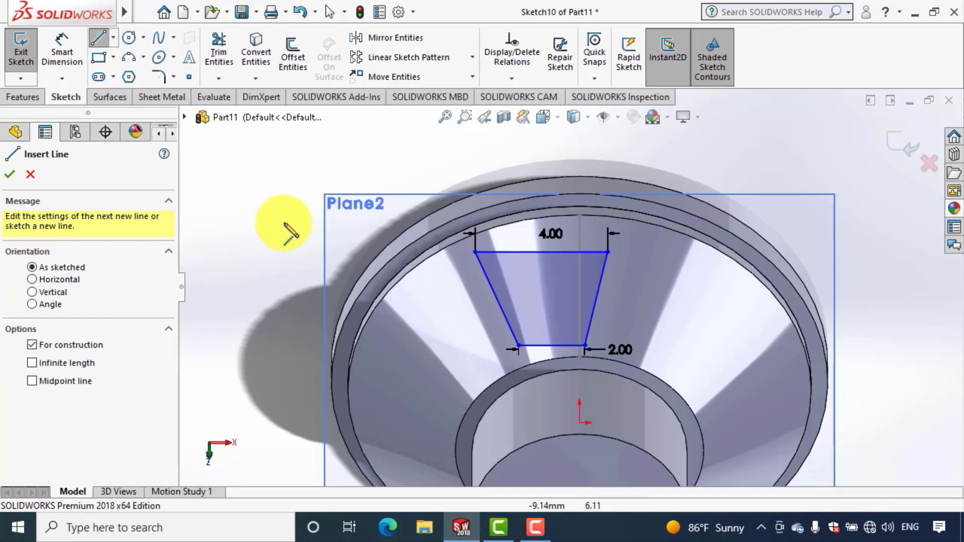
click(551, 346)
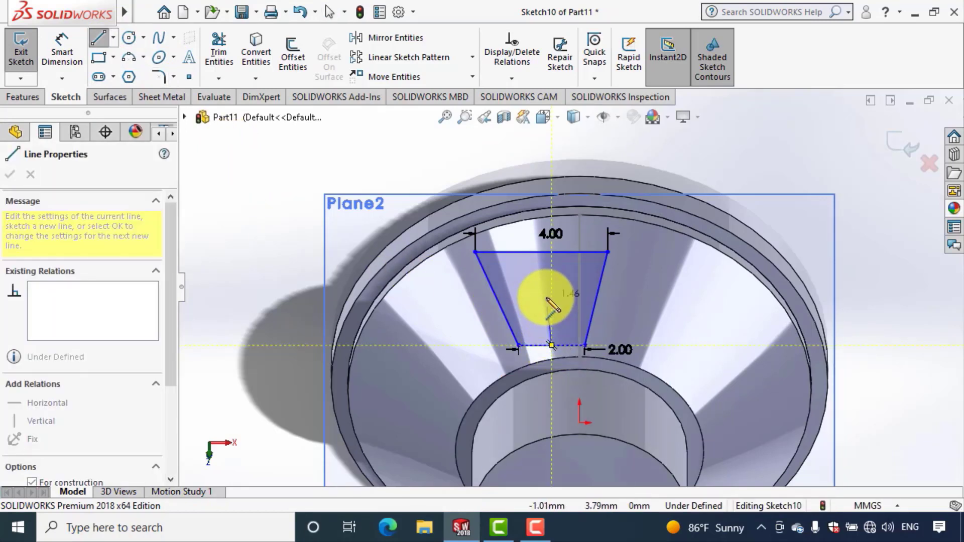
click(540, 252)
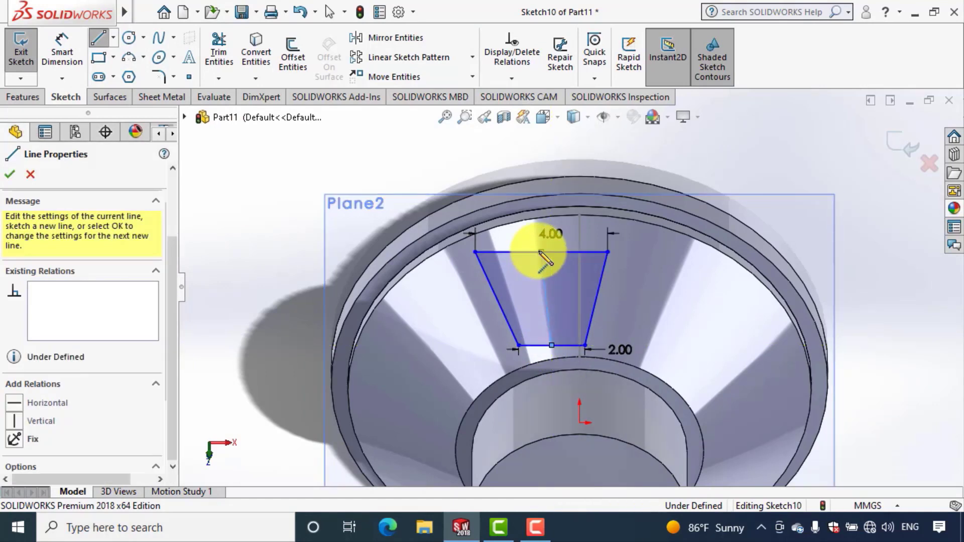
key(Escape)
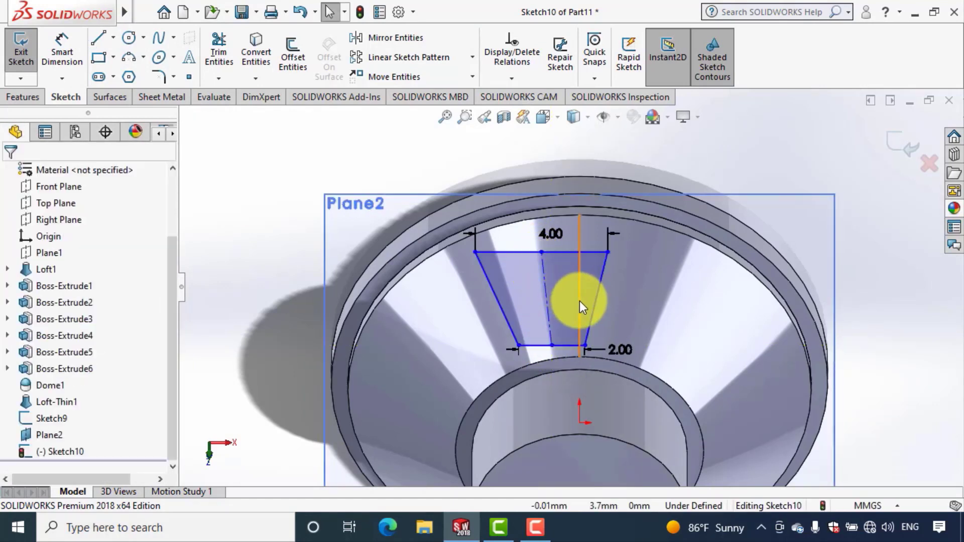
Make the centerline collinear with Line1 of Sketch9
click(579, 300)
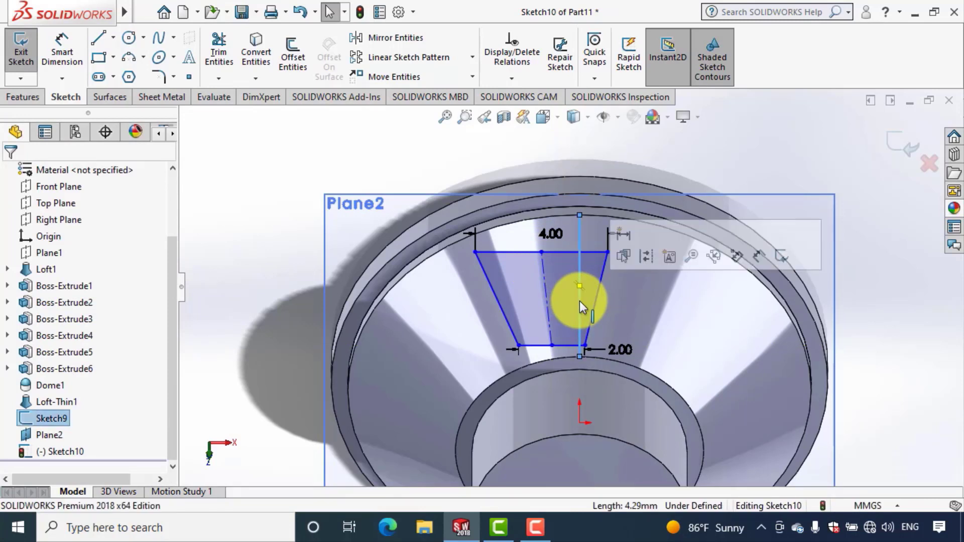
ctrl+click(548, 293)
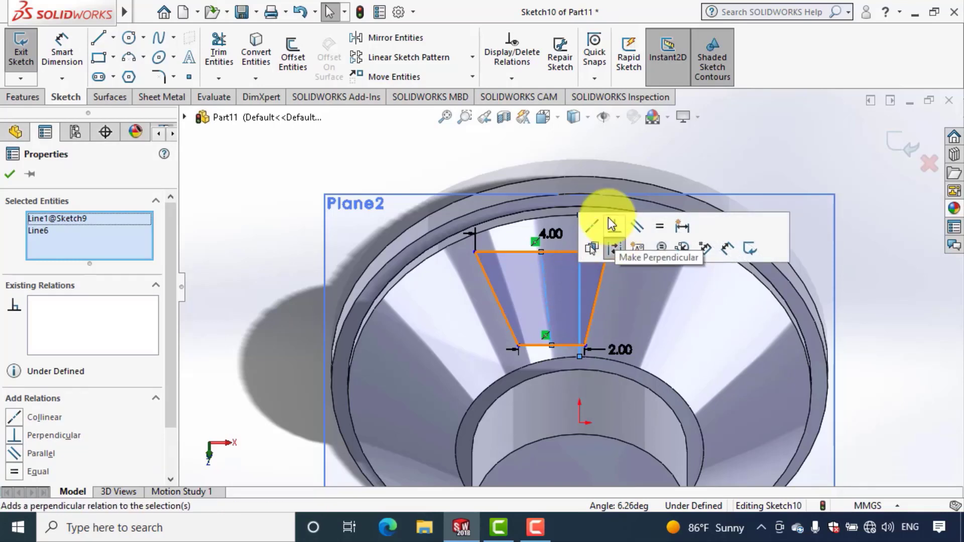
click(594, 227)
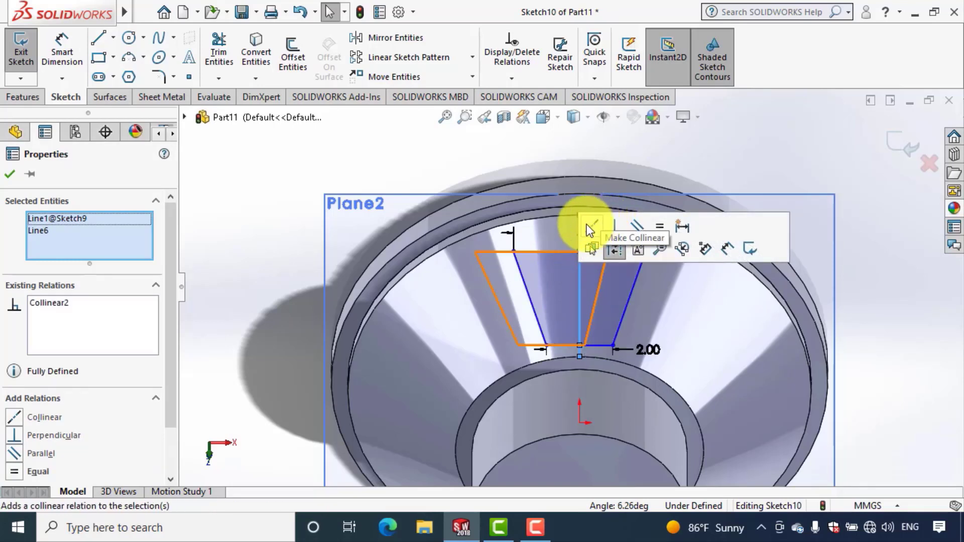
click(10, 175)
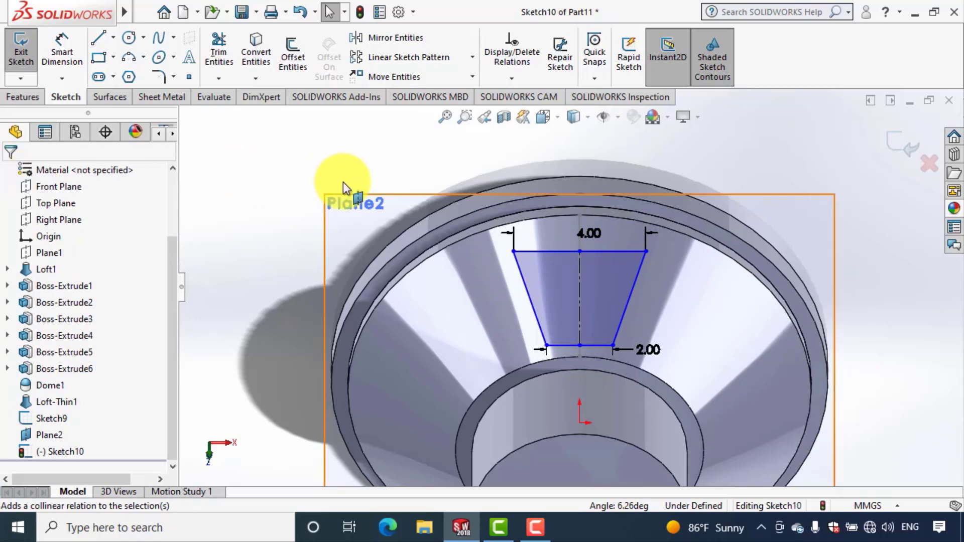
Draw short vertical centerlines above the top-edge midpoint and below the bottom-edge midpoint
click(112, 40)
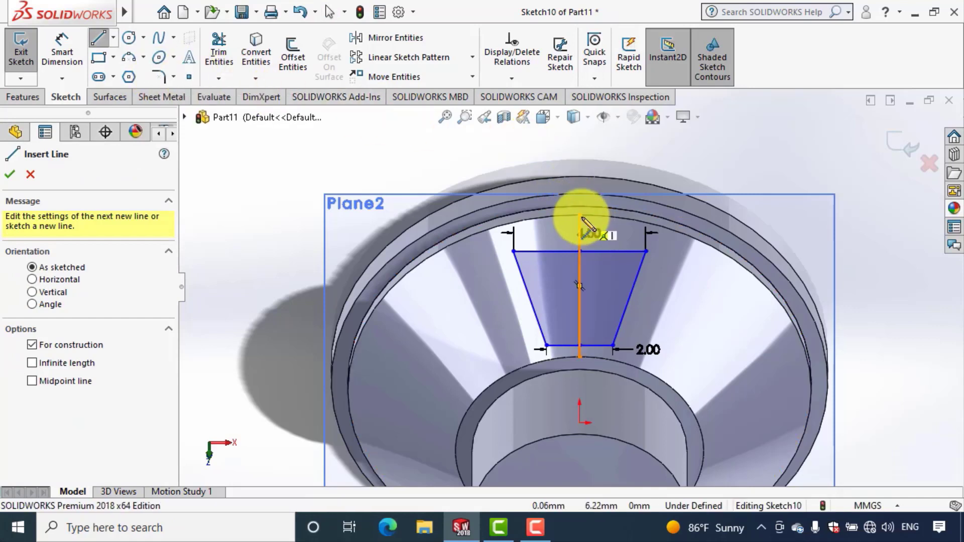
click(579, 251)
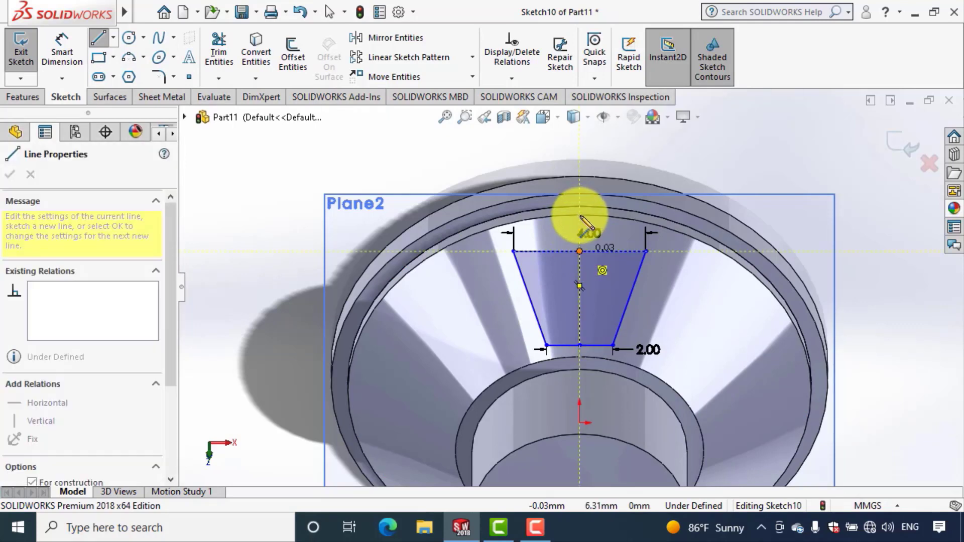
click(579, 214)
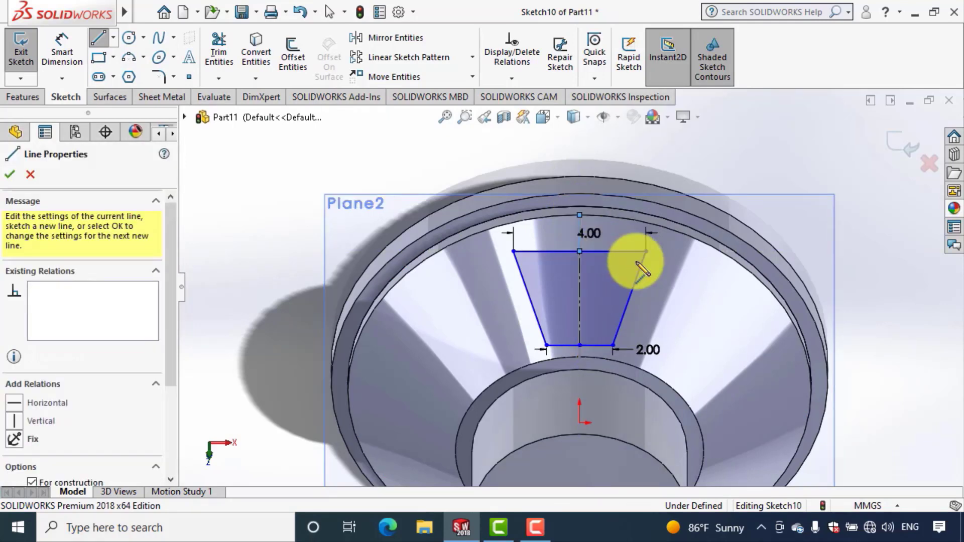
key(Escape)
key(Escape)
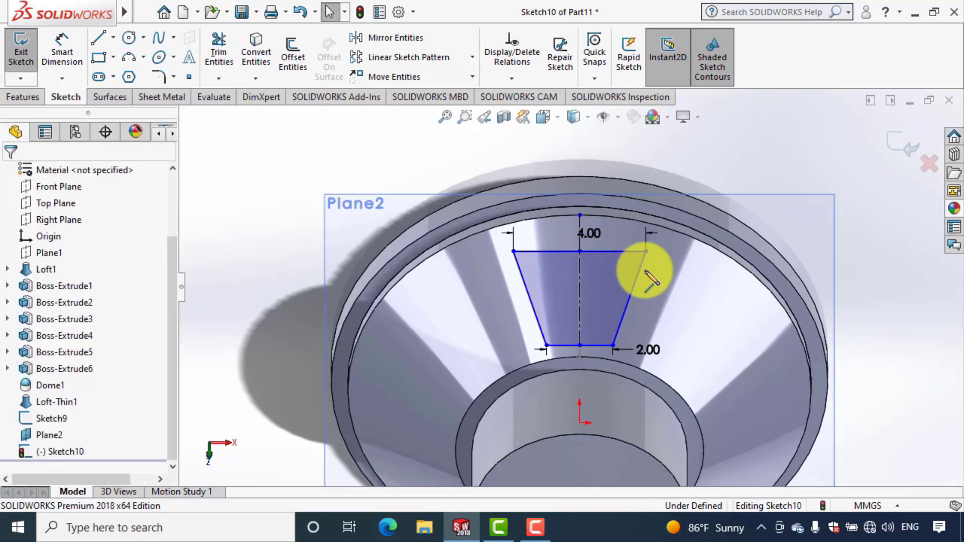
click(114, 37)
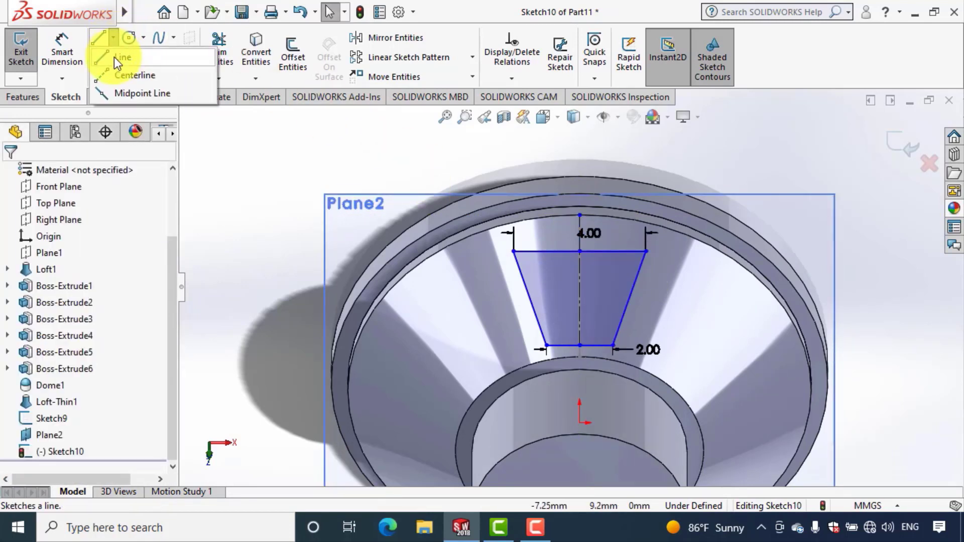
click(175, 78)
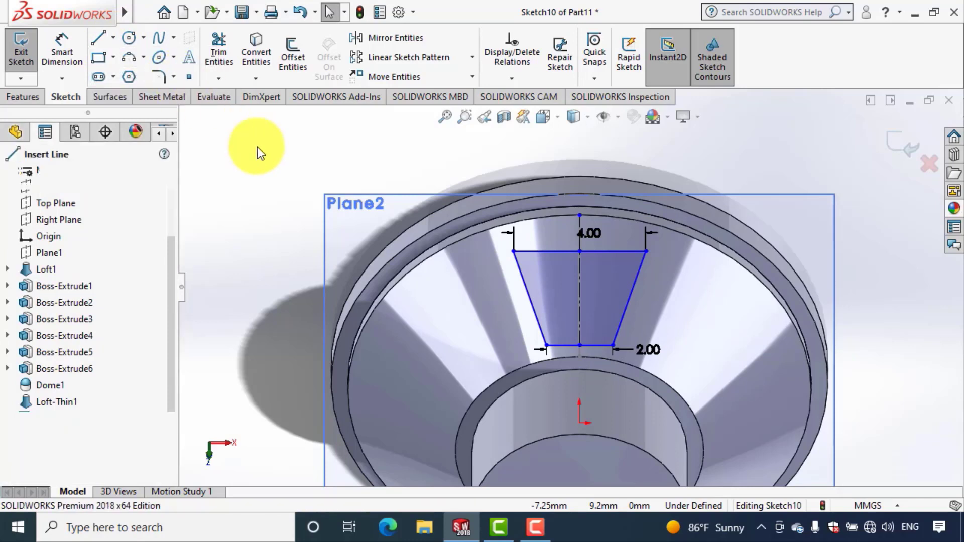
click(581, 346)
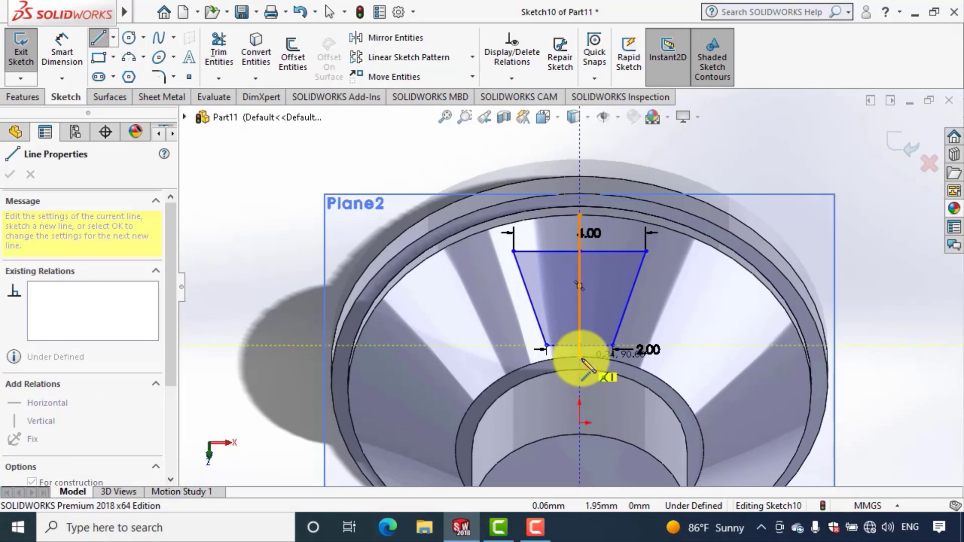
double_click(582, 360)
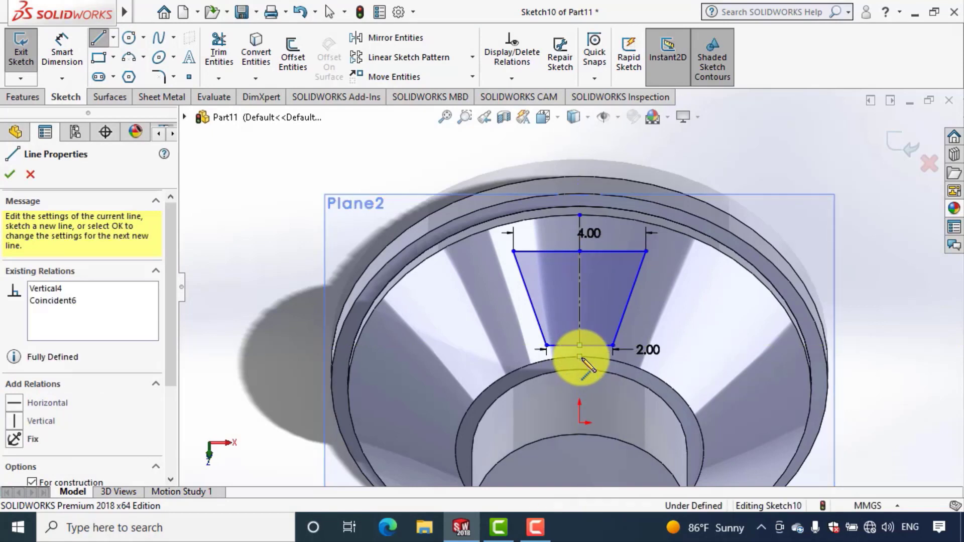
key(Escape)
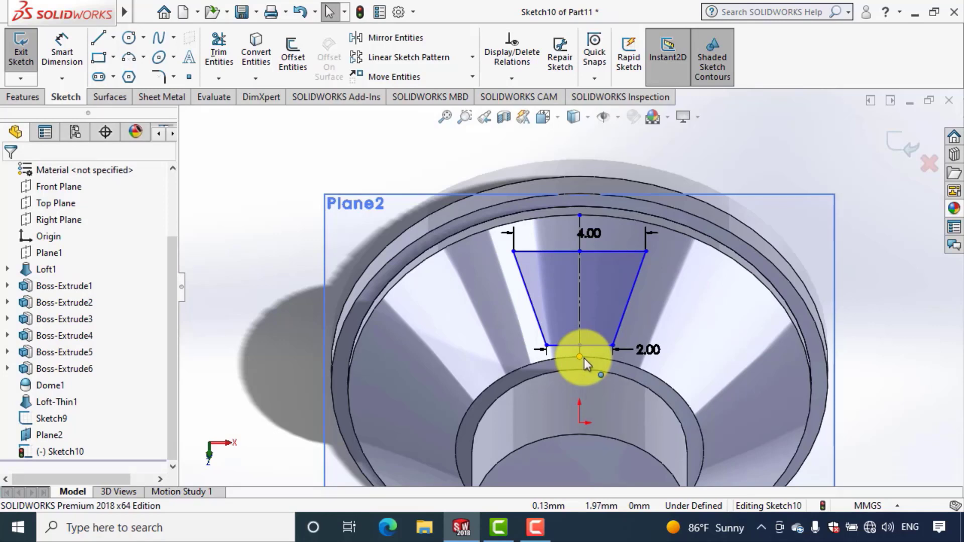
Dimension the short construction line below the bottom edge to 0.3
click(60, 53)
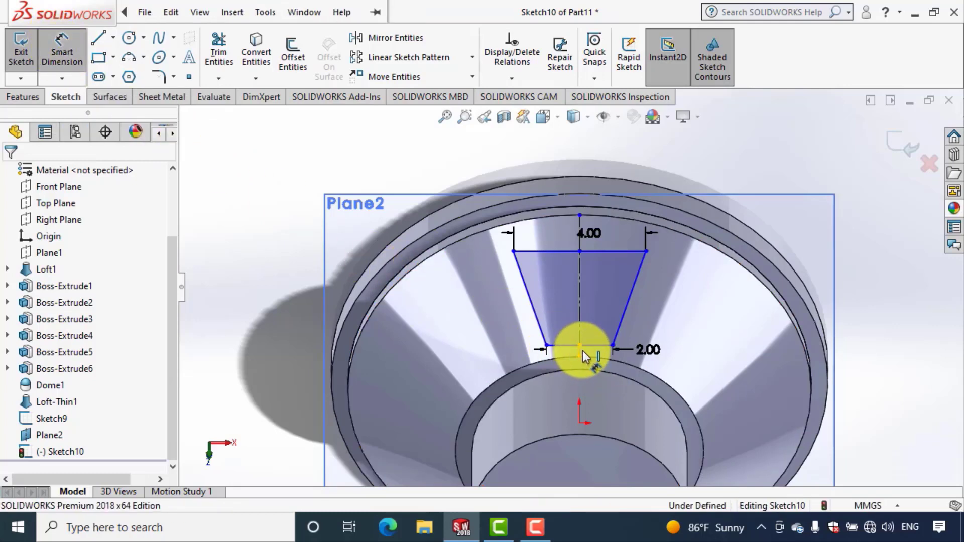
click(625, 357)
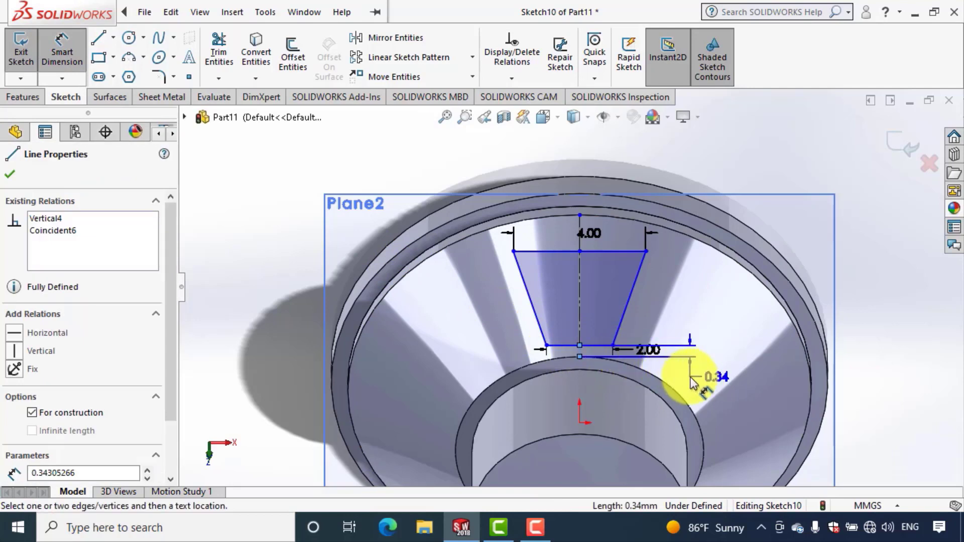
click(483, 372)
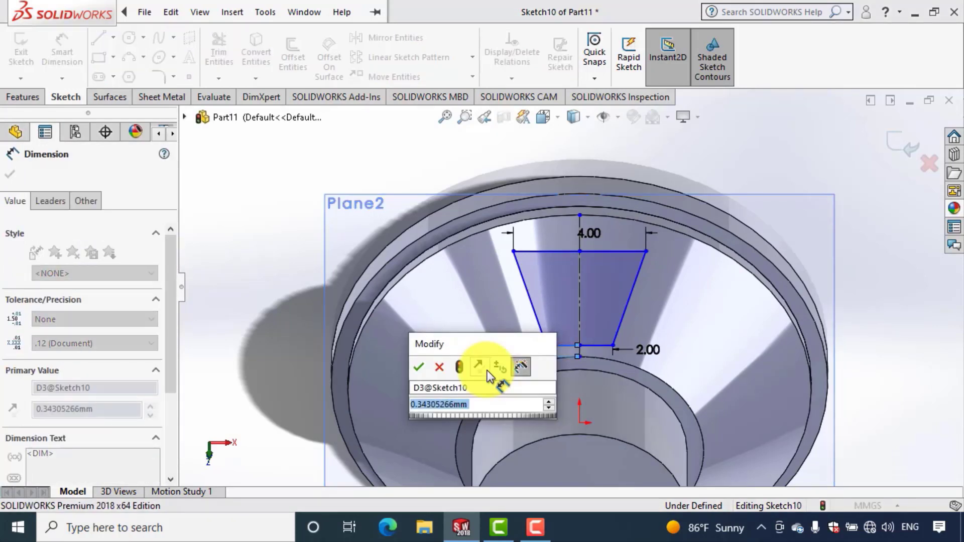
text(0.3)
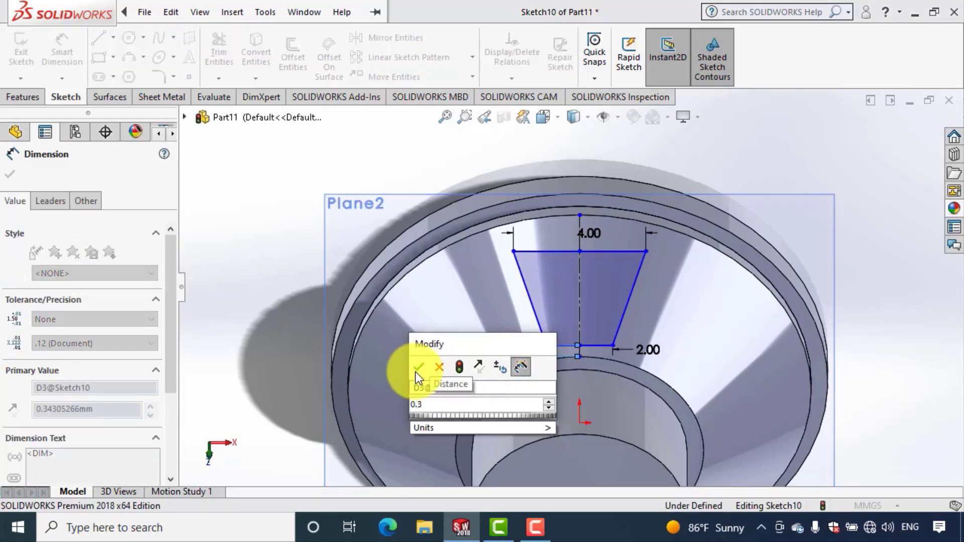
click(417, 368)
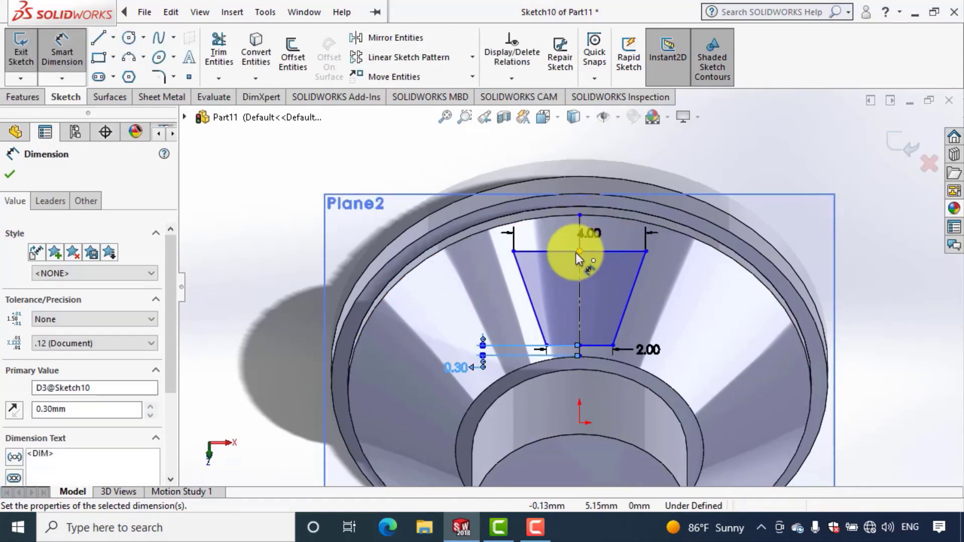
key(Escape)
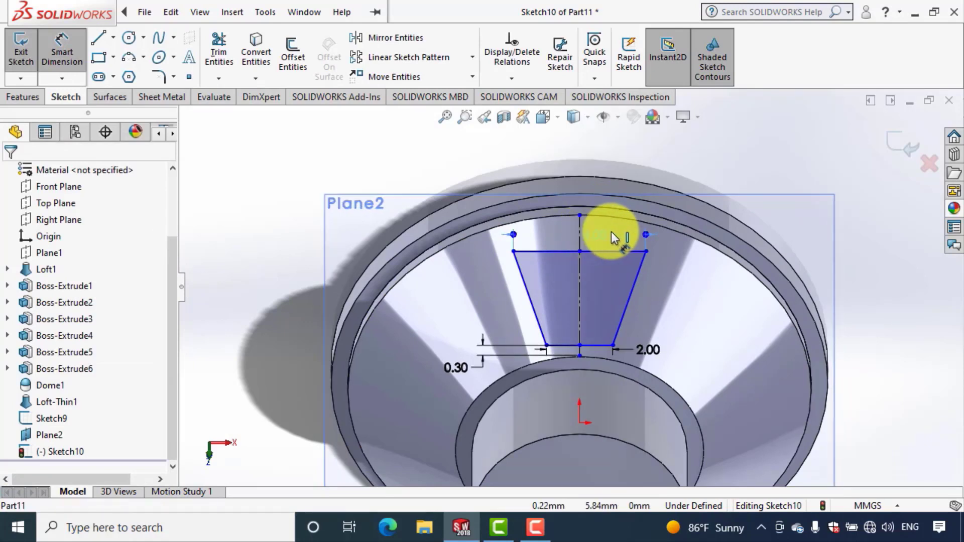
Dimension the upper construction line above the top edge to 1
click(664, 242)
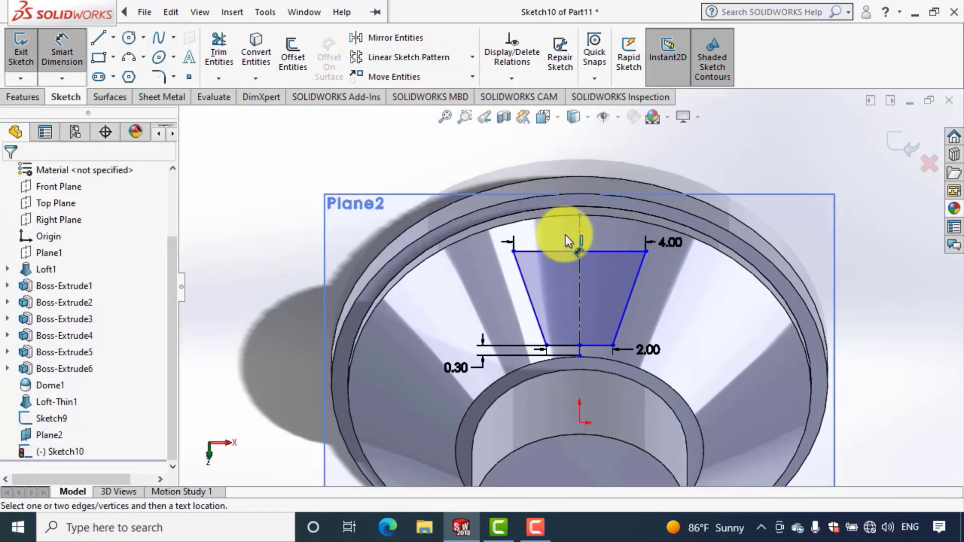
click(528, 235)
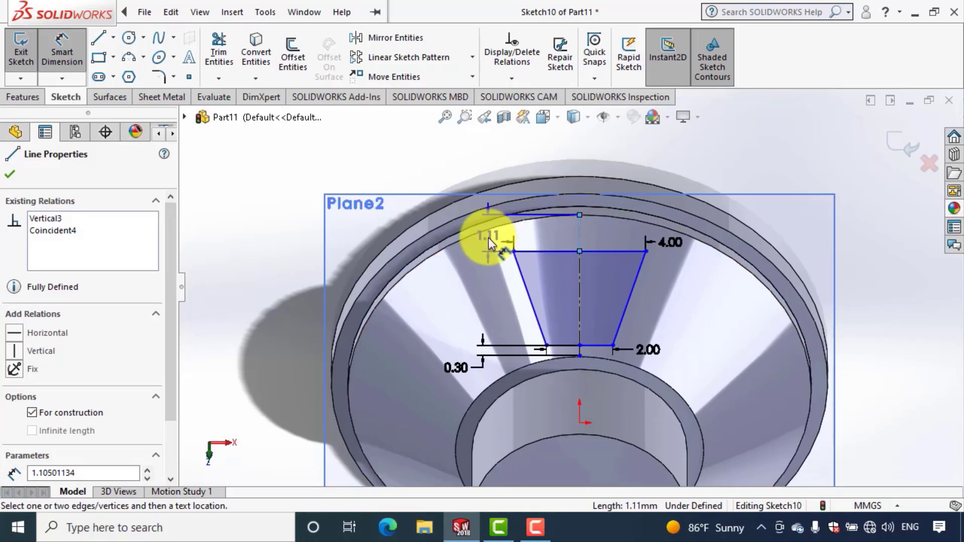
click(486, 242)
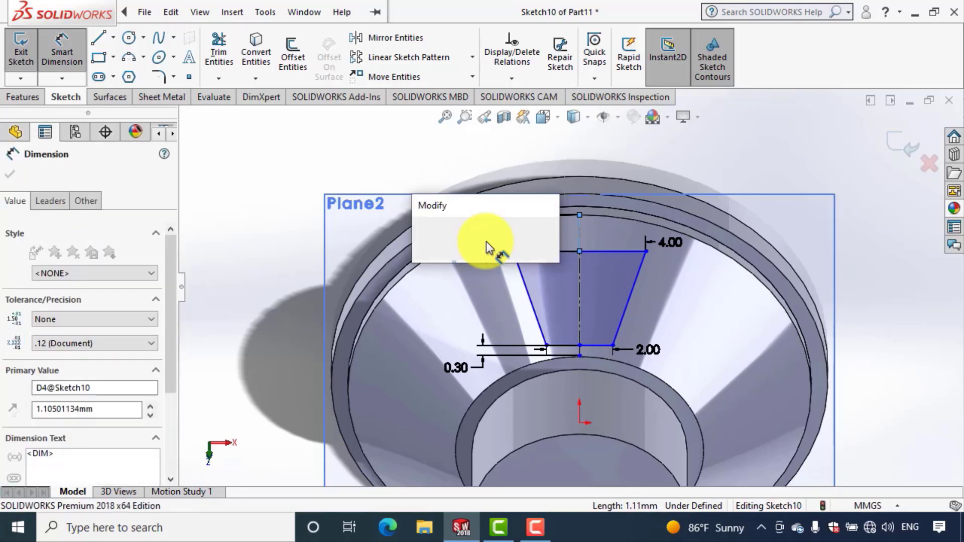
text(1)
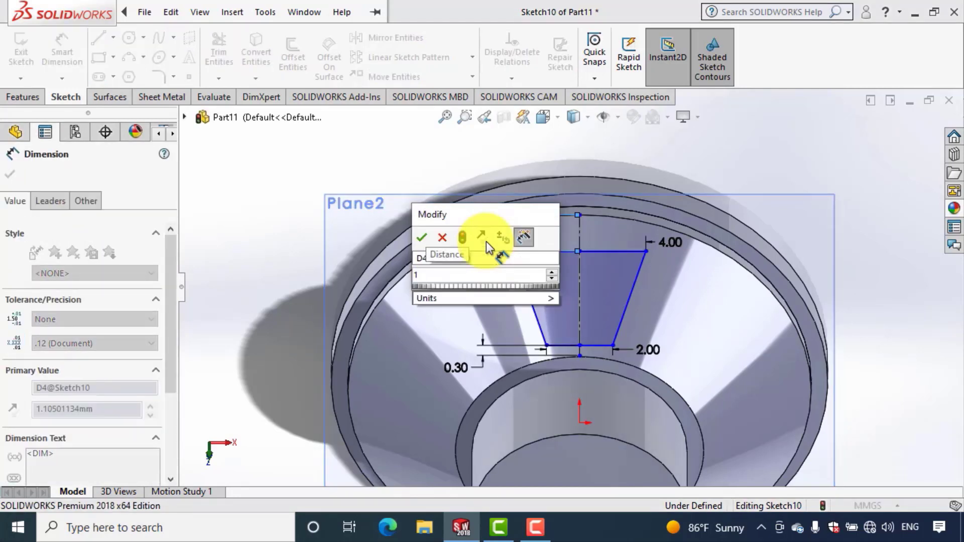
click(422, 238)
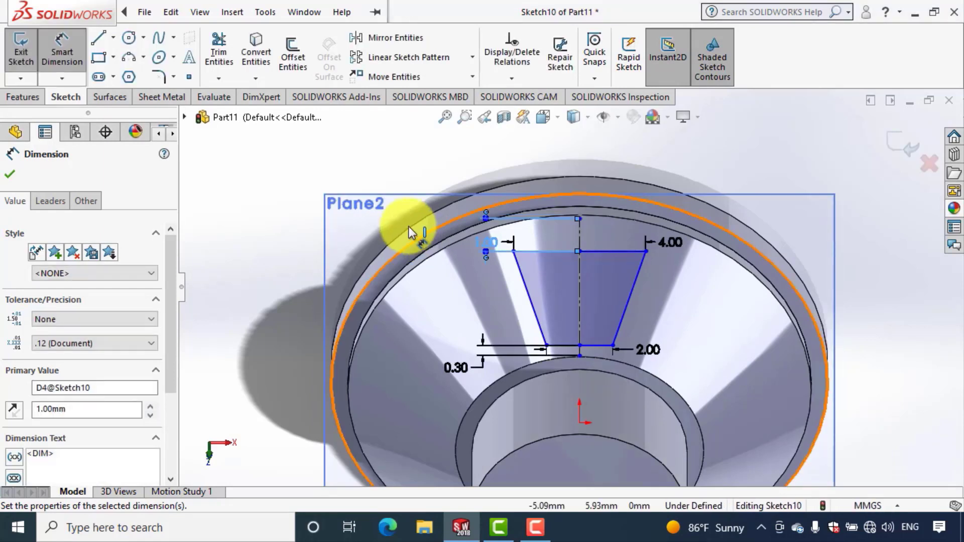
click(287, 184)
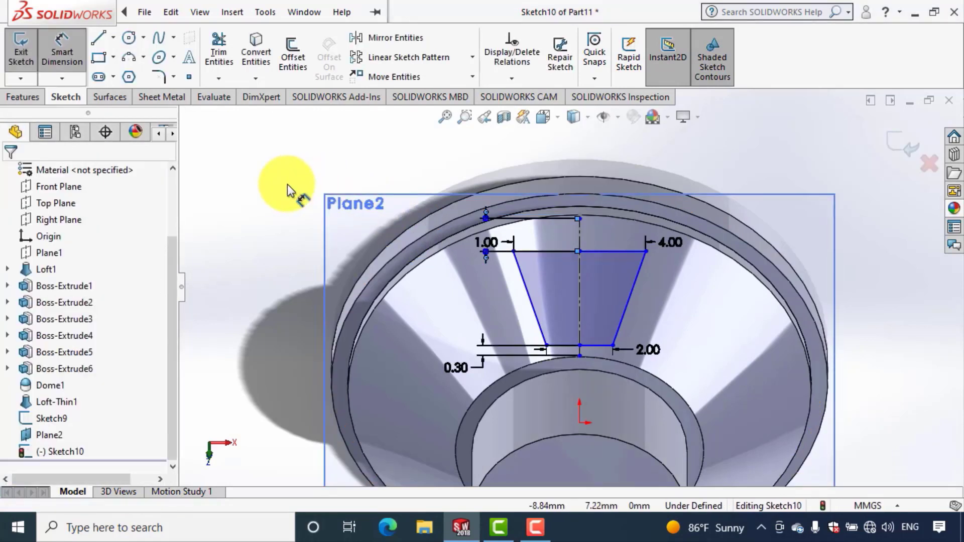
key(Escape)
Make the centreline's top endpoint coincident with the part's circular rim edge
click(580, 221)
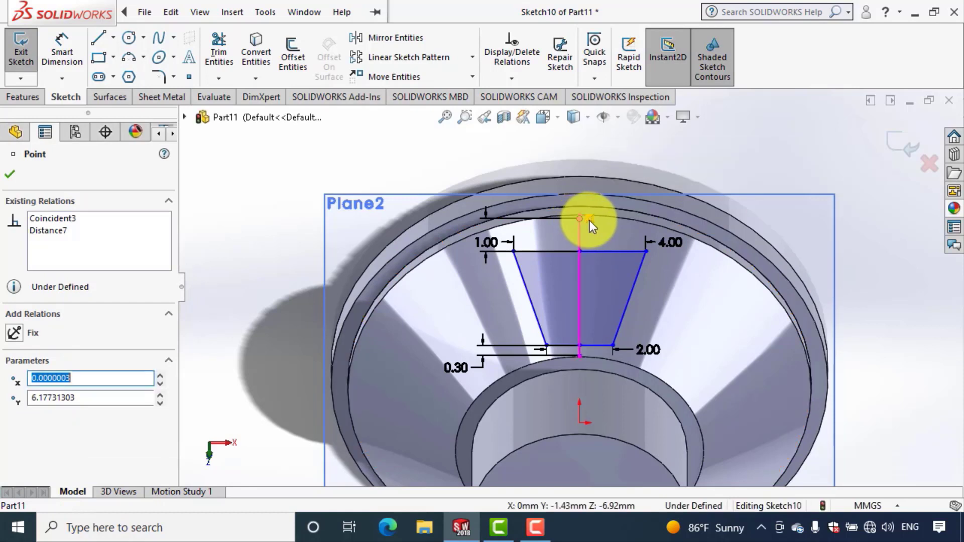
key(Escape)
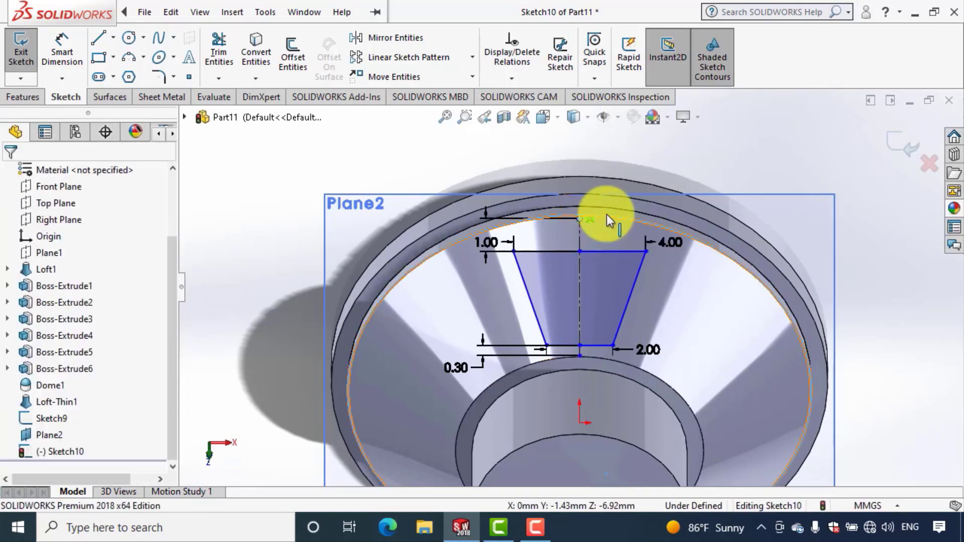
ctrl+click(607, 215)
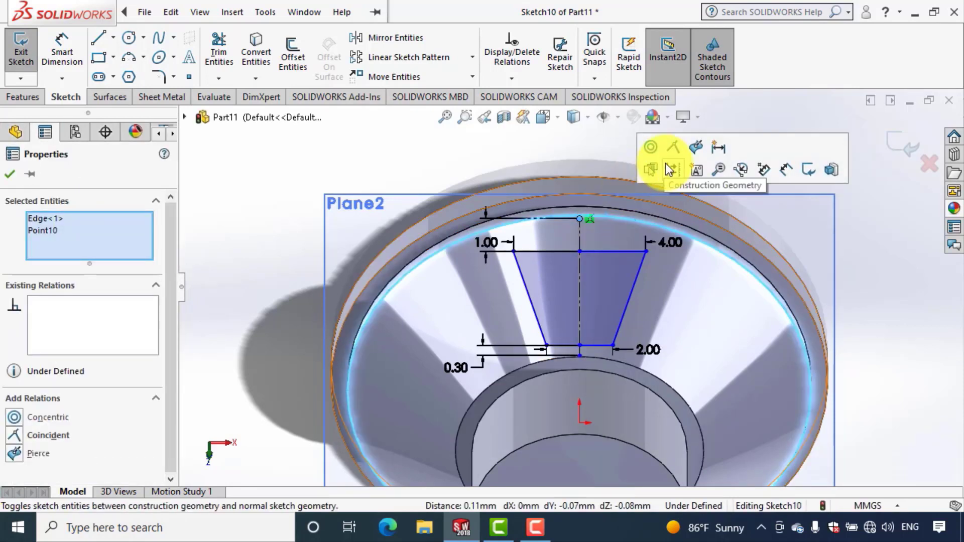
click(673, 148)
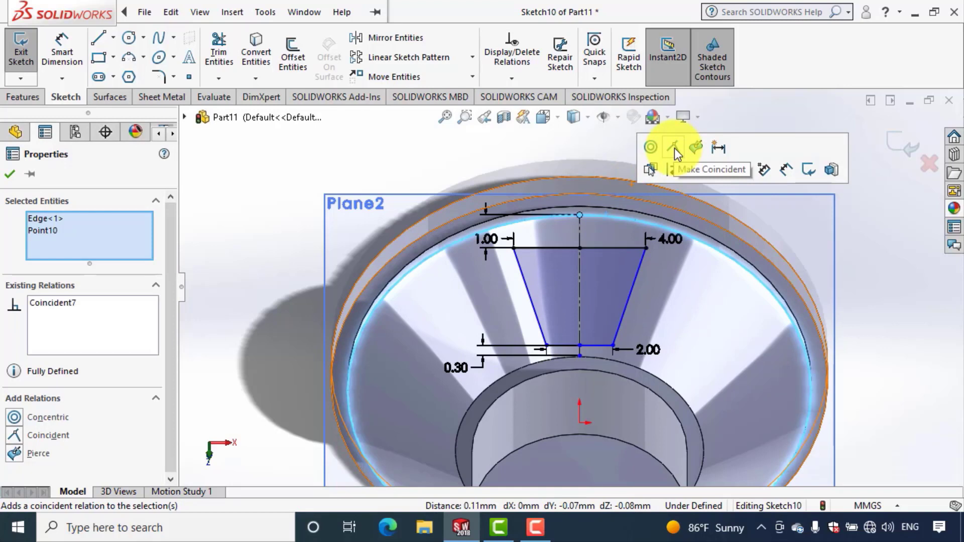
click(4, 175)
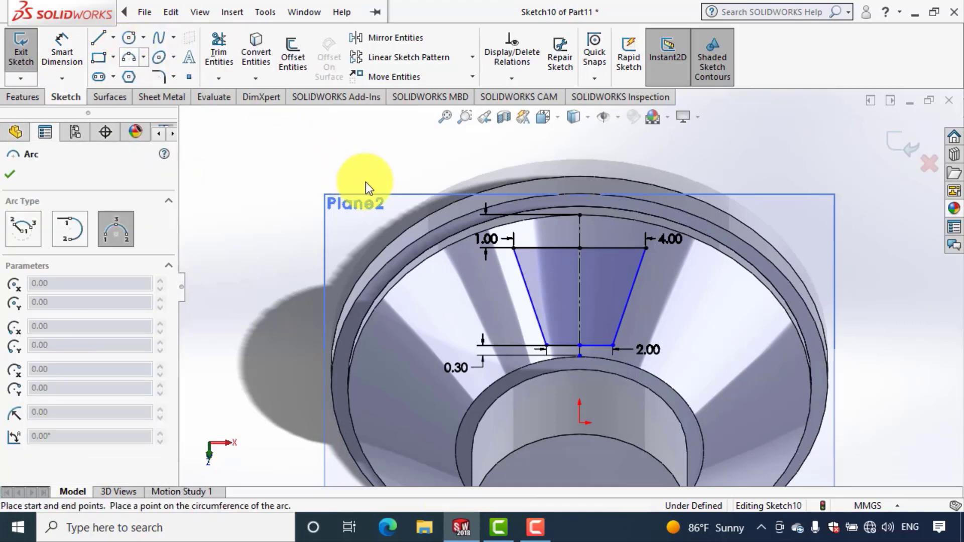
Draw a three-point arc between the trapezoid's top-left and top-right corners
click(513, 248)
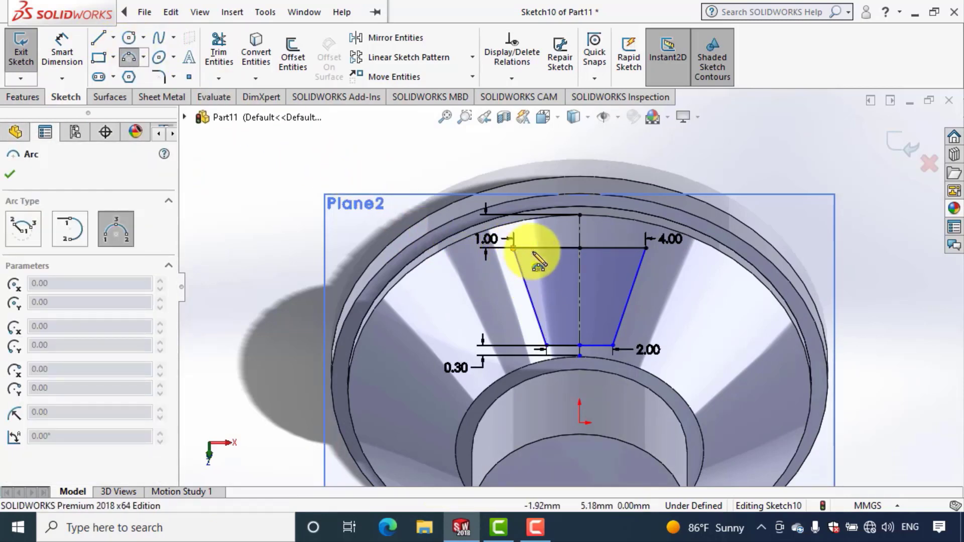
click(645, 248)
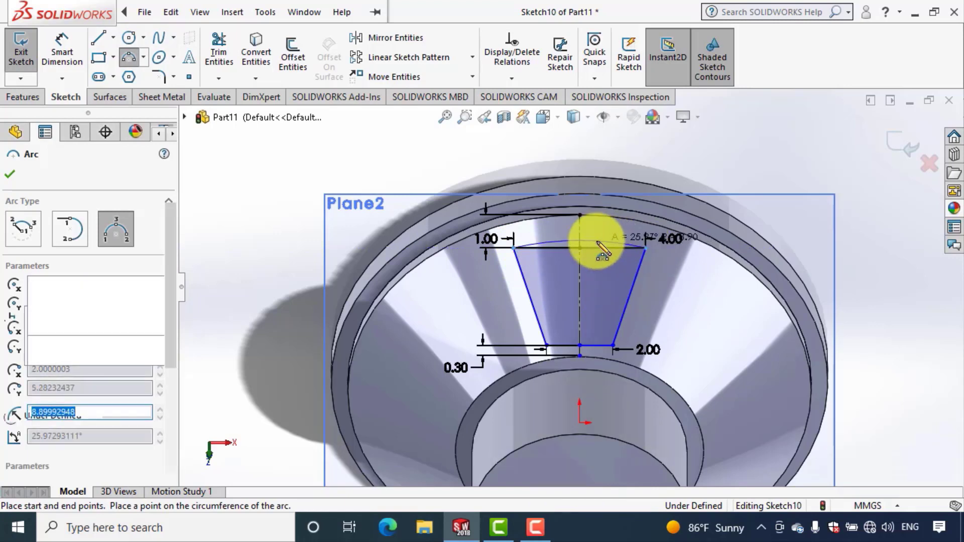
click(601, 250)
key(Escape)
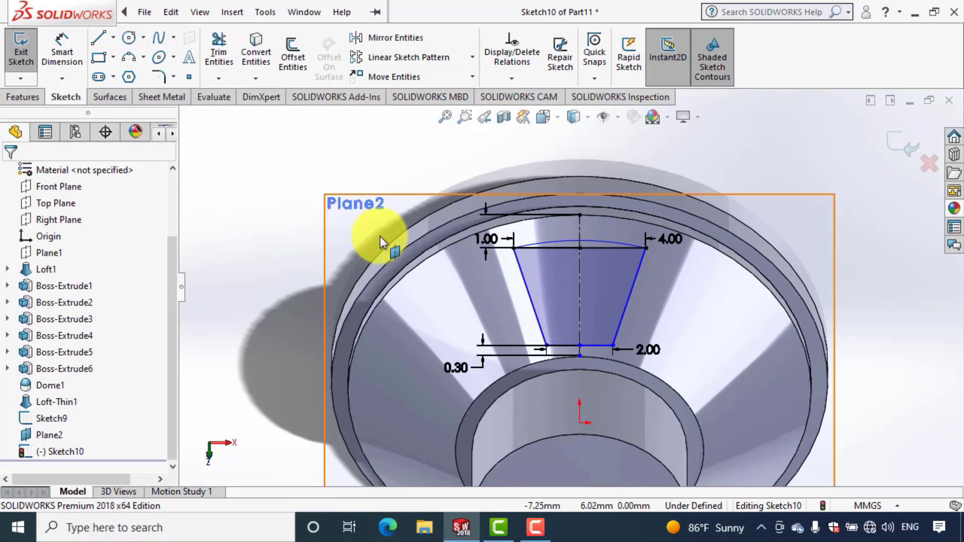
Convert the straight top edge to construction geometry and select the new arc
click(598, 250)
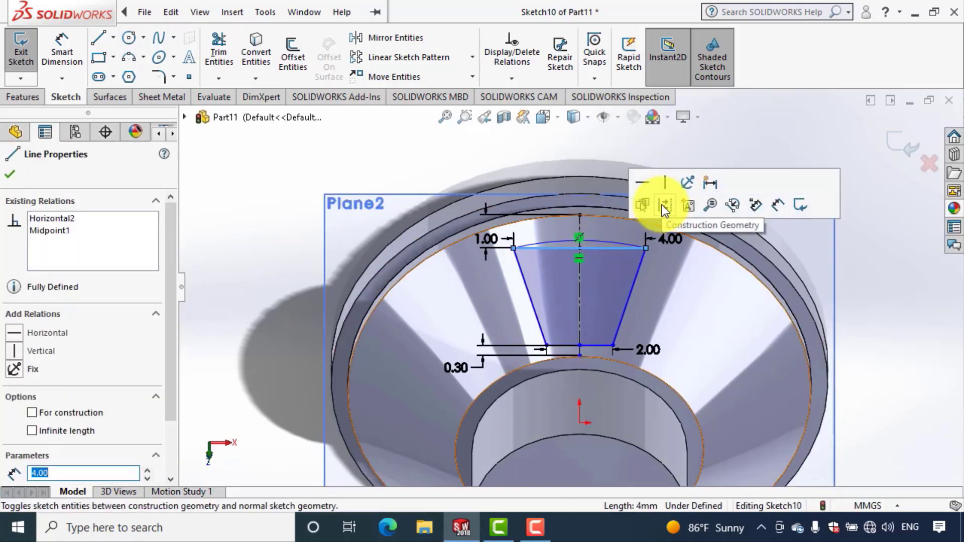
click(652, 204)
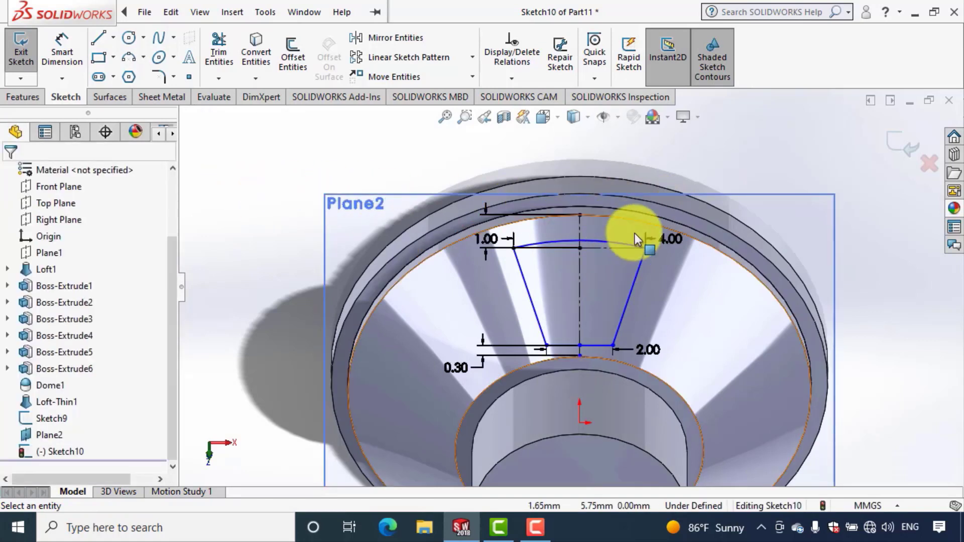
click(587, 242)
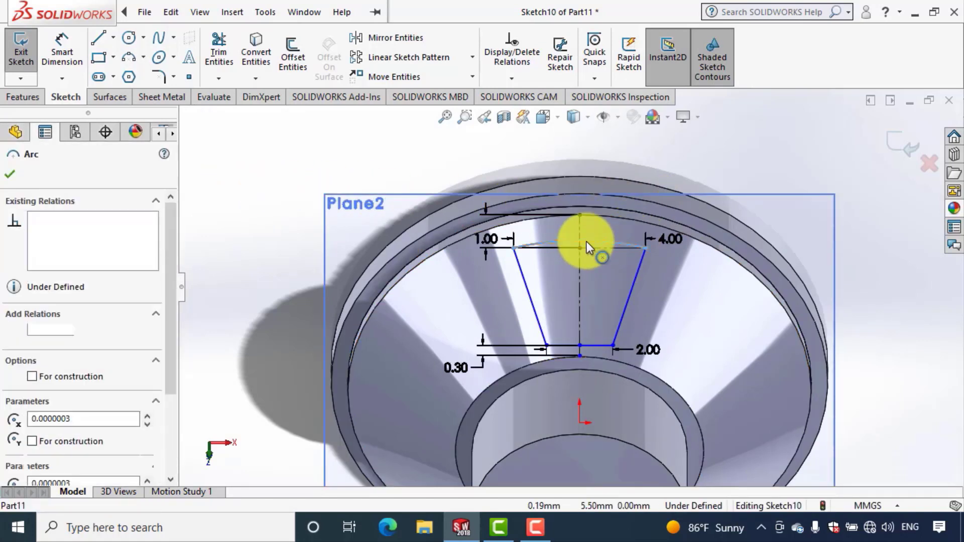
click(595, 218)
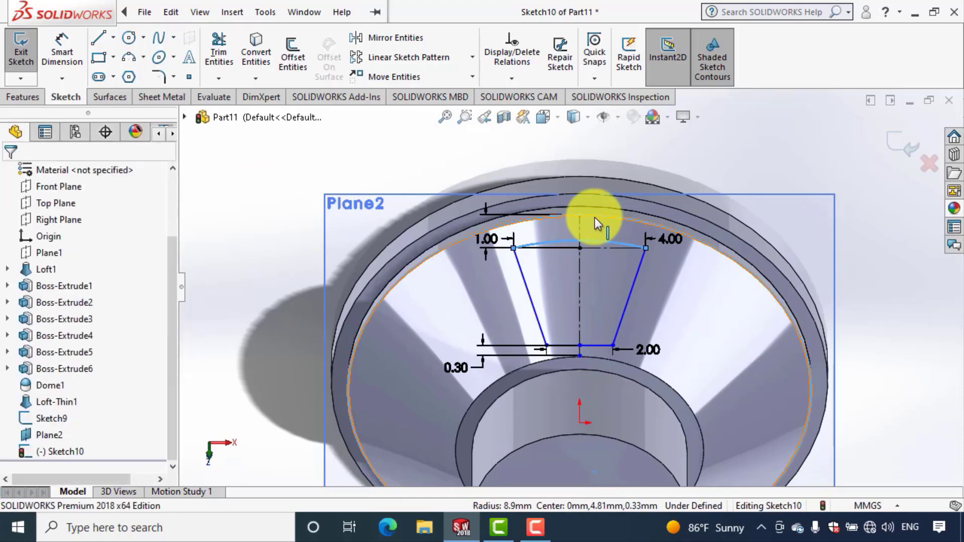
Make the sketch's top arc concentric with the model's circular rim edge
ctrl+click(594, 218)
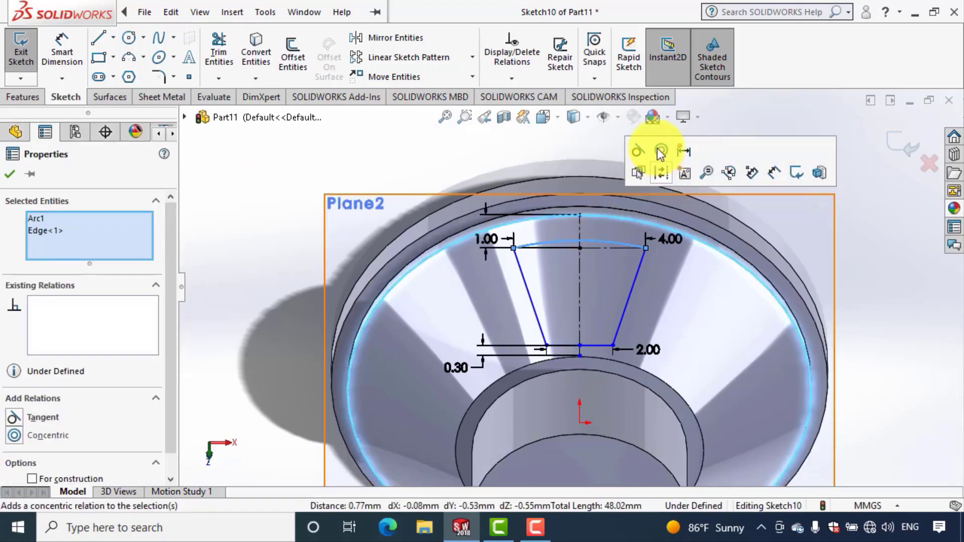
click(6, 175)
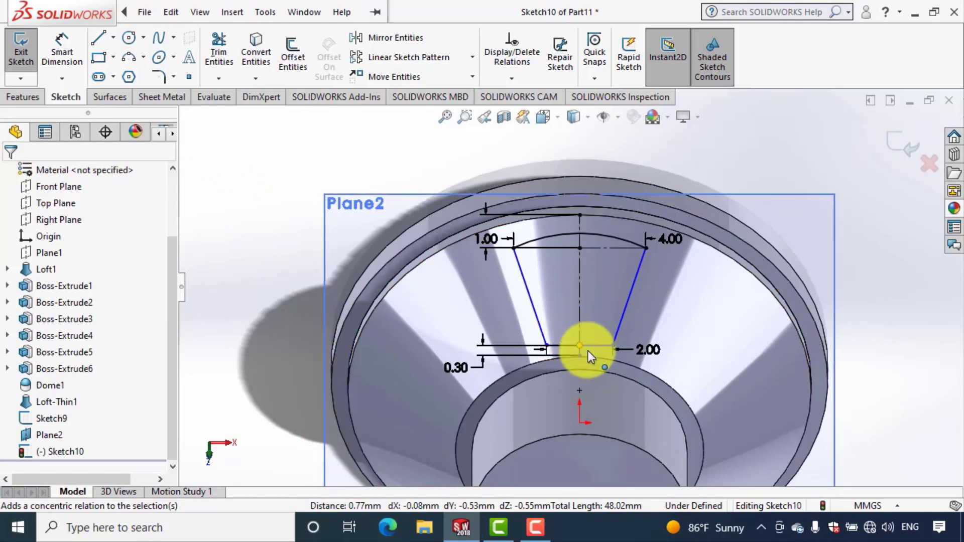
scroll(588, 354, down, 3)
scroll(589, 357, down, 1)
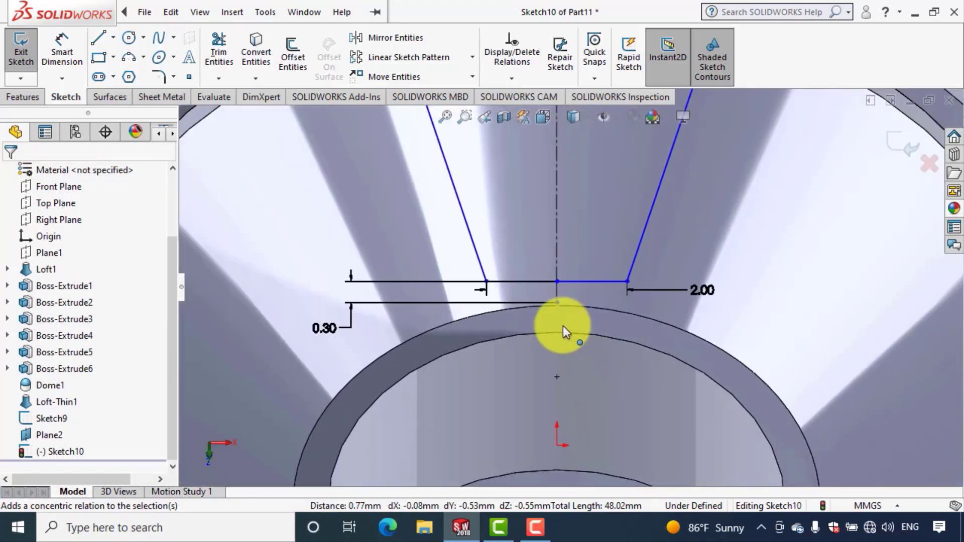
Make the centreline's bottom endpoint coincident with the inner circular edge, fully defining Sketch10
click(555, 302)
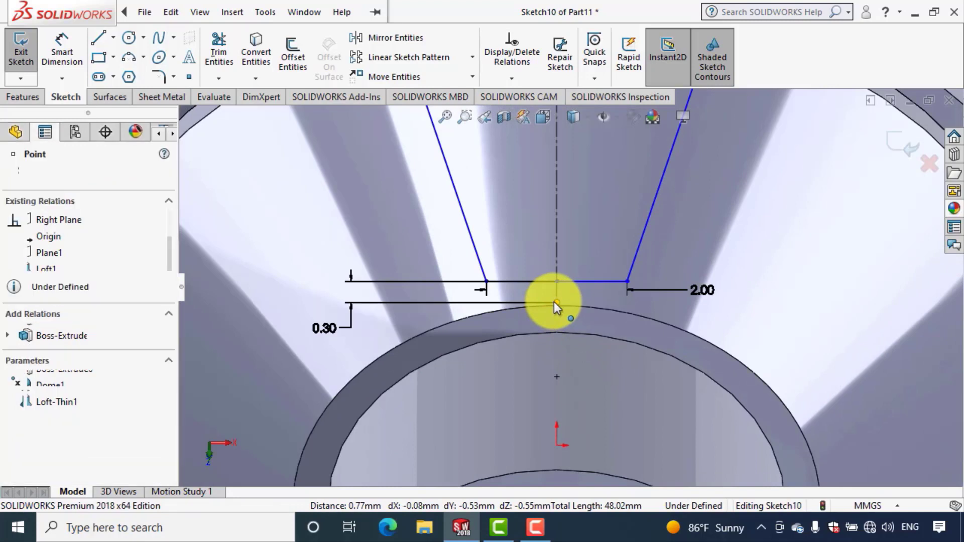
ctrl+click(591, 308)
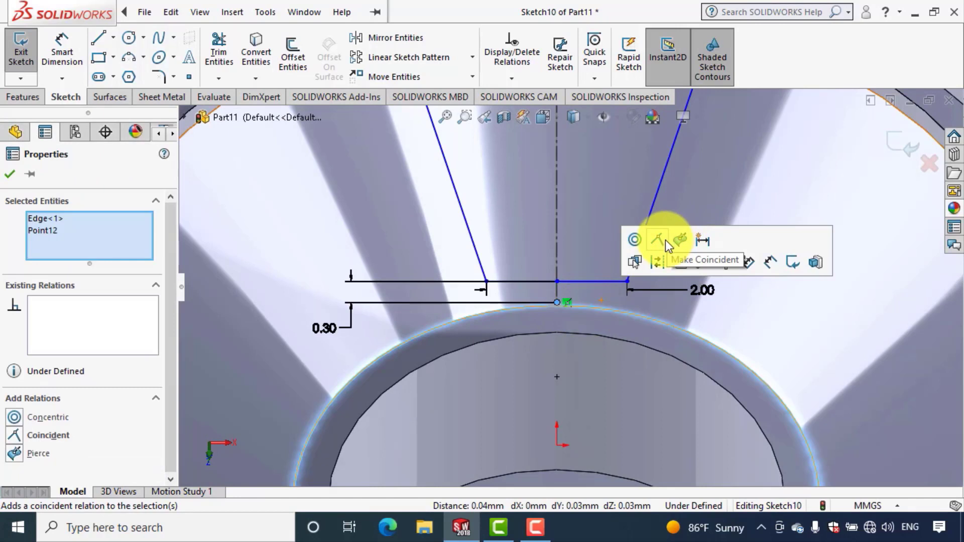
click(666, 241)
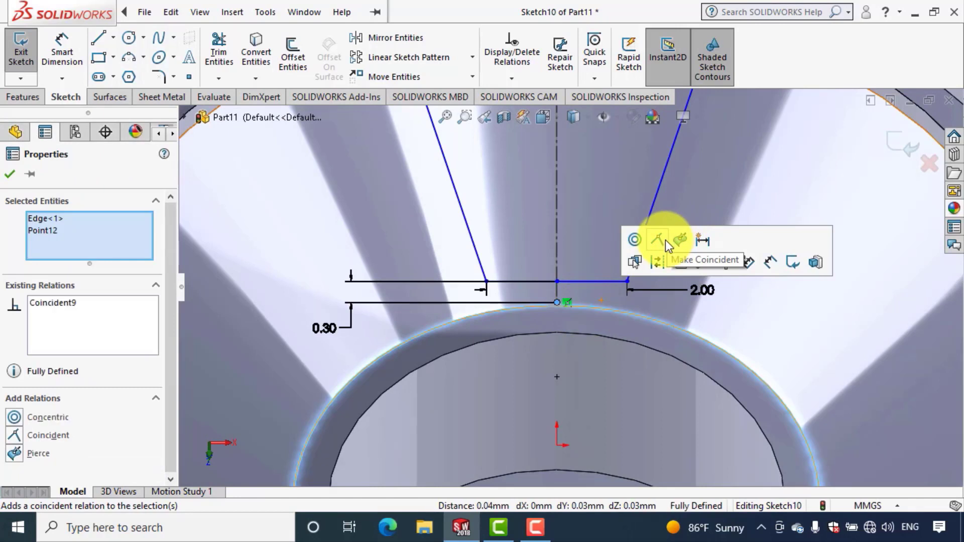
click(10, 174)
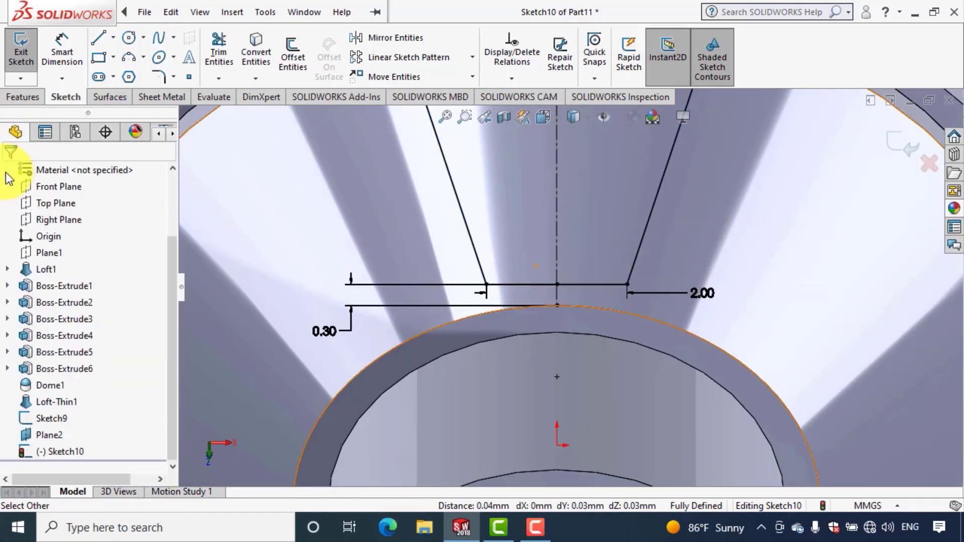
click(444, 122)
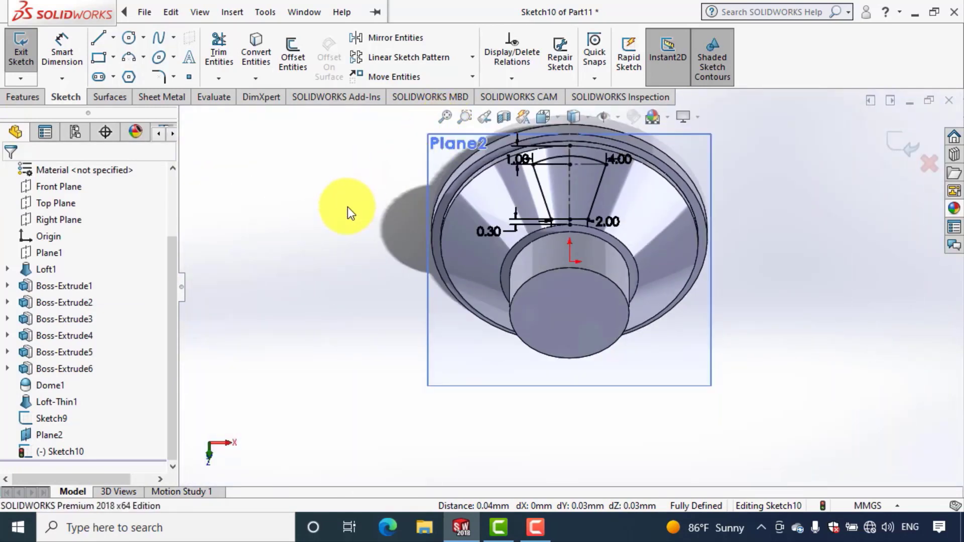
click(17, 100)
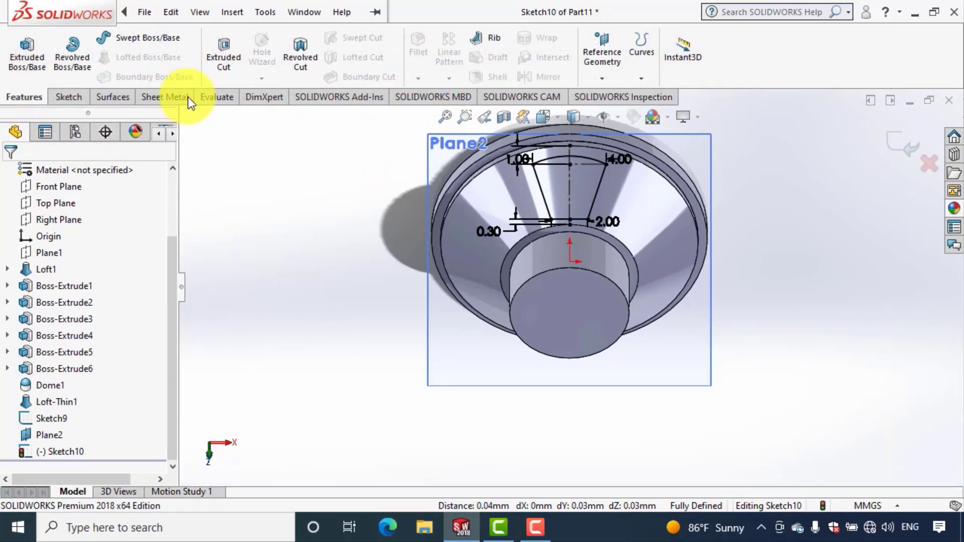
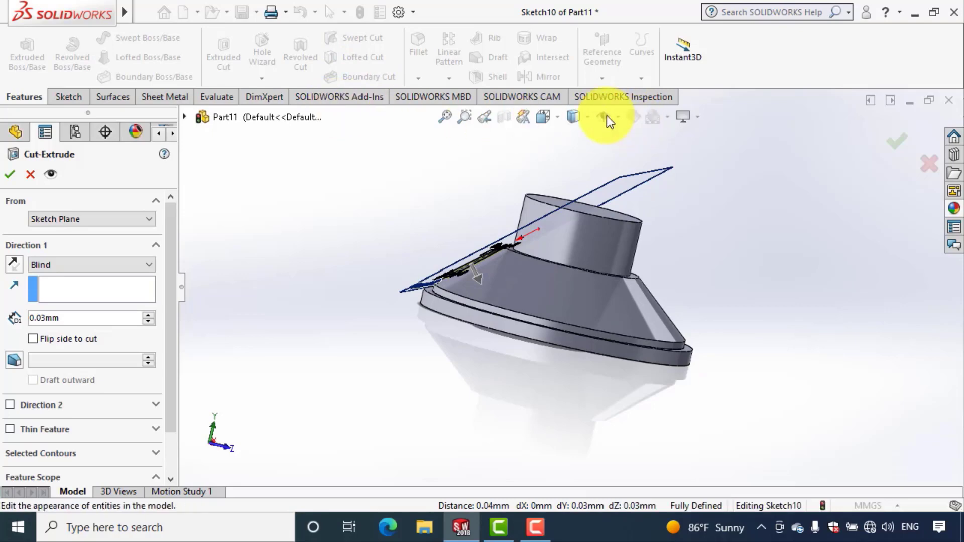
Show the model with Hidden Lines Visible and switch to the Left view
click(588, 121)
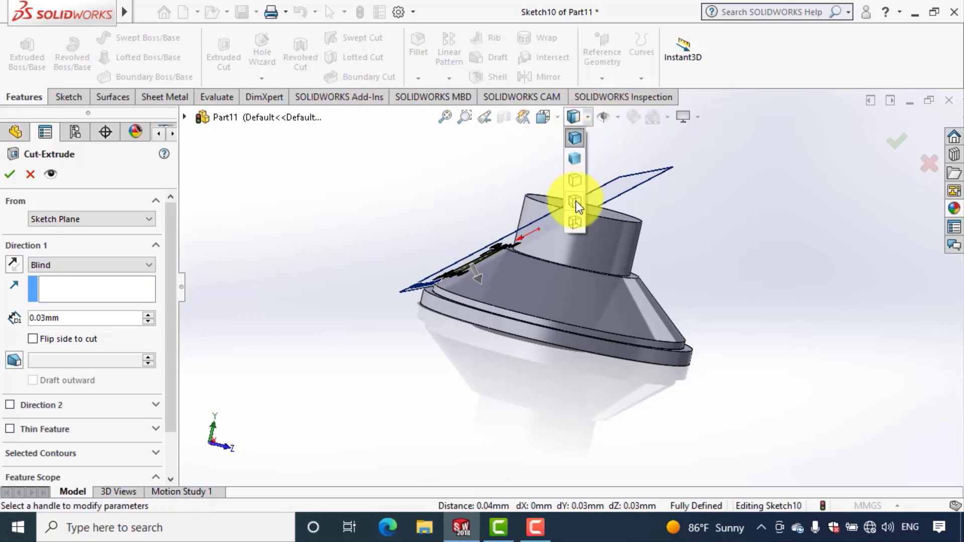
click(576, 202)
mouse_move(470, 234)
middle_down()
mouse_move(439, 183)
mouse_move(486, 218)
middle_up()
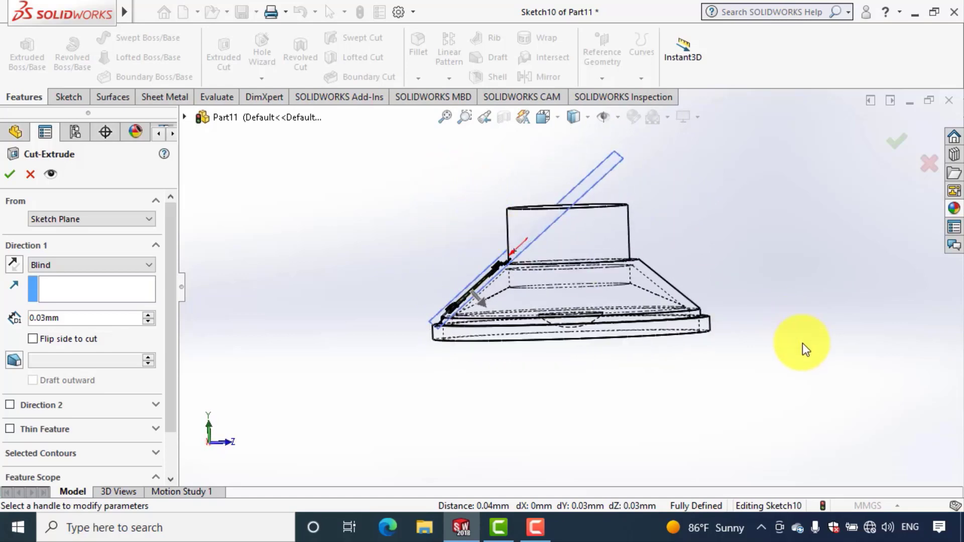
key(space)
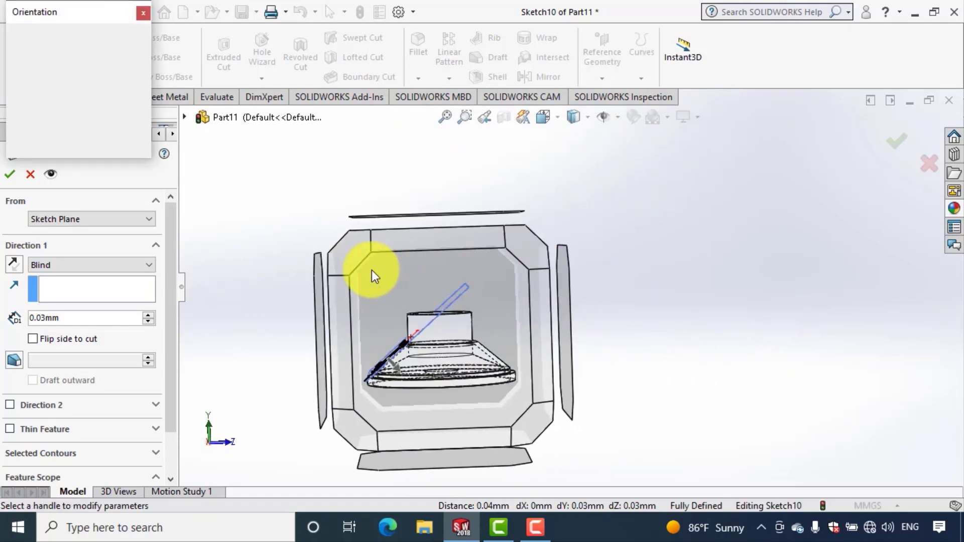
click(400, 285)
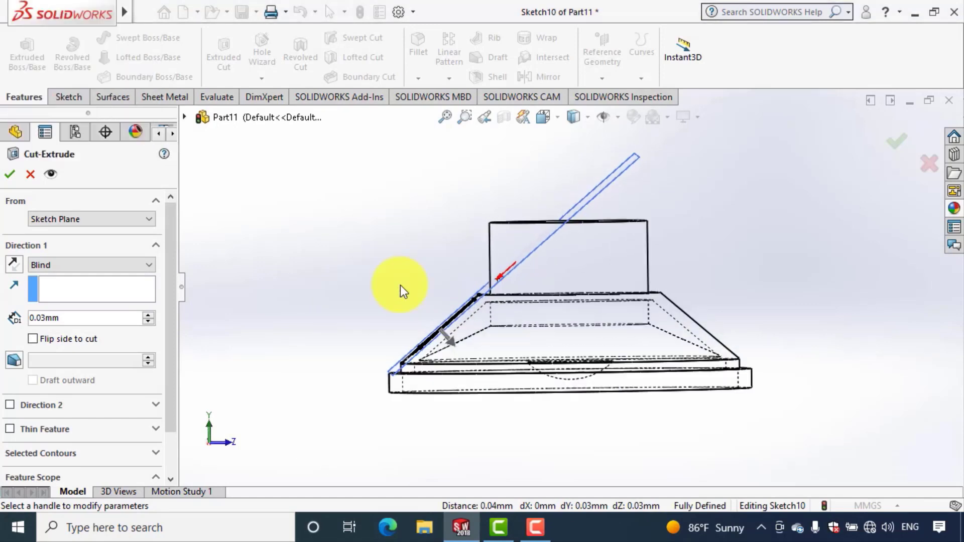
Create Cut-Extrude1 with Direction 1 set to Up To Surface at the cone's inner face
click(140, 263)
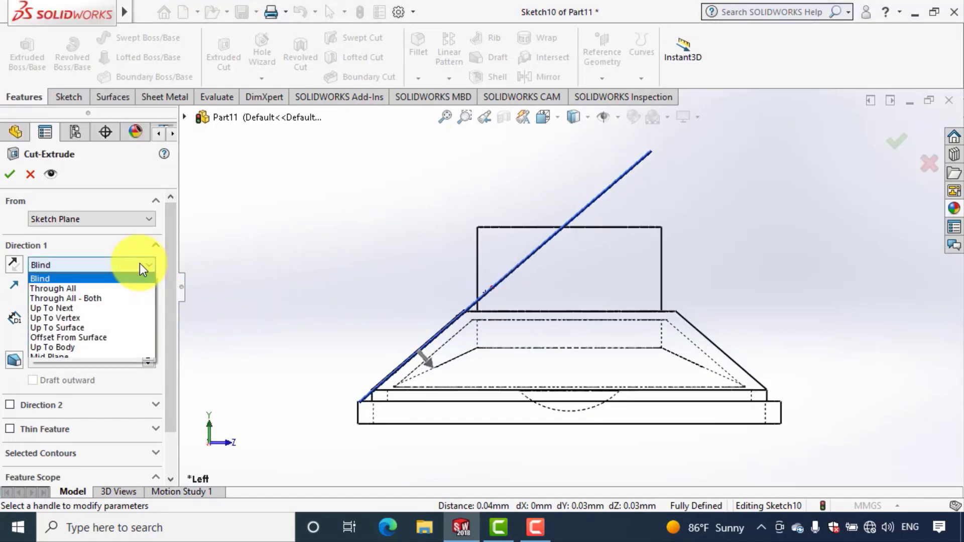
click(135, 328)
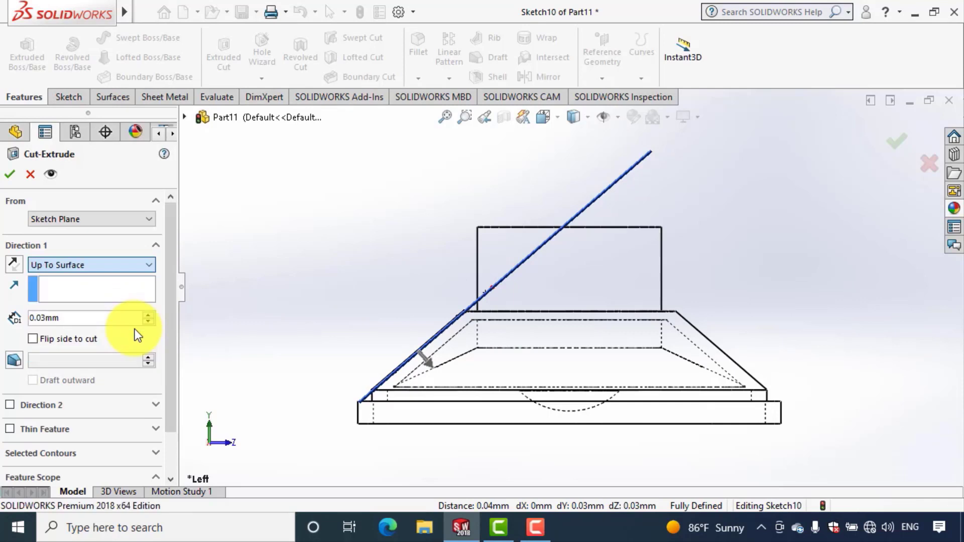
right_click(703, 355)
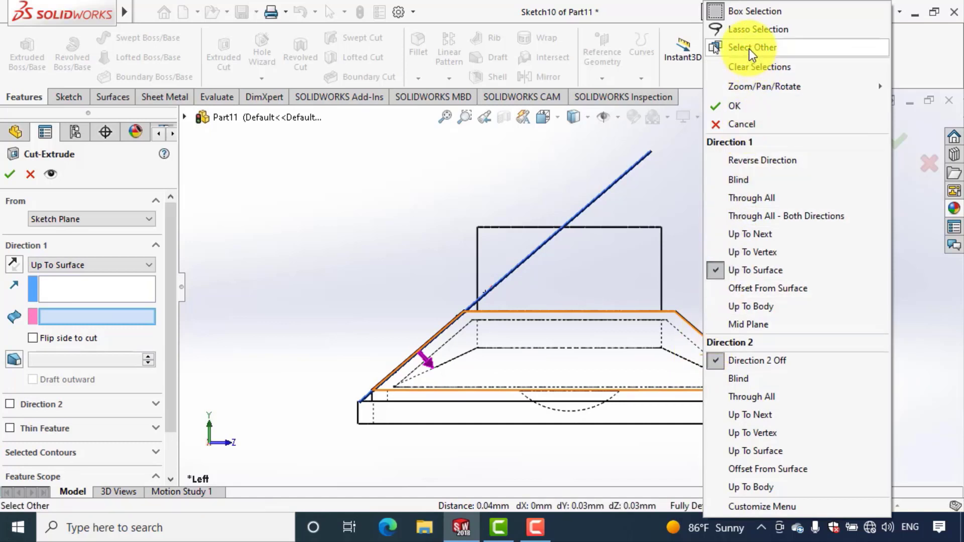
click(817, 46)
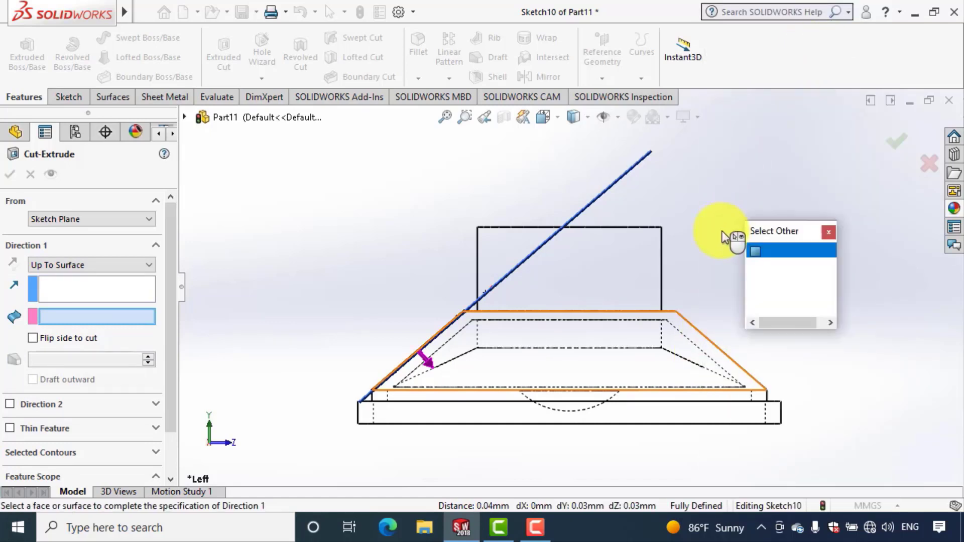
click(776, 248)
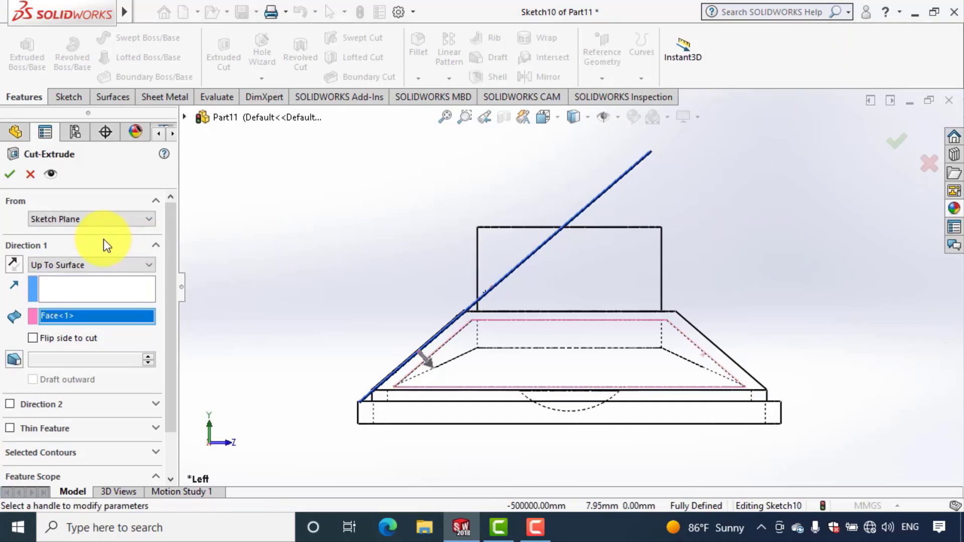
click(9, 174)
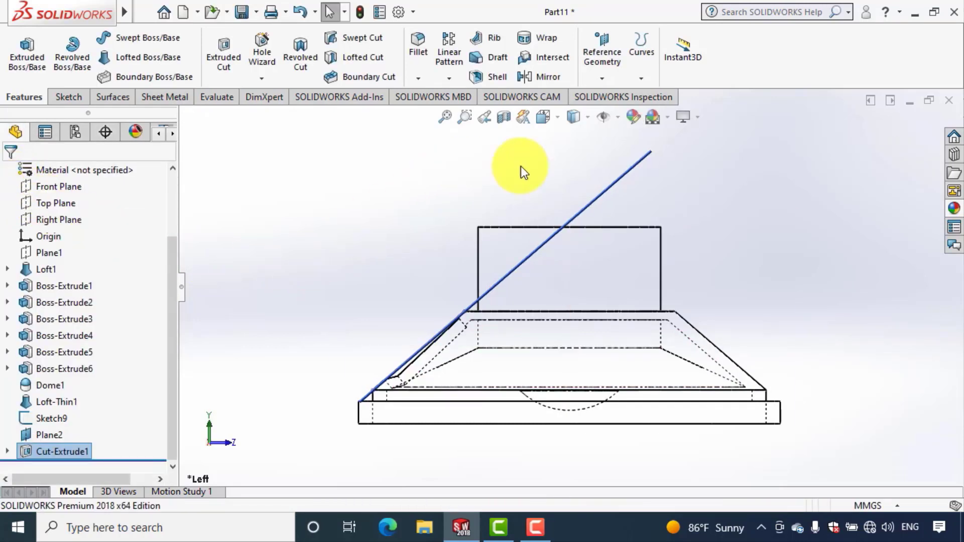
Switch the display style back to Shaded With Edges
click(585, 120)
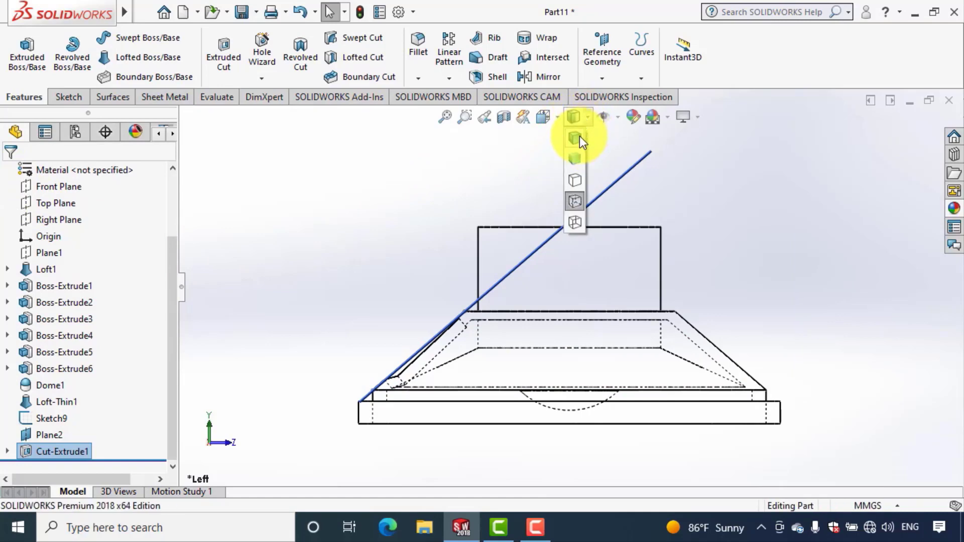
click(580, 138)
middle_drag(378, 238, 425, 252)
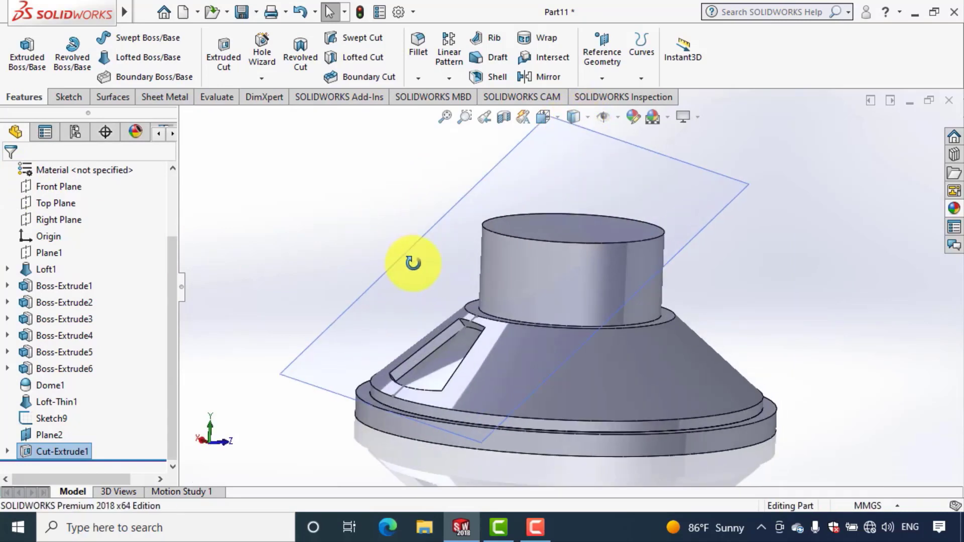
Hide Plane2 and Sketch9 and orbit to face the new opening
click(420, 248)
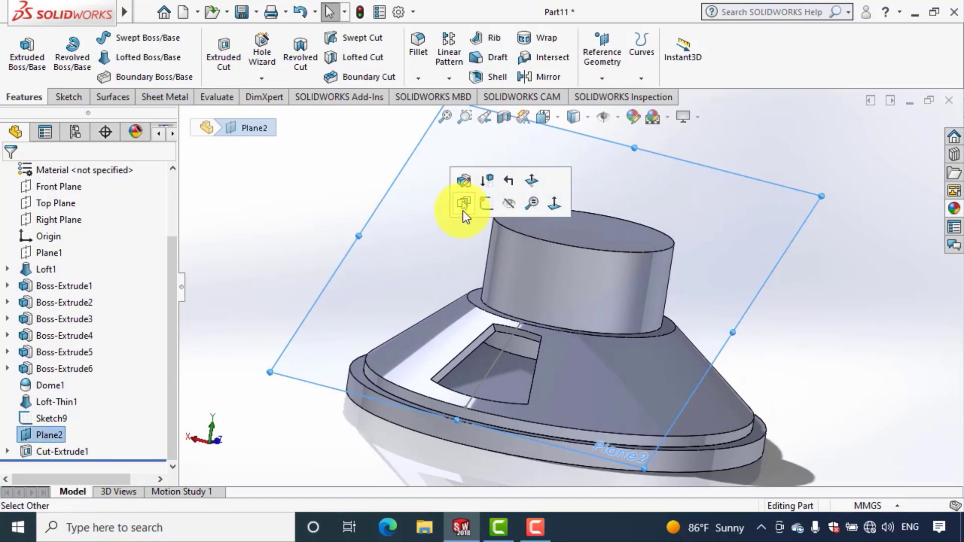
click(506, 204)
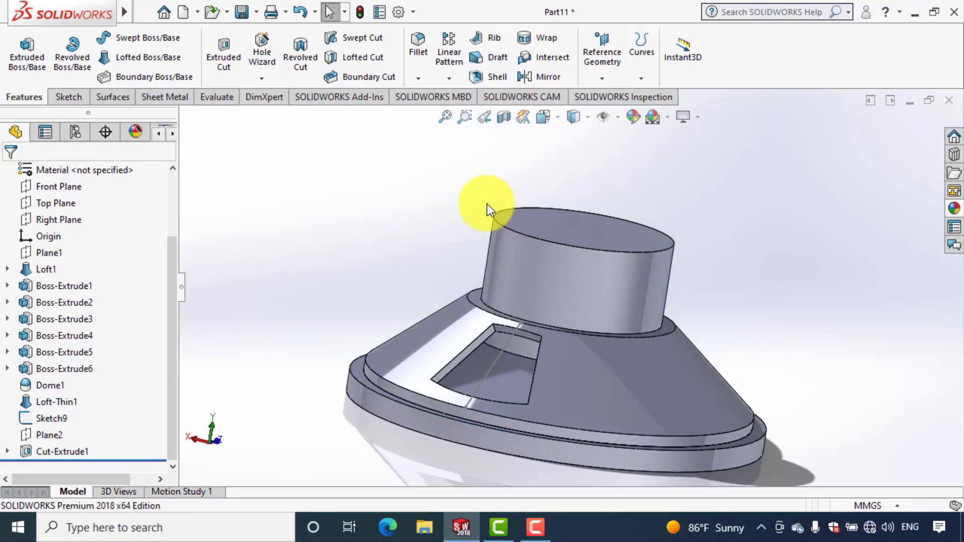
click(491, 370)
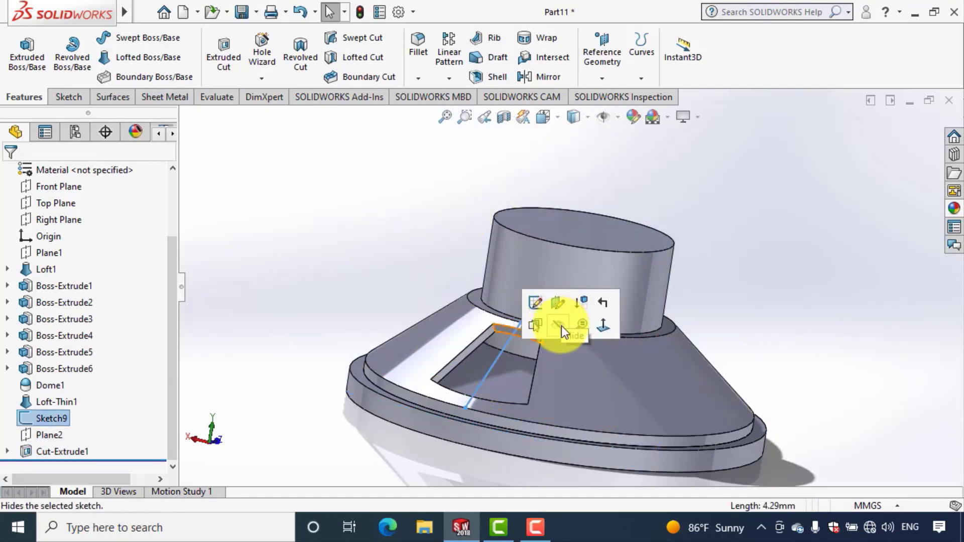
click(561, 325)
click(331, 240)
mouse_move(327, 236)
middle_down()
mouse_move(350, 202)
mouse_move(374, 254)
mouse_move(362, 226)
mouse_move(381, 157)
middle_up()
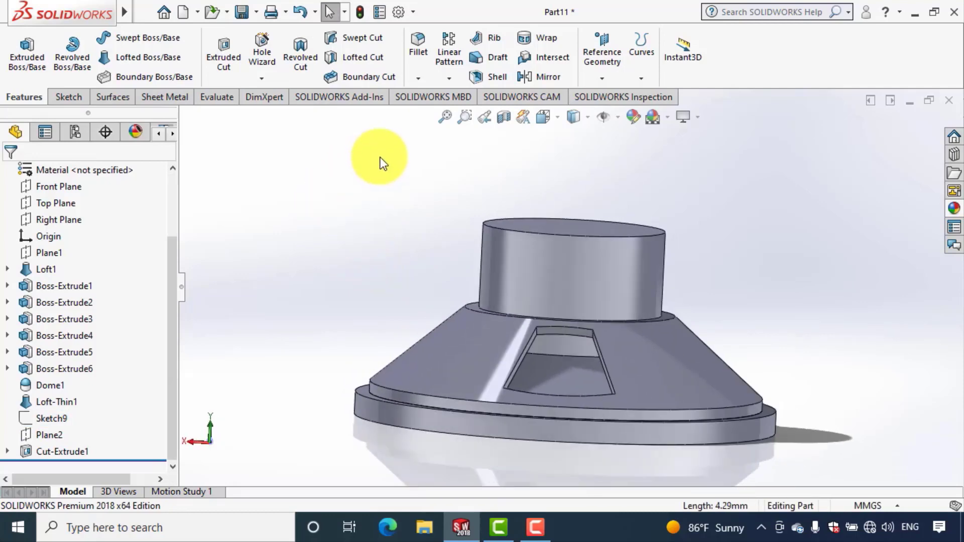
Start a 0.5 mm fillet on the opening's two top edges
click(414, 55)
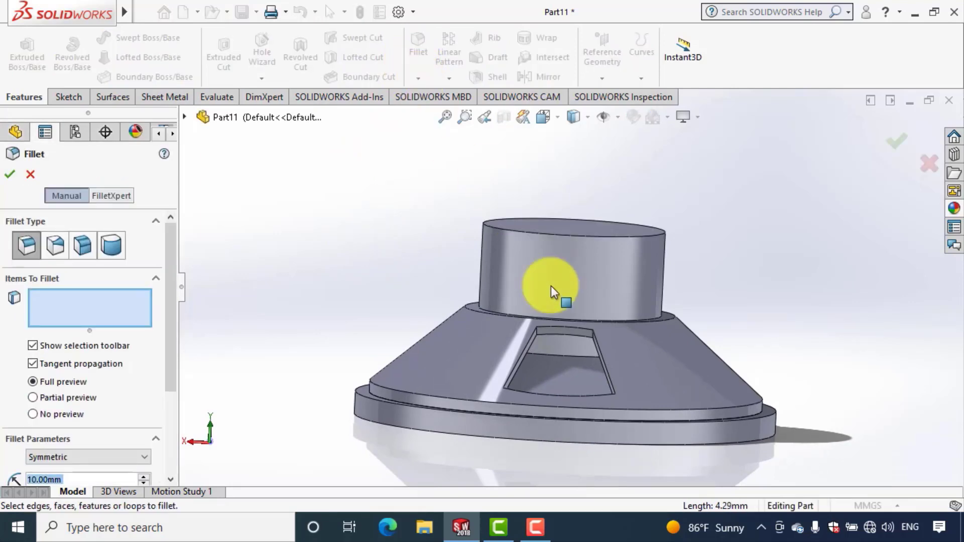
scroll(599, 330, down, 2)
scroll(528, 274, down, 3)
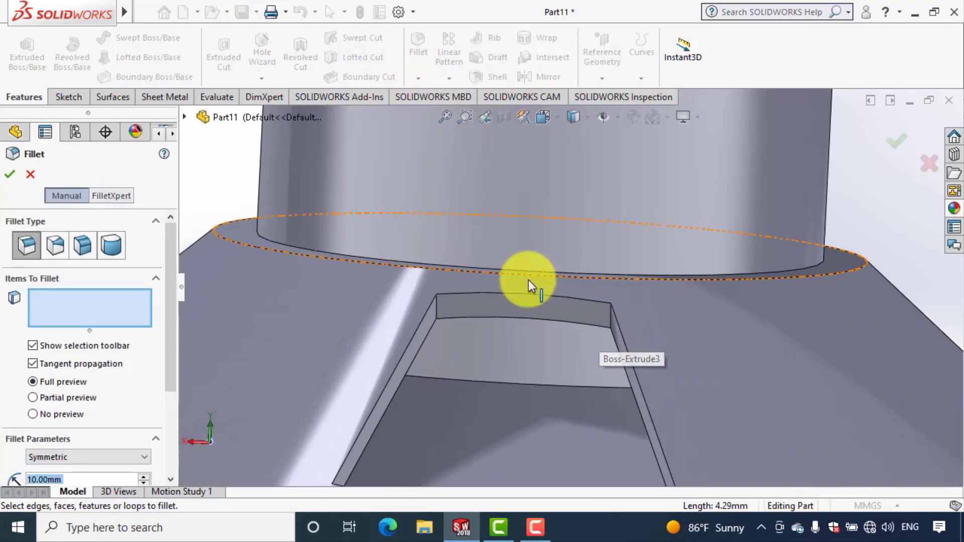
click(437, 310)
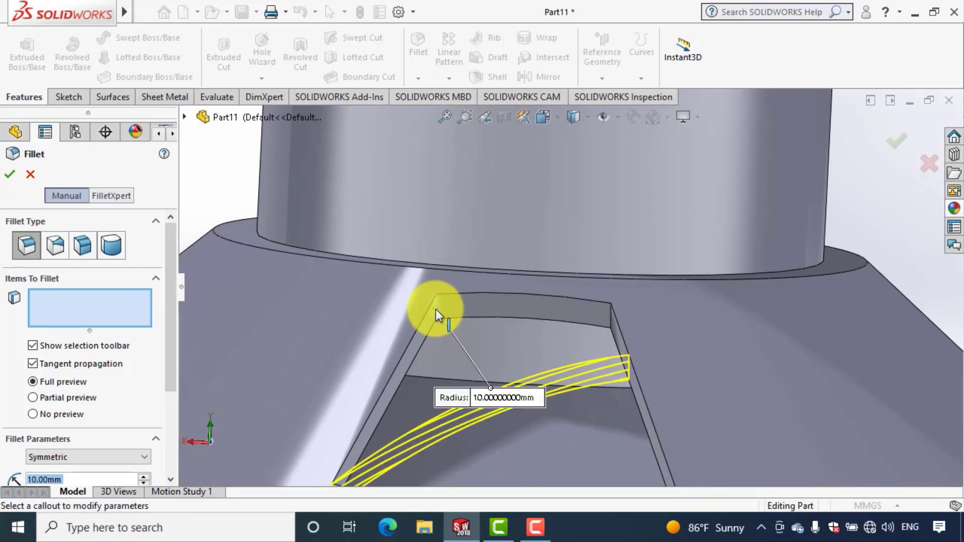
click(609, 314)
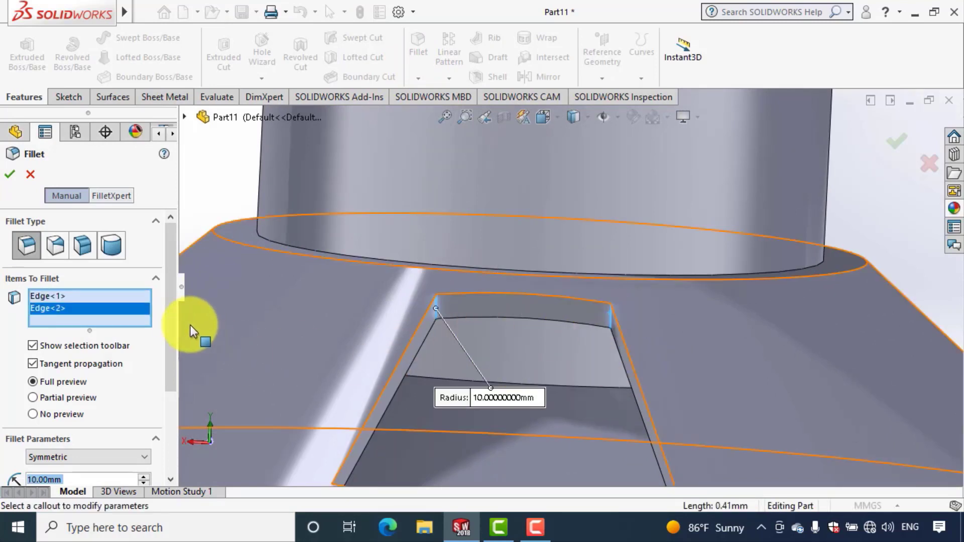
drag(171, 329, 170, 383)
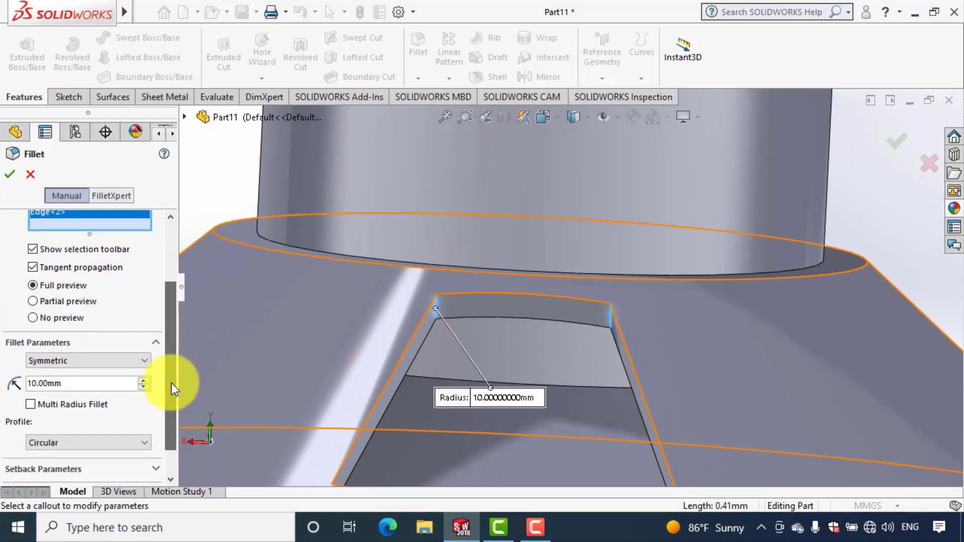
double_click(84, 384)
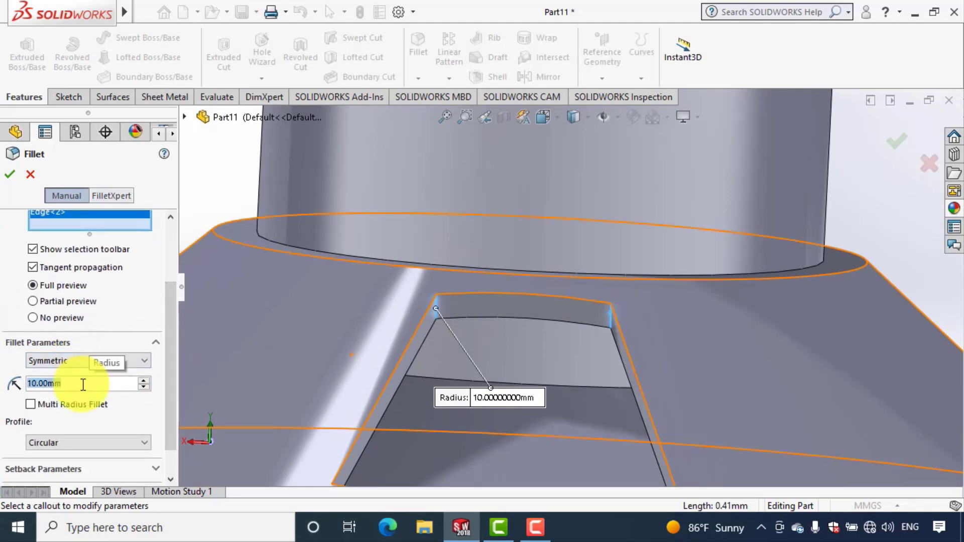
text(0.5)
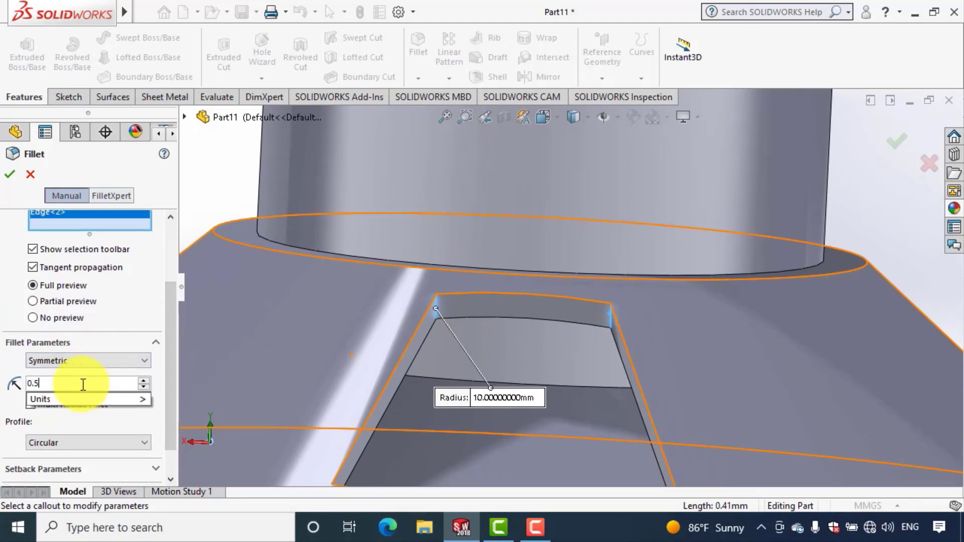
key(Return)
Add the opening's lower corner edges and apply the 0.5 mm fillet
mouse_move(470, 263)
middle_down()
mouse_move(555, 409)
mouse_move(469, 241)
middle_up()
click(442, 119)
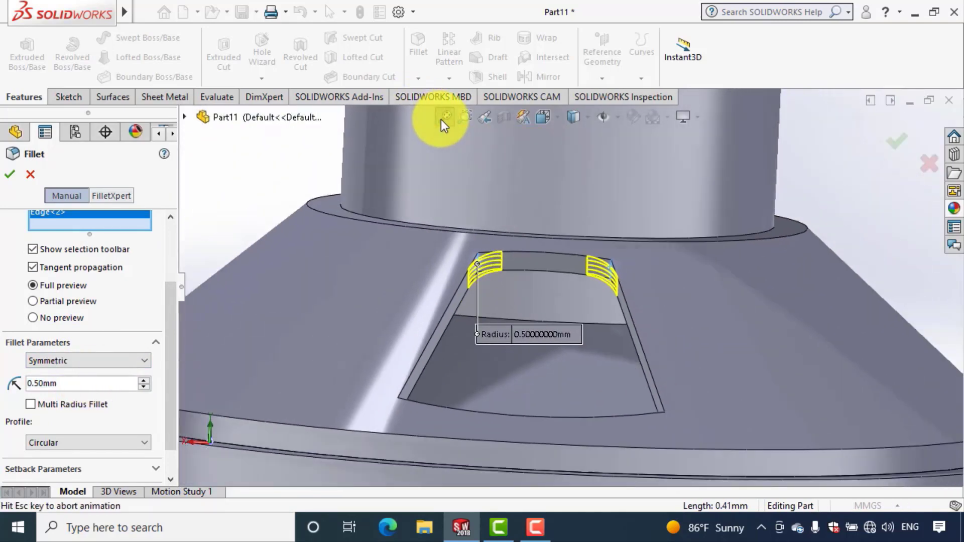
mouse_move(529, 346)
middle_down()
mouse_move(502, 456)
mouse_move(522, 480)
mouse_move(490, 445)
middle_up()
scroll(493, 423, down, 5)
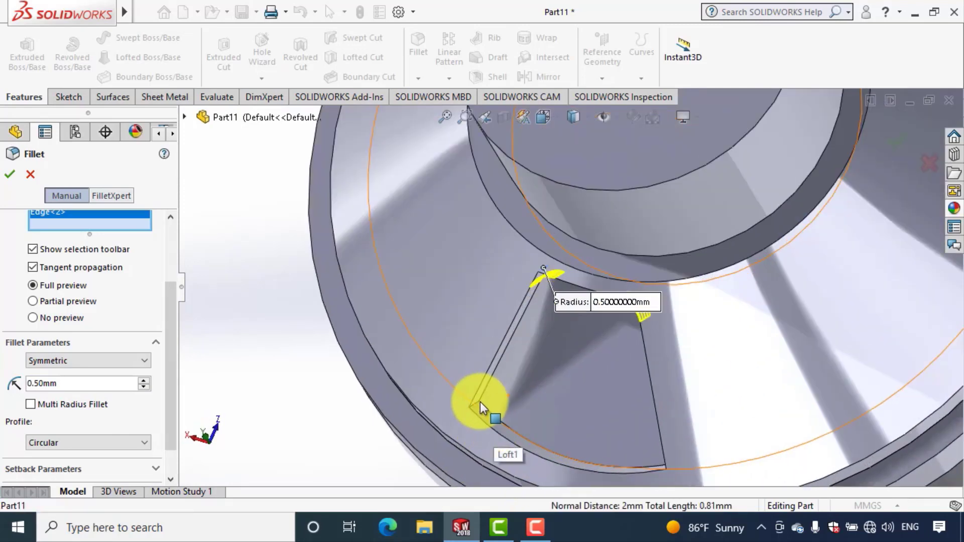
click(480, 409)
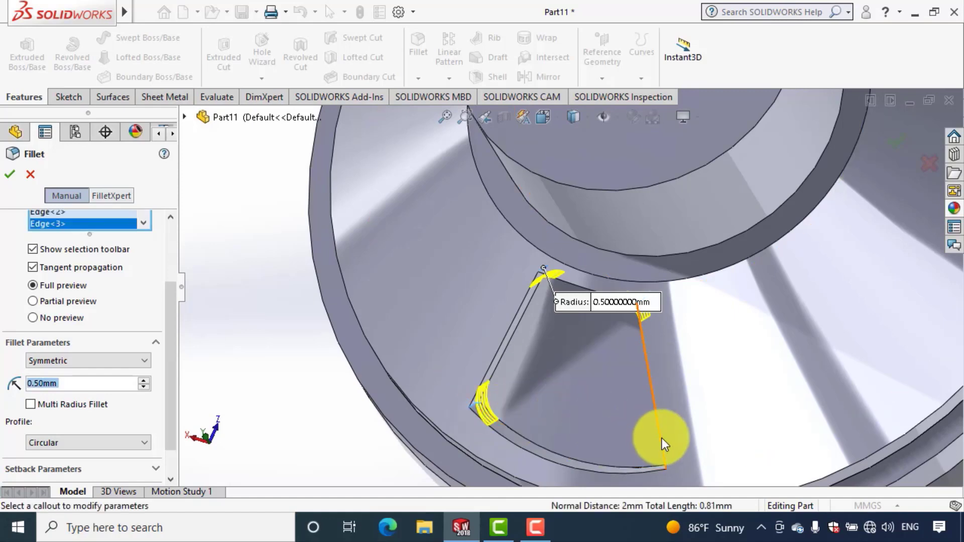
mouse_move(663, 442)
middle_down()
mouse_move(723, 459)
mouse_move(618, 412)
middle_up()
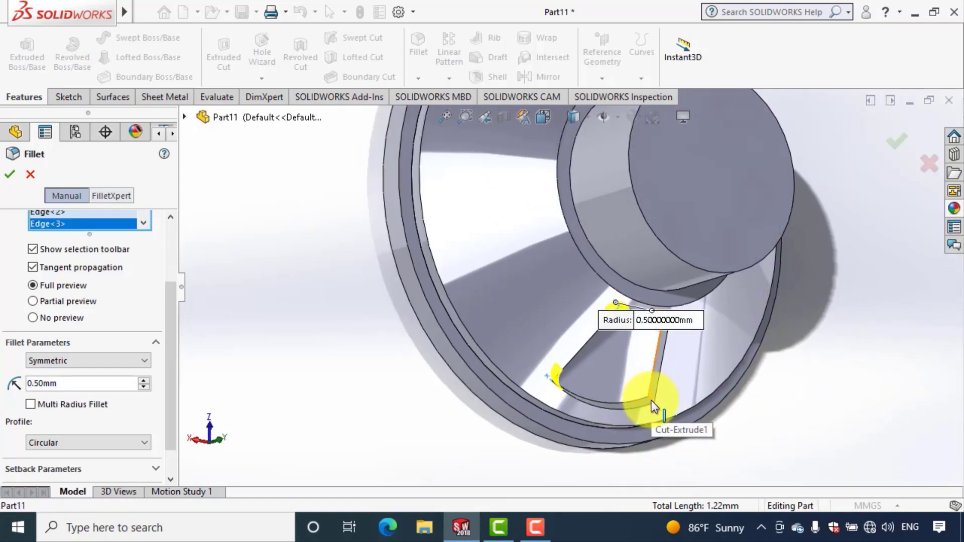
scroll(653, 399, down, 2)
scroll(646, 394, down, 2)
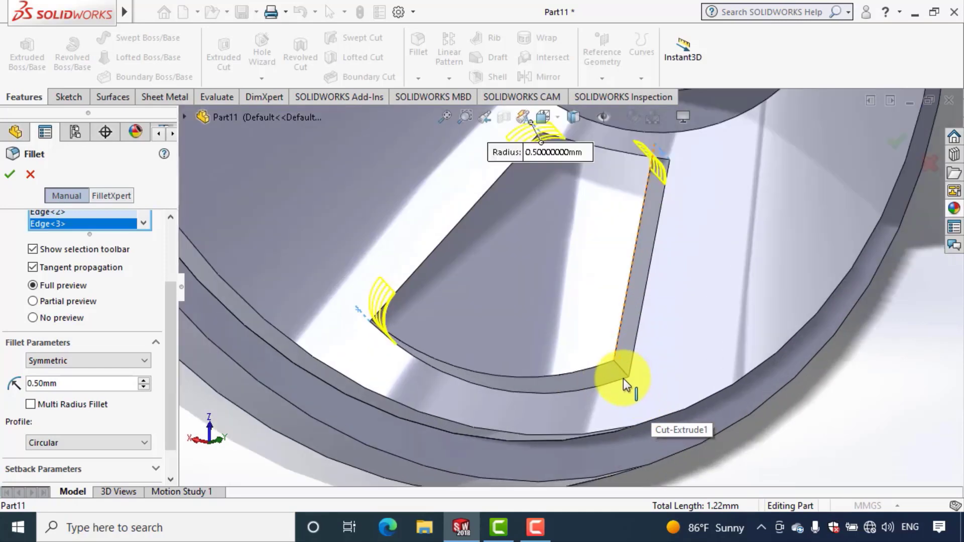
click(625, 380)
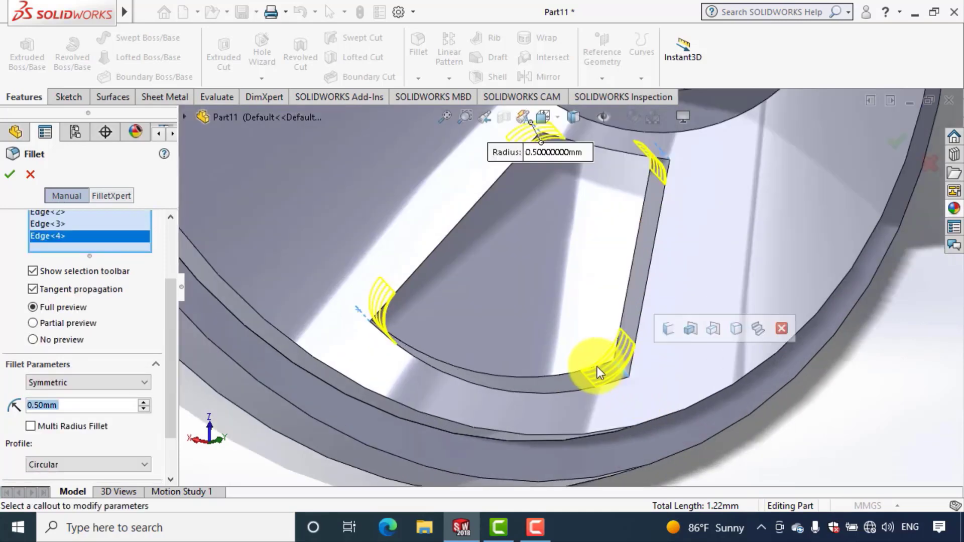
click(11, 181)
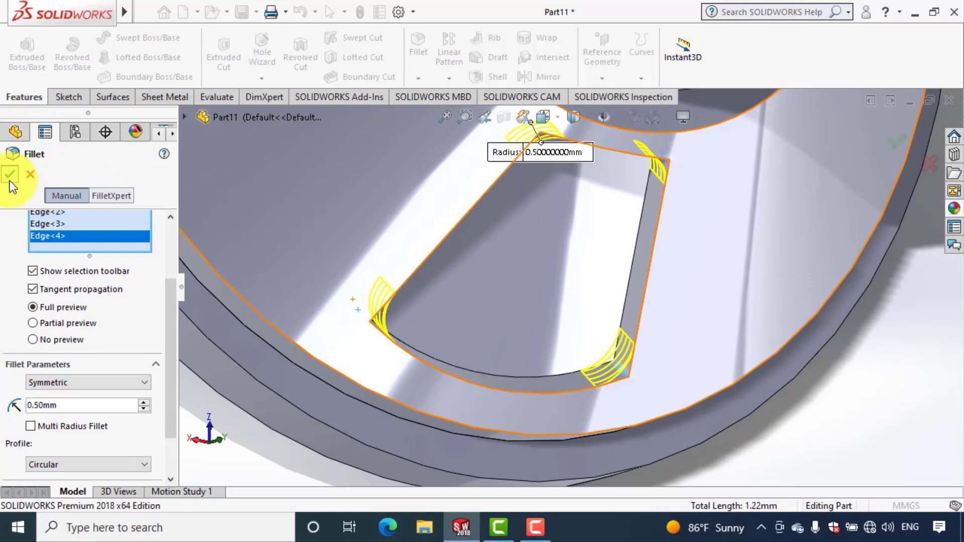
click(442, 115)
mouse_move(454, 235)
middle_down()
mouse_move(395, 51)
mouse_move(399, 72)
middle_up()
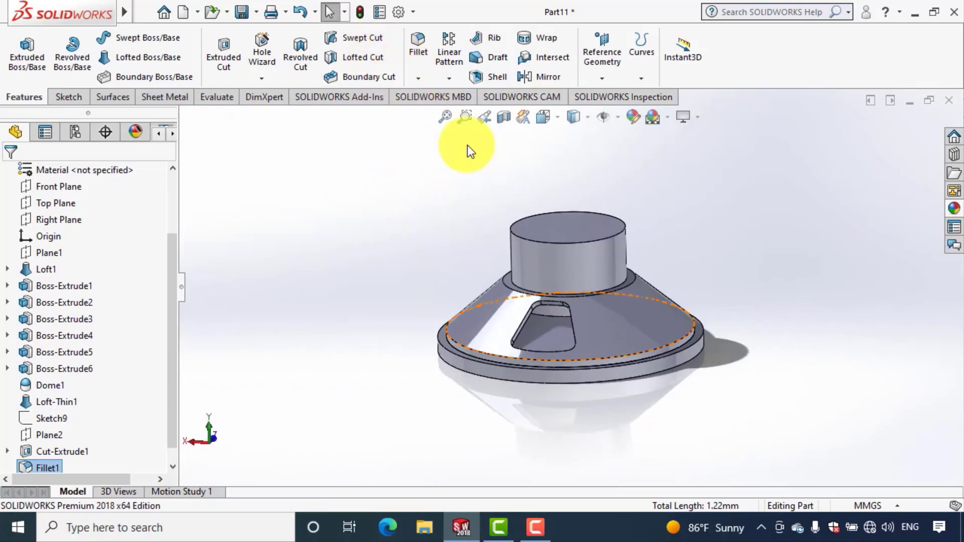
Start a circular pattern around the basket's rim edge with 51.5° spacing
click(457, 78)
click(526, 114)
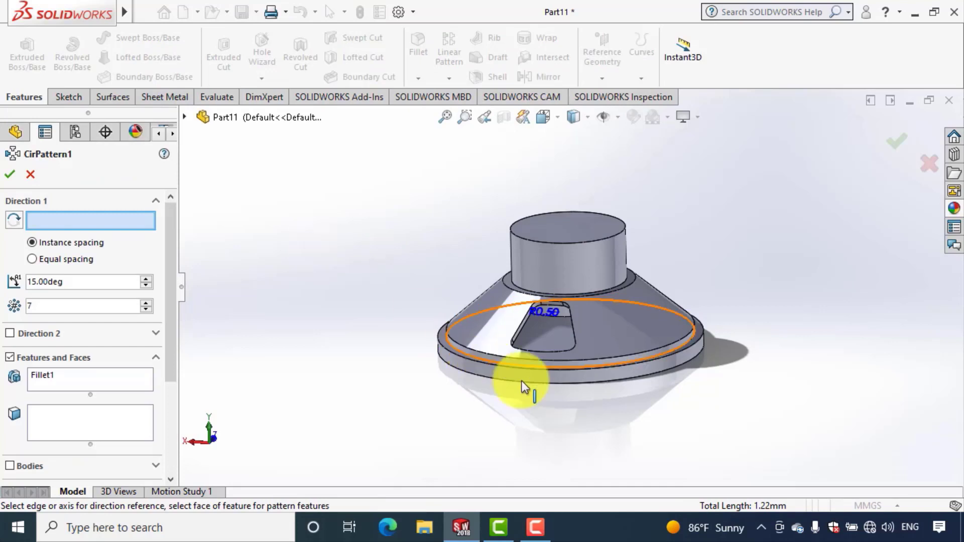
click(505, 359)
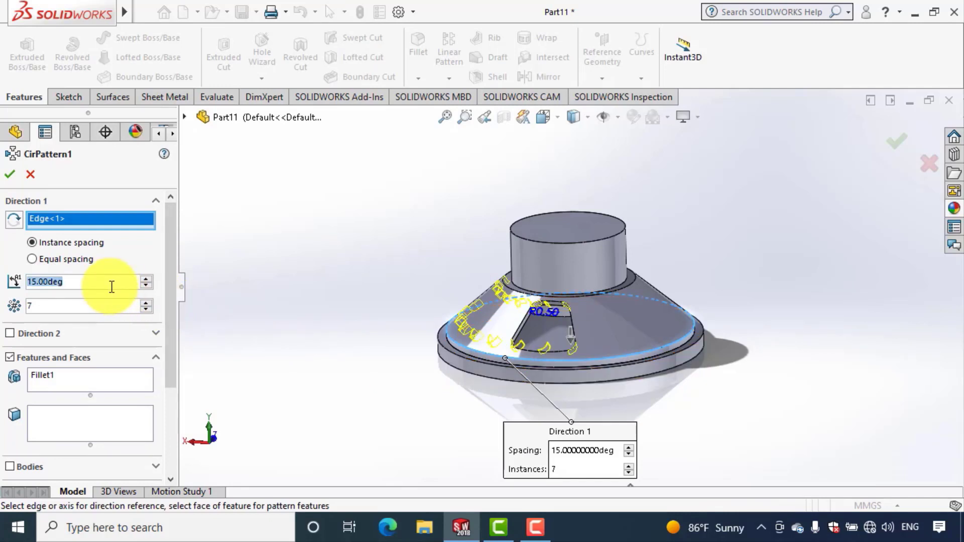
text(51)
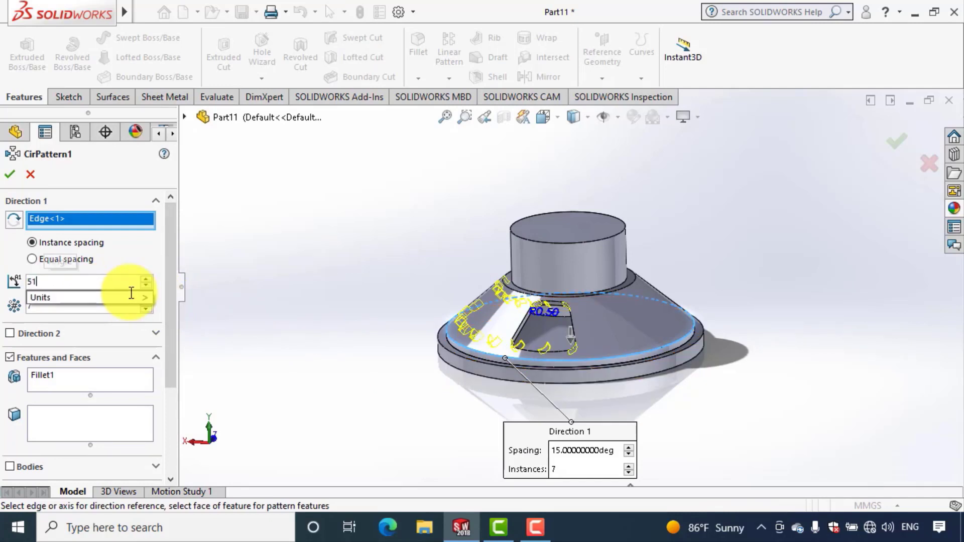
text(.5)
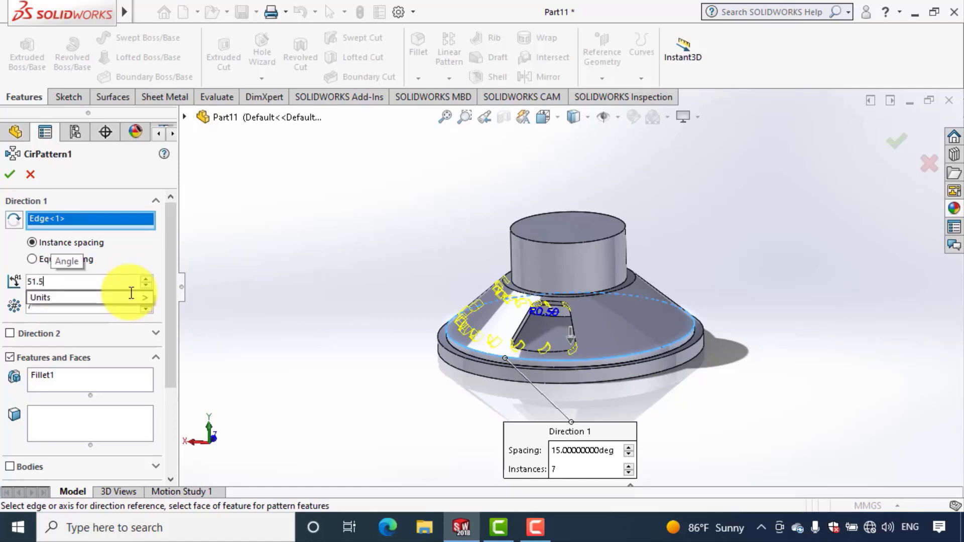
key(Return)
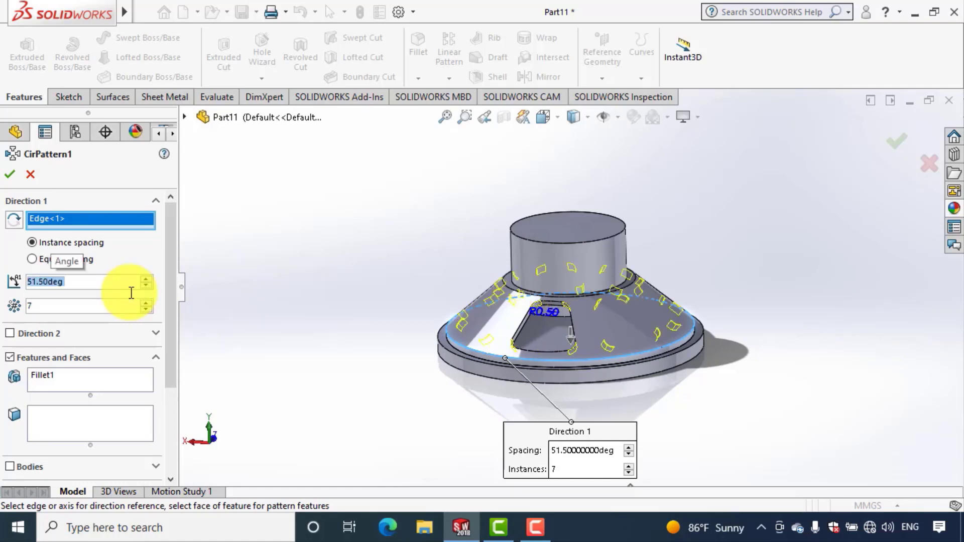
Pattern Fillet1 and Cut-Extrude1 as 7 instances and confirm
click(99, 382)
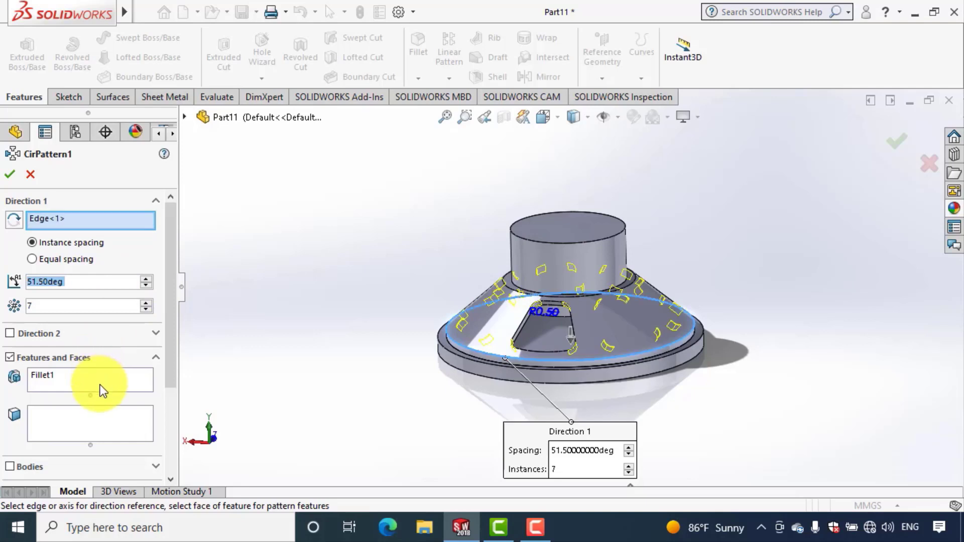
click(185, 118)
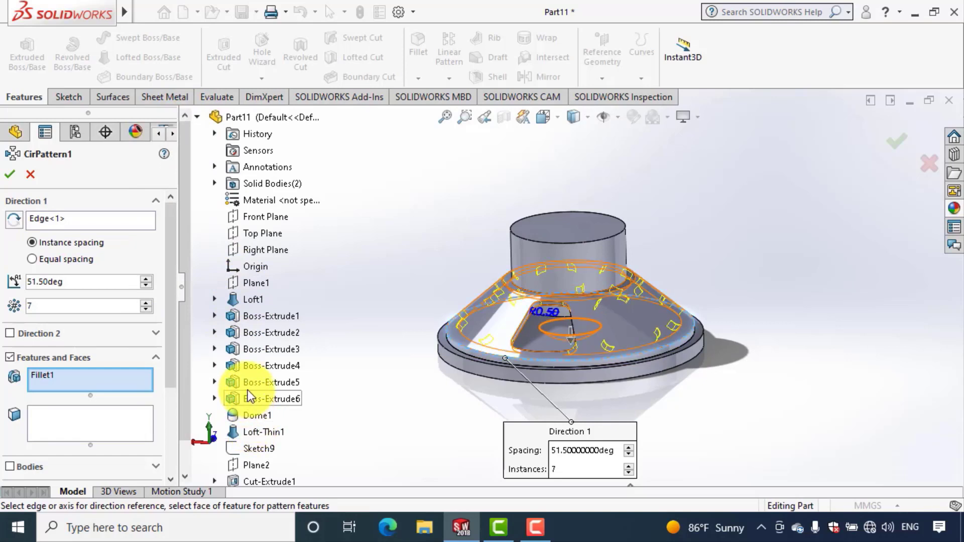
drag(182, 331, 181, 358)
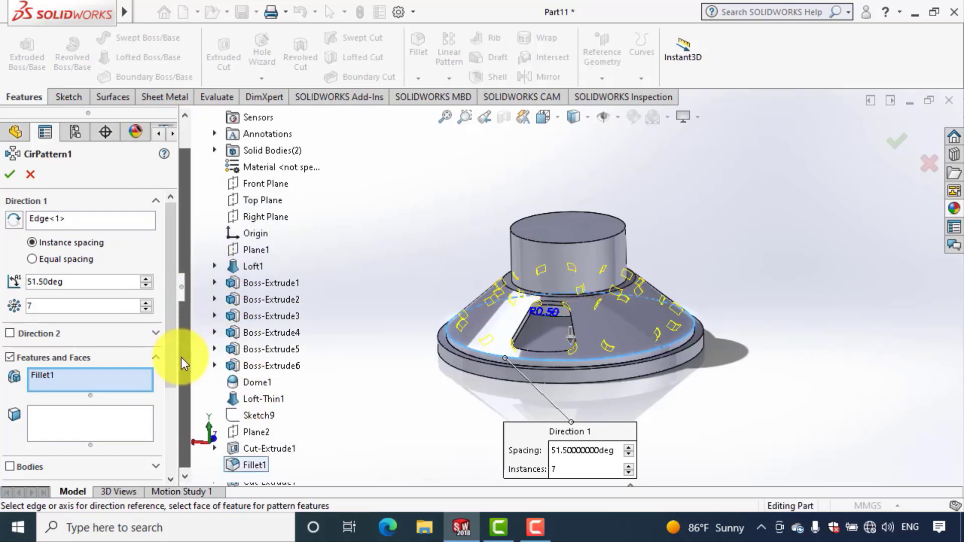
click(253, 448)
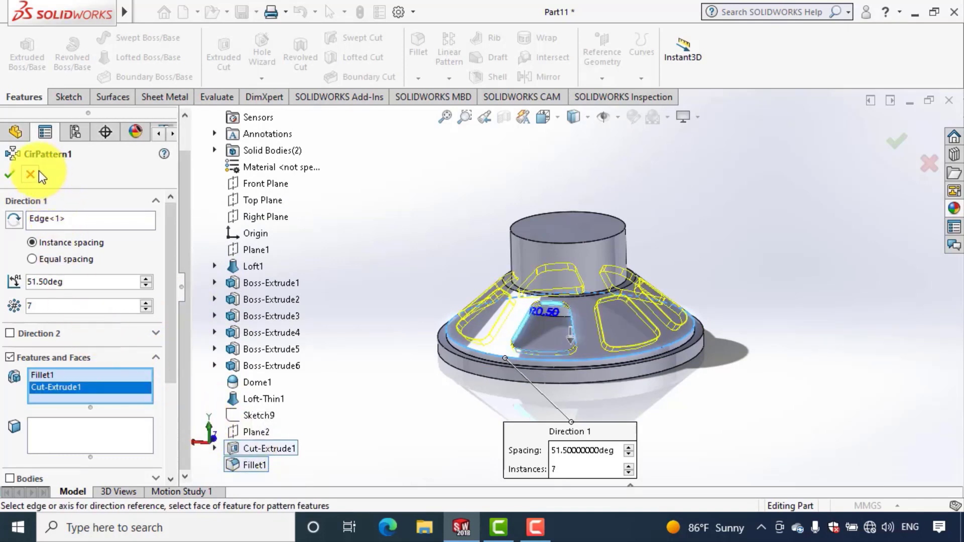
click(6, 176)
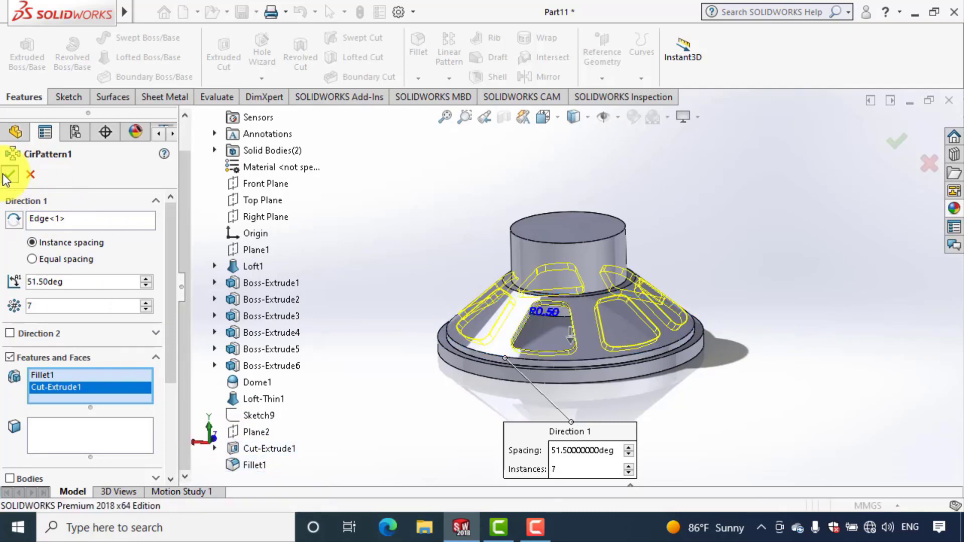
click(9, 174)
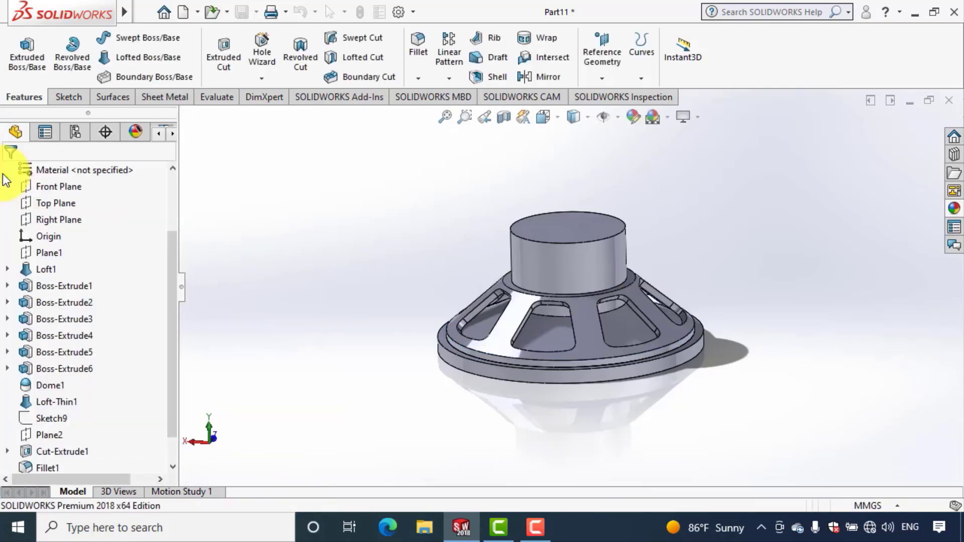
mouse_move(370, 322)
middle_down()
mouse_move(445, 368)
mouse_move(428, 350)
middle_up()
scroll(429, 352, up, 3)
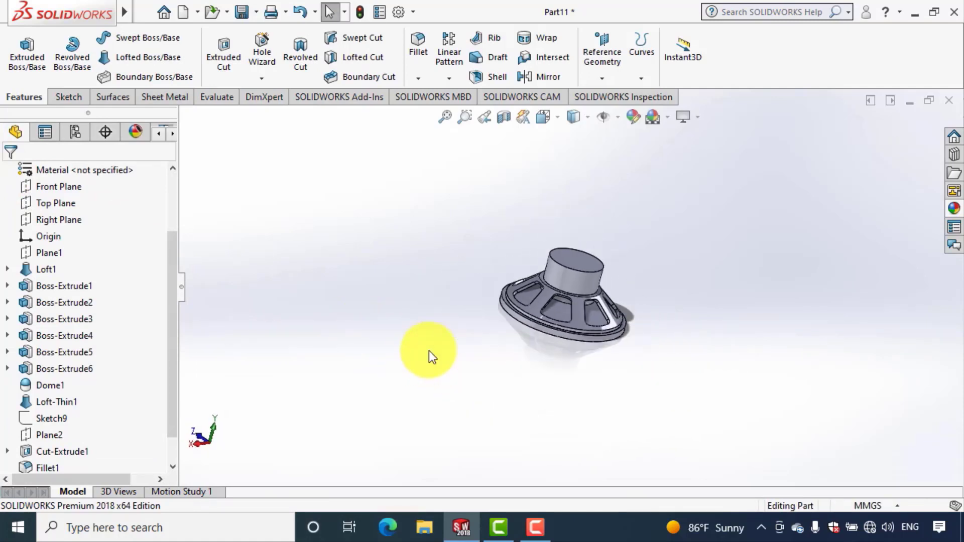
click(445, 118)
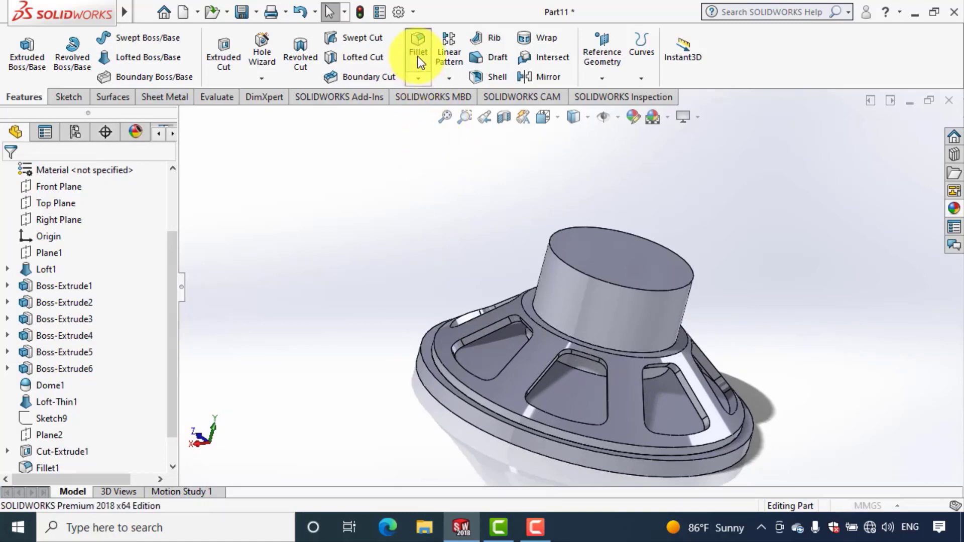
Start a 0.50 mm fillet on the magnet cylinder's top circular edge
click(418, 56)
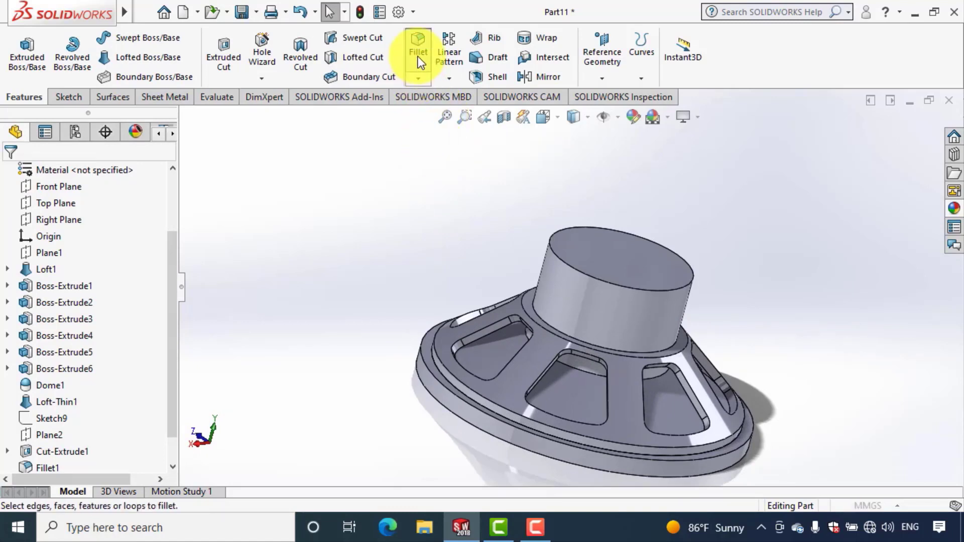
click(592, 278)
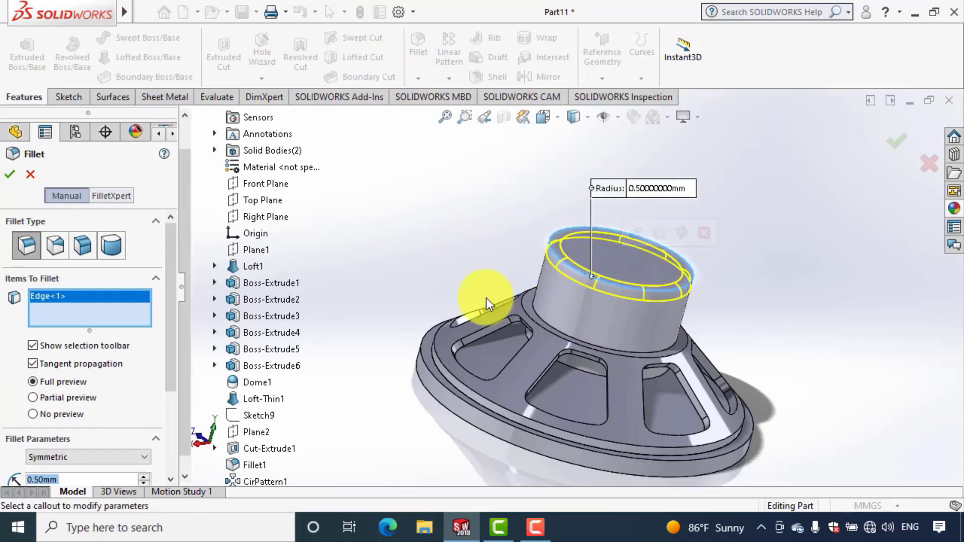
scroll(170, 366, down, 3)
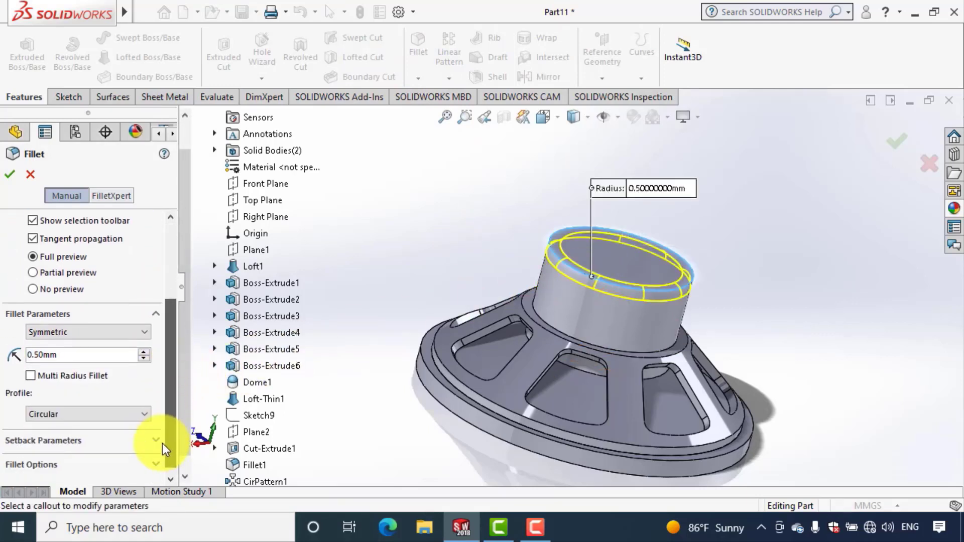
Apply the 0.5 mm magnet fillet, then fillet the basket's outer rim at 0.85 mm
click(7, 174)
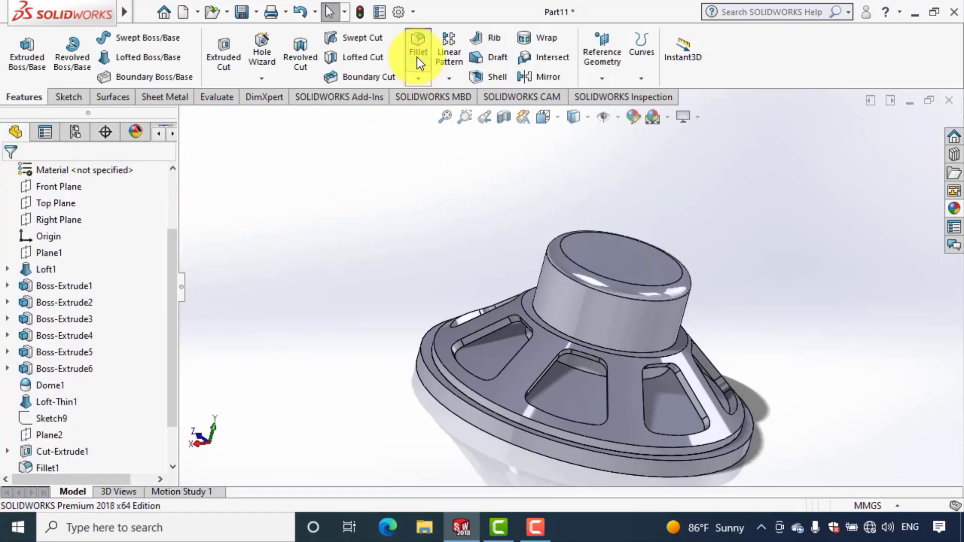
click(417, 56)
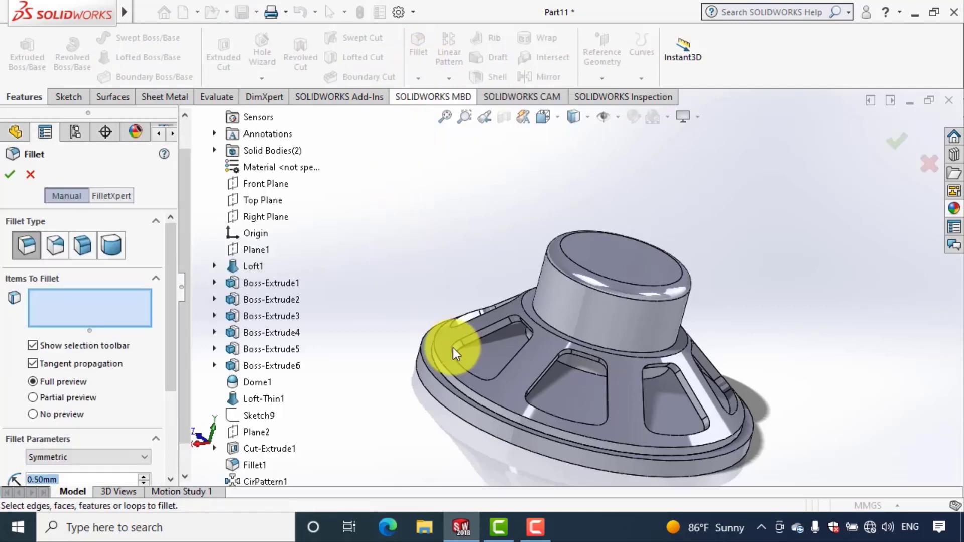
click(456, 376)
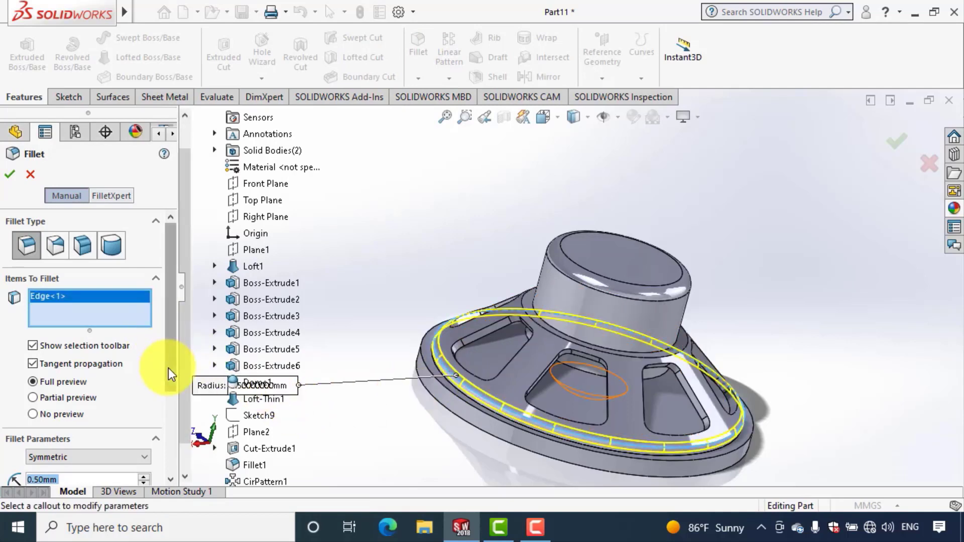
drag(169, 368, 167, 456)
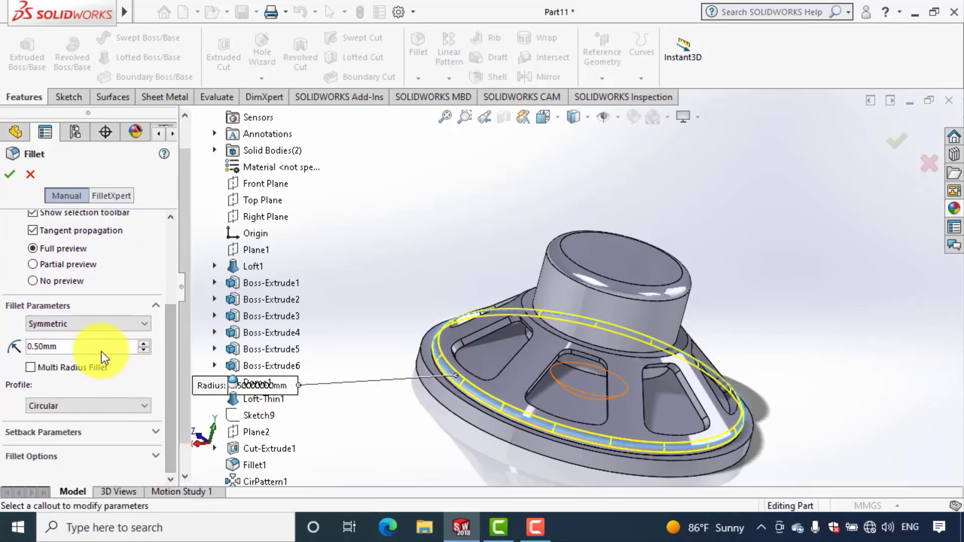
double_click(102, 346)
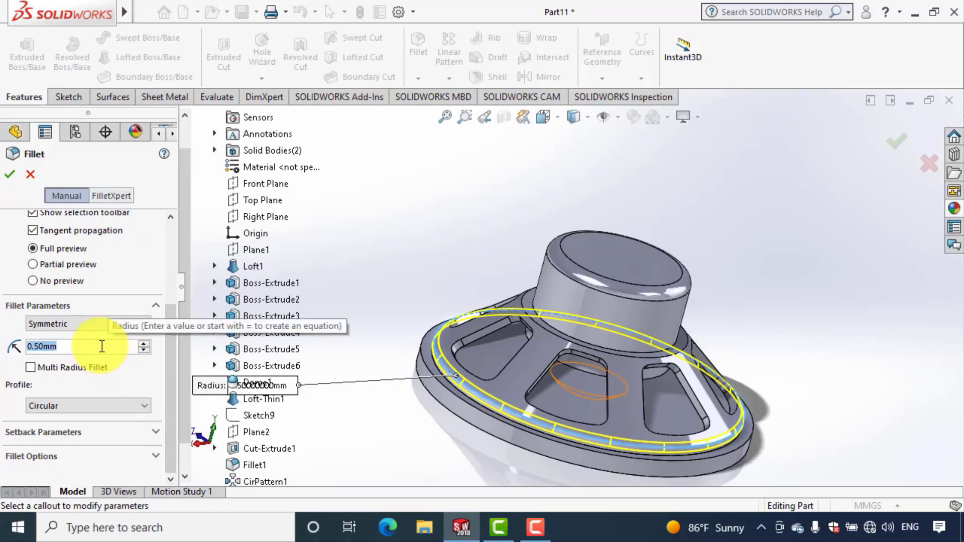
text(0.8)
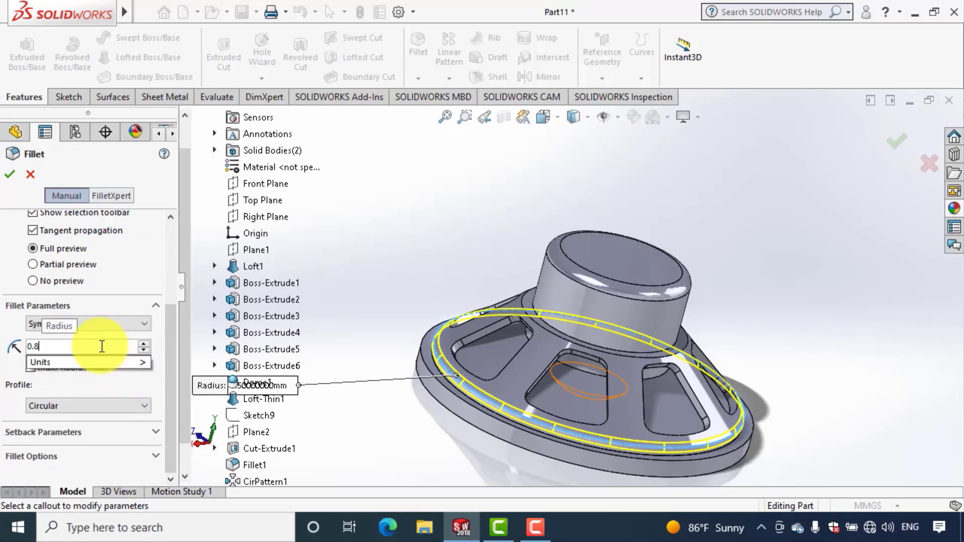
text(5)
key(Return)
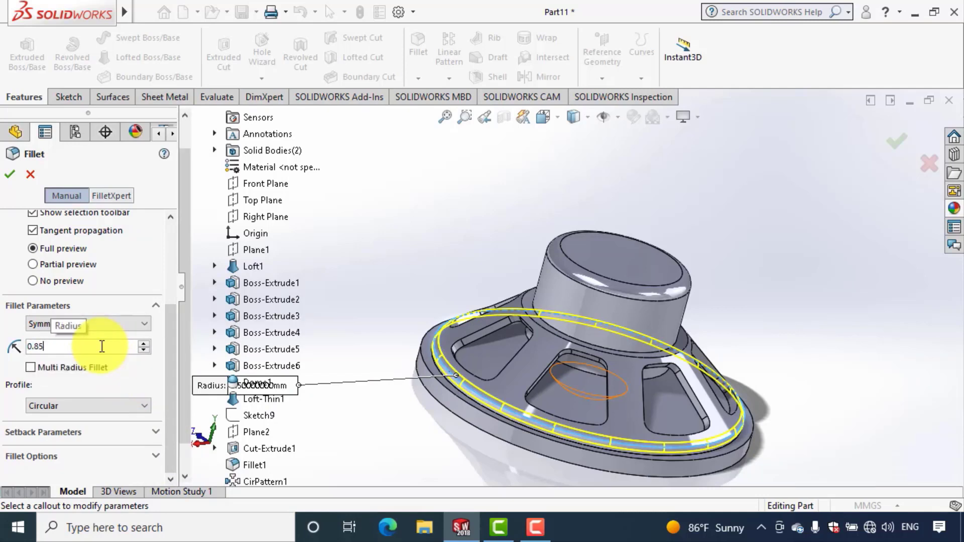
click(11, 174)
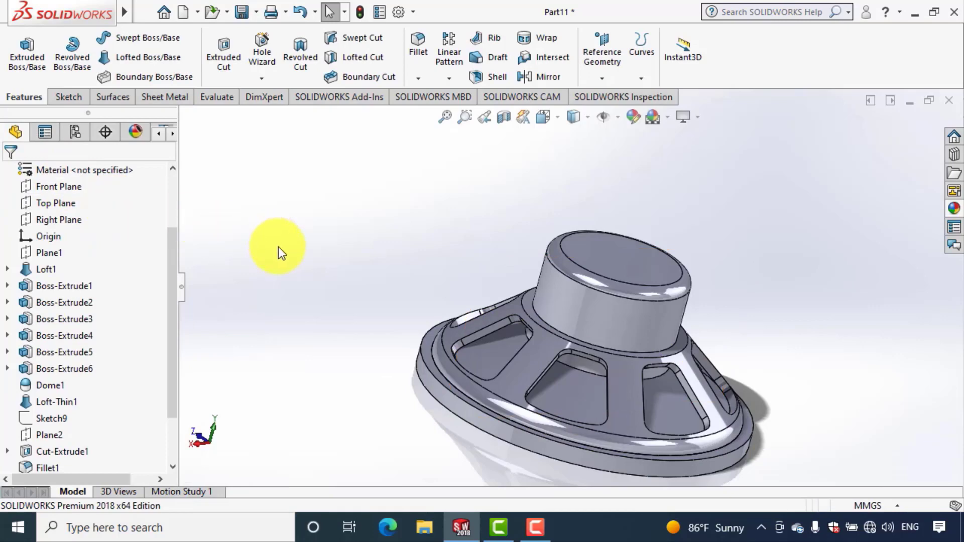
Color the magnet's side, top and recessed inner faces black
mouse_move(279, 252)
middle_down()
mouse_move(251, 208)
mouse_move(142, 134)
mouse_move(137, 116)
mouse_move(151, 161)
mouse_move(200, 215)
middle_up()
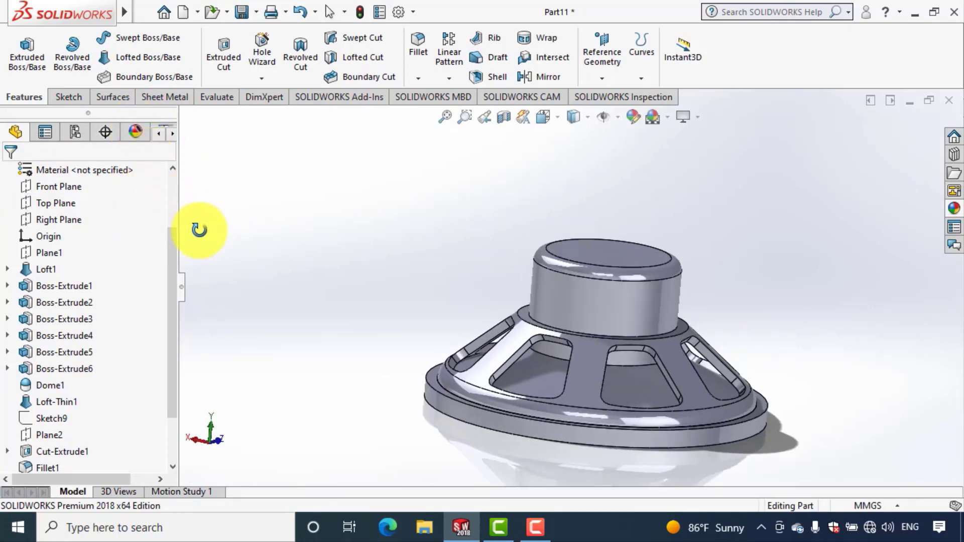
click(583, 304)
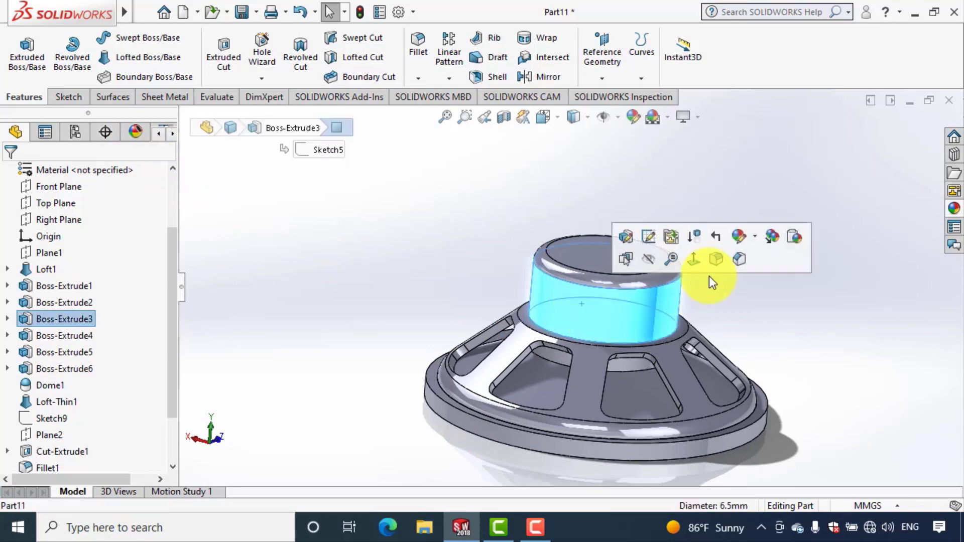
click(754, 233)
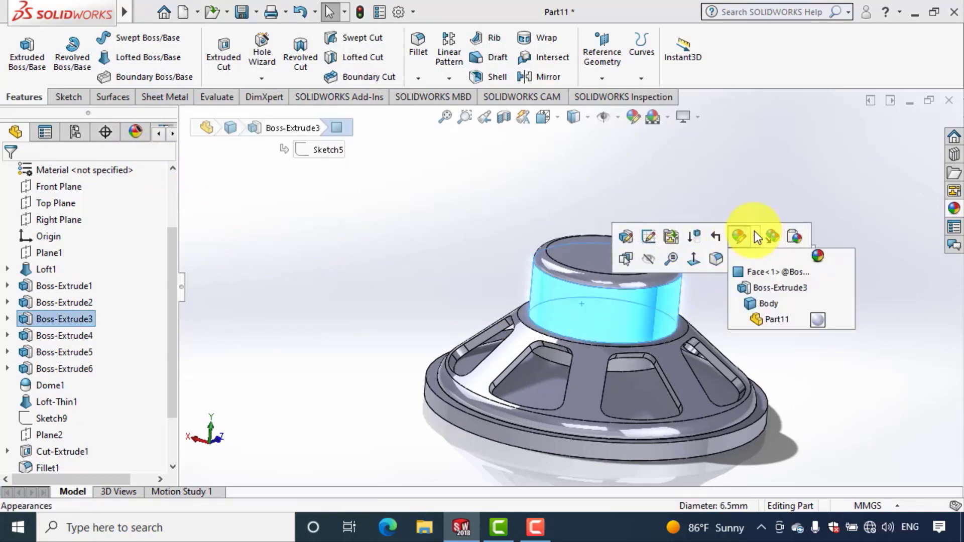
click(760, 272)
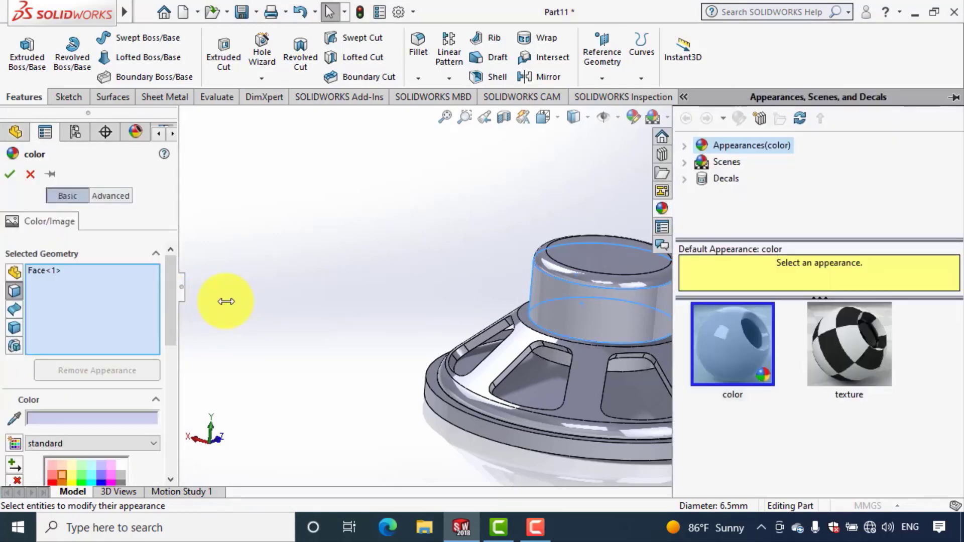
drag(174, 312, 171, 372)
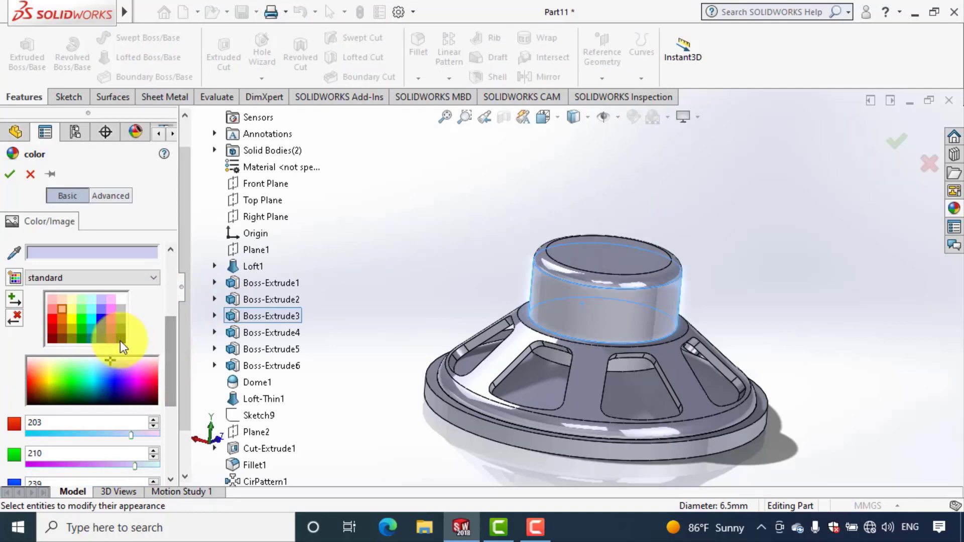
click(120, 340)
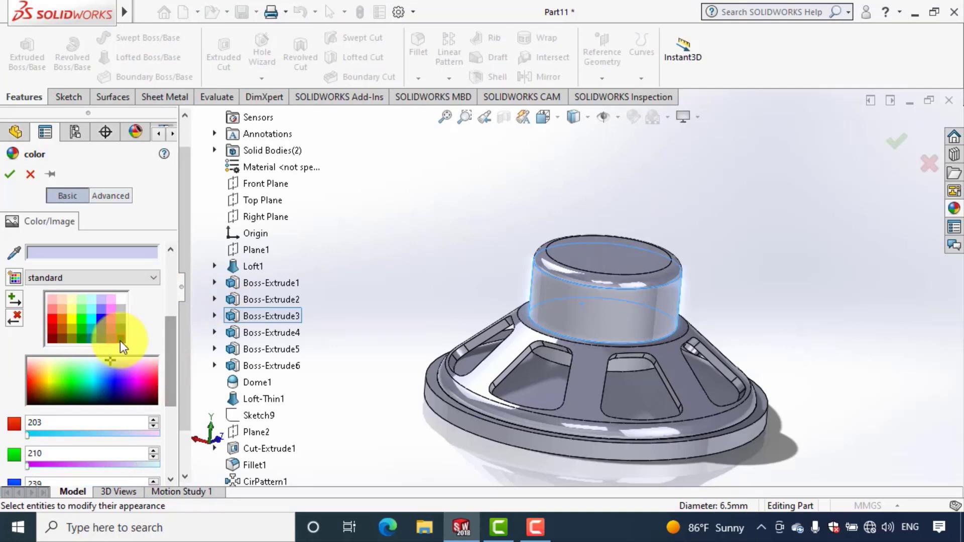
click(575, 273)
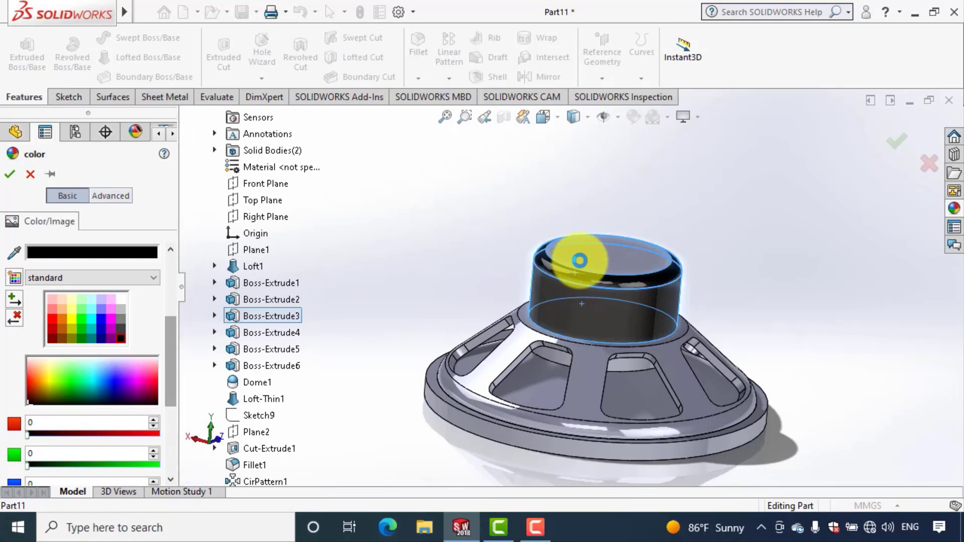
click(580, 260)
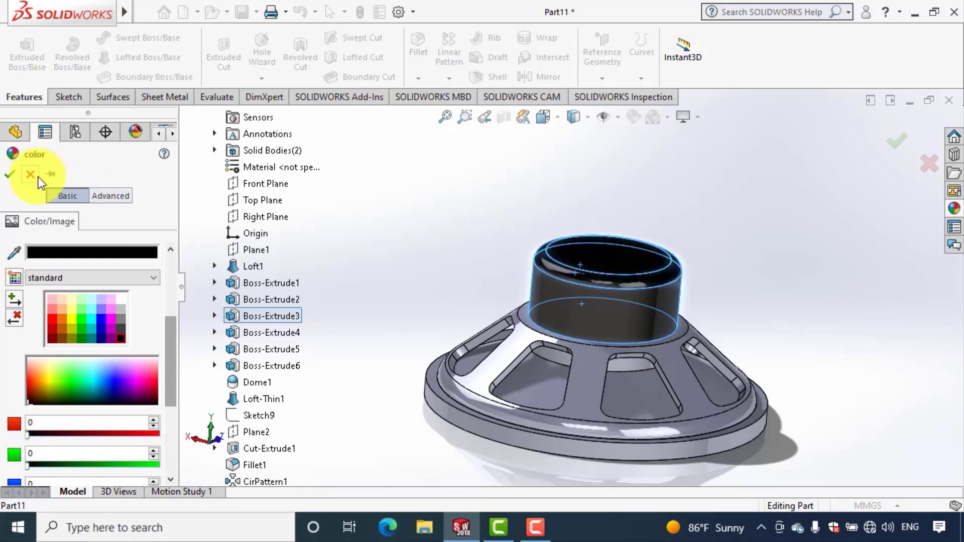
click(7, 177)
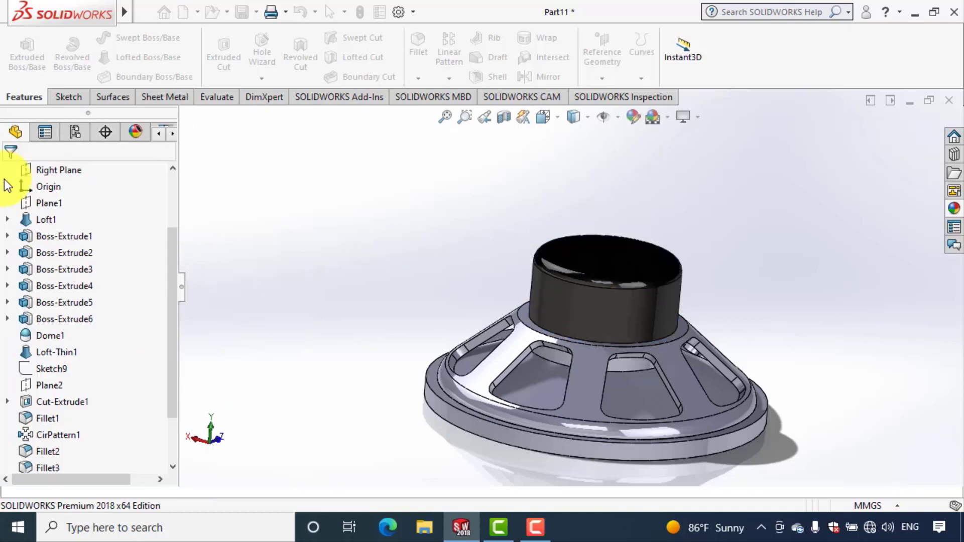
Apply a yellow face appearance to the basket face and its outer rim face
click(500, 364)
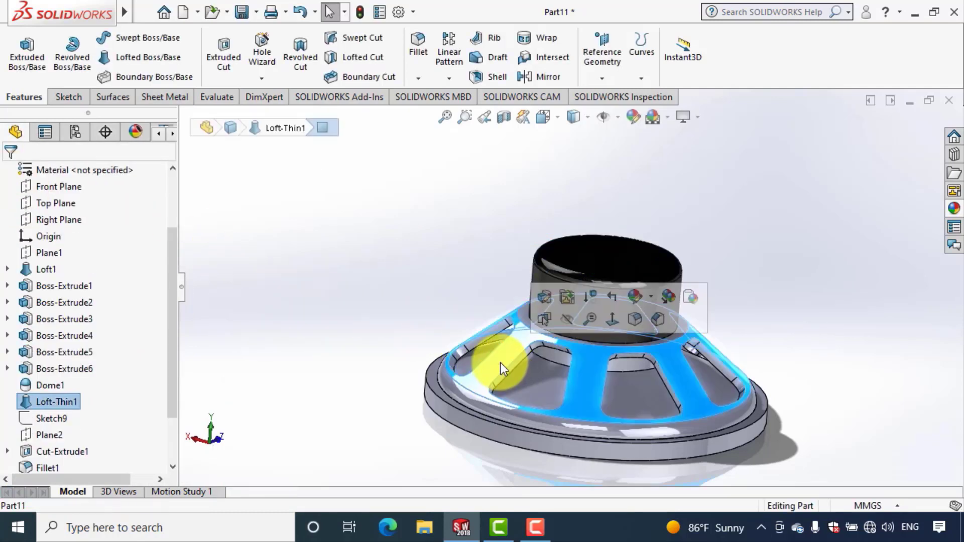
click(651, 299)
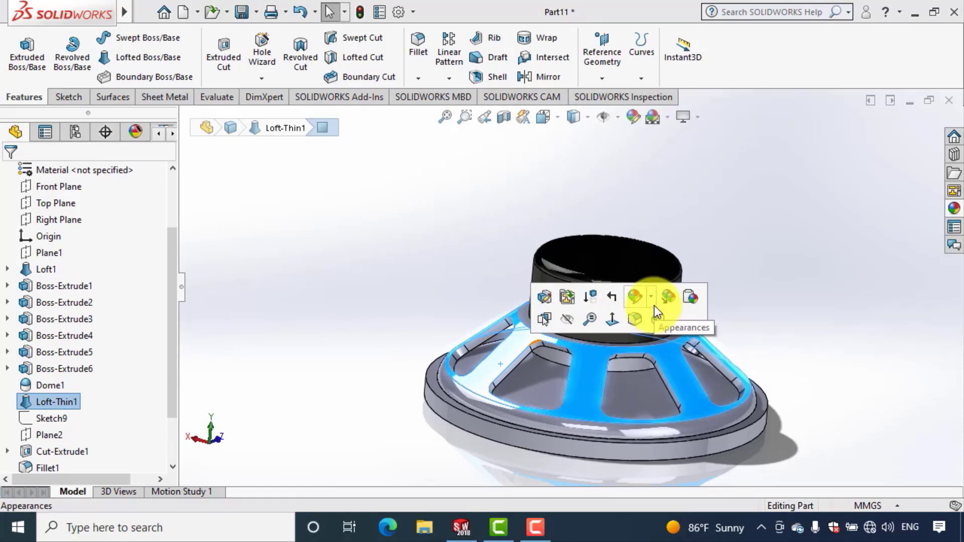
click(653, 300)
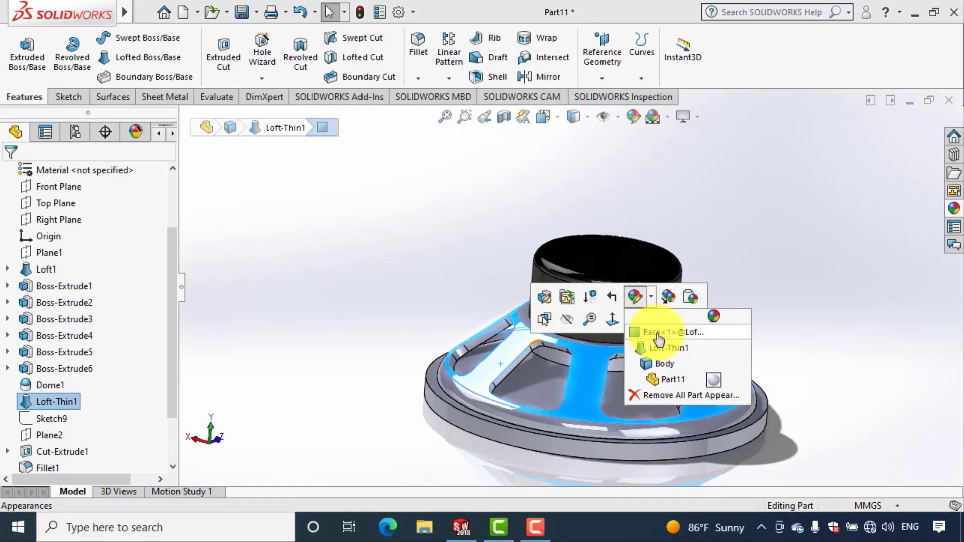
click(657, 336)
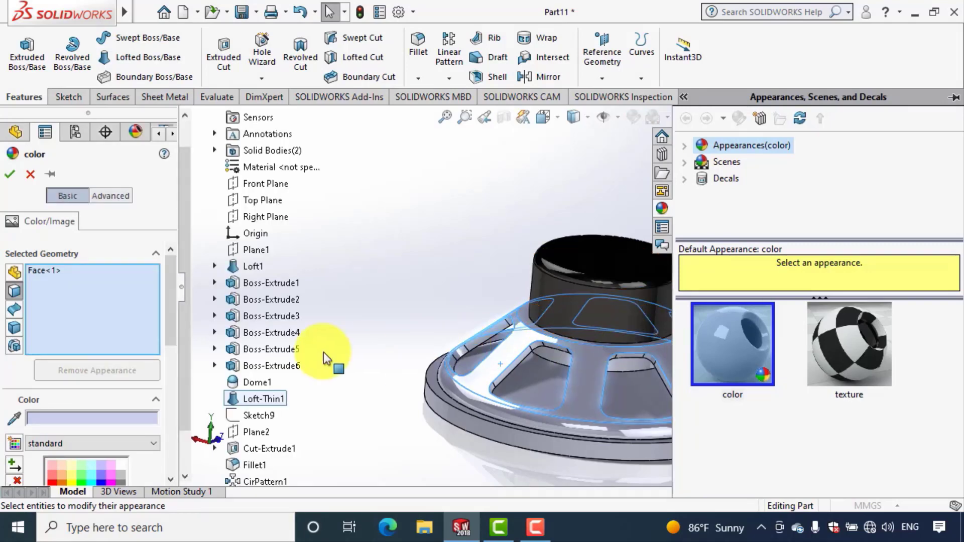
click(170, 314)
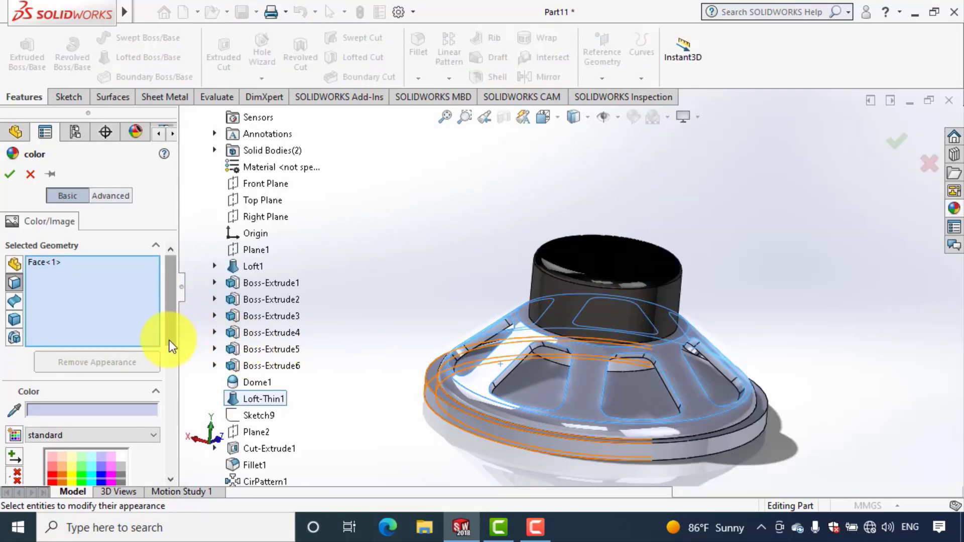
scroll(169, 352, down, 4)
scroll(170, 361, down, 1)
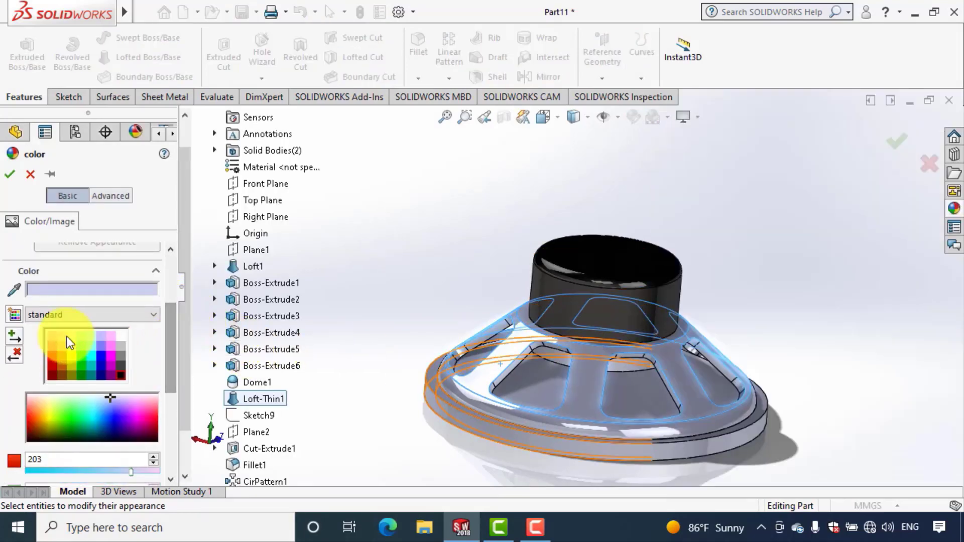
click(72, 357)
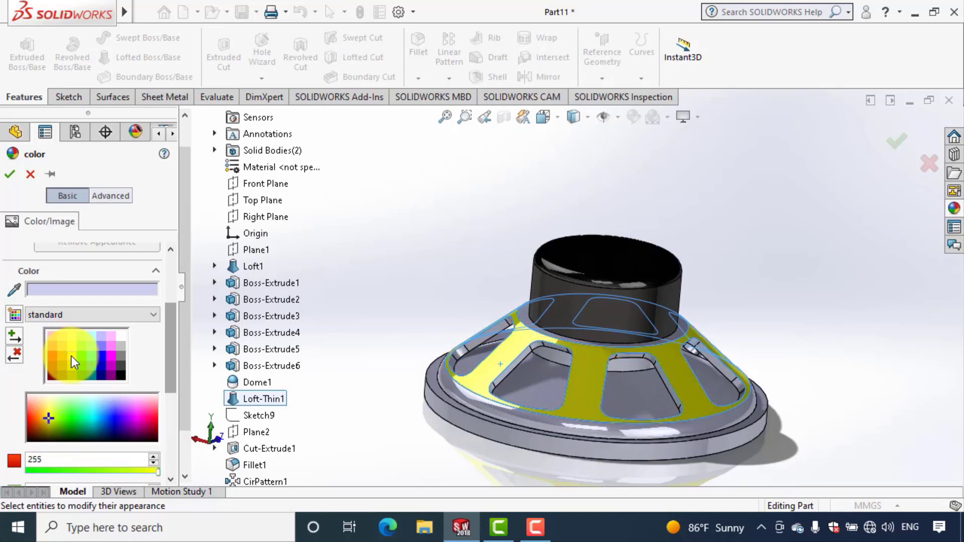
click(518, 313)
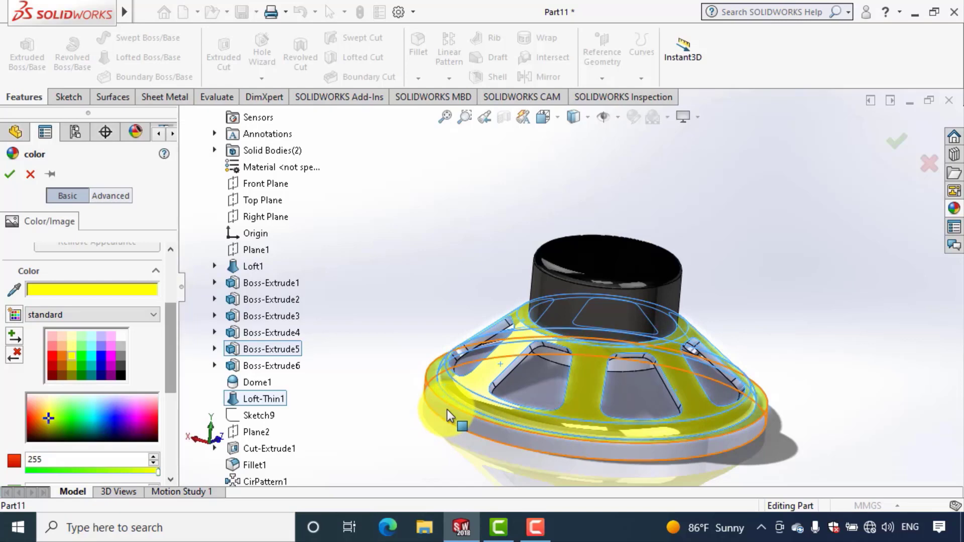
click(447, 409)
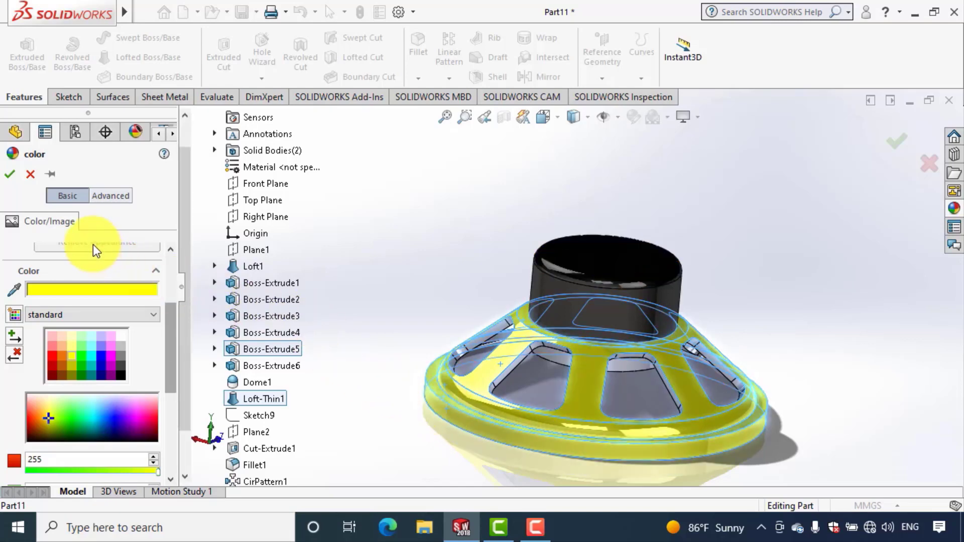
click(16, 175)
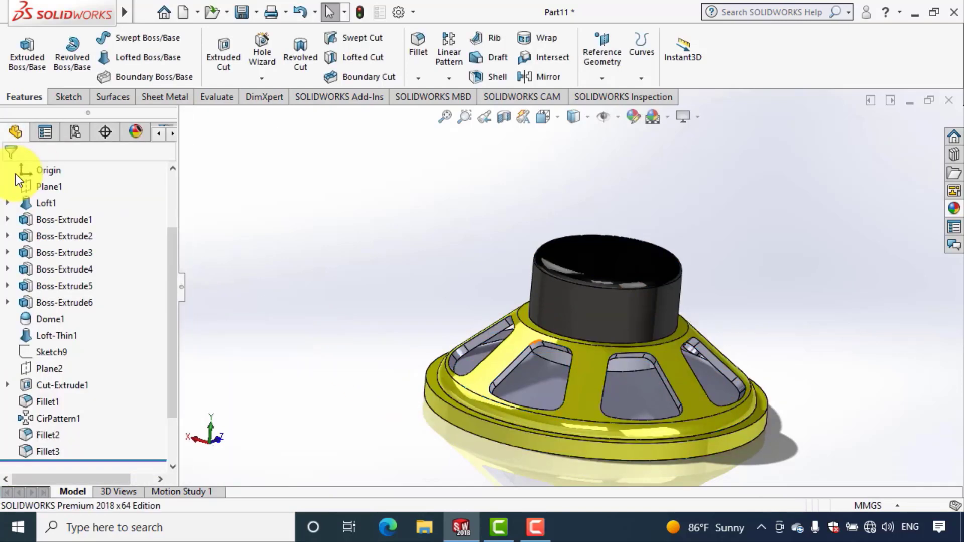
Start Sketch11 on the basket's outer rim face and view it Normal To
scroll(48, 200, up, 2)
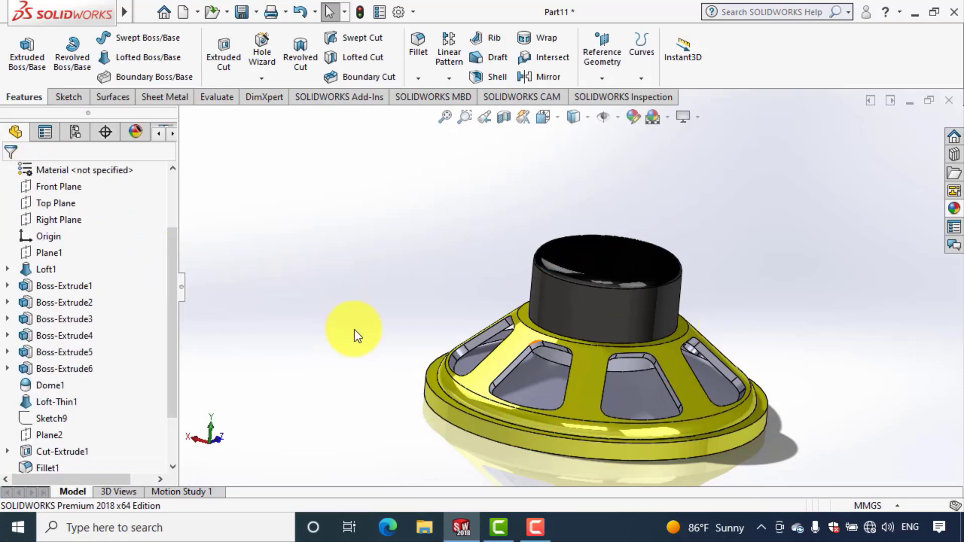
mouse_move(355, 313)
middle_down()
mouse_move(363, 162)
mouse_move(369, 389)
mouse_move(395, 390)
mouse_move(394, 339)
mouse_move(540, 430)
middle_up()
click(521, 400)
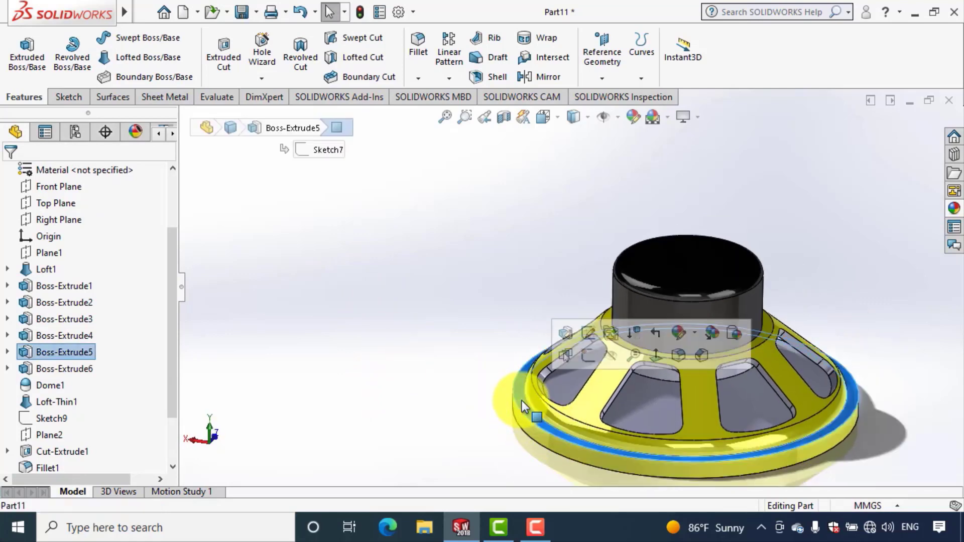
click(589, 356)
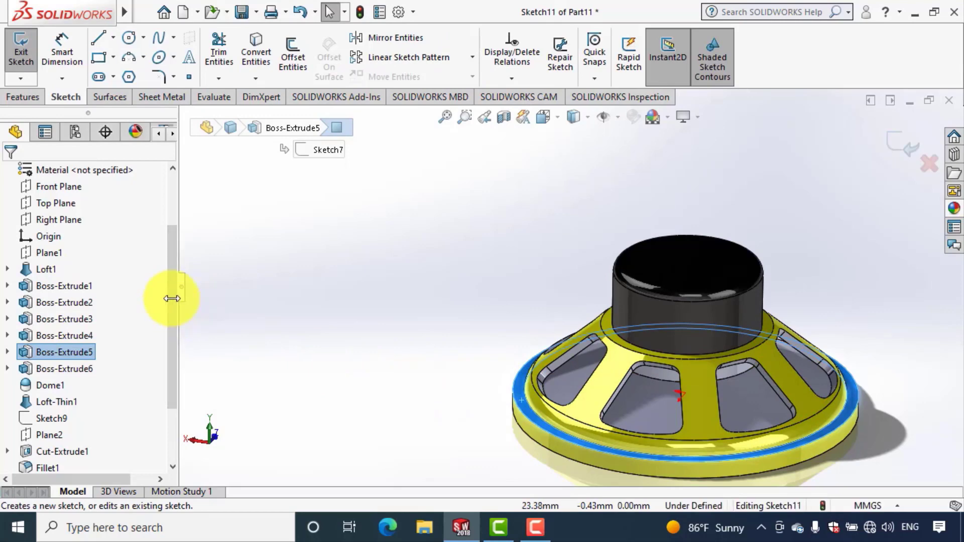
drag(172, 300, 168, 371)
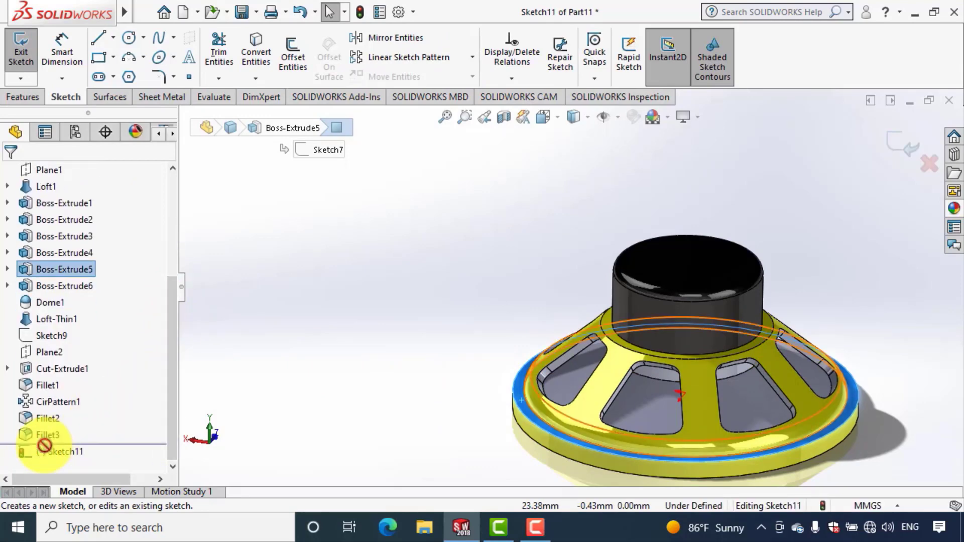
click(27, 454)
click(59, 433)
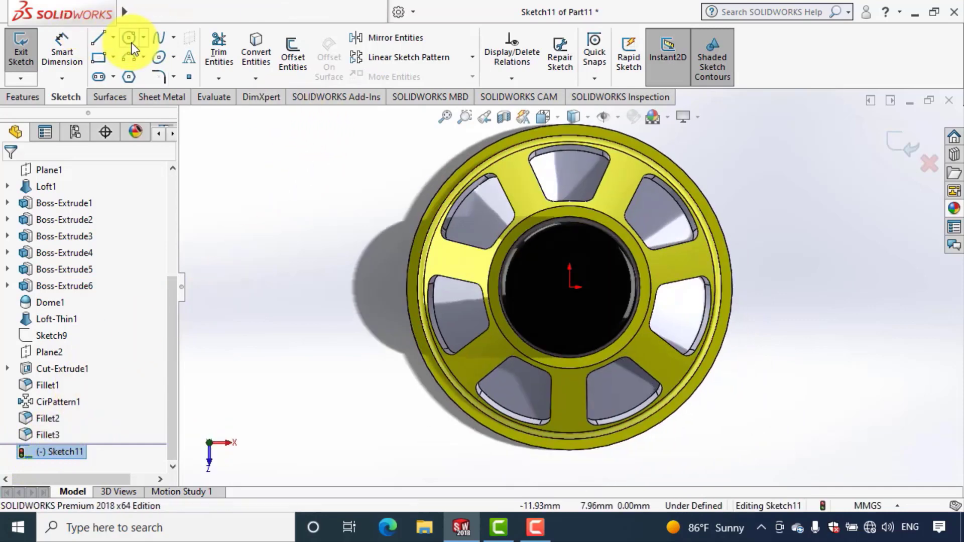
Draw a small circle at the top of the rim and zoom in on it
click(131, 40)
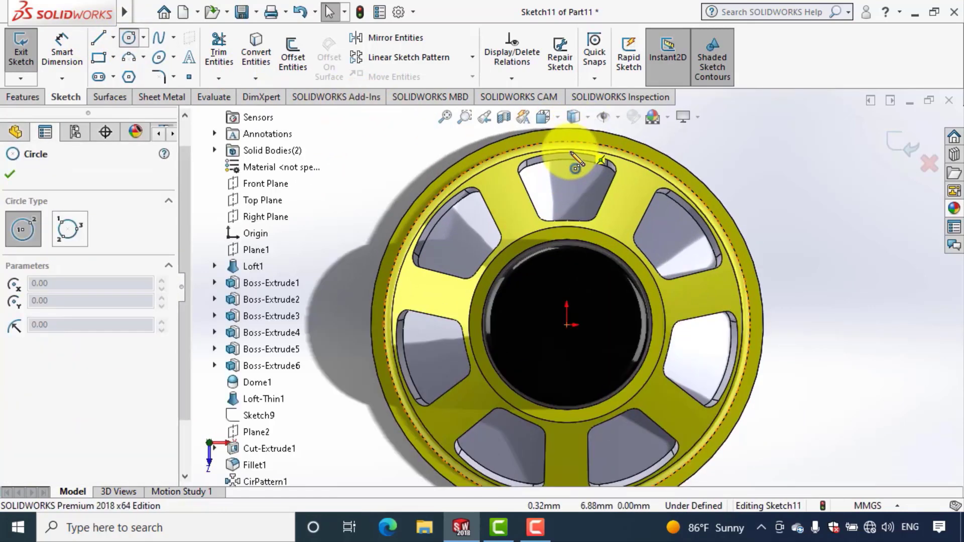
scroll(570, 171, up, 1)
scroll(567, 173, up, 1)
scroll(563, 178, down, 2)
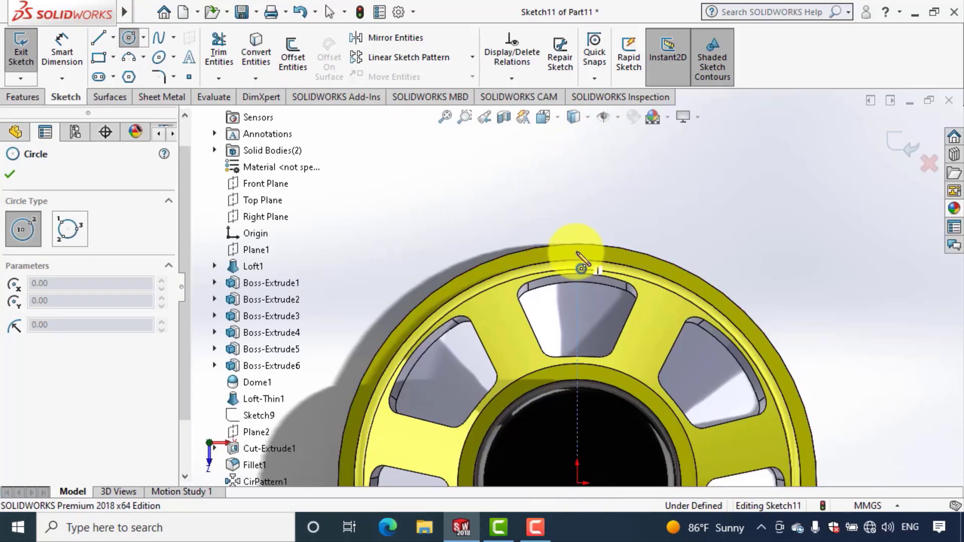
click(578, 251)
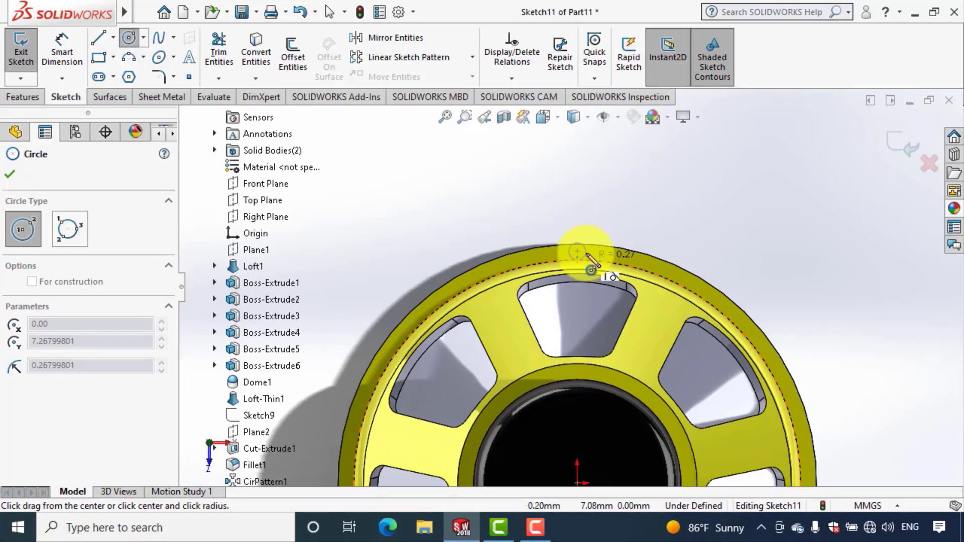
click(586, 257)
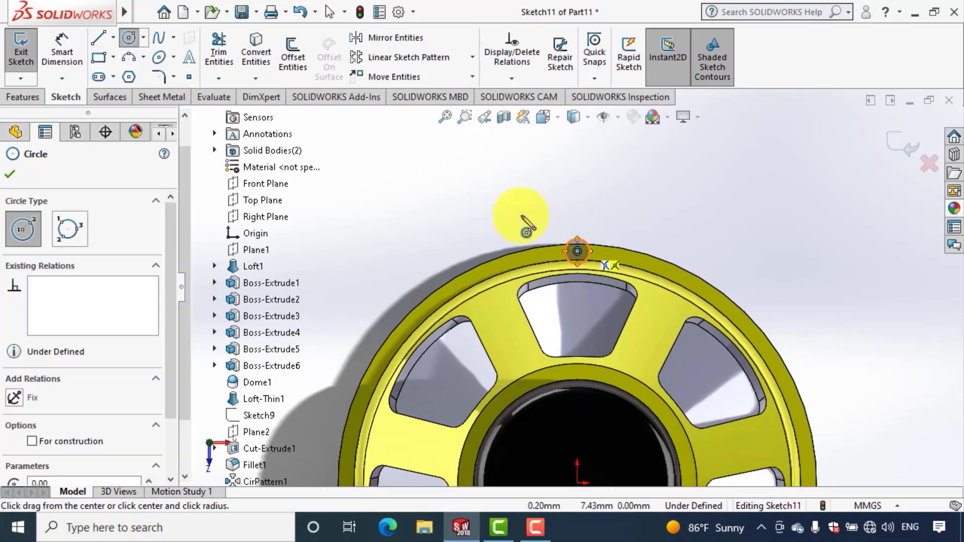
key(Escape)
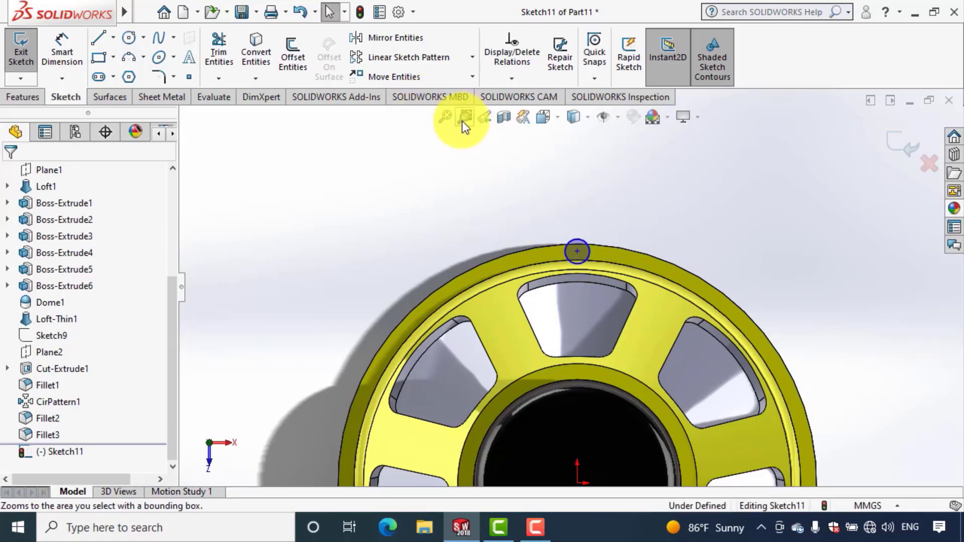
click(463, 118)
drag(431, 211, 743, 331)
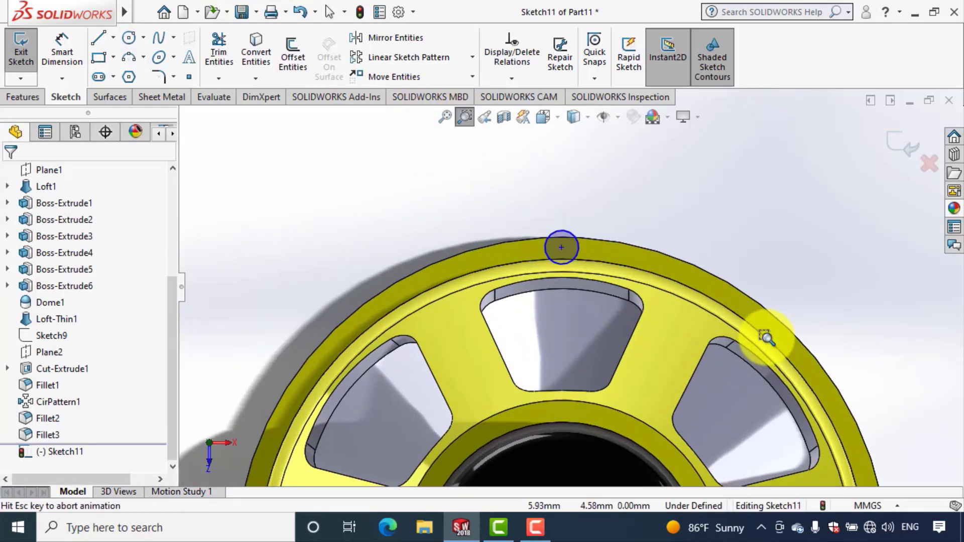
click(62, 51)
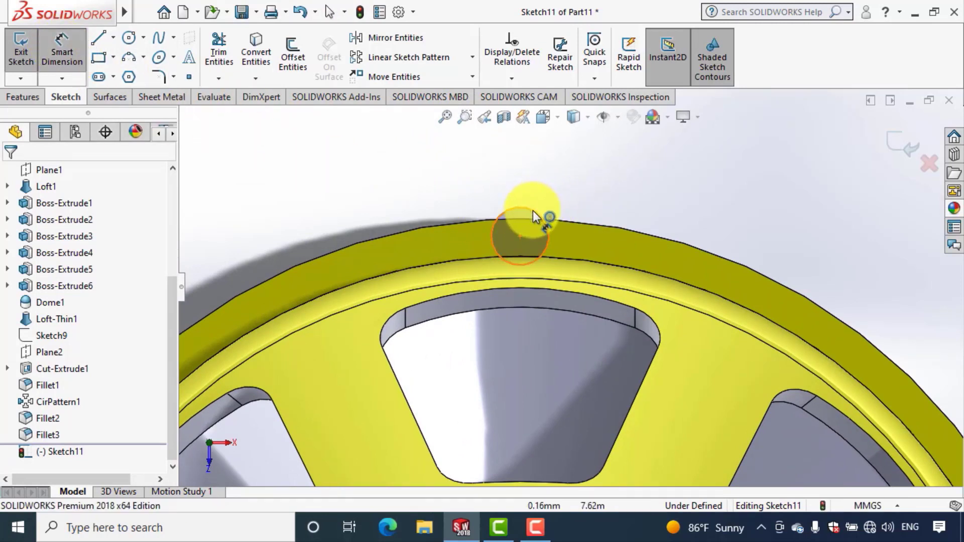
Add a 0.30 mm diameter Smart Dimension to the small circle in Sketch11
click(544, 203)
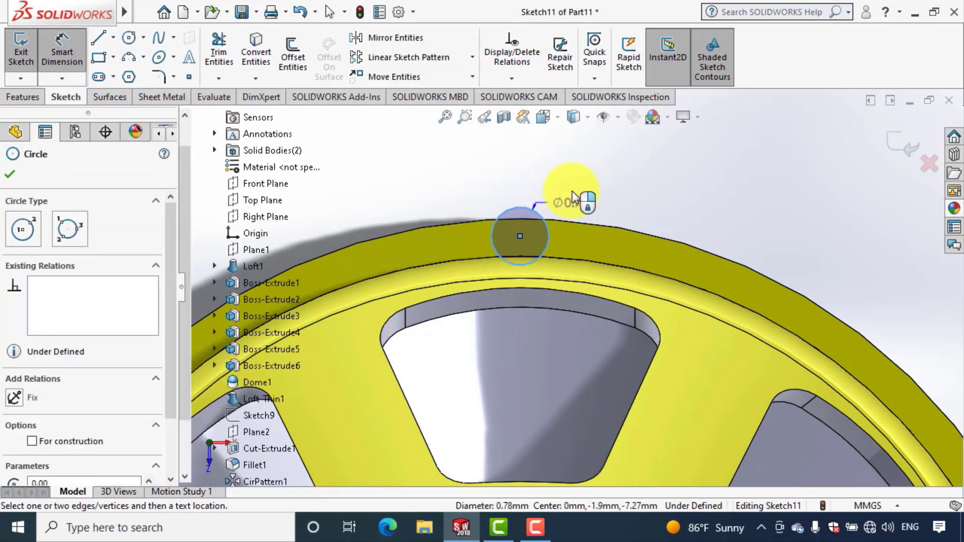
click(584, 187)
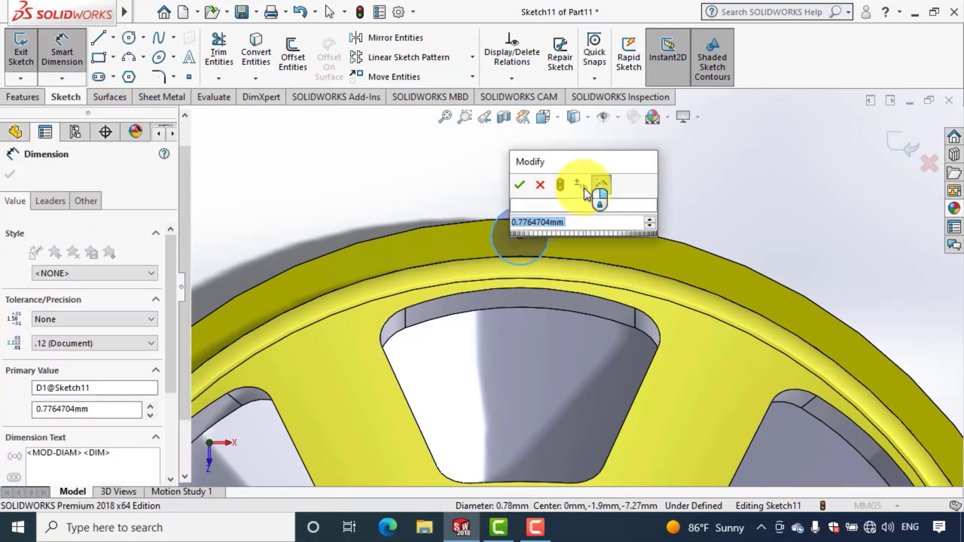
text(0.0)
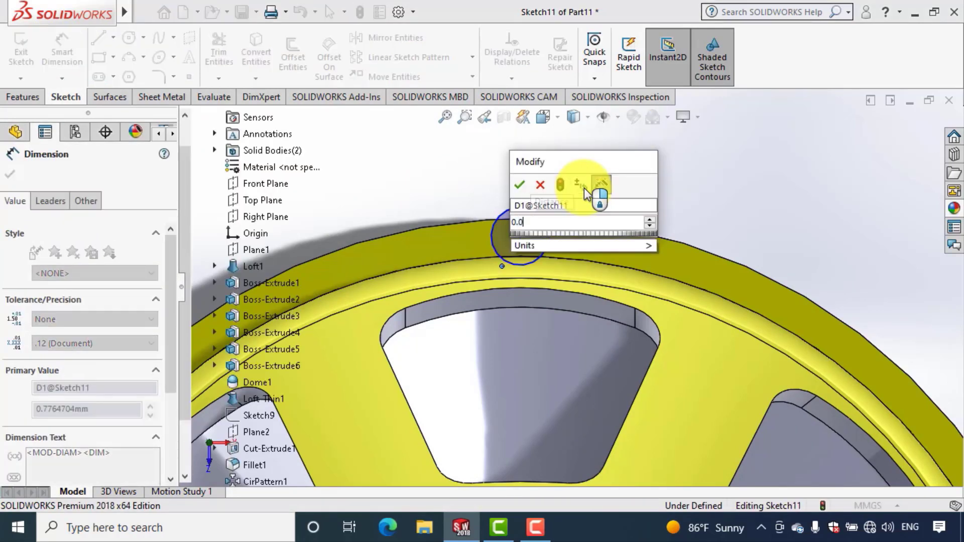
text(2)
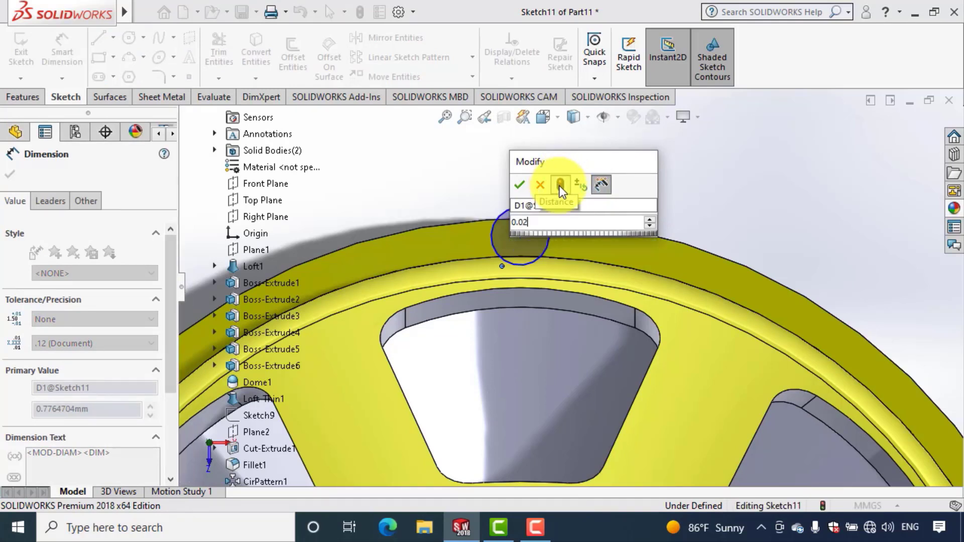
click(559, 186)
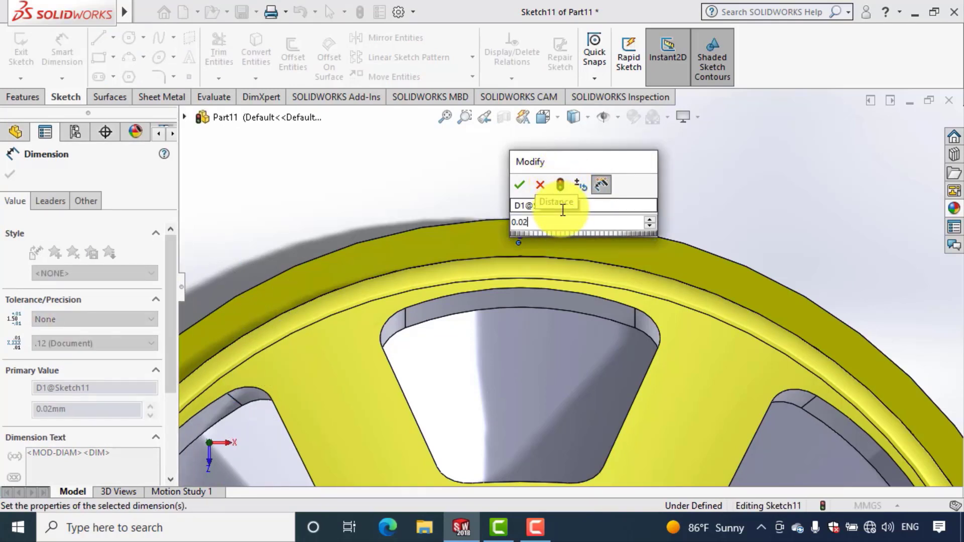
key(BackSpace)
text(5)
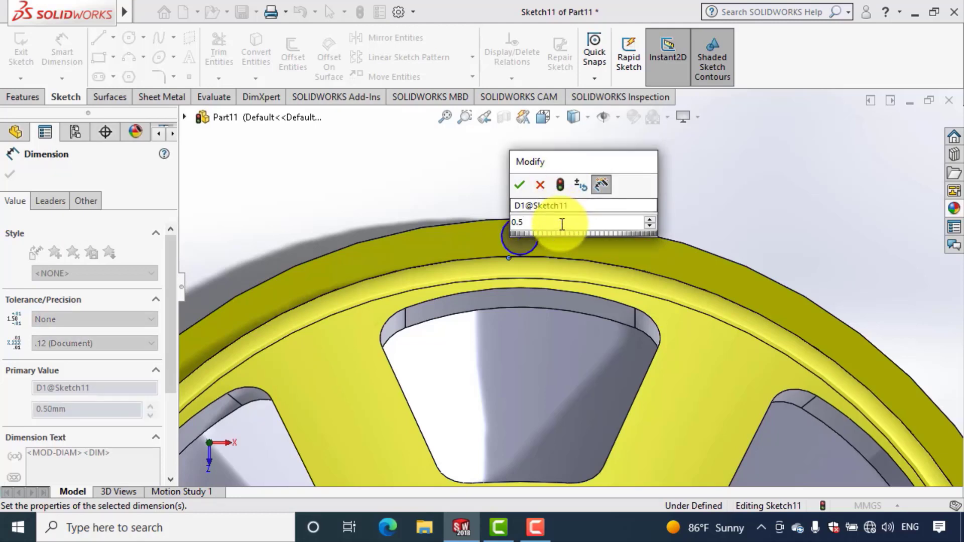
text(3)
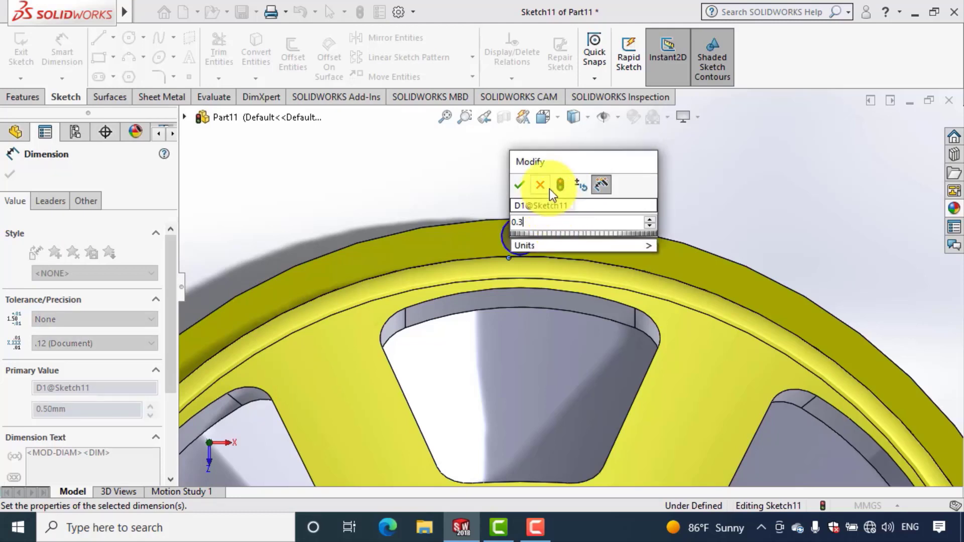
click(561, 186)
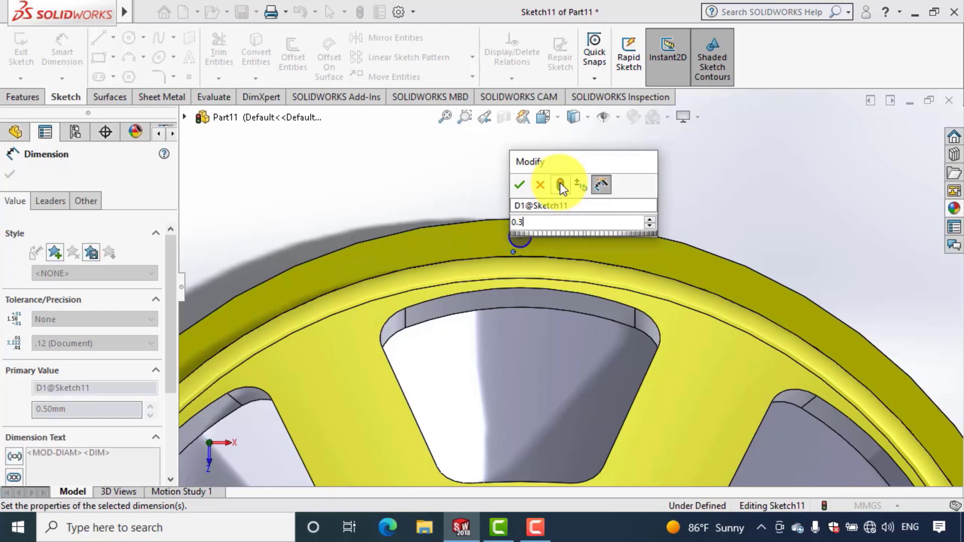
click(524, 185)
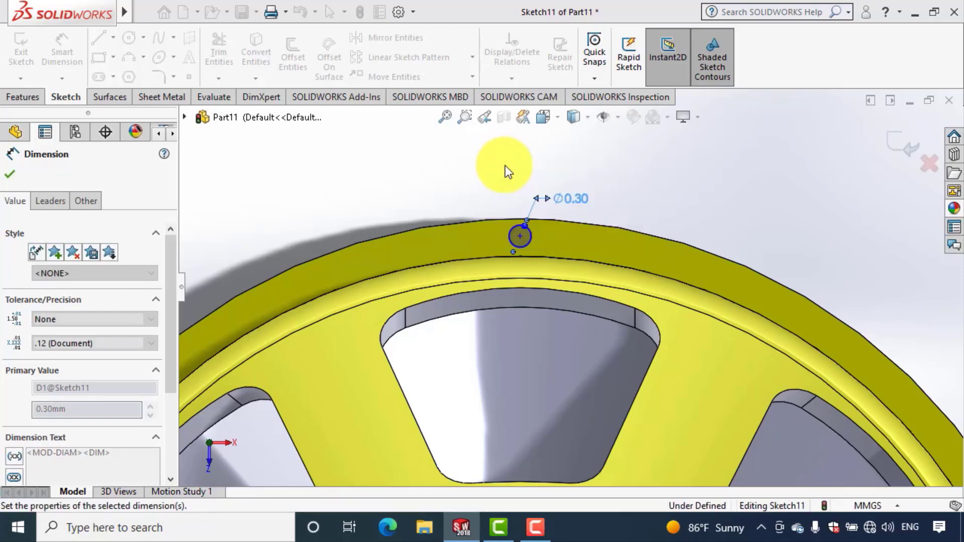
Fit the speaker in view and select the sketch origin and the small circle's centre
click(502, 173)
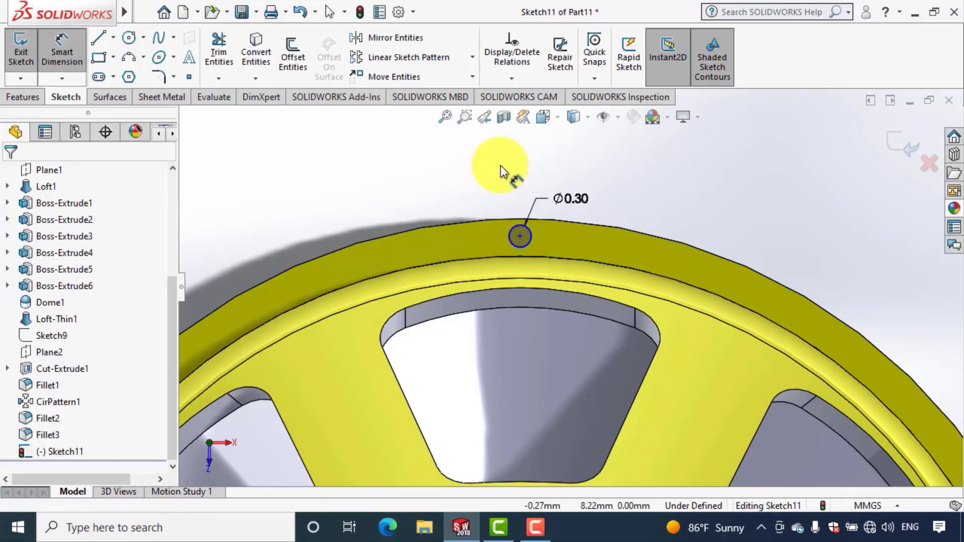
click(443, 118)
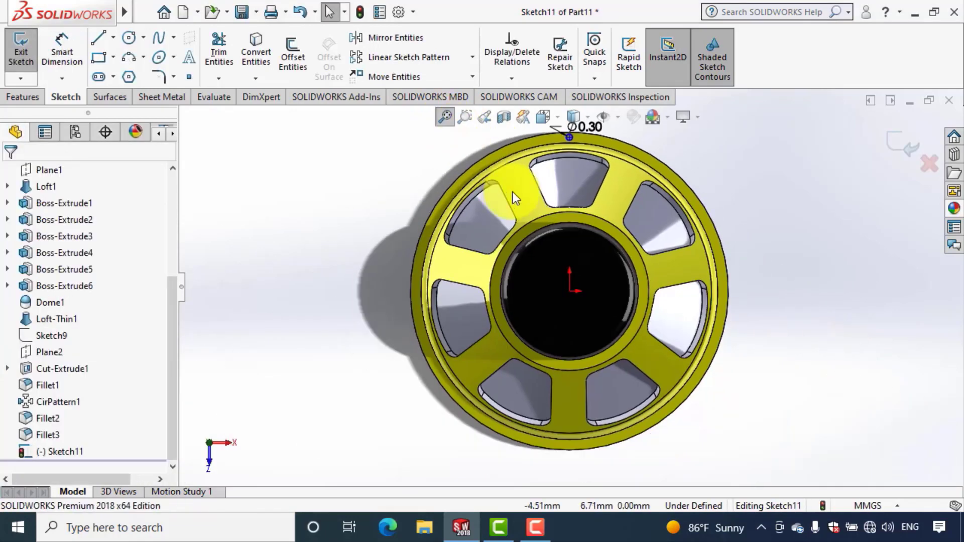
click(571, 291)
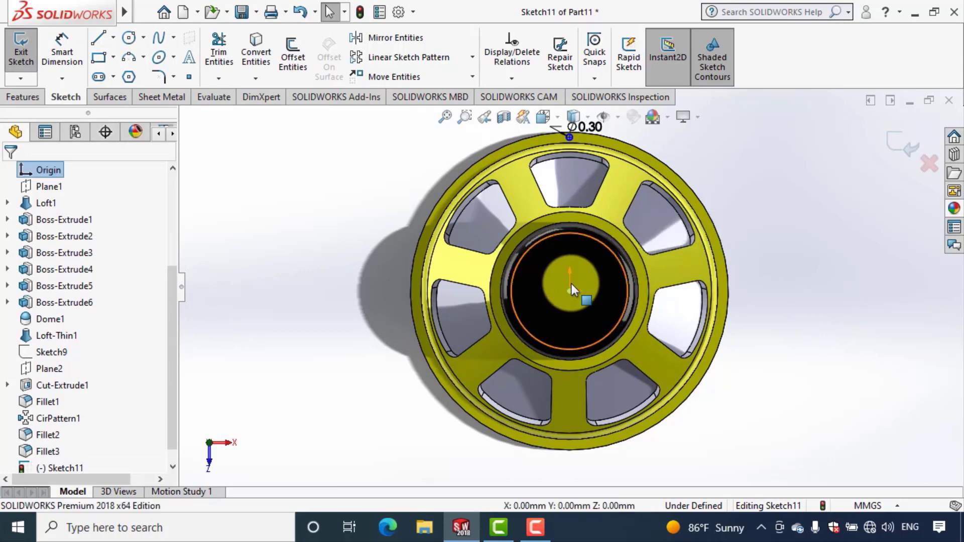
scroll(576, 163, down, 2)
scroll(576, 171, down, 3)
scroll(552, 221, down, 1)
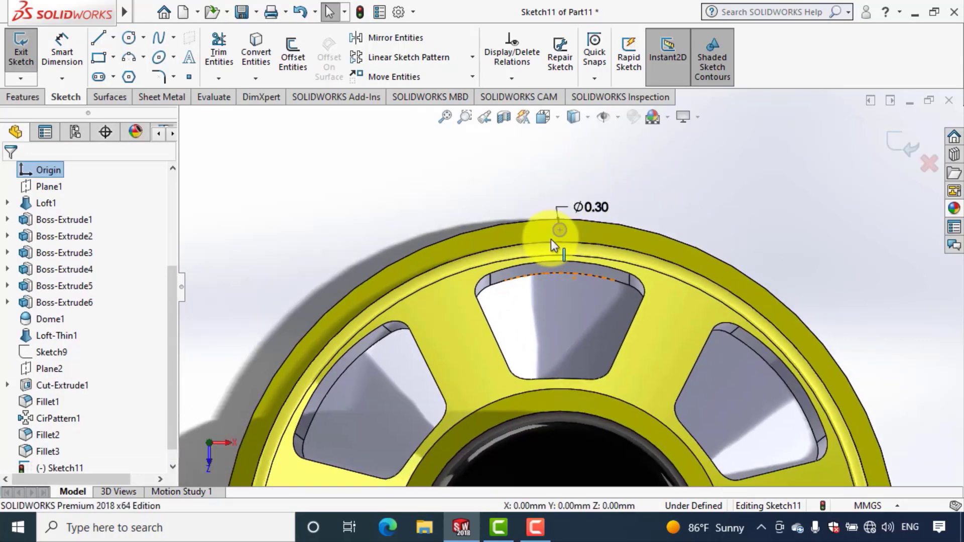
scroll(551, 240, down, 2)
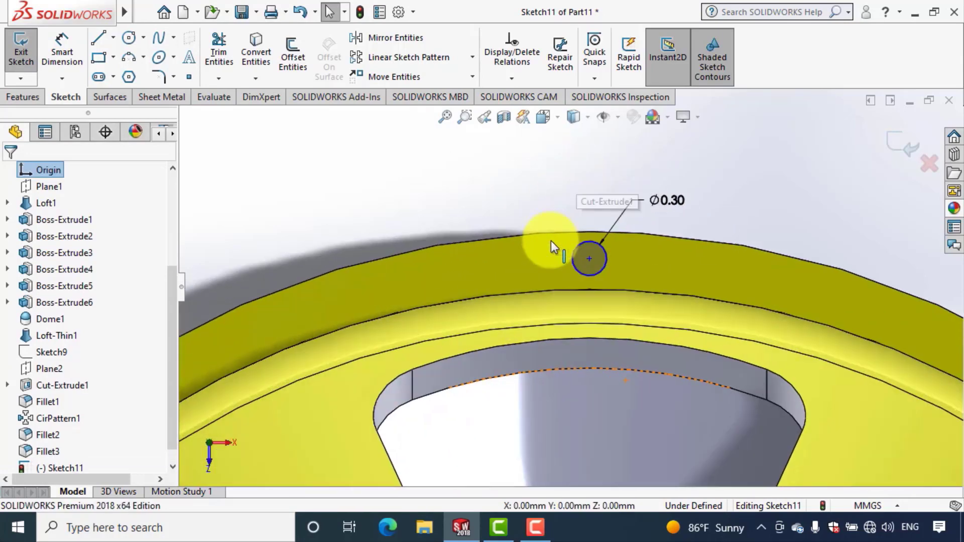
click(589, 260)
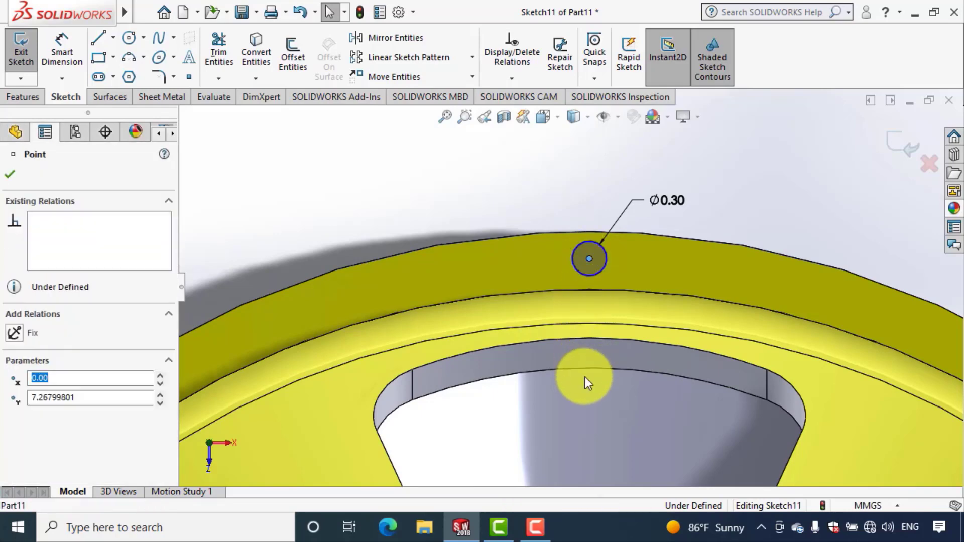
Add a vertical relation placing the small circle's centre directly above the origin
ctrl+middle_drag(585, 377, 588, 347)
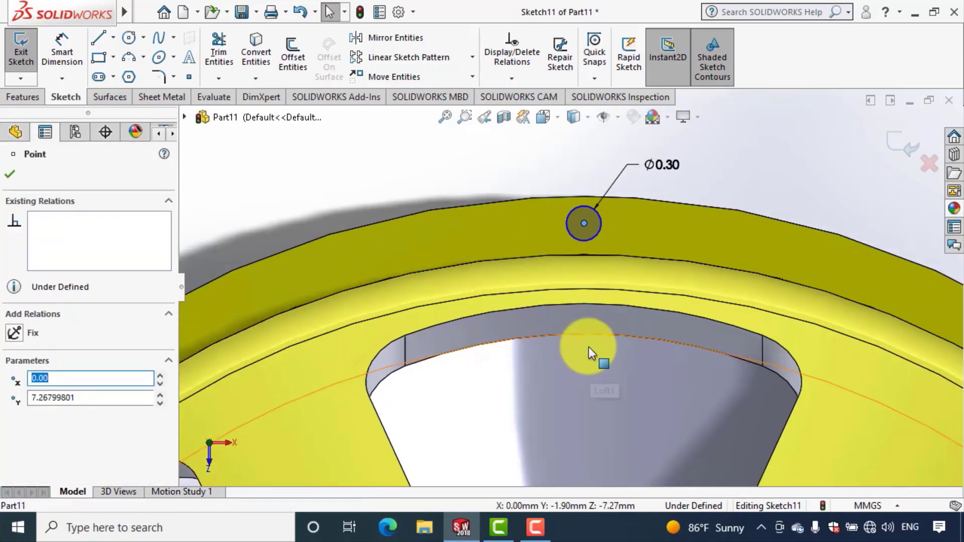
click(445, 117)
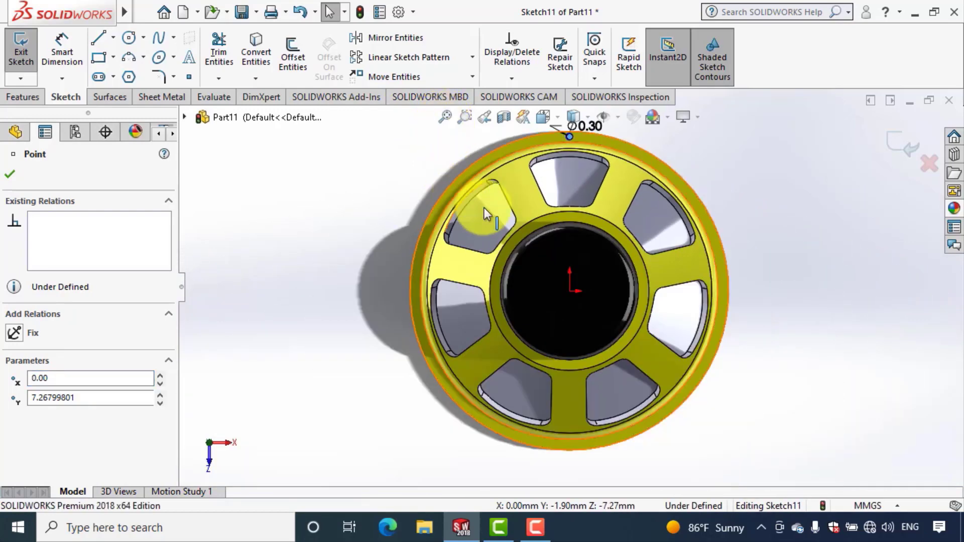
click(570, 291)
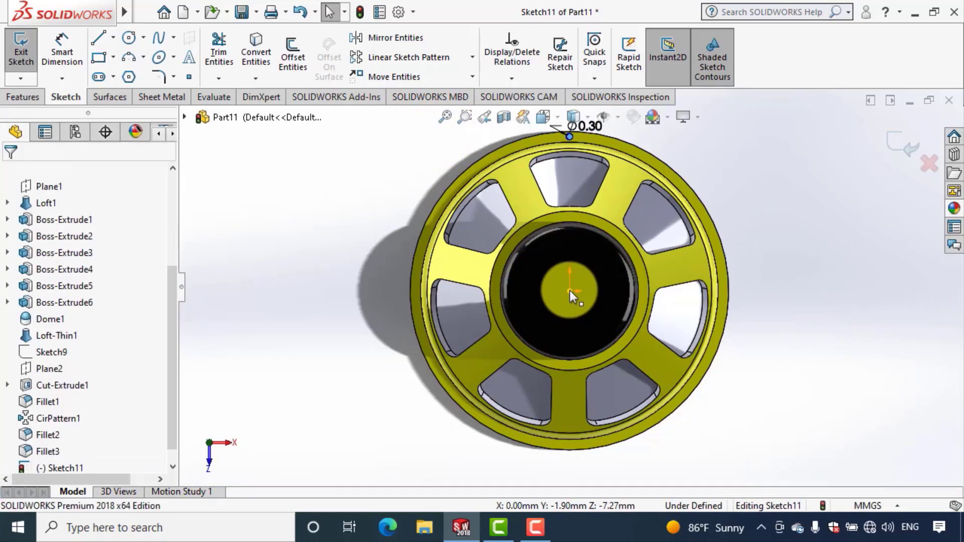
ctrl+click(570, 291)
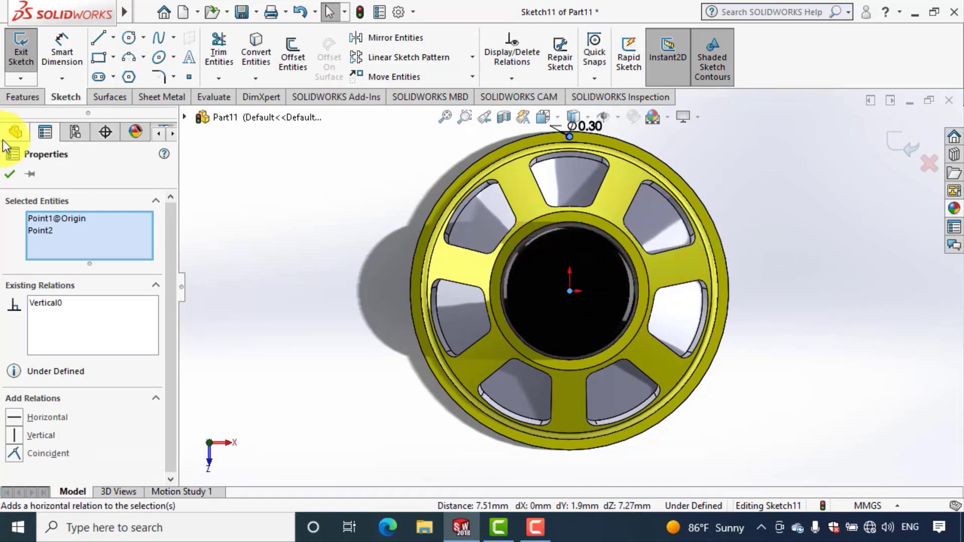
click(6, 177)
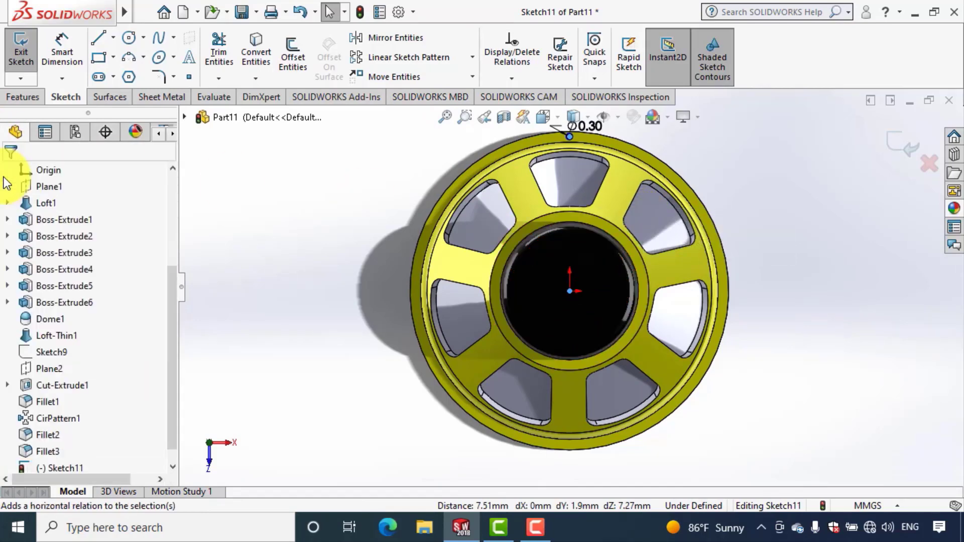
click(573, 152)
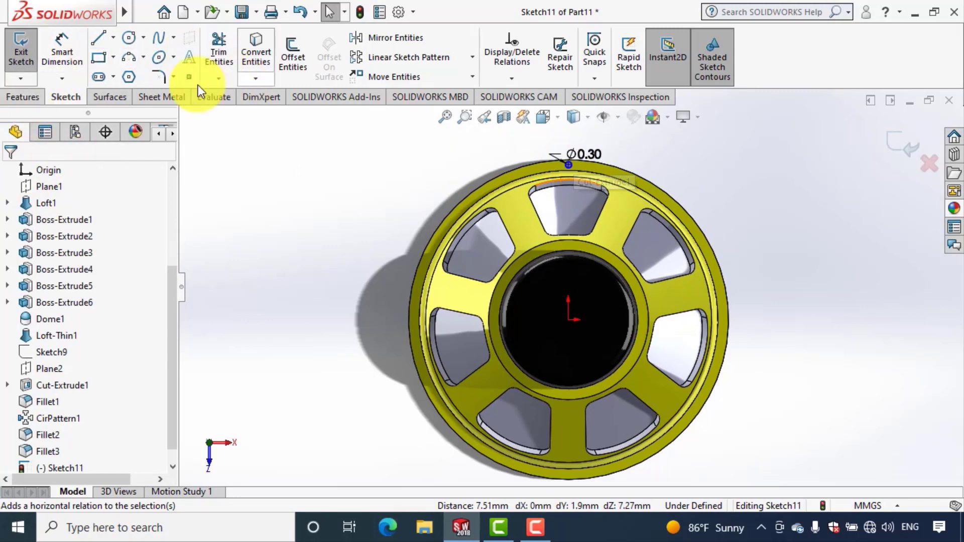
click(143, 38)
click(149, 56)
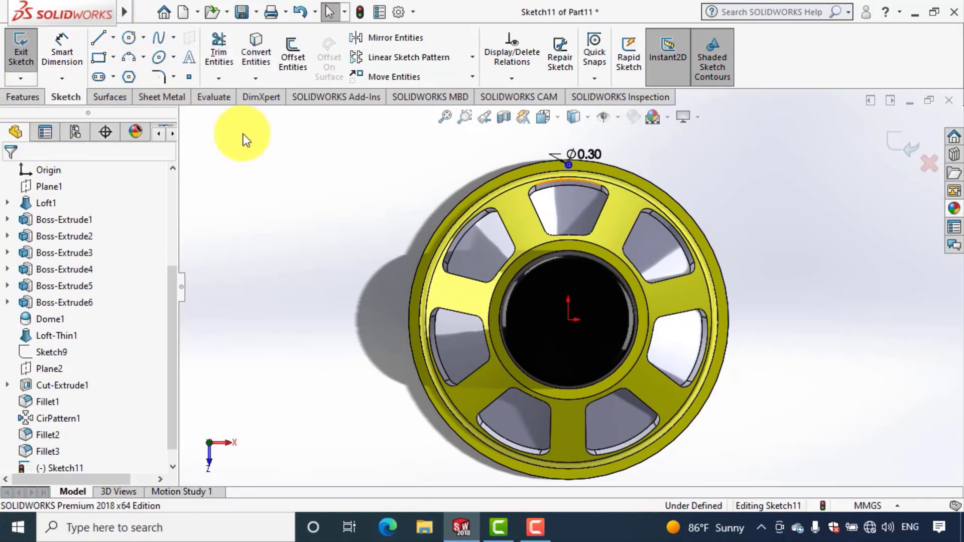
Draw a circle centred on the origin passing through the small hole's centre
click(568, 320)
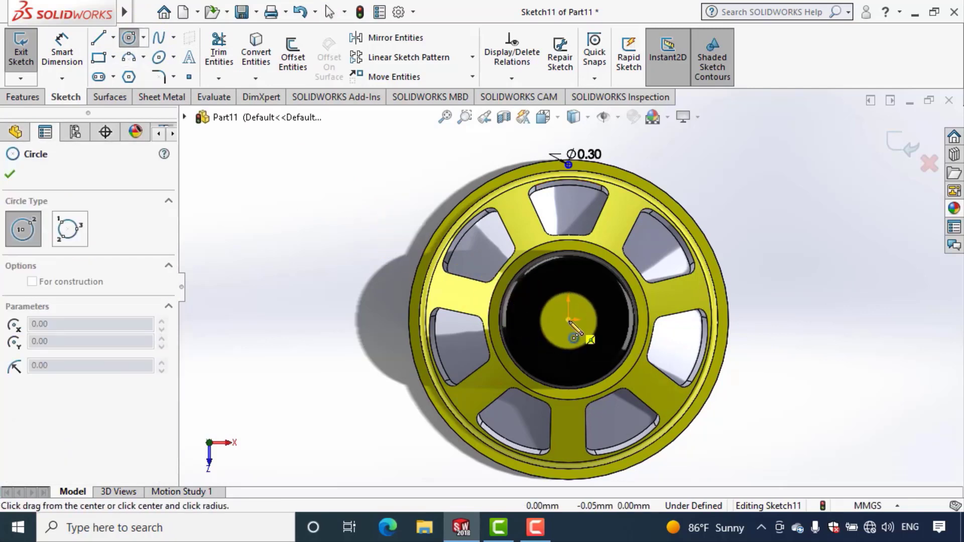
click(517, 191)
key(Escape)
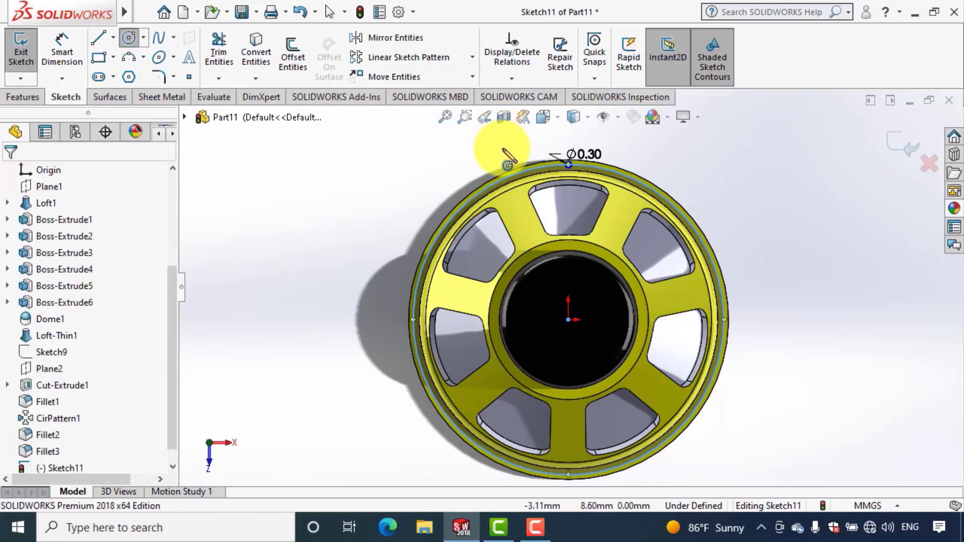
key(Escape)
scroll(702, 157, down, 2)
scroll(701, 157, down, 3)
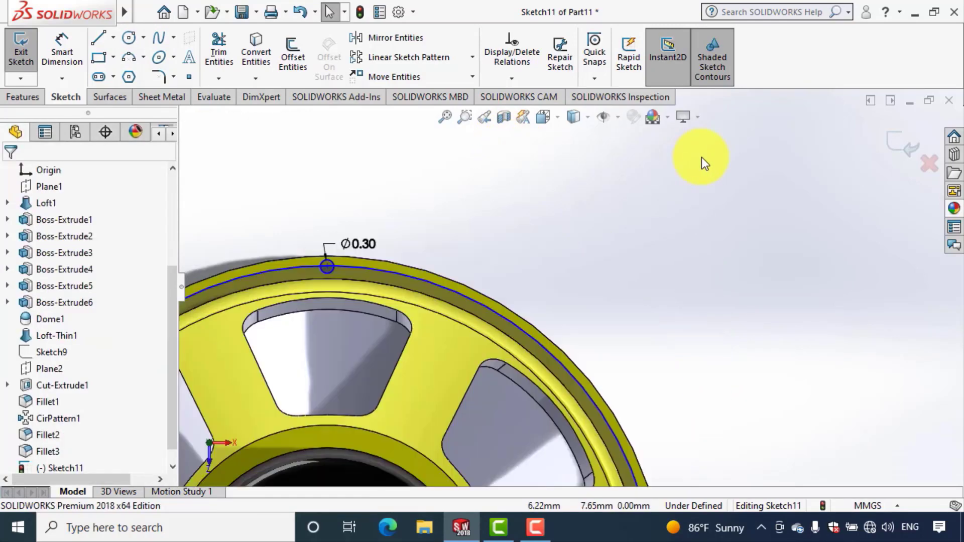
scroll(701, 157, down, 1)
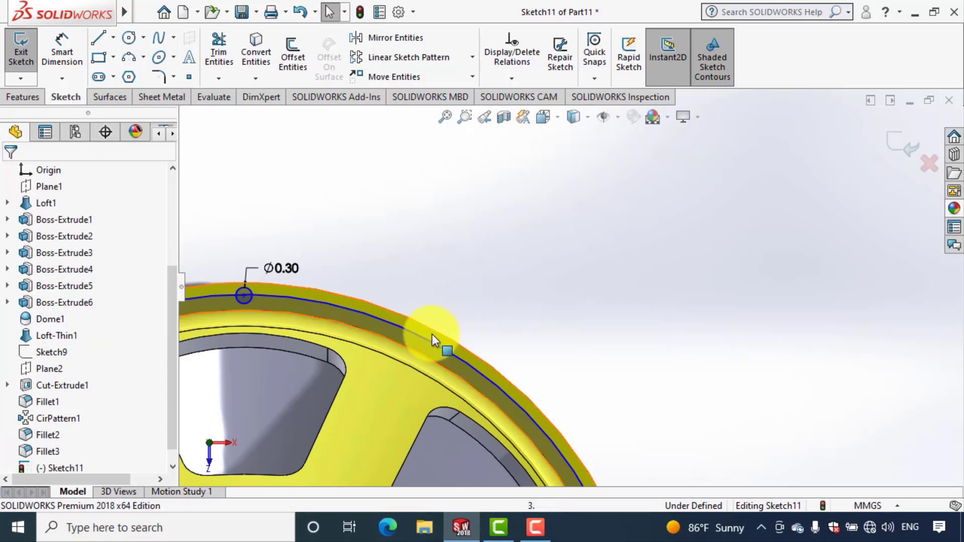
key(f)
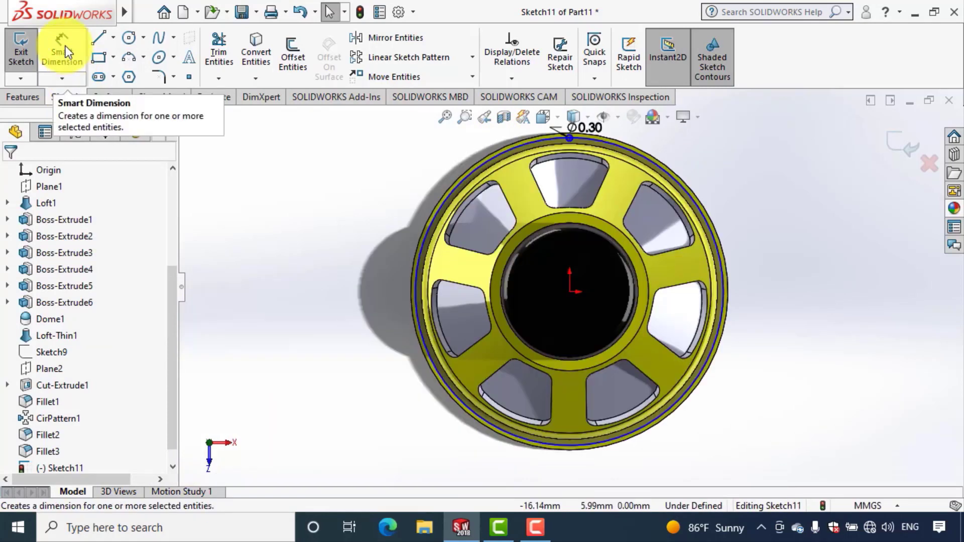
Dimension the large rim circle to a diameter of 14.5
click(65, 49)
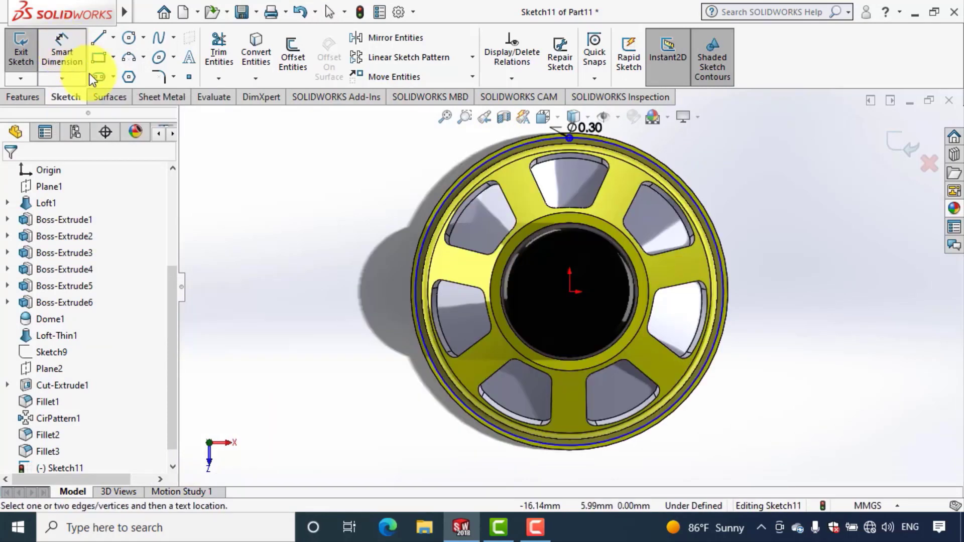
click(705, 364)
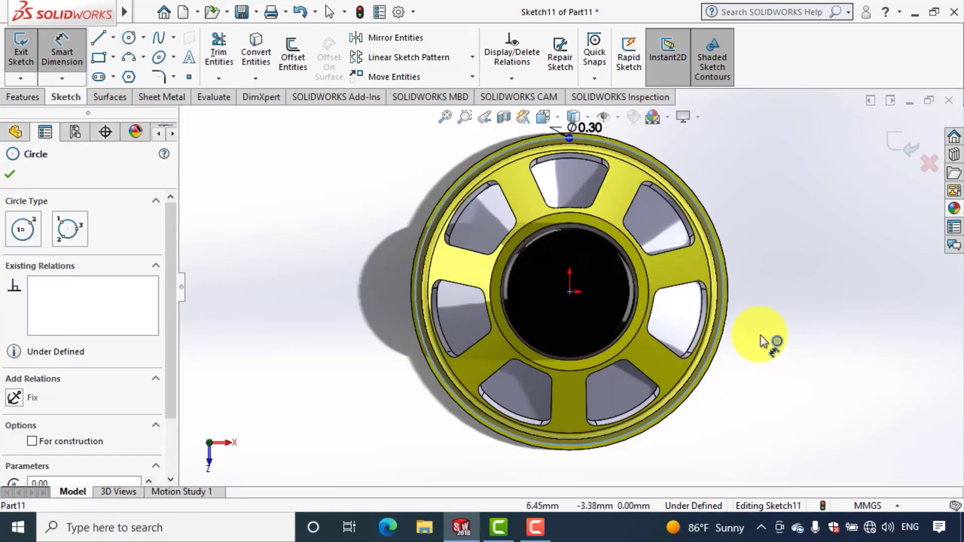
click(708, 145)
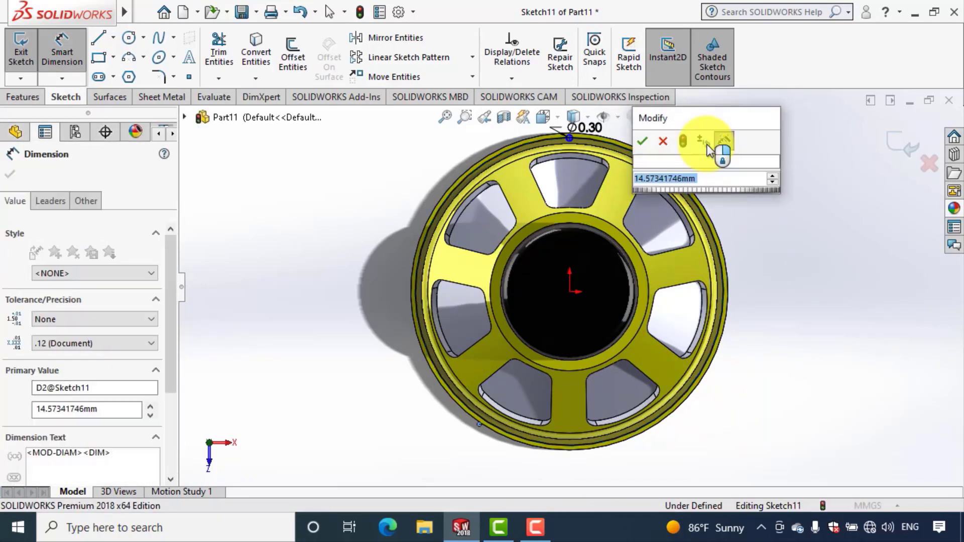
text(14.5)
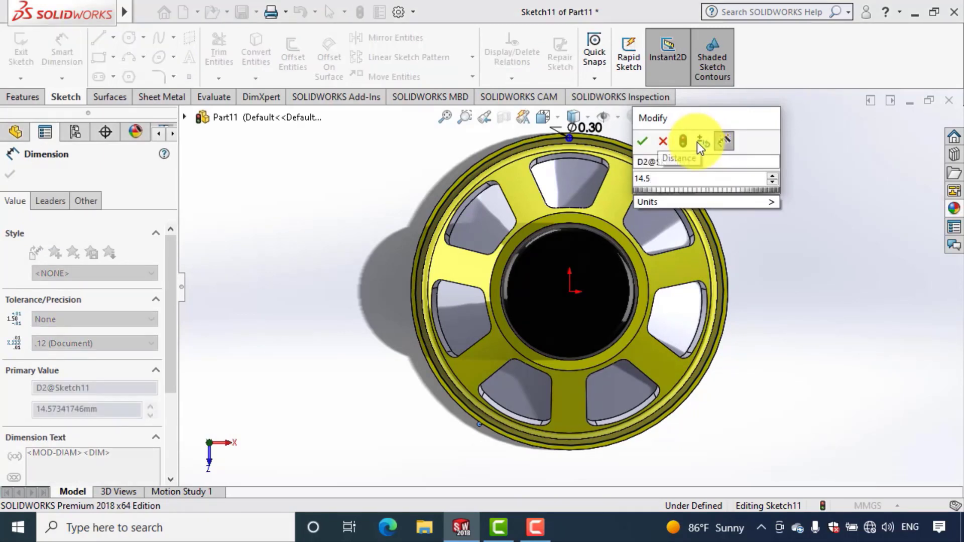
text(7)
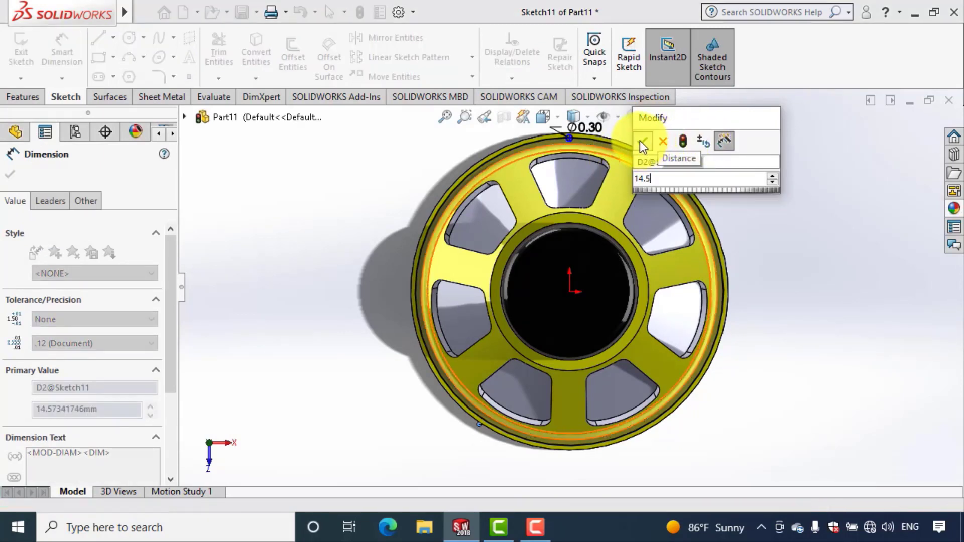
click(640, 141)
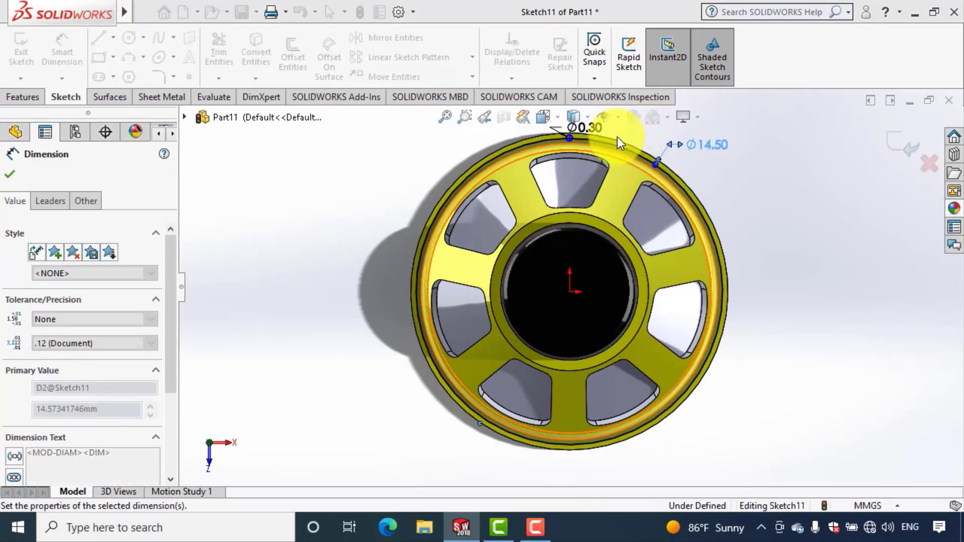
key(Escape)
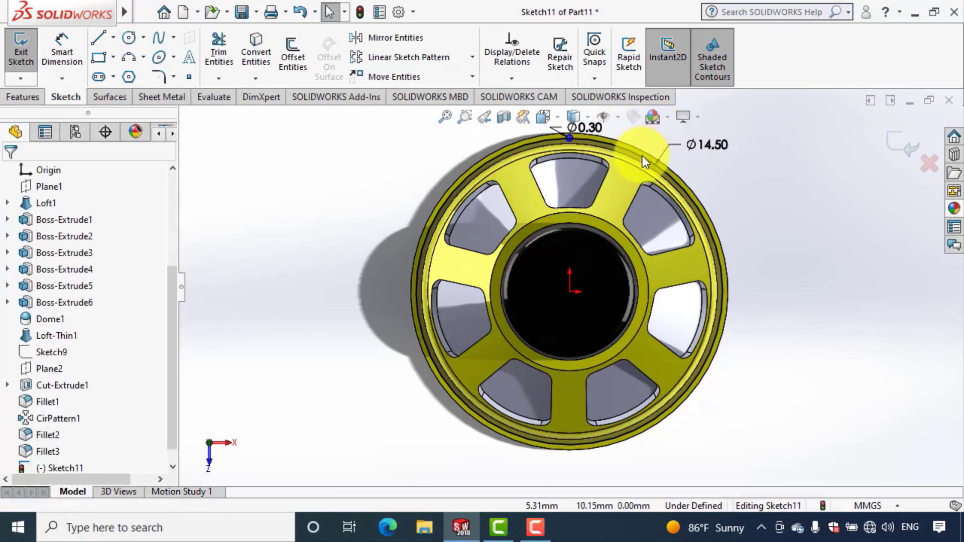
scroll(566, 238, down, 4)
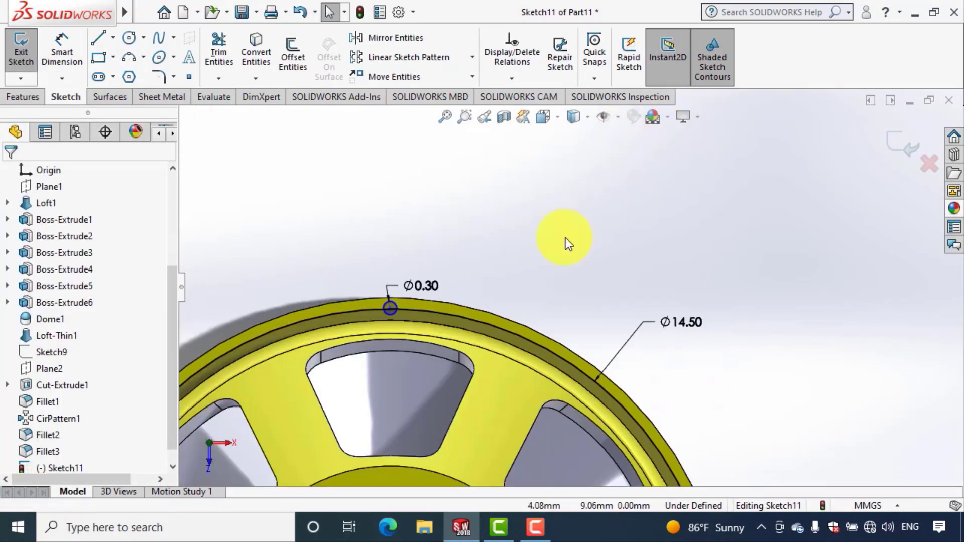
Make the rim circle construction geometry and the hole centre coincident with it
click(420, 311)
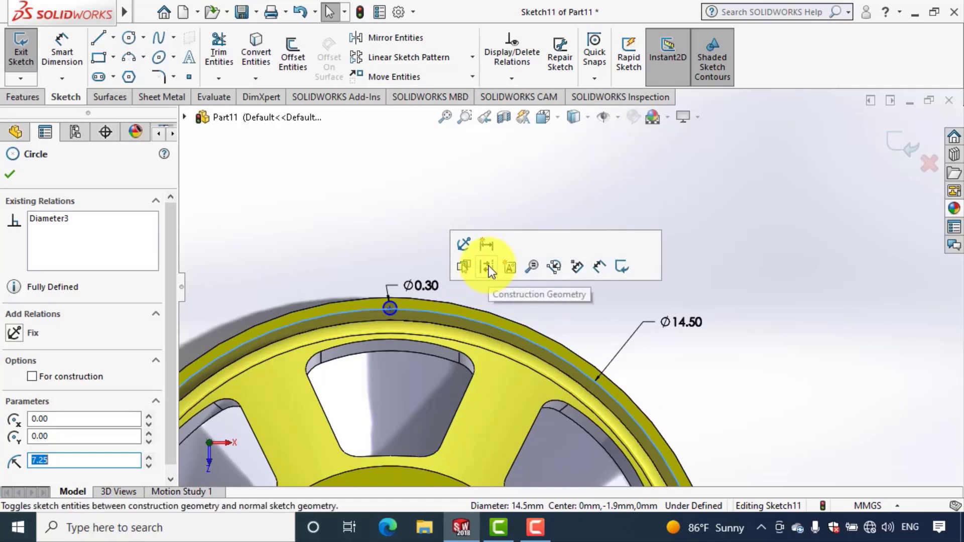
click(488, 266)
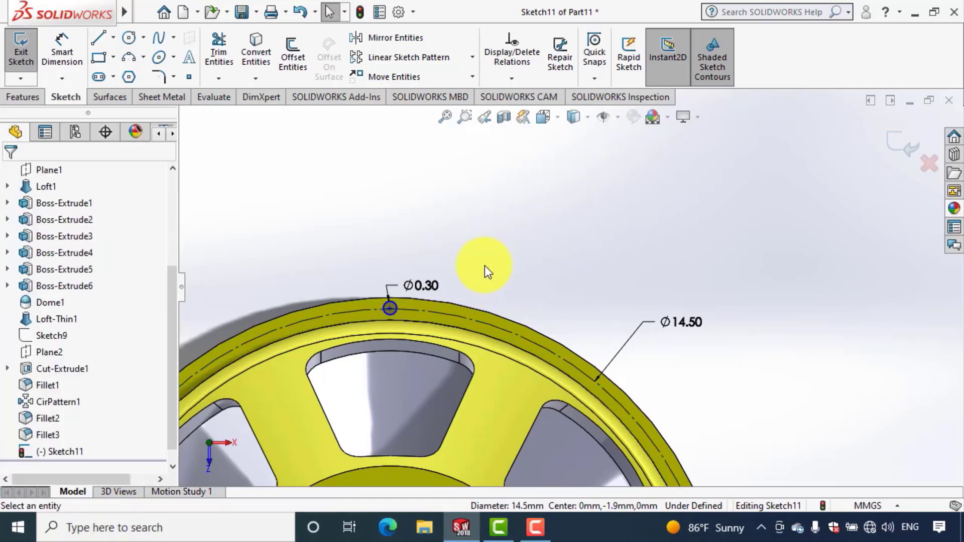
click(391, 311)
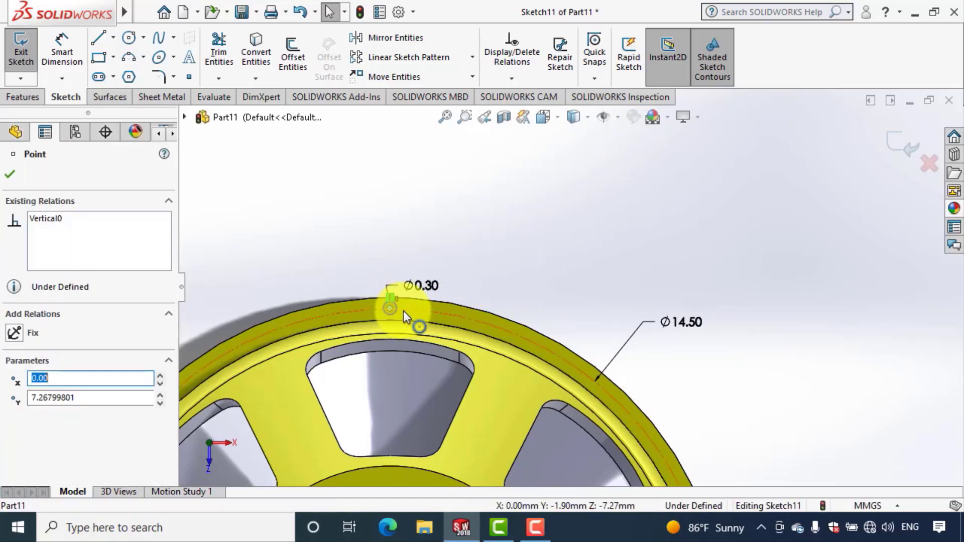
click(403, 312)
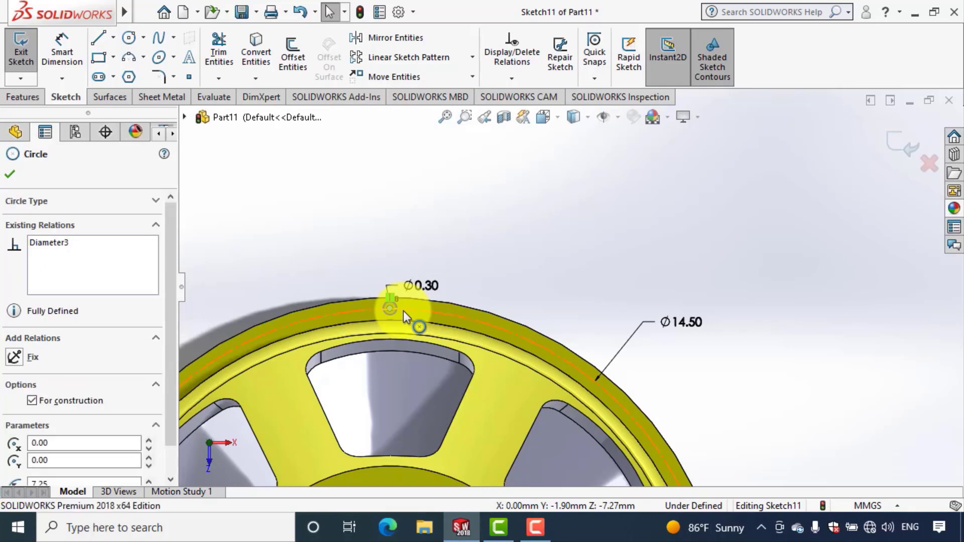
ctrl+click(403, 311)
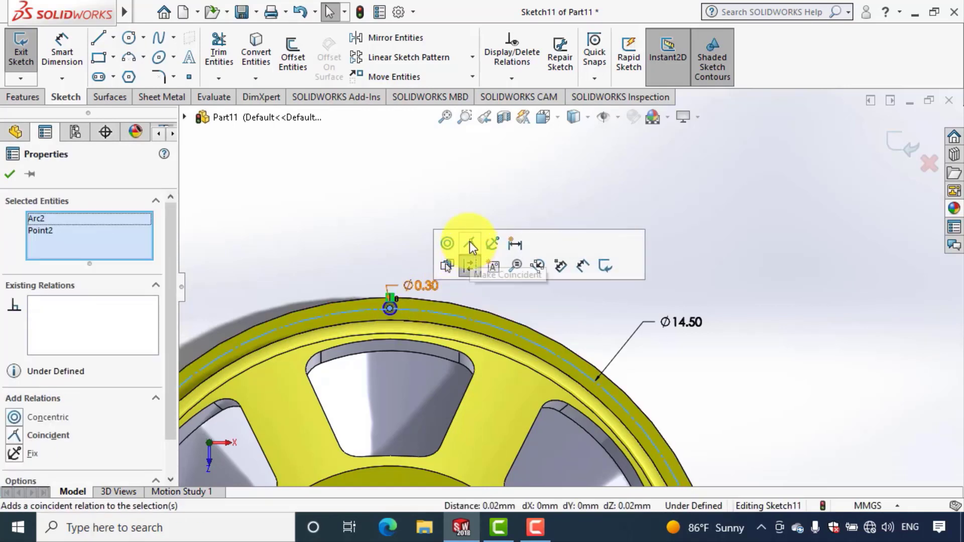
click(470, 243)
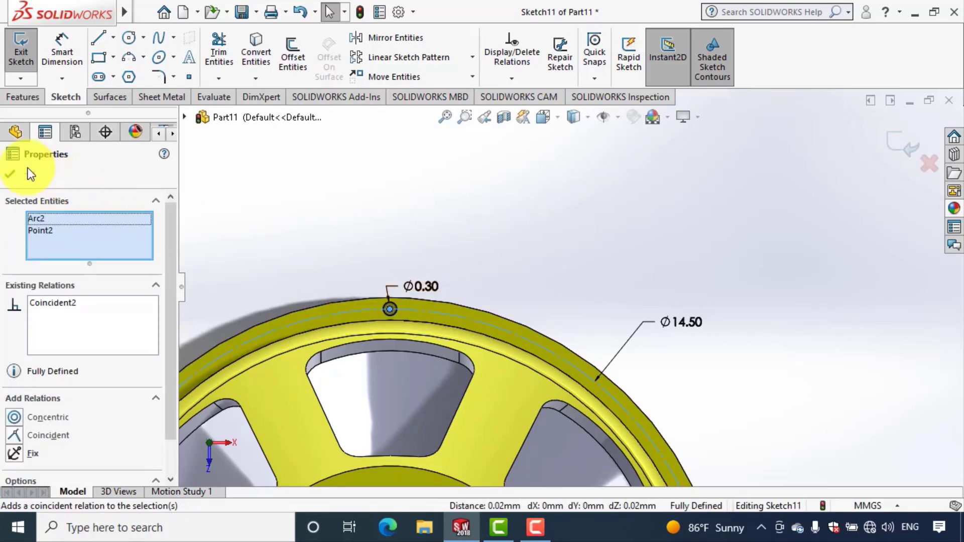
click(10, 174)
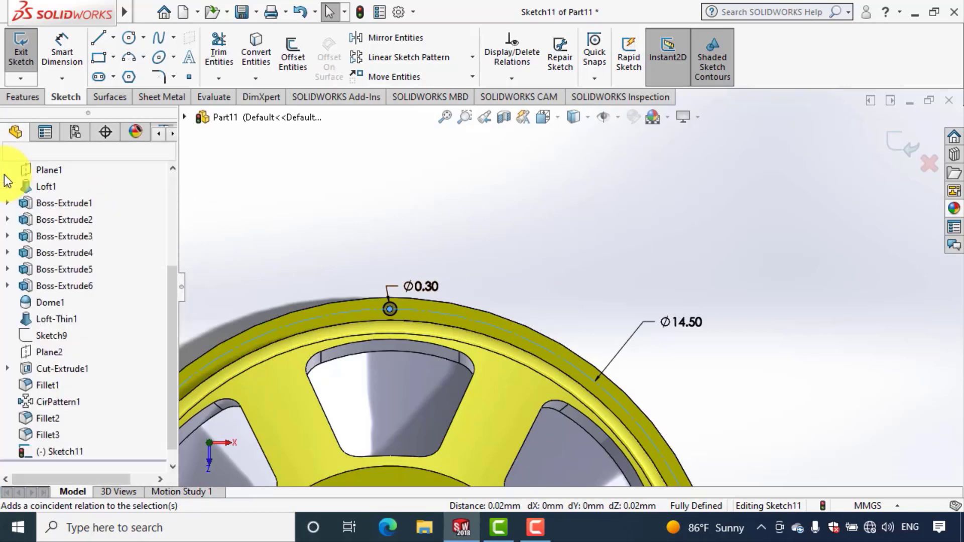
click(28, 96)
Extrude-cut the Ø0.30 circle Through All to make the rim hole, then orbit to inspect it
click(223, 74)
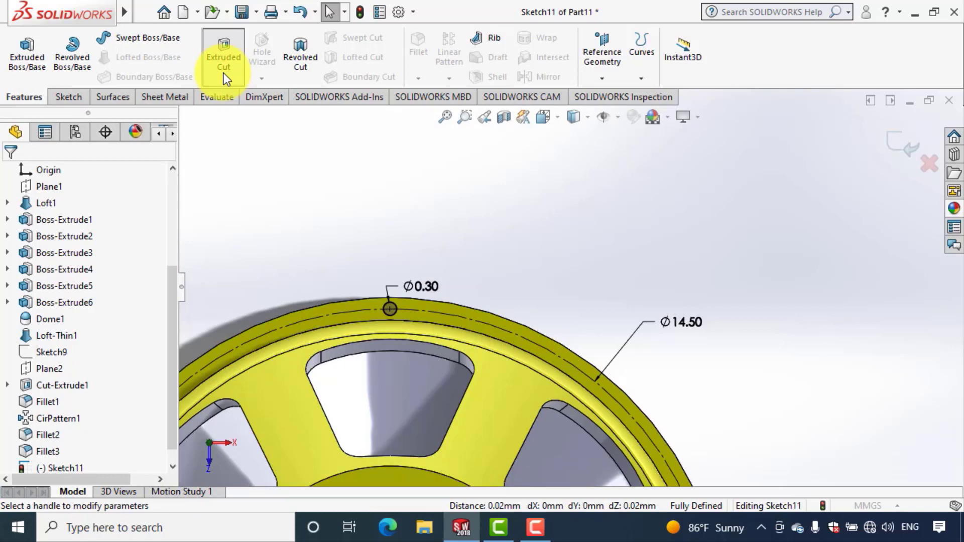
click(140, 266)
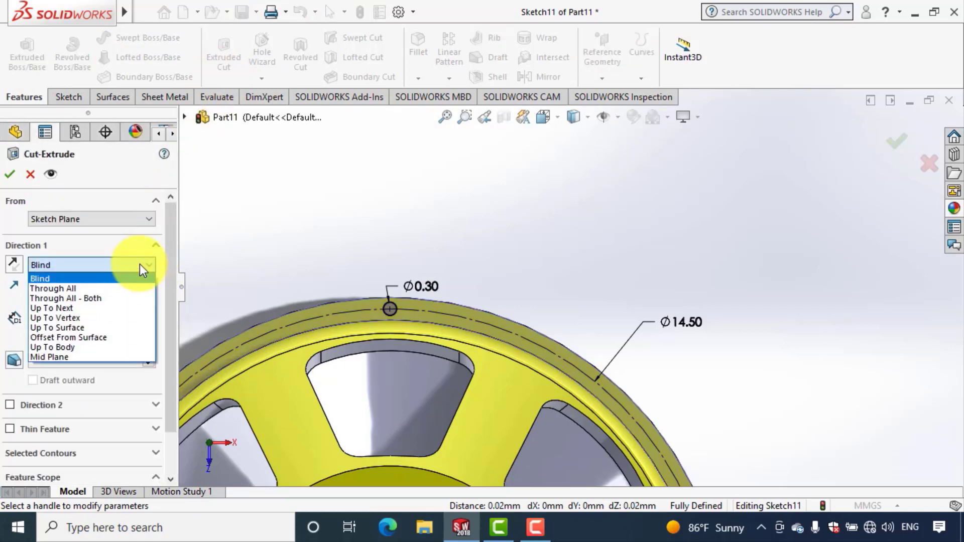
click(138, 285)
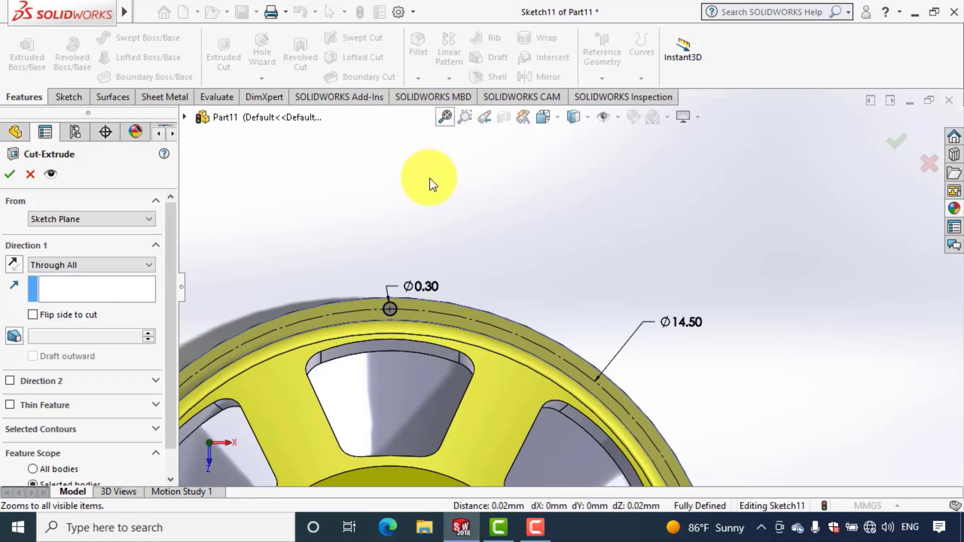
mouse_move(391, 194)
middle_down()
mouse_move(414, 81)
mouse_move(542, 29)
mouse_move(549, 118)
mouse_move(419, 209)
middle_up()
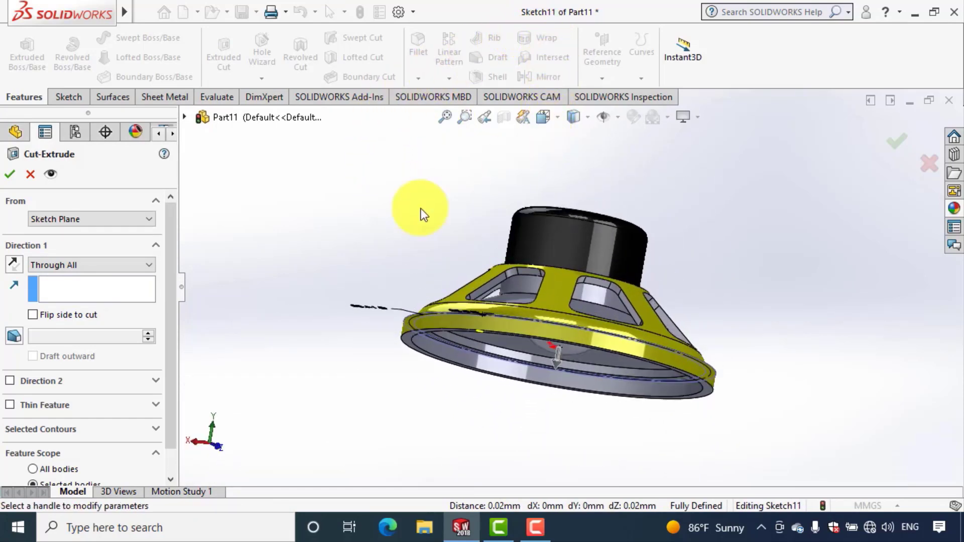
click(8, 173)
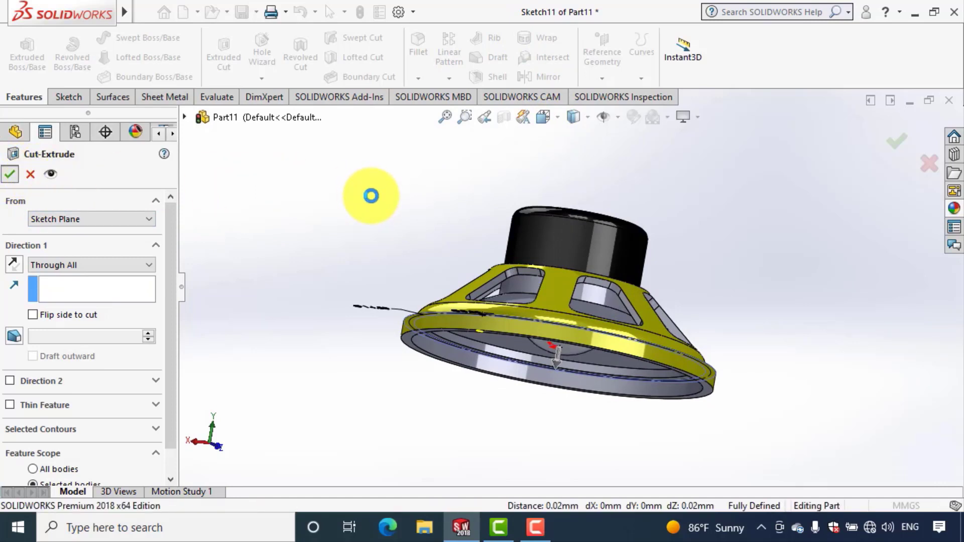
mouse_move(370, 195)
middle_down()
mouse_move(362, 337)
mouse_move(372, 370)
mouse_move(349, 370)
middle_up()
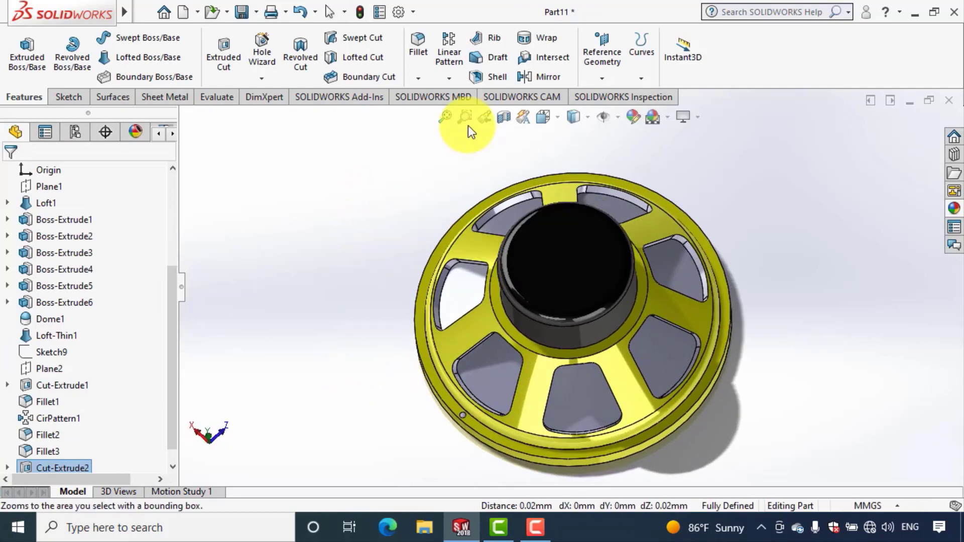
Circular-pattern the rim hole around the outer edge: 13 instances at 30° spacing
click(458, 82)
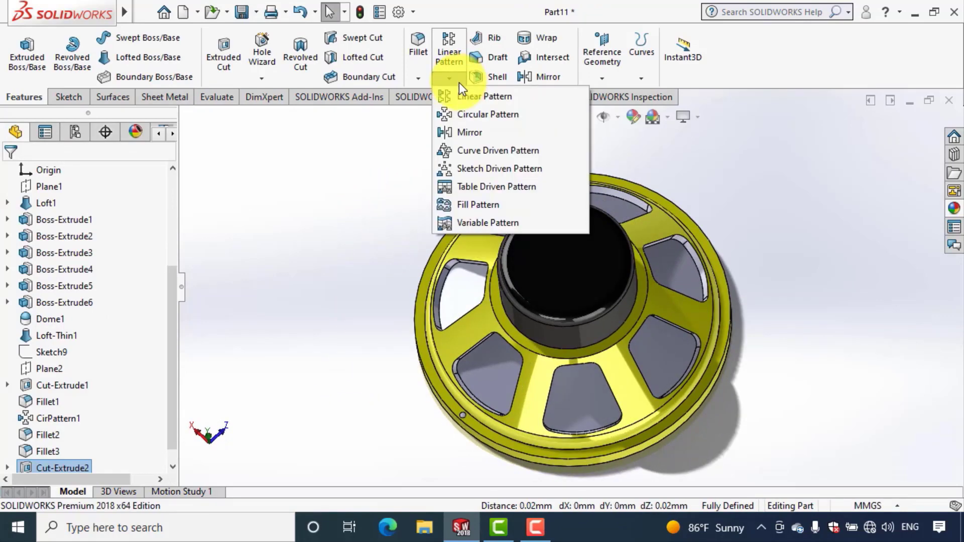
click(477, 114)
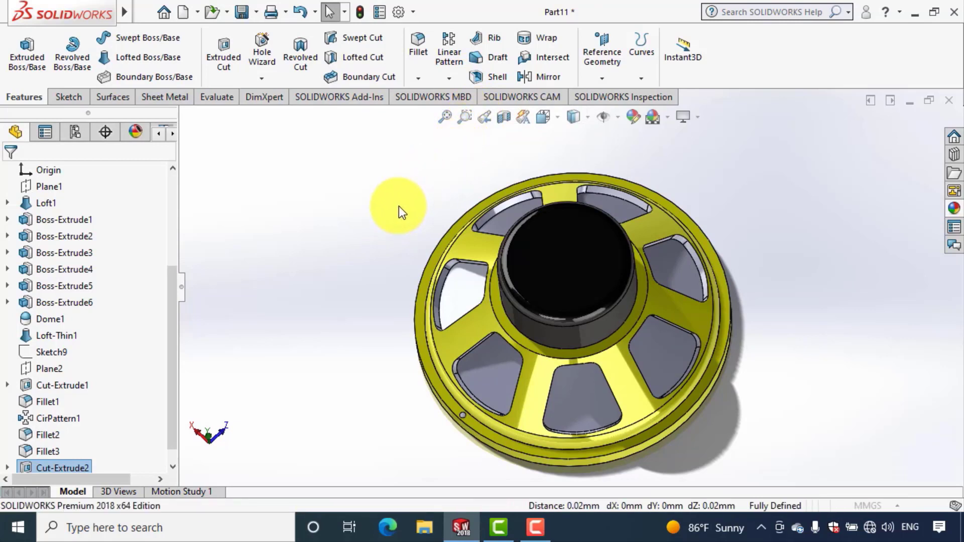
click(431, 252)
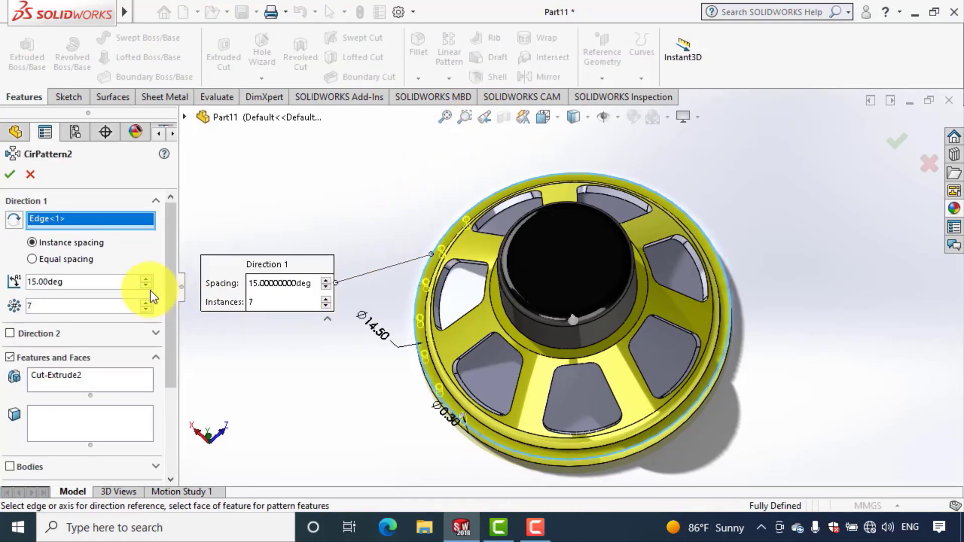
click(145, 304)
click(145, 304)
click(145, 304)
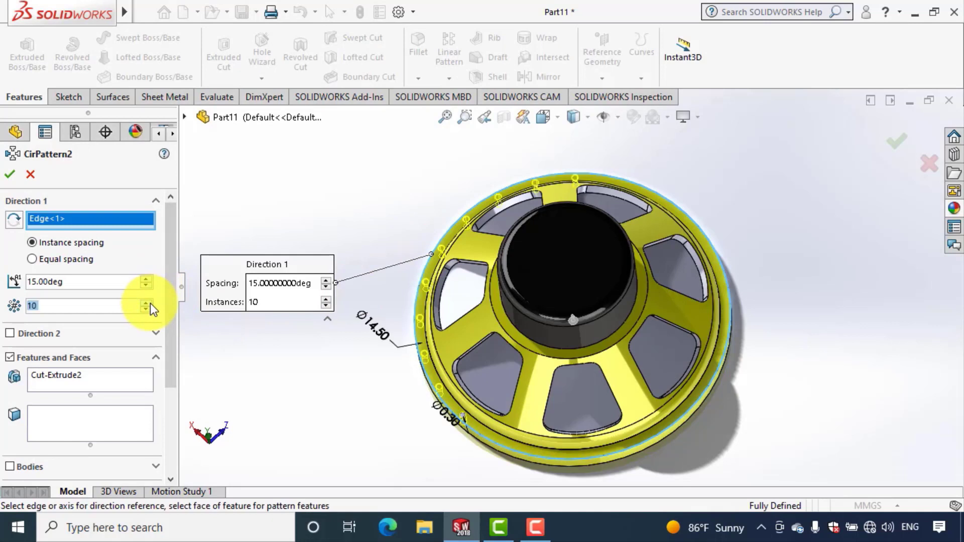
double_click(146, 303)
click(145, 303)
double_click(145, 303)
click(146, 303)
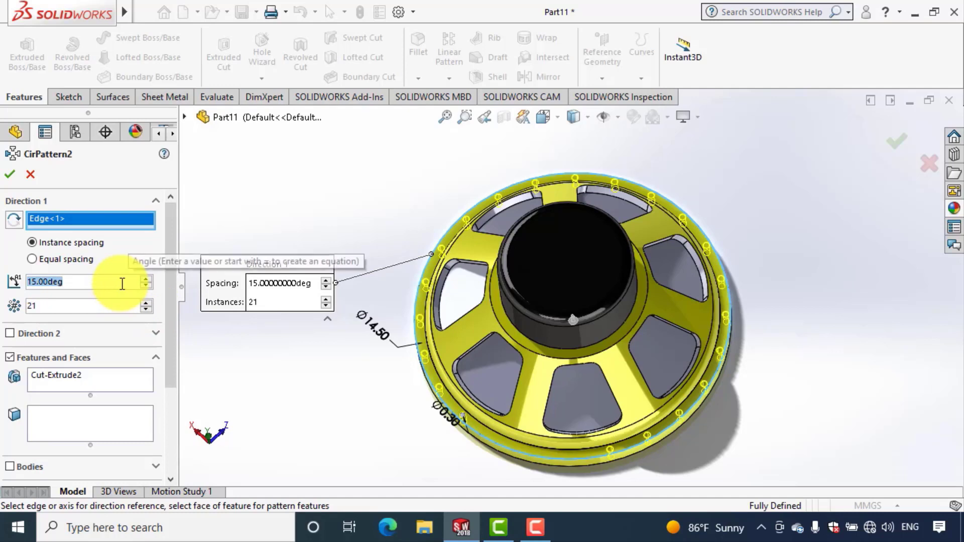
text(30)
key(Return)
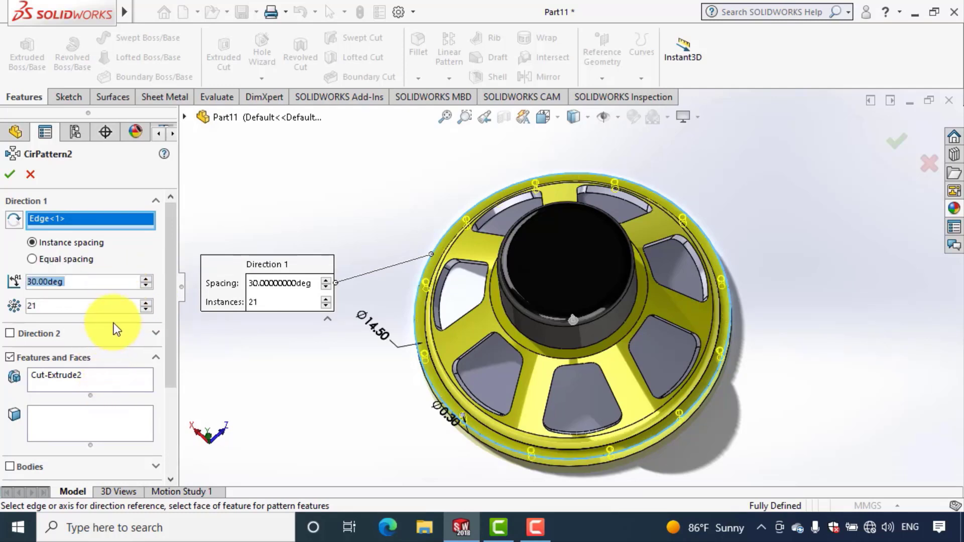
click(143, 309)
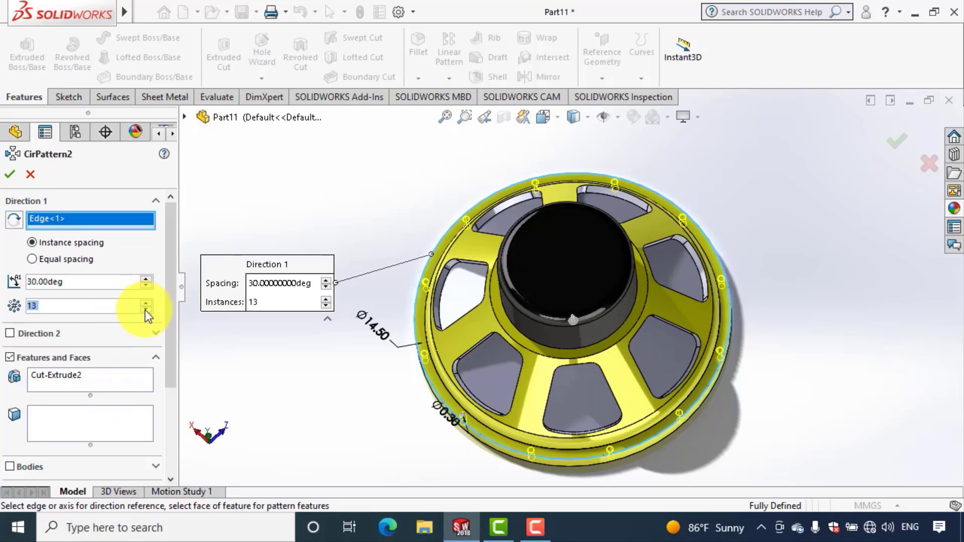
click(9, 176)
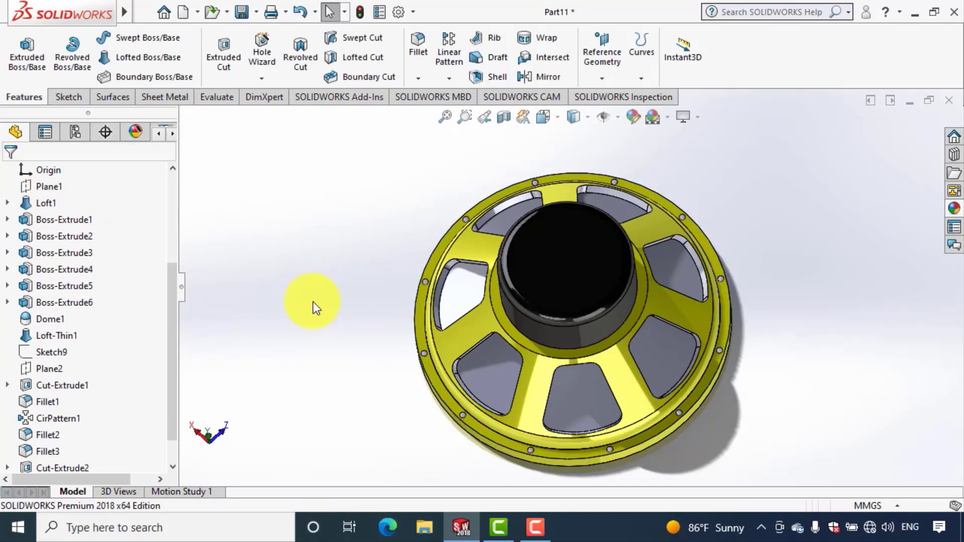
mouse_move(312, 302)
middle_down()
mouse_move(337, 163)
mouse_move(297, 101)
mouse_move(357, 22)
mouse_move(371, 148)
mouse_move(351, 228)
mouse_move(437, 224)
mouse_move(427, 169)
middle_up()
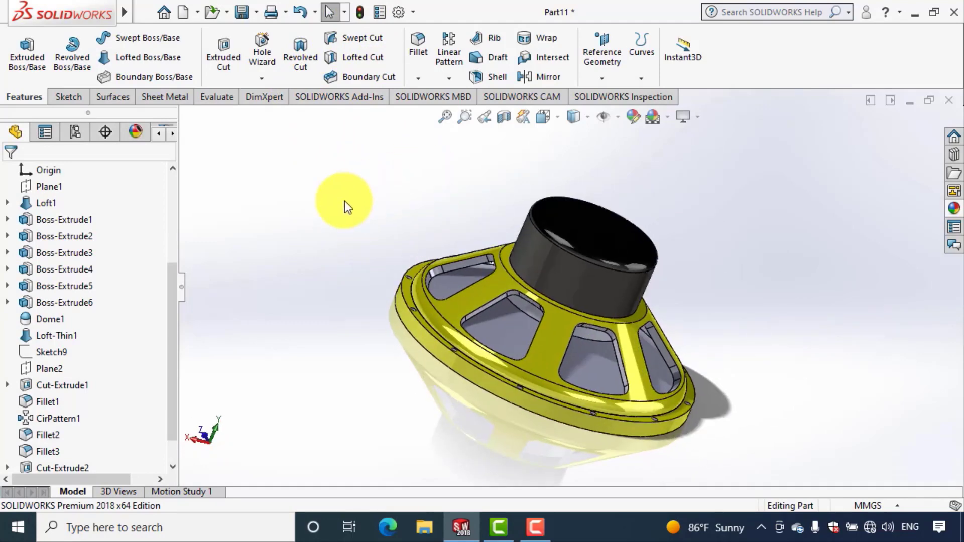